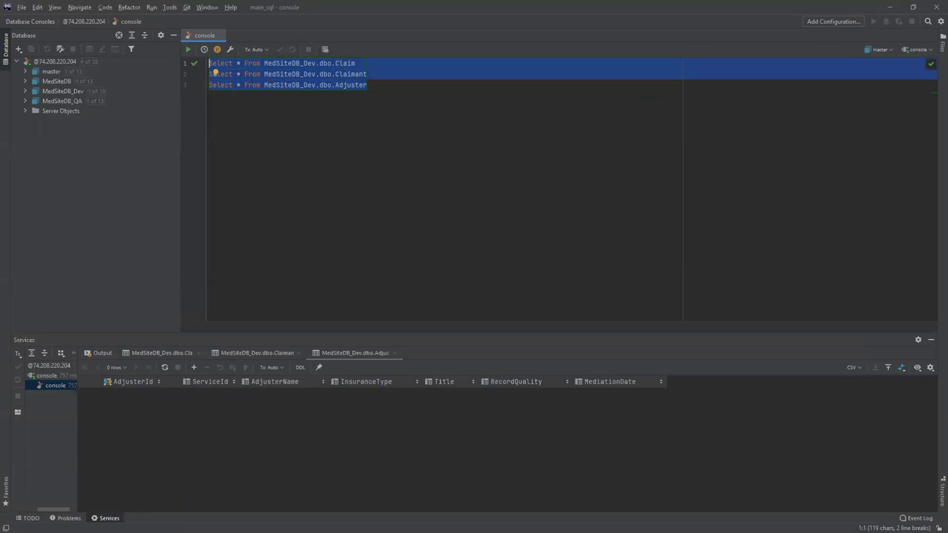
Step: Select the MedSiteDB_Dev database, then bring up the Claims List in the Ascension MS web app
{"action": "left_click", "coordinate": [60, 81]}
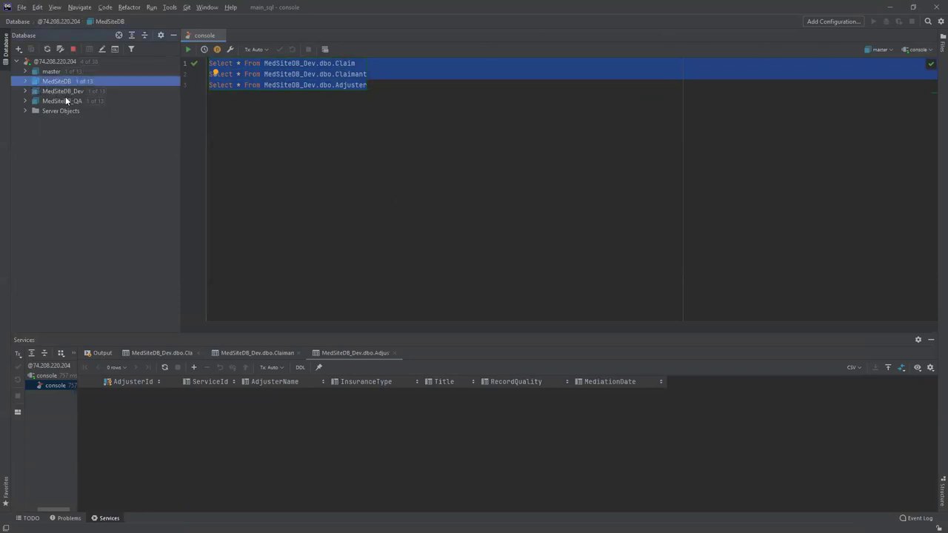
{"action": "left_click", "coordinate": [60, 91]}
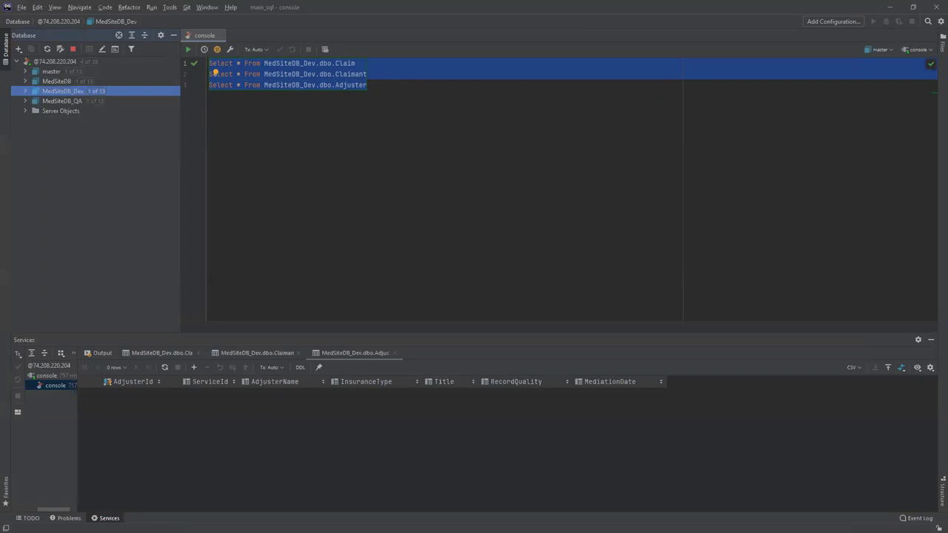
{"action": "key", "text": "Escape"}
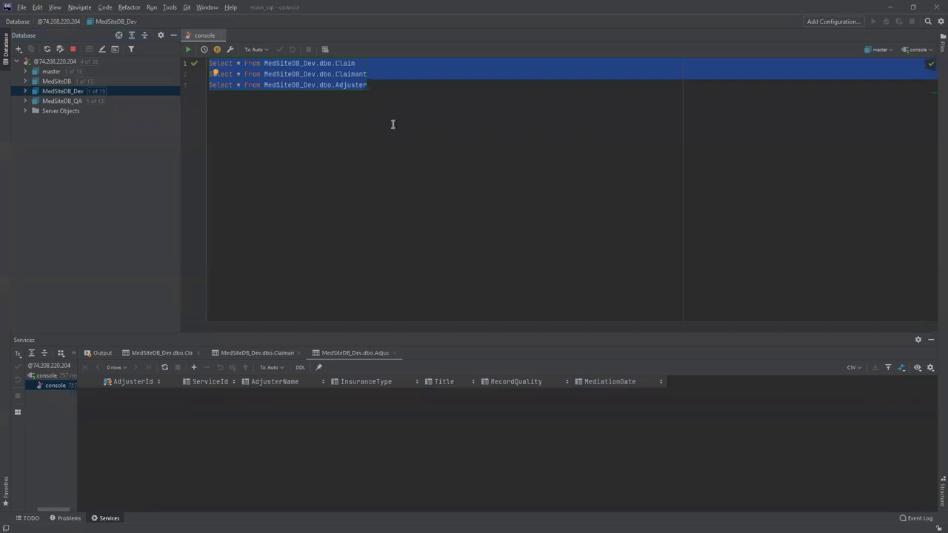
{"action": "key", "text": "alt+Tab"}
{"action": "left_click", "coordinate": [29, 157]}
{"action": "left_click", "coordinate": [47, 184]}
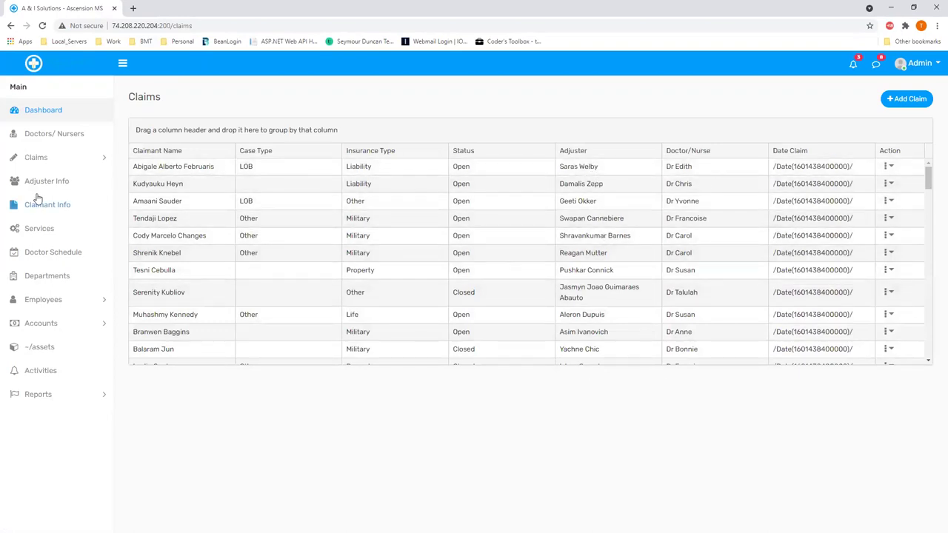
Step: View the Claimant Info page and highlight the first claimant's SSN, birth date and name
{"action": "left_click", "coordinate": [41, 211]}
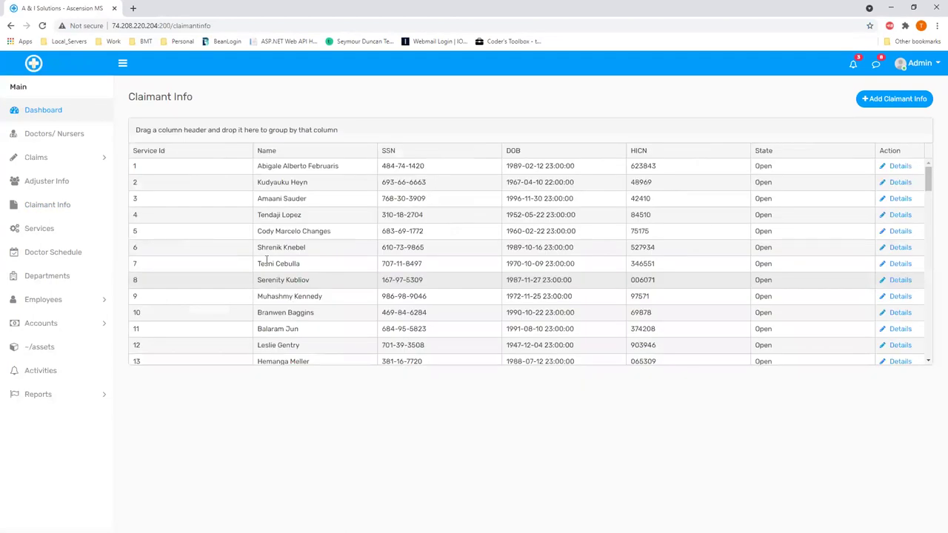
{"action": "left_click_drag", "start_coordinate": [402, 166], "coordinate": [446, 165]}
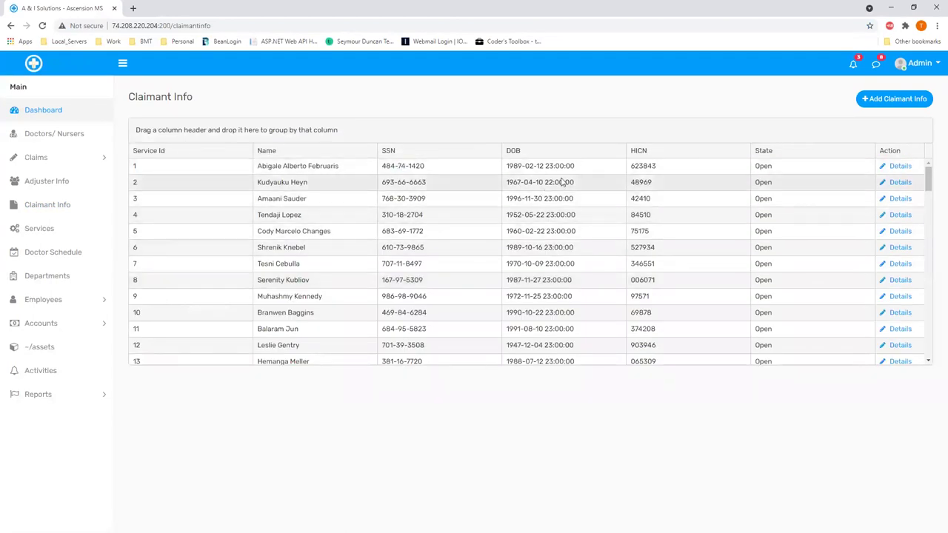
{"action": "left_click_drag", "start_coordinate": [575, 166], "coordinate": [521, 172]}
{"action": "left_click_drag", "start_coordinate": [310, 166], "coordinate": [257, 167]}
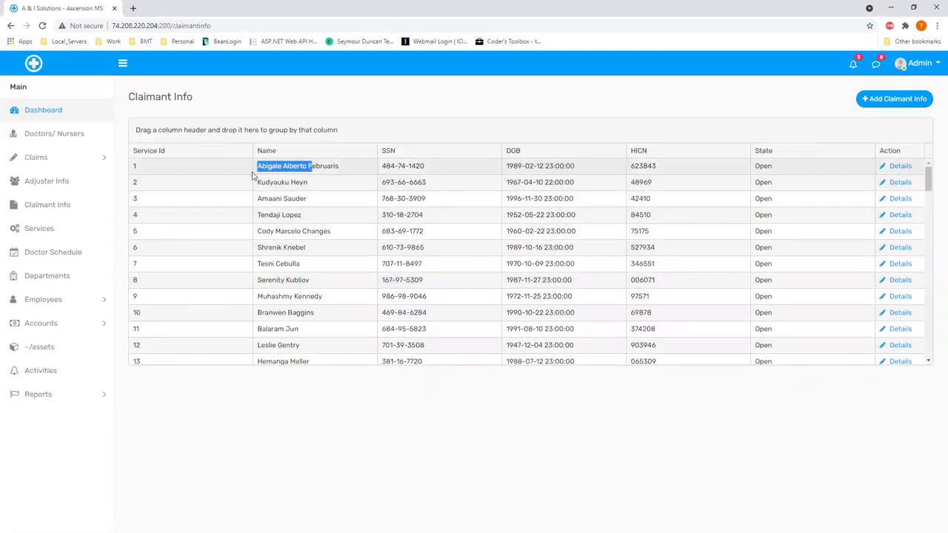
Step: Highlight the port number in the page address, then return to DataGrip's query console
{"action": "left_click", "coordinate": [163, 25]}
{"action": "double_click", "coordinate": [163, 26]}
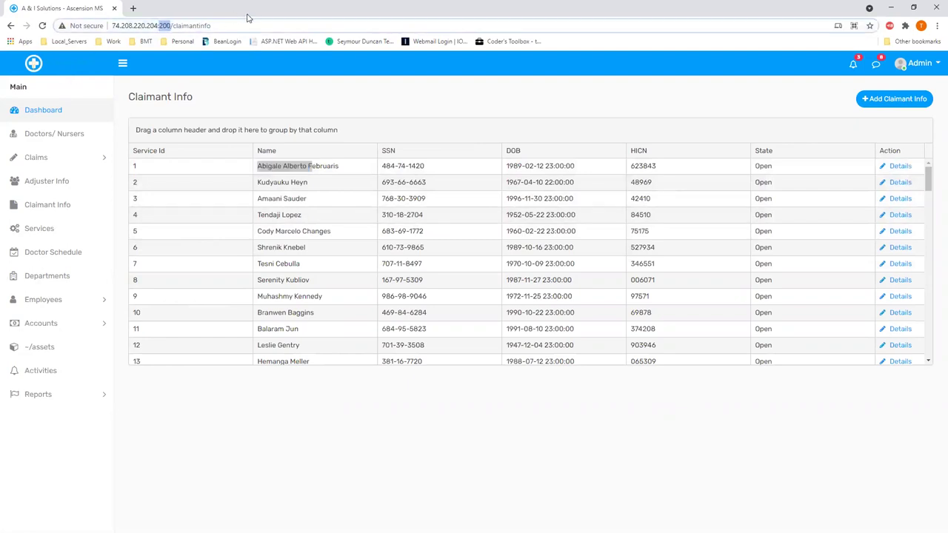
{"action": "key", "text": "alt+Tab"}
{"action": "key", "text": "shift+F10"}
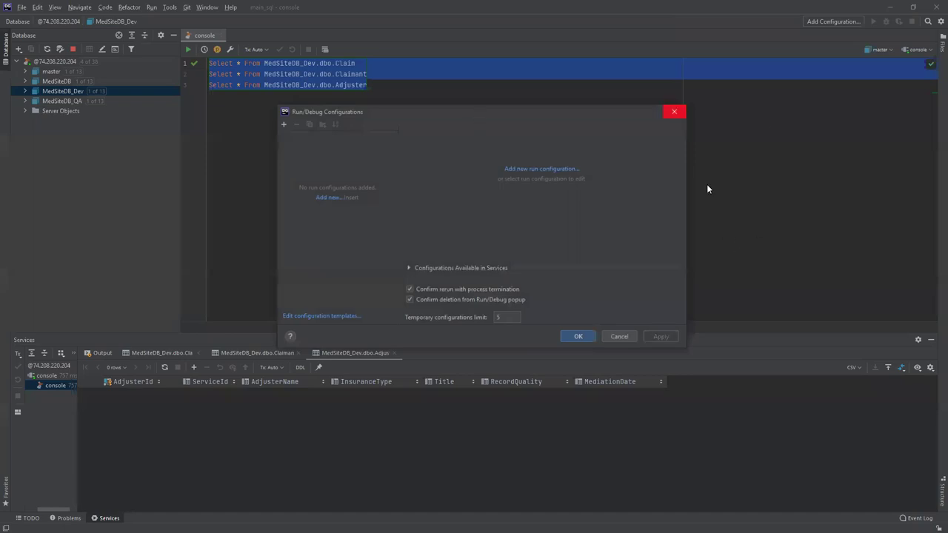
Step: Rerun the three SELECT queries and review the empty Claim, Claimant and Adjuster results
{"action": "left_click", "coordinate": [673, 112]}
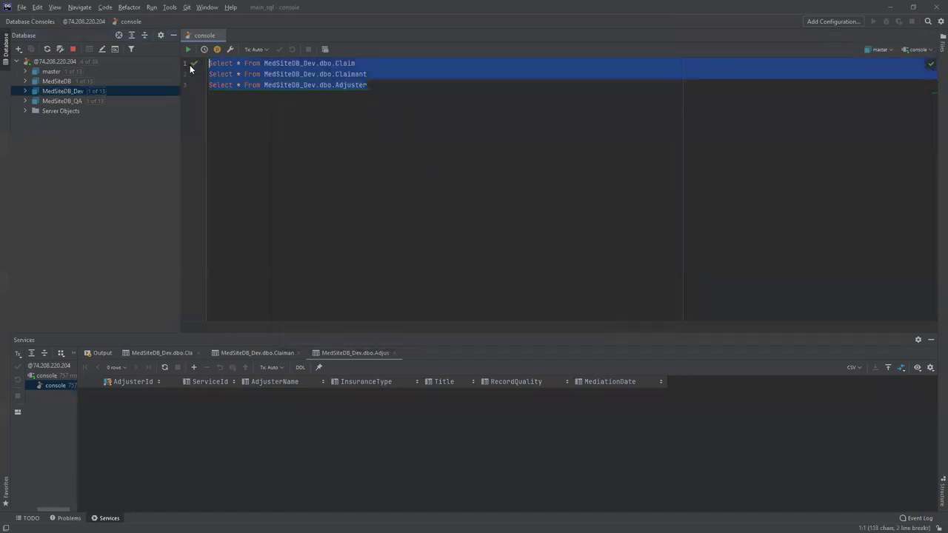
{"action": "left_click", "coordinate": [187, 50]}
{"action": "left_click", "coordinate": [240, 352]}
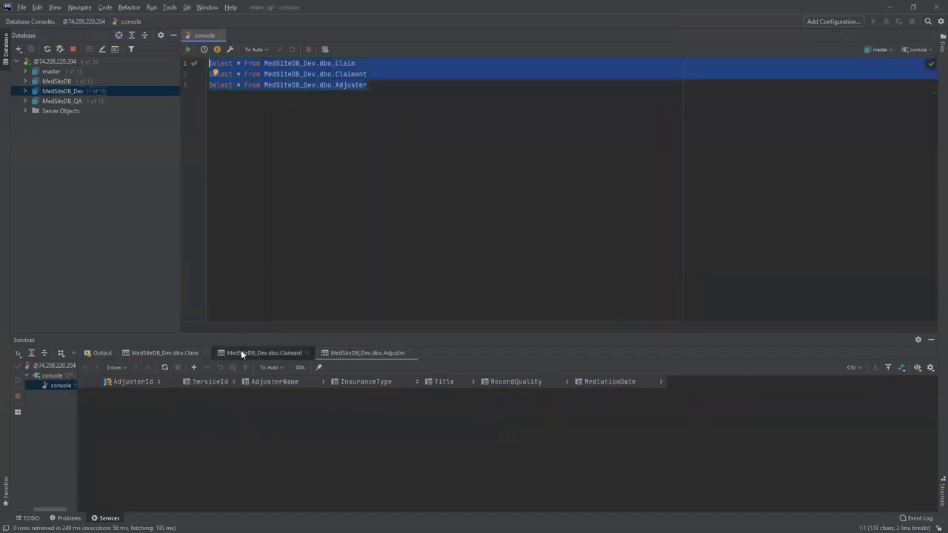
{"action": "left_click", "coordinate": [339, 355]}
{"action": "left_click", "coordinate": [275, 350]}
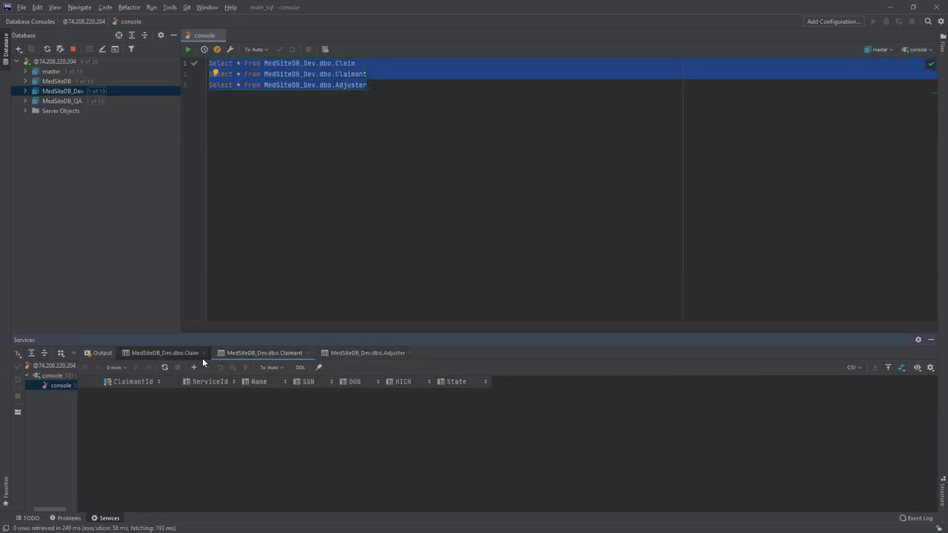
{"action": "left_click", "coordinate": [171, 352]}
Step: Switch to the remote Windows desktop and launch GT Datamaker
{"action": "left_click", "coordinate": [540, 269]}
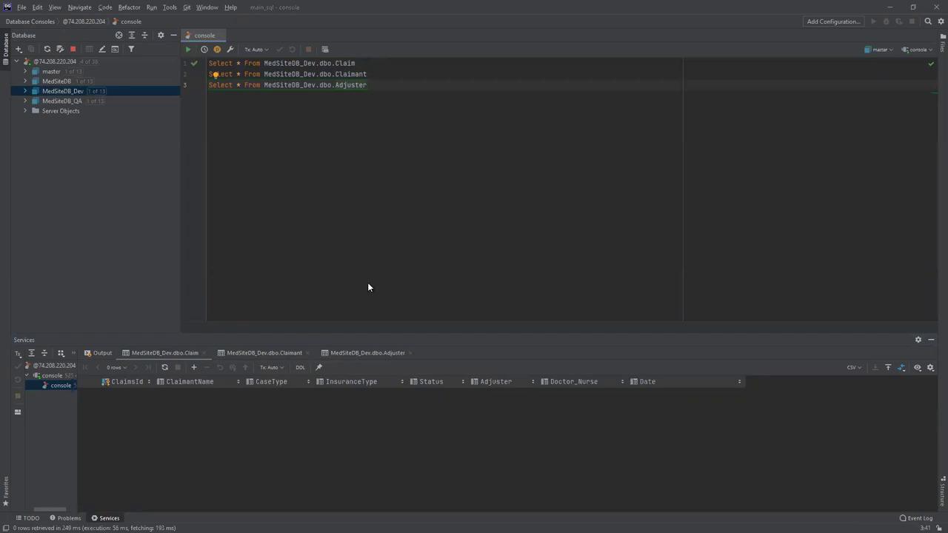
{"action": "key", "text": "alt+Tab"}
{"action": "double_click", "coordinate": [19, 416]}
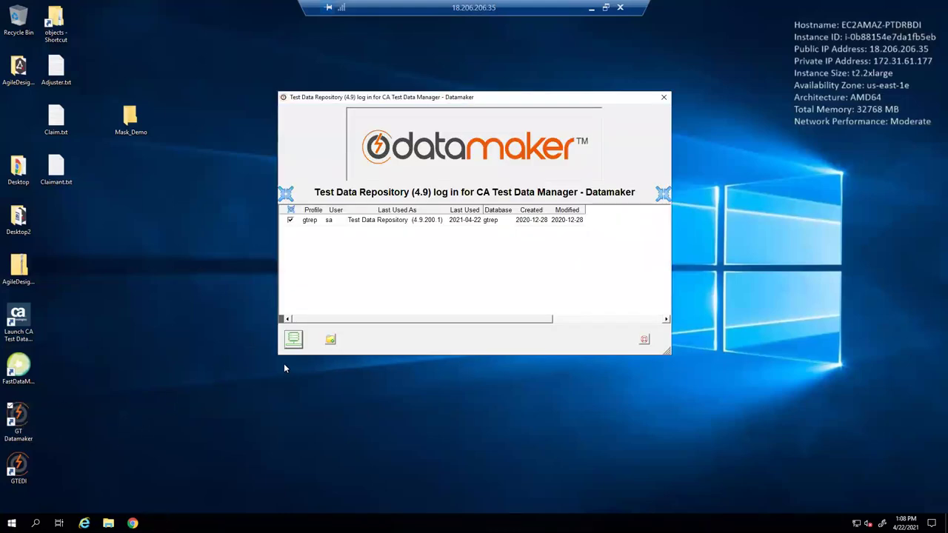
Step: Log in to the gtrep repository as administrator with the account password
{"action": "left_click", "coordinate": [293, 339]}
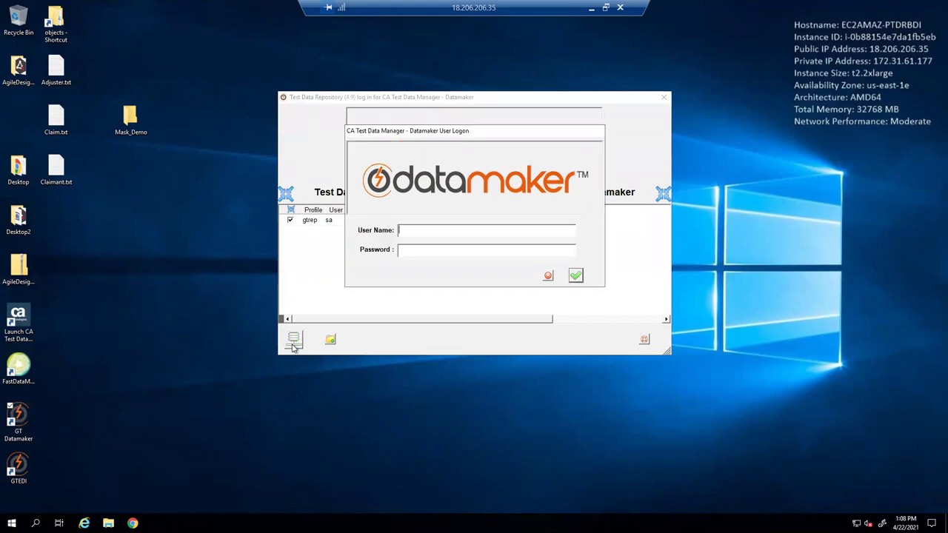
{"action": "type", "text": "administrator"}
{"action": "key", "text": "Tab"}
{"action": "type", "text": "*******"}
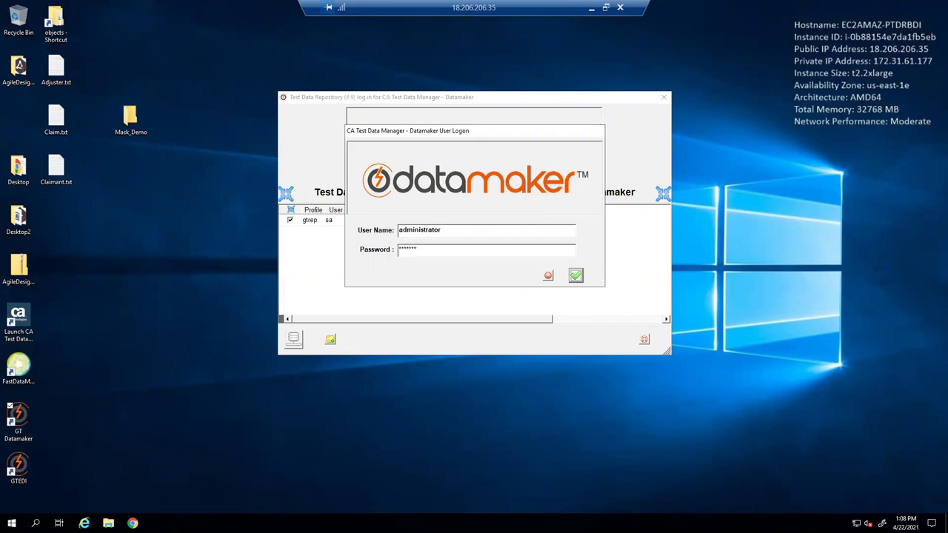
{"action": "key", "text": "Return"}
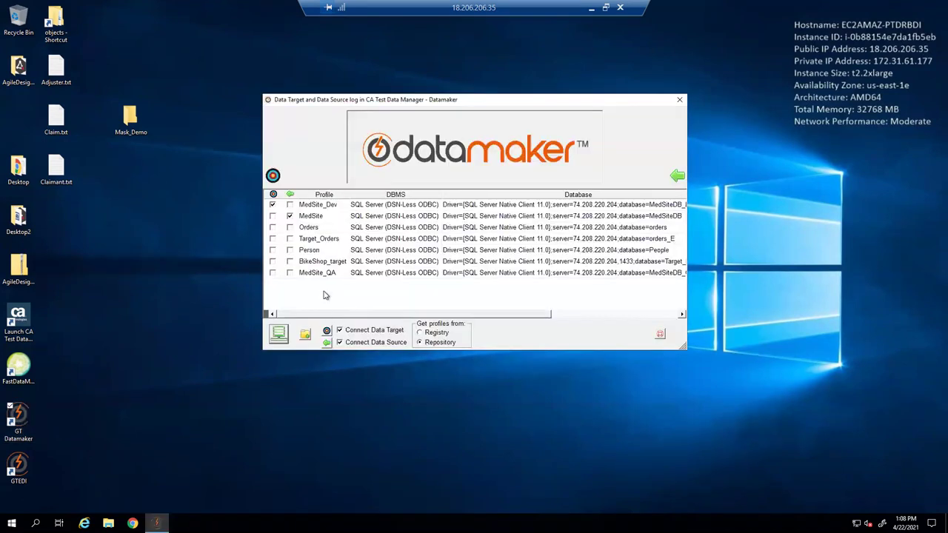
Step: Select the MedSite_Dev profile and connect to the data target and source
{"action": "left_click", "coordinate": [330, 217]}
{"action": "left_click", "coordinate": [311, 206]}
{"action": "left_click_drag", "start_coordinate": [513, 316], "coordinate": [573, 316]}
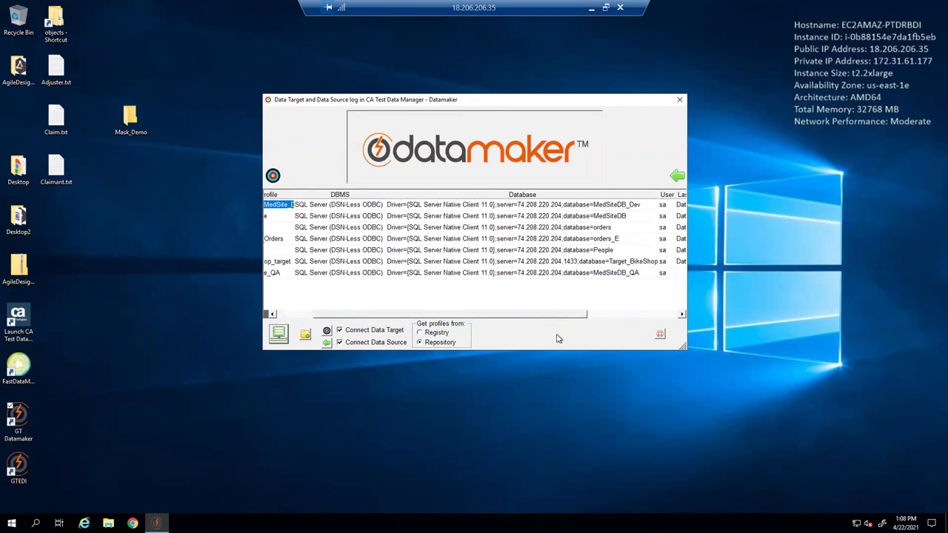
{"action": "left_click", "coordinate": [327, 343]}
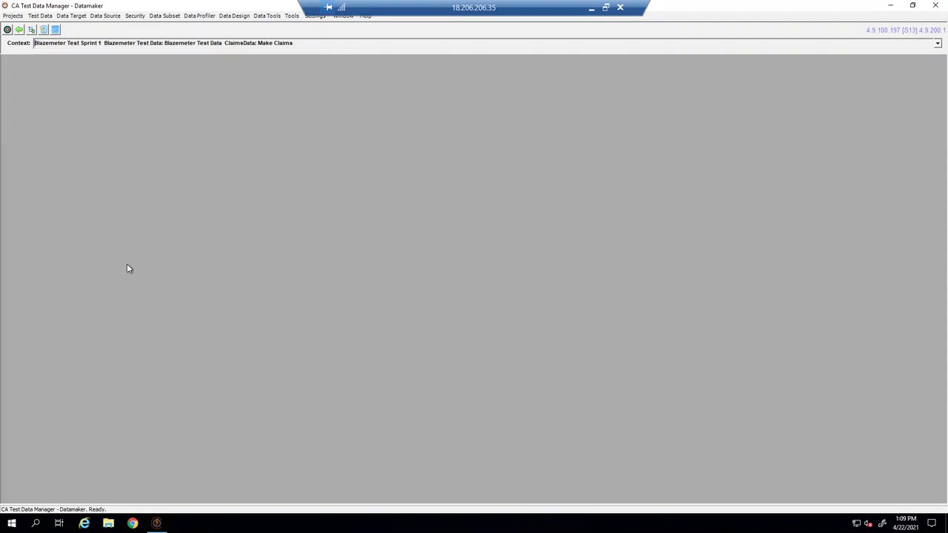
Step: Open Maintain Projects, check Make Claims' table counts, and bring up Blazemeter Test Data's actions
{"action": "left_click", "coordinate": [31, 30]}
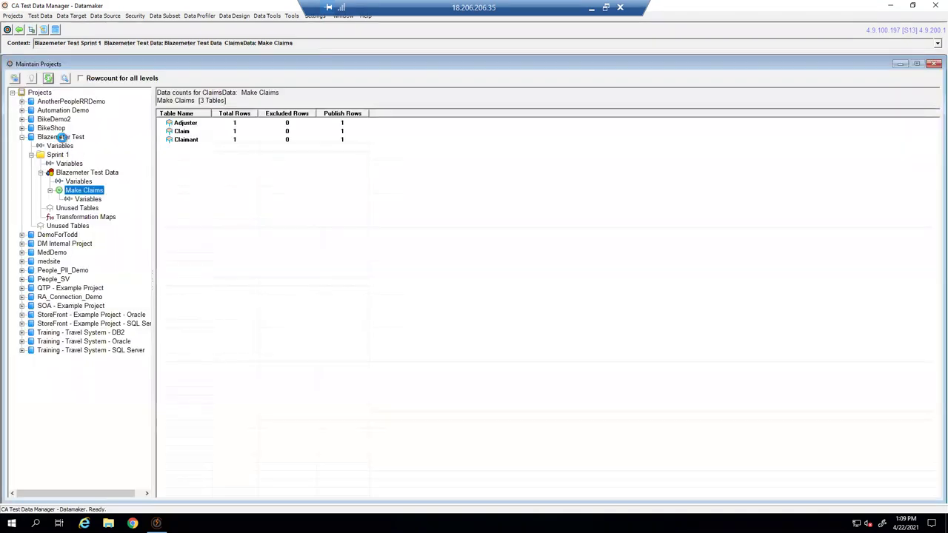
{"action": "left_click", "coordinate": [59, 137]}
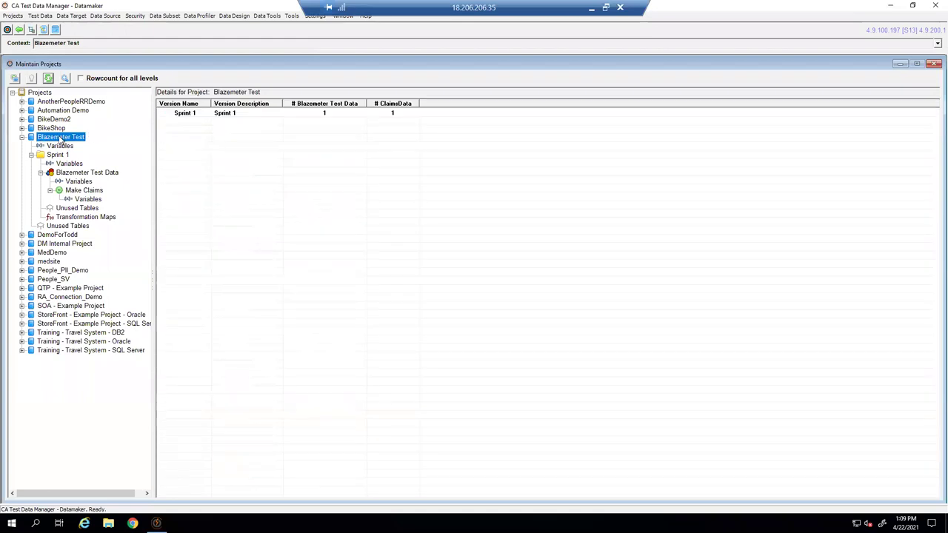
{"action": "left_click", "coordinate": [92, 191]}
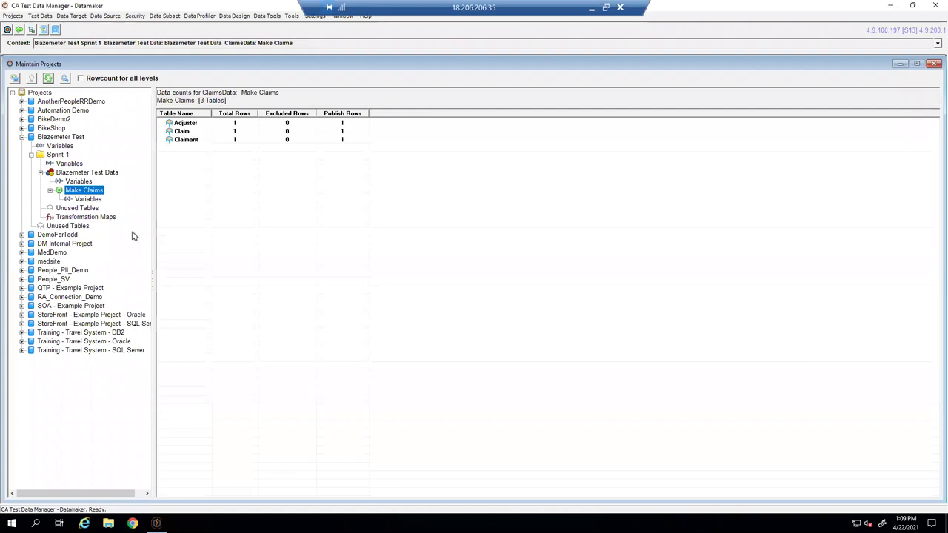
{"action": "right_click", "coordinate": [84, 174]}
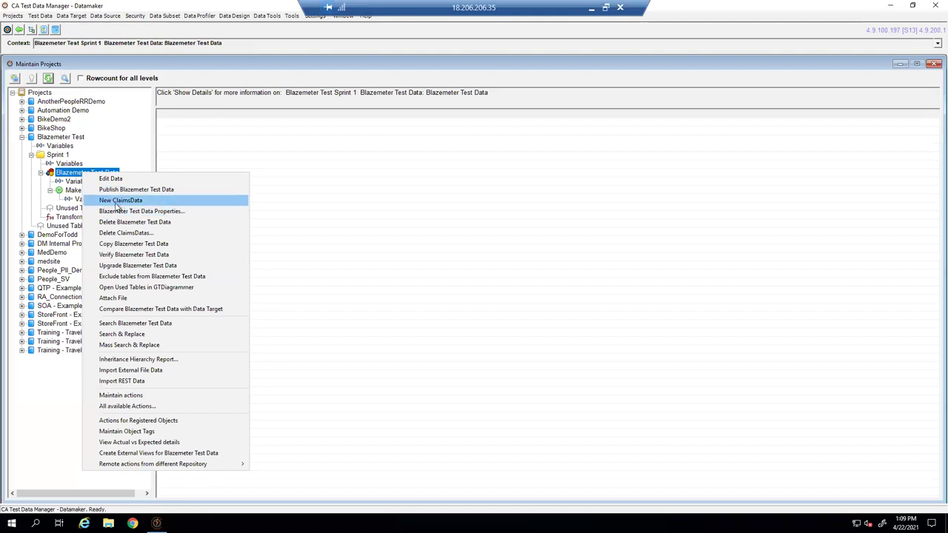
Step: Create and save a new ClaimsData named SubsetClaim under Blazemeter Test Data
{"action": "left_click", "coordinate": [119, 202]}
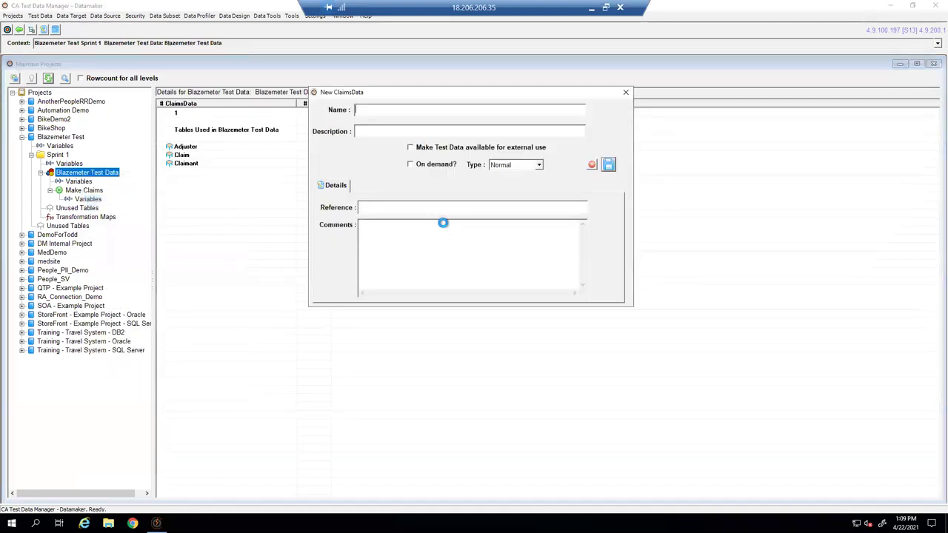
{"action": "type", "text": "SubsetClaim"}
{"action": "key", "text": "Tab"}
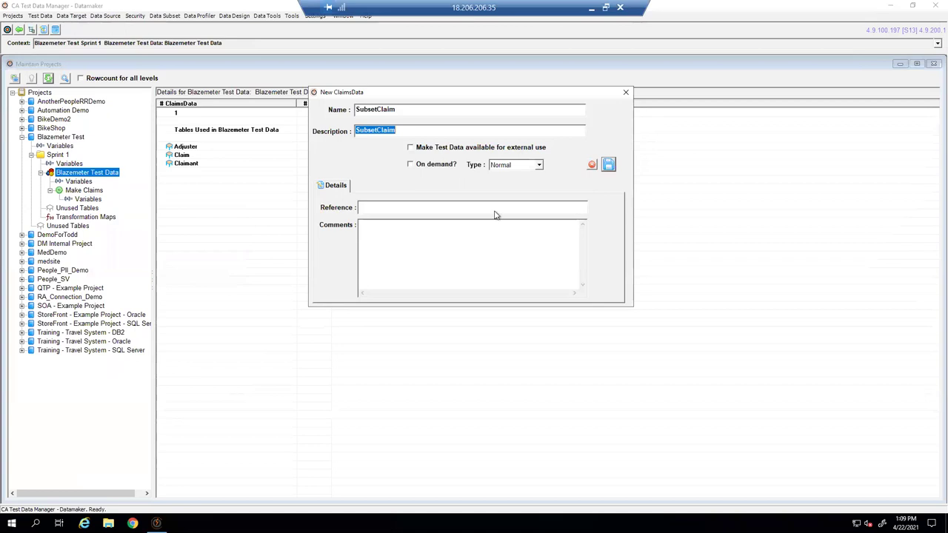
{"action": "left_click", "coordinate": [614, 166]}
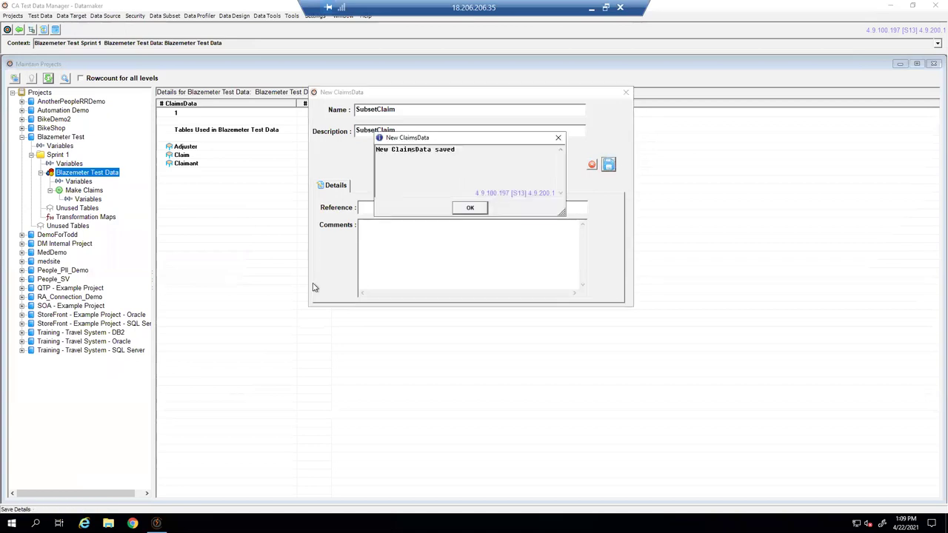
{"action": "left_click", "coordinate": [469, 209]}
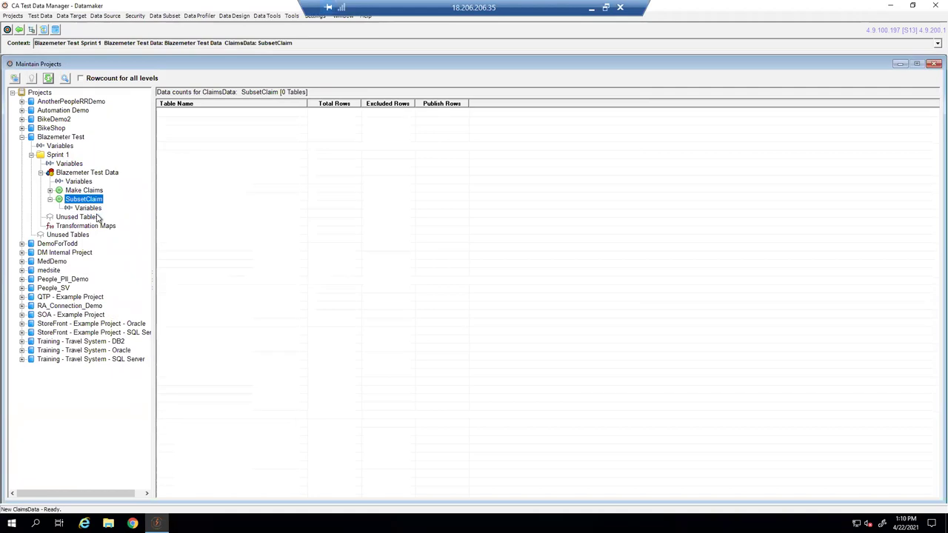
Step: Change SubsetClaim's data item type to GTSubsets, save it, and launch Design Extracts and Transactions
{"action": "right_click", "coordinate": [74, 200]}
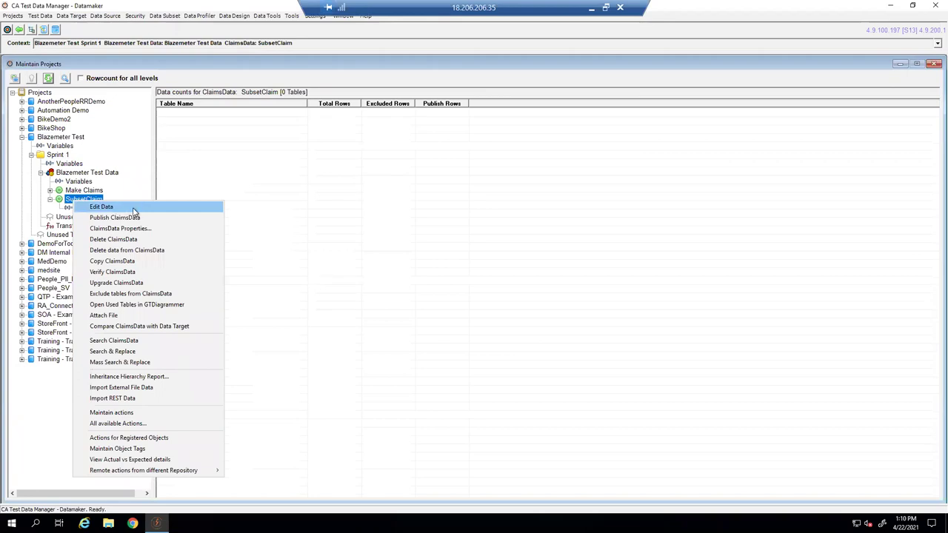
{"action": "left_click", "coordinate": [171, 229]}
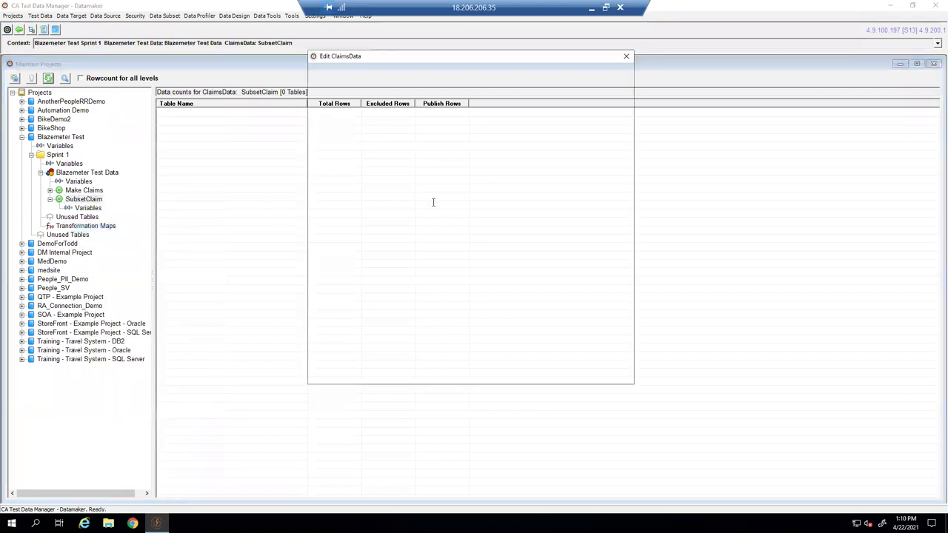
{"action": "left_click", "coordinate": [498, 118]}
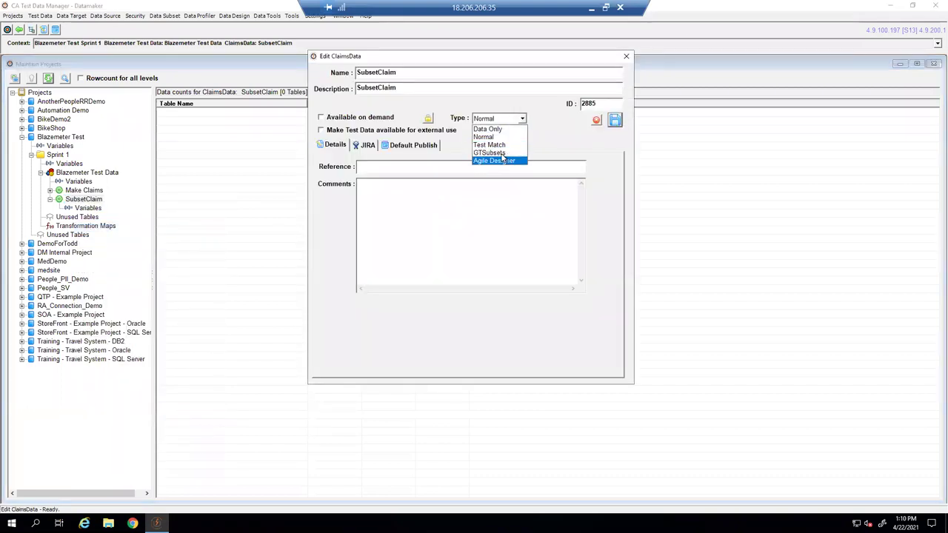
{"action": "left_click", "coordinate": [537, 152]}
{"action": "left_click", "coordinate": [614, 120]}
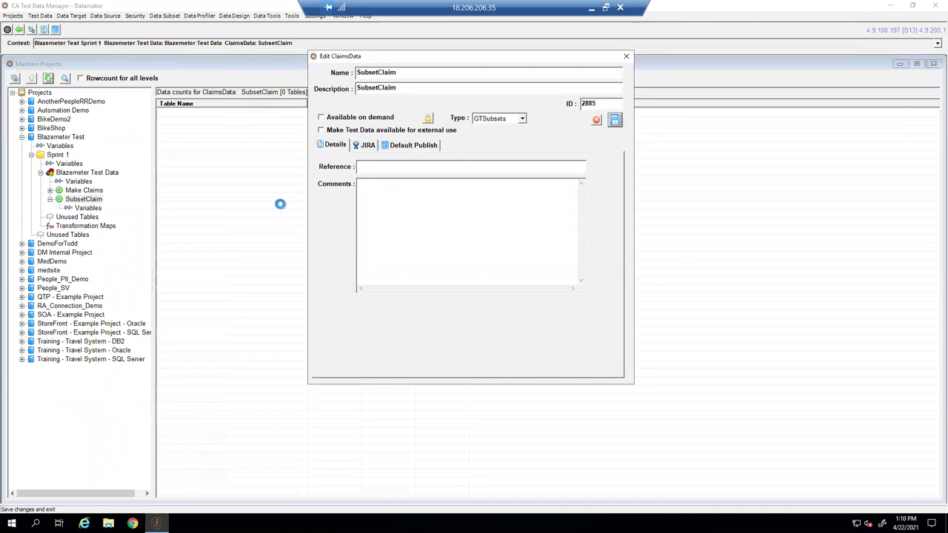
{"action": "left_click", "coordinate": [481, 211]}
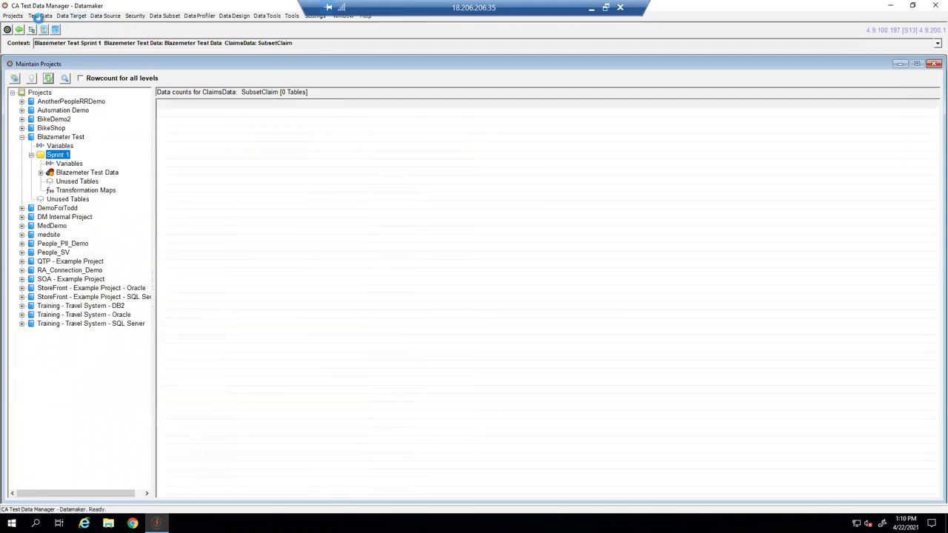
{"action": "left_click", "coordinate": [164, 16]}
{"action": "left_click", "coordinate": [182, 29]}
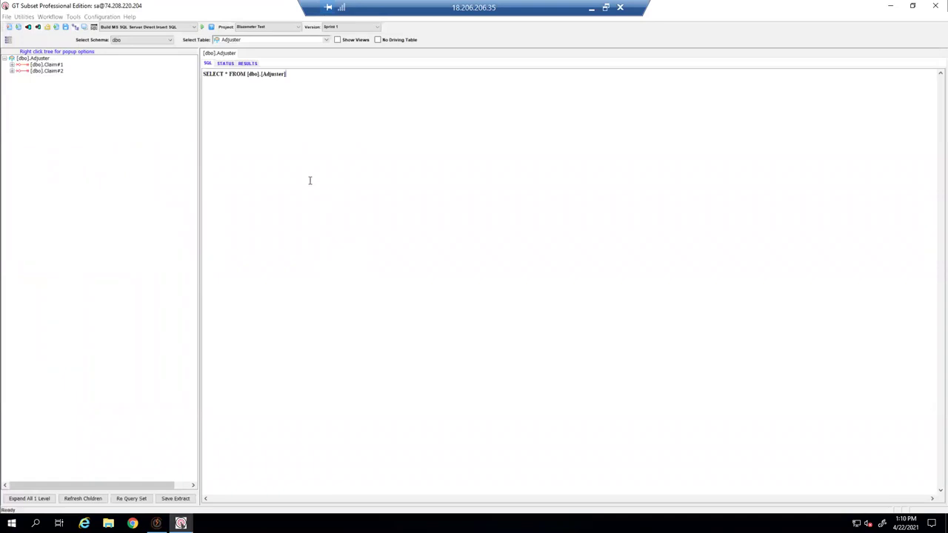
Step: Make Claim the driving table and preview its Adjuster and Claimant linked tables
{"action": "left_click", "coordinate": [41, 58]}
{"action": "left_click", "coordinate": [303, 39]}
{"action": "left_click", "coordinate": [289, 59]}
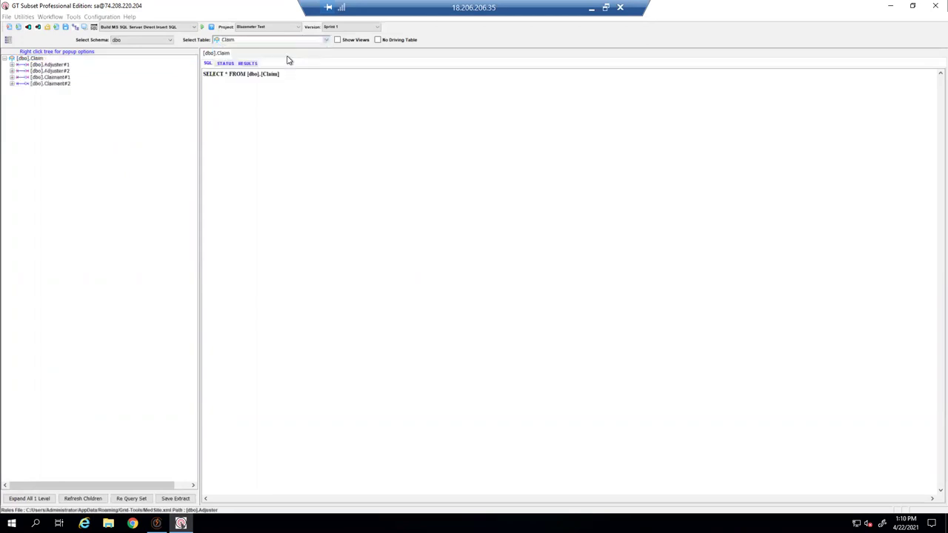
{"action": "left_click", "coordinate": [36, 59]}
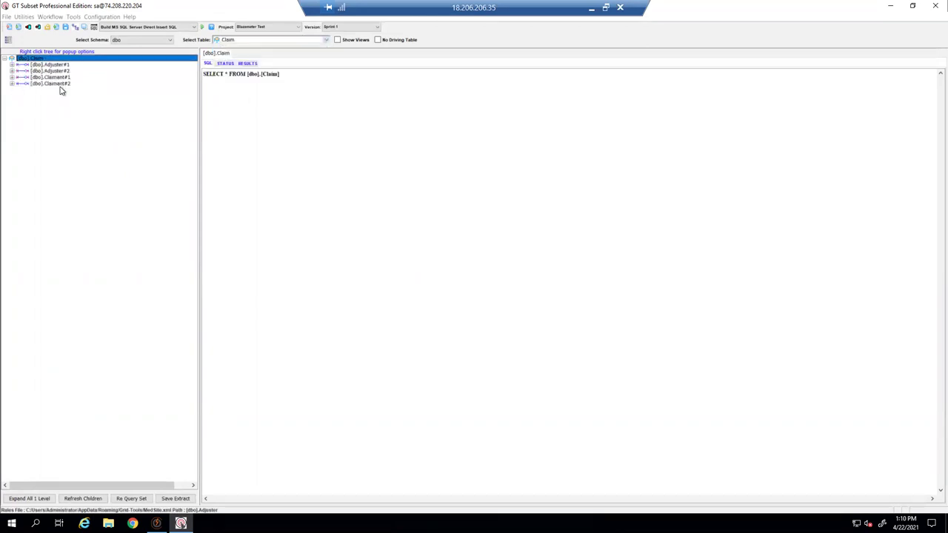
{"action": "left_click", "coordinate": [66, 67]}
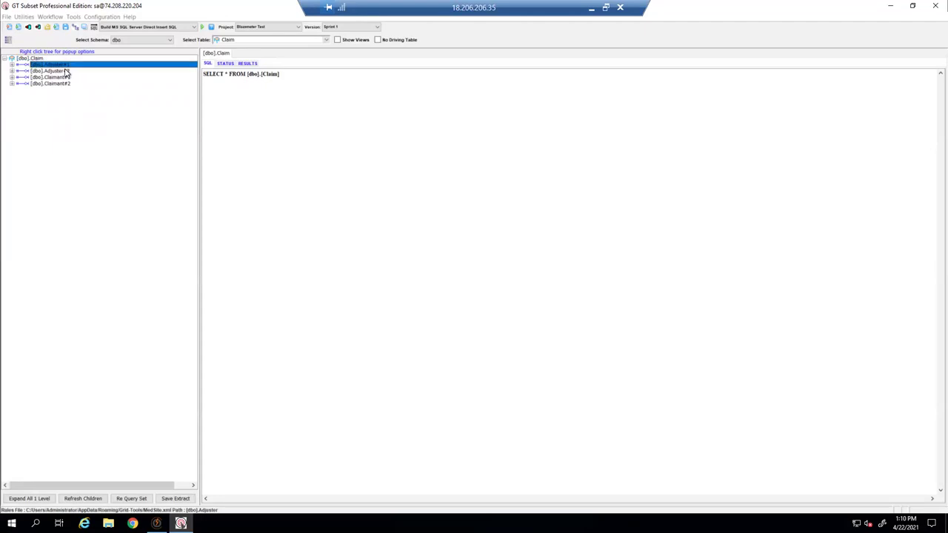
{"action": "left_click", "coordinate": [65, 71]}
{"action": "left_click", "coordinate": [67, 83]}
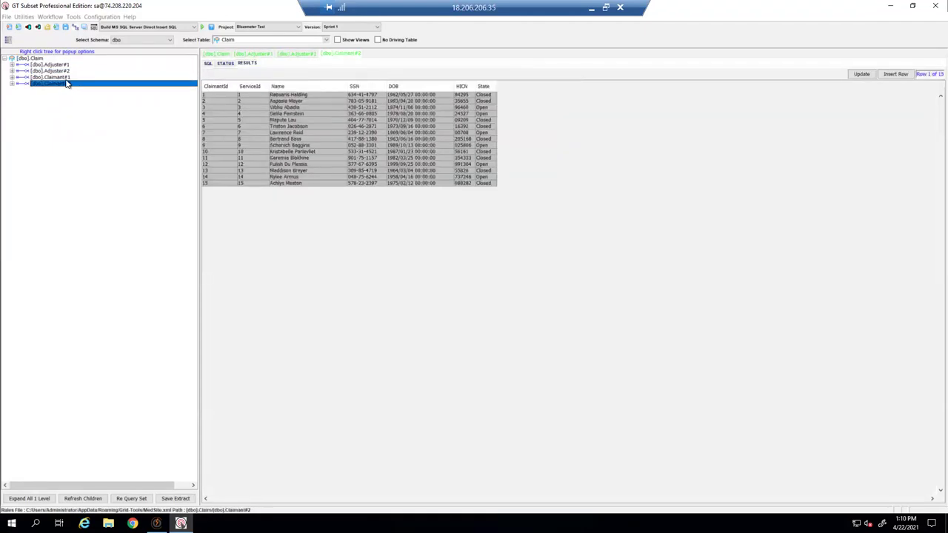
{"action": "left_click", "coordinate": [66, 77]}
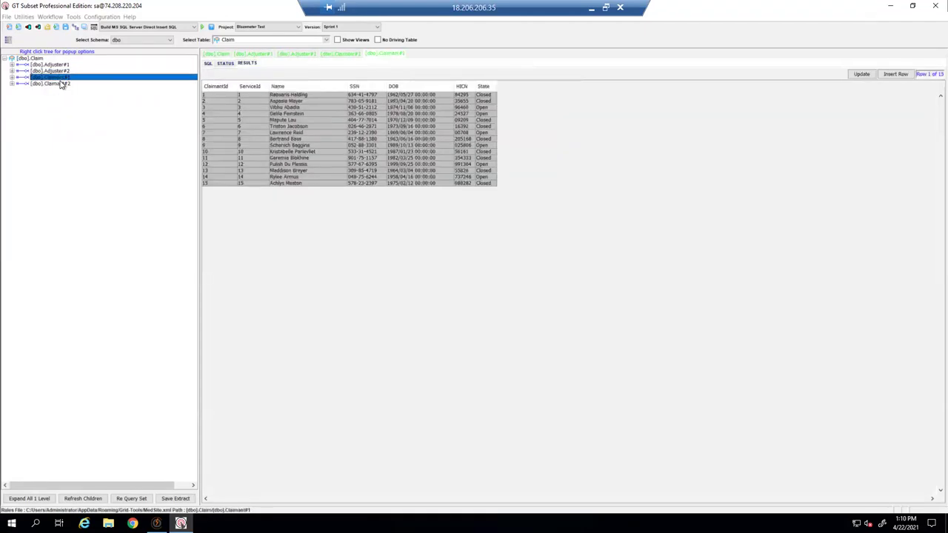
Step: Permanently delete the duplicate Claimant#2 and Adjuster#2 links
{"action": "right_click", "coordinate": [62, 84]}
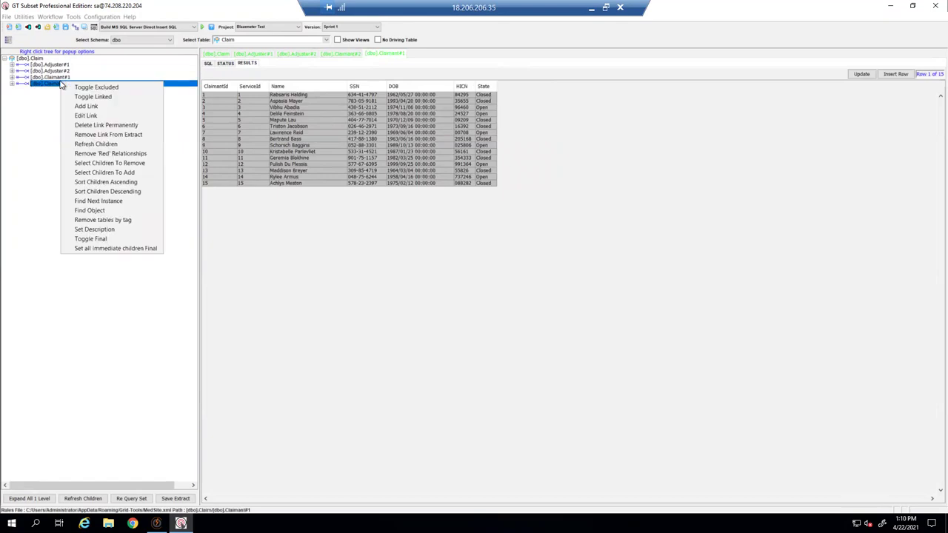
{"action": "left_click", "coordinate": [143, 126]}
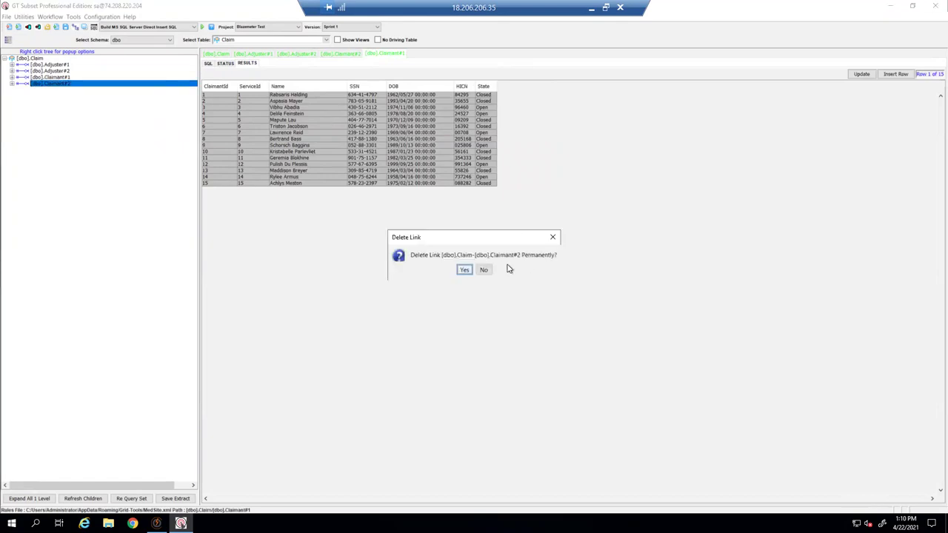
{"action": "left_click", "coordinate": [463, 269]}
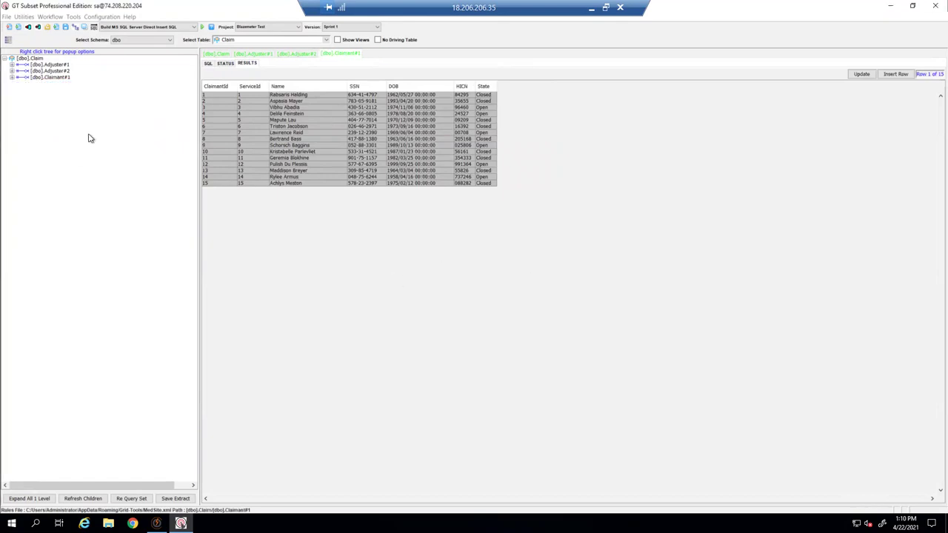
{"action": "right_click", "coordinate": [66, 71]}
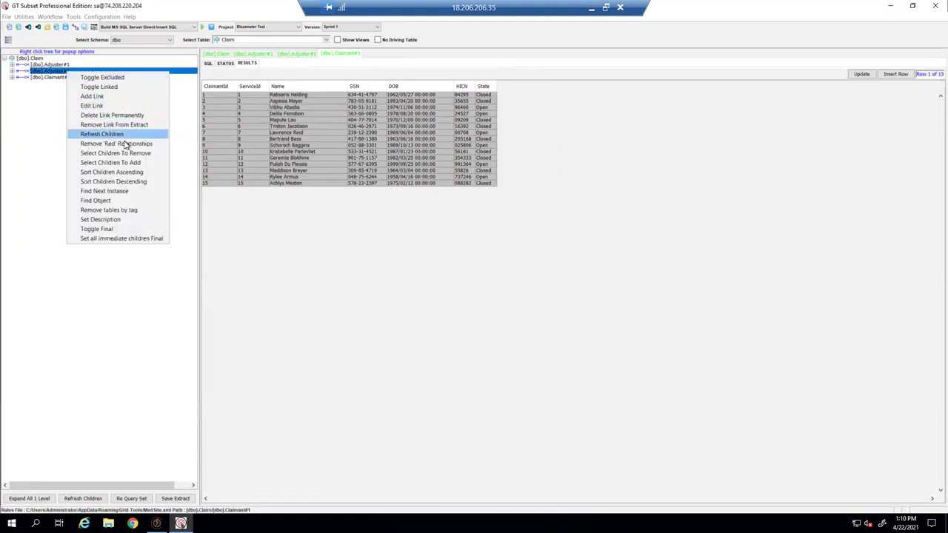
{"action": "left_click", "coordinate": [145, 117]}
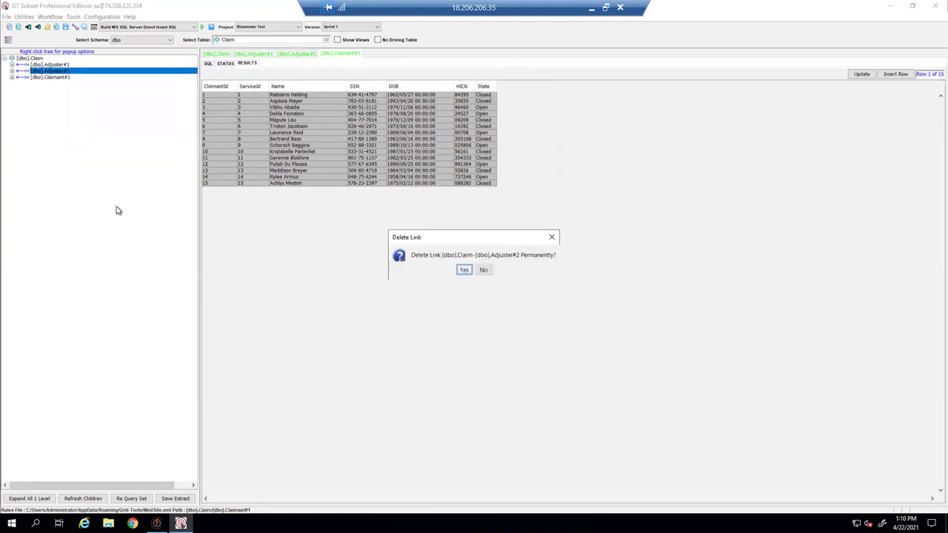
{"action": "left_click", "coordinate": [463, 269]}
Step: Preview the Claim rows and SQL, plus the remaining Adjuster#1 and Claimant#1 rows
{"action": "left_click", "coordinate": [66, 72]}
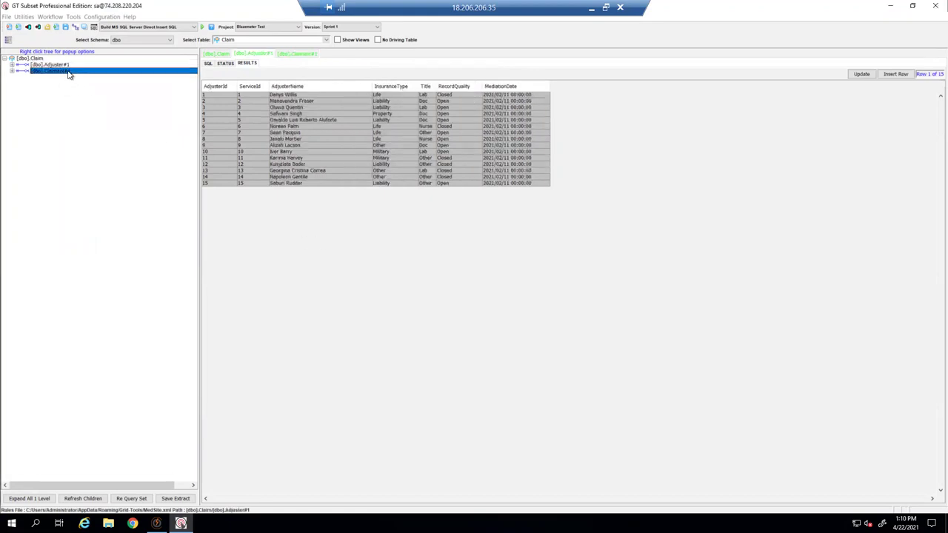
{"action": "left_click", "coordinate": [31, 59]}
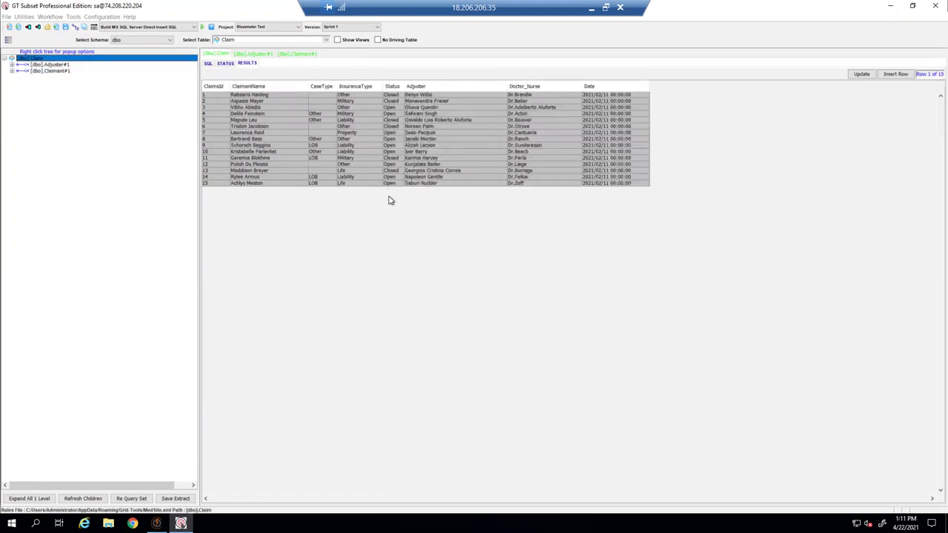
{"action": "left_click", "coordinate": [213, 56]}
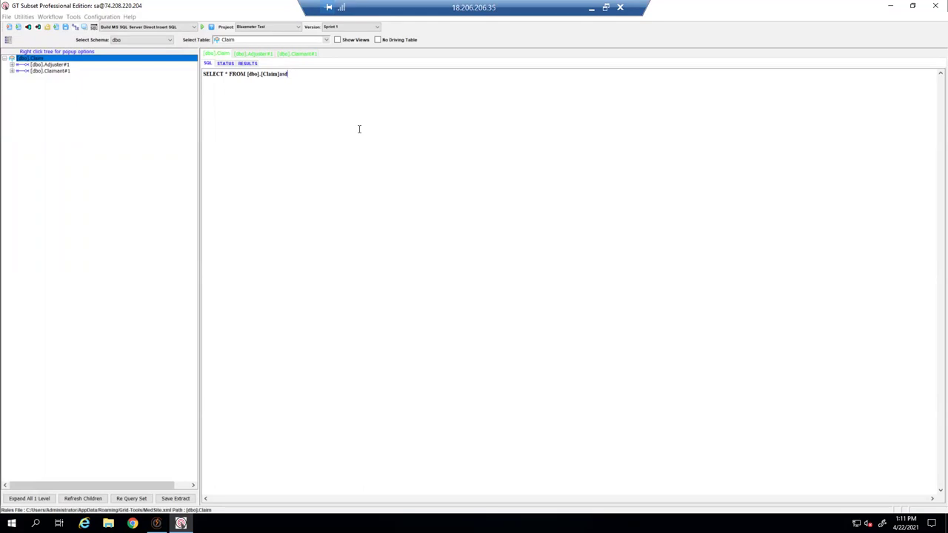
{"action": "left_click", "coordinate": [51, 66]}
{"action": "left_click", "coordinate": [52, 71]}
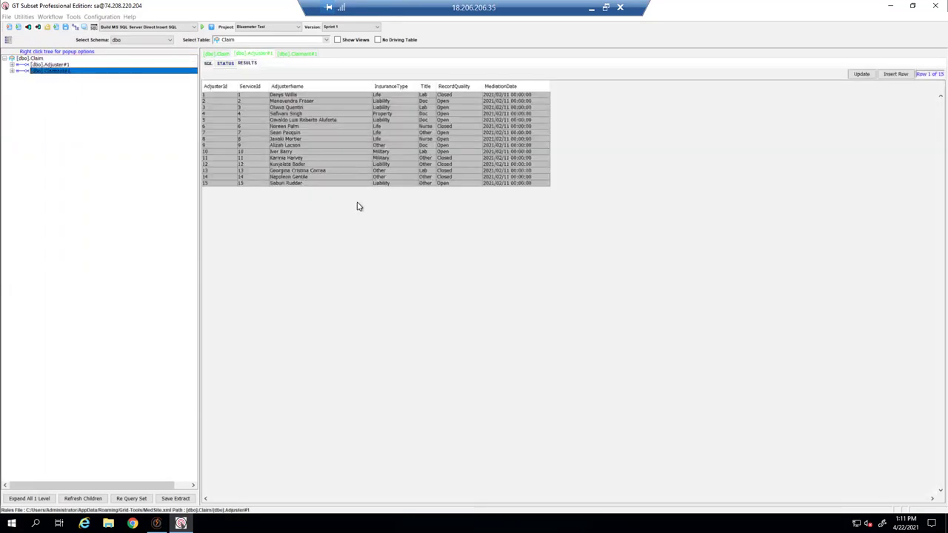
{"action": "left_click", "coordinate": [56, 59]}
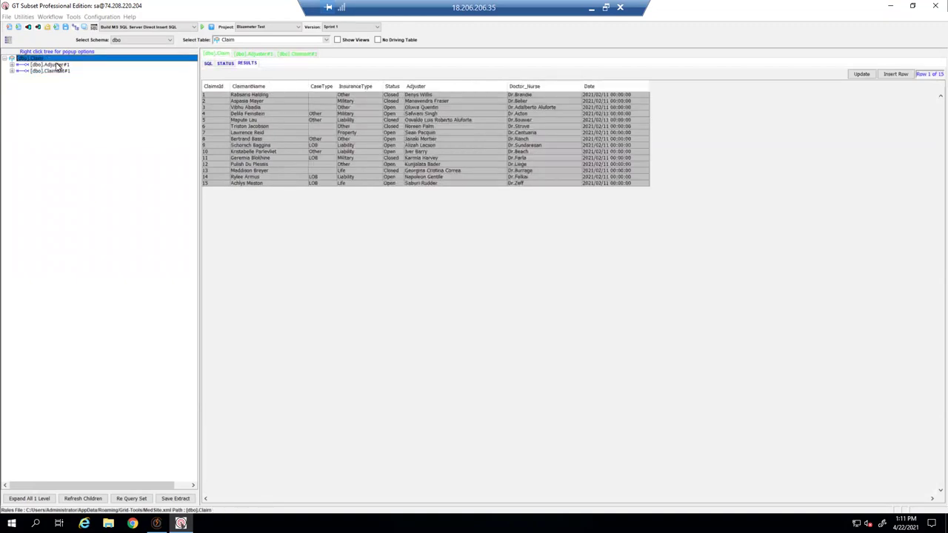
{"action": "left_click", "coordinate": [57, 65]}
{"action": "left_click", "coordinate": [74, 71]}
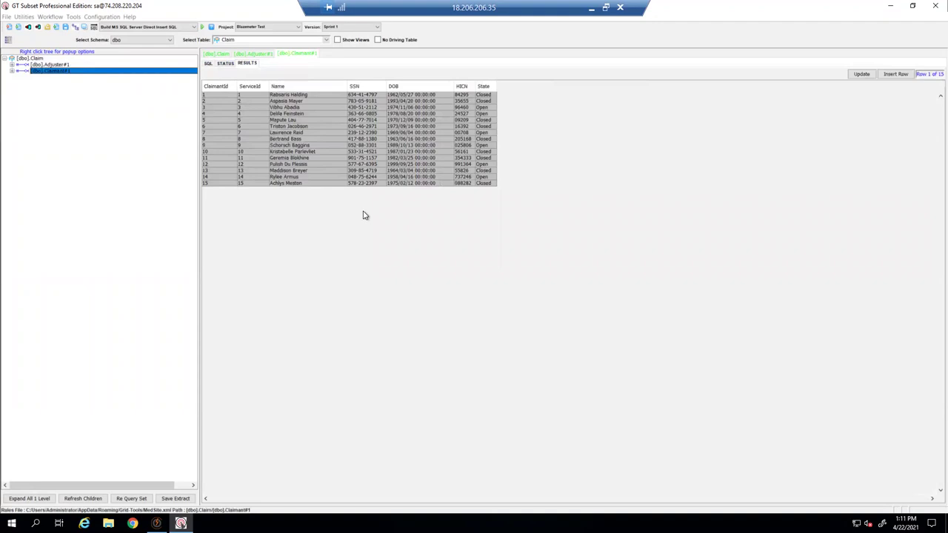
{"action": "left_click", "coordinate": [52, 59]}
{"action": "right_click", "coordinate": [48, 60]}
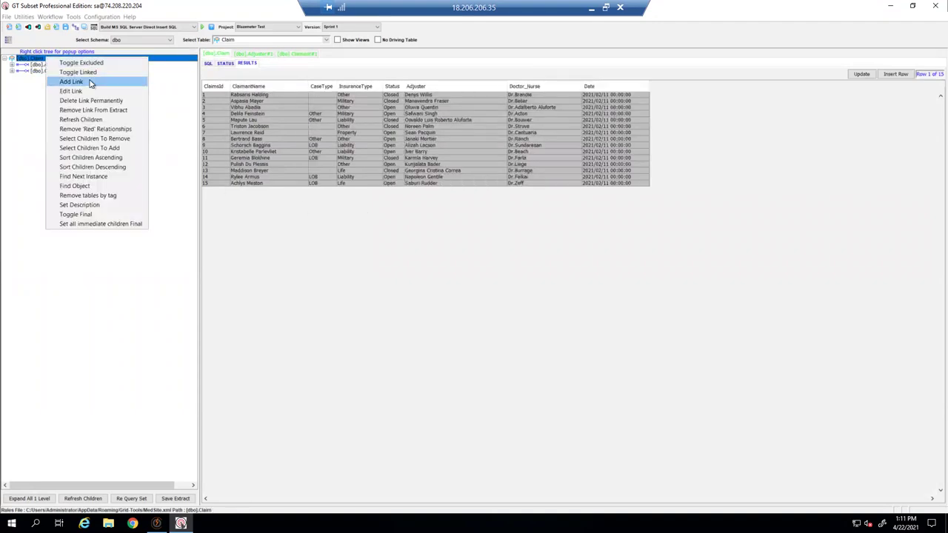
{"action": "left_click", "coordinate": [71, 81]}
{"action": "left_click_drag", "start_coordinate": [248, 59], "coordinate": [372, 144]}
{"action": "left_click", "coordinate": [383, 161]}
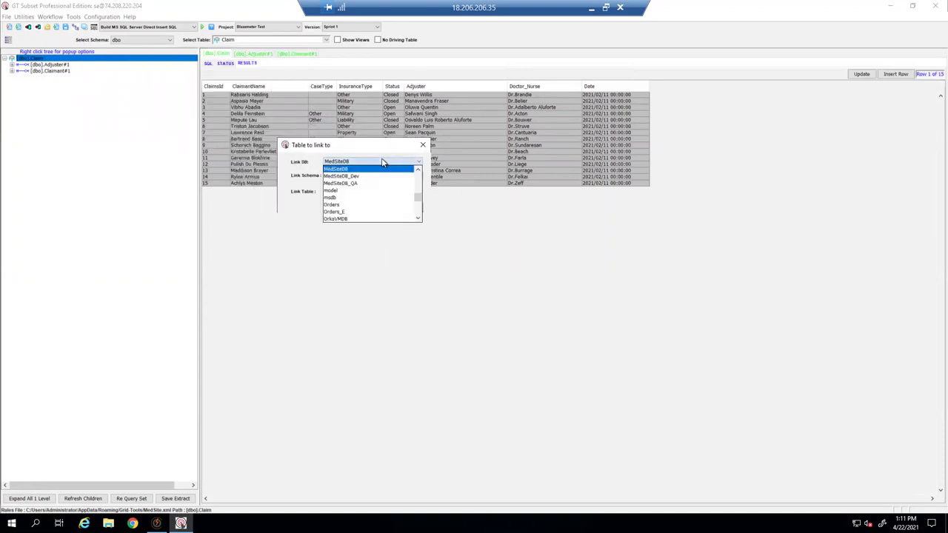
{"action": "scroll", "coordinate": [379, 187], "scroll_direction": "down", "scroll_amount": 3}
{"action": "scroll", "coordinate": [377, 194], "scroll_direction": "down", "scroll_amount": 1}
{"action": "scroll", "coordinate": [381, 191], "scroll_direction": "up", "scroll_amount": 6}
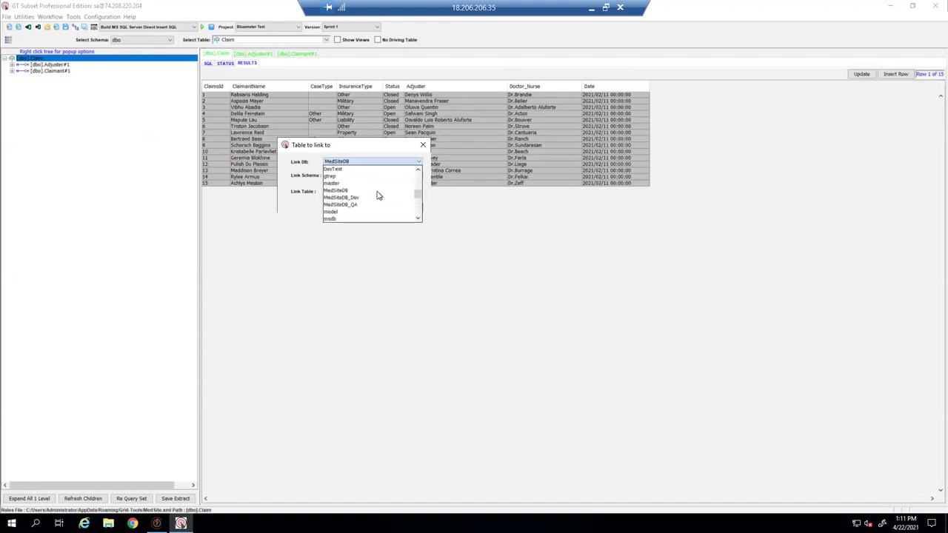
{"action": "left_click", "coordinate": [354, 152]}
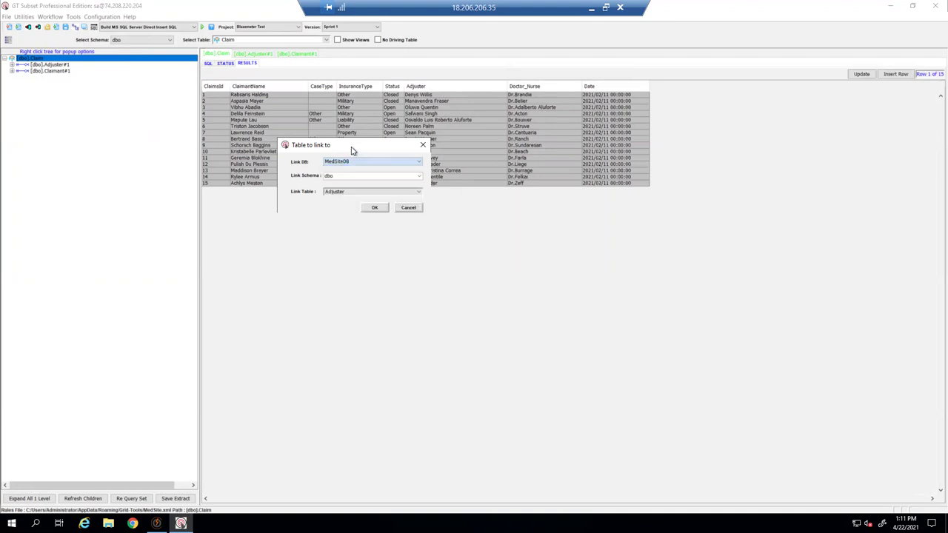
{"action": "left_click", "coordinate": [363, 196]}
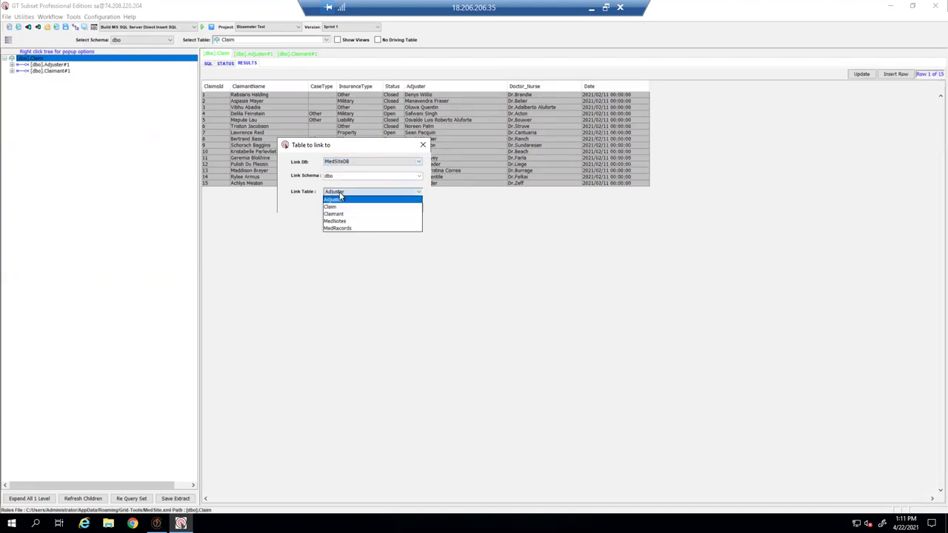
{"action": "left_click", "coordinate": [316, 182]}
{"action": "left_click", "coordinate": [410, 209]}
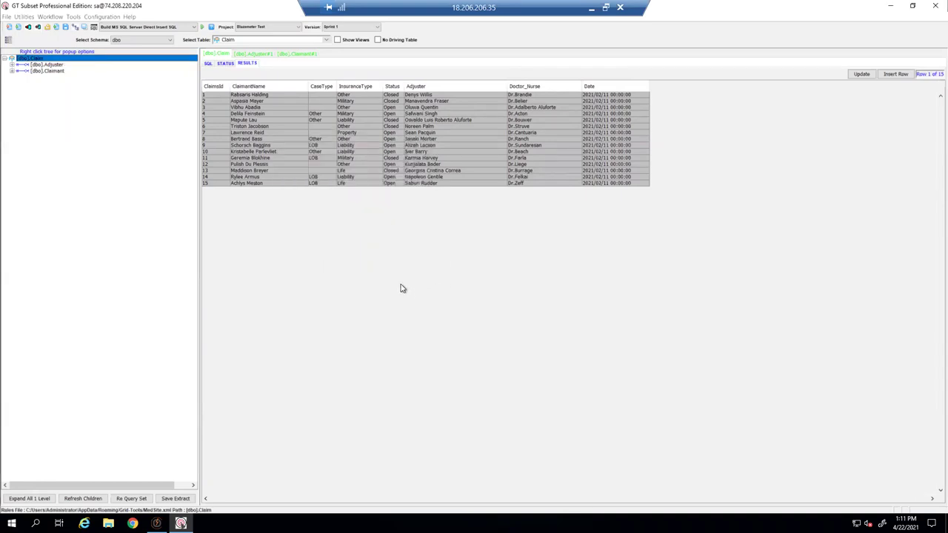
Step: Save the Subset_Claim extract to the repository, reusing its name as the description
{"action": "left_click", "coordinate": [39, 28]}
{"action": "left_click", "coordinate": [474, 279]}
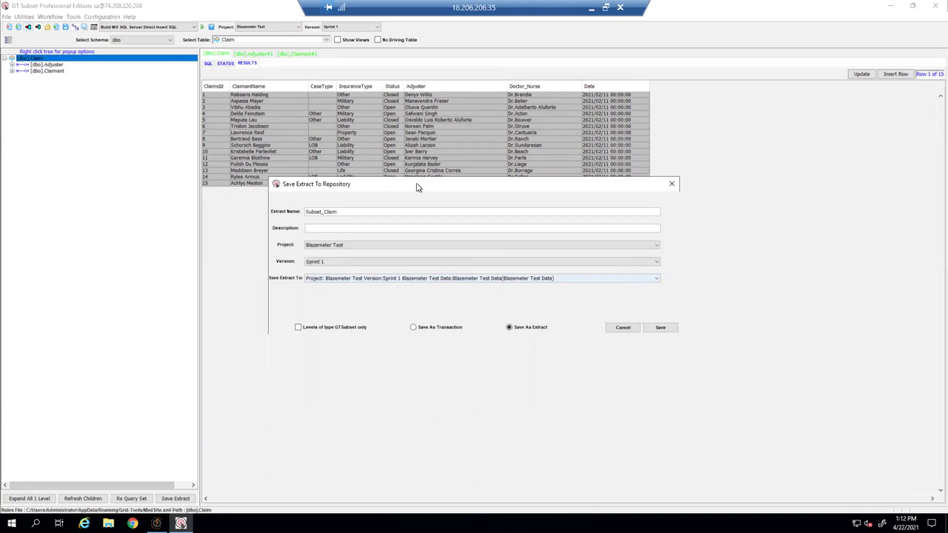
{"action": "left_click_drag", "start_coordinate": [302, 212], "coordinate": [352, 220]}
{"action": "key", "text": "ctrl+c"}
{"action": "left_click", "coordinate": [333, 227]}
{"action": "key", "text": "ctrl+v"}
{"action": "left_click", "coordinate": [661, 327]}
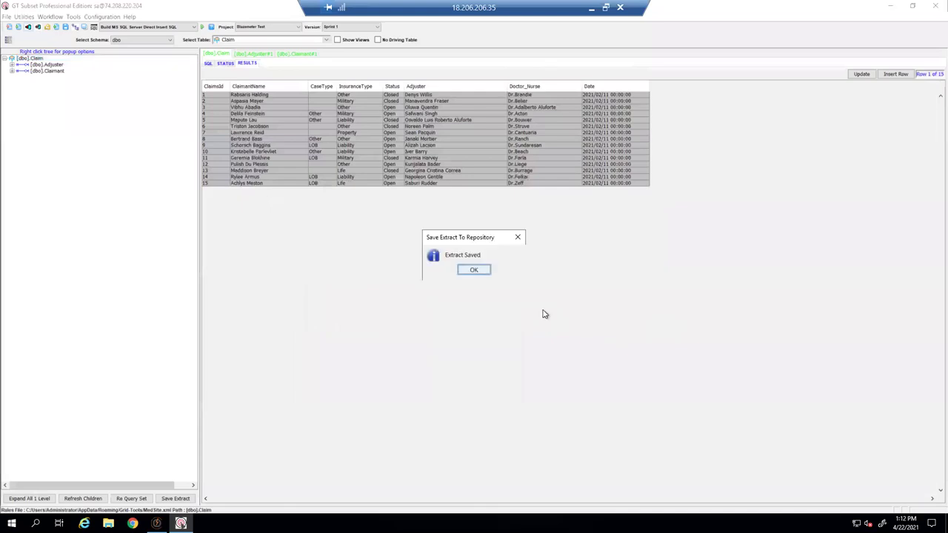
{"action": "left_click", "coordinate": [474, 271]}
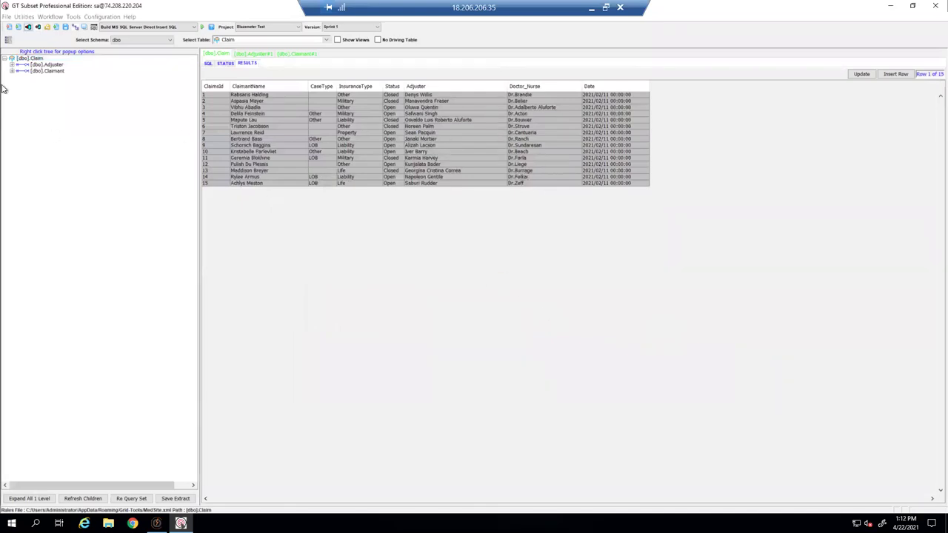
Step: Preview the Claimant rows, then exit GT Subset
{"action": "left_click", "coordinate": [52, 71]}
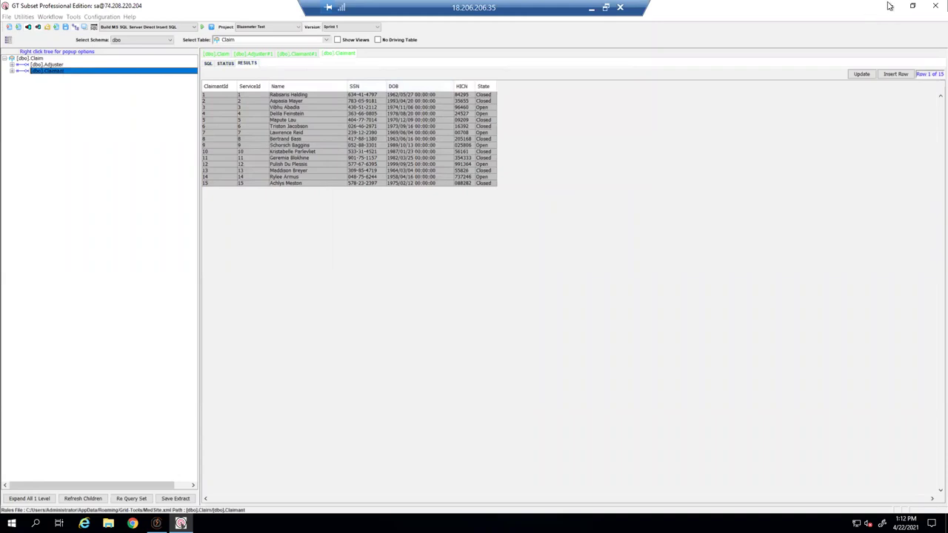
{"action": "left_click", "coordinate": [931, 7]}
{"action": "left_click", "coordinate": [456, 270]}
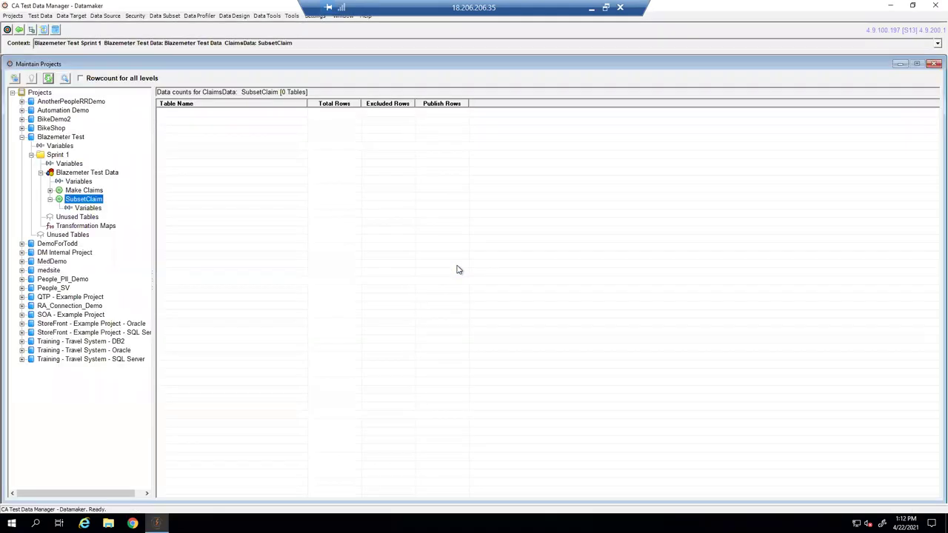
Step: Expand Blazemeter Test Data, review the Subset_Claim action, and open SubsetClaim for editing
{"action": "left_click", "coordinate": [58, 137]}
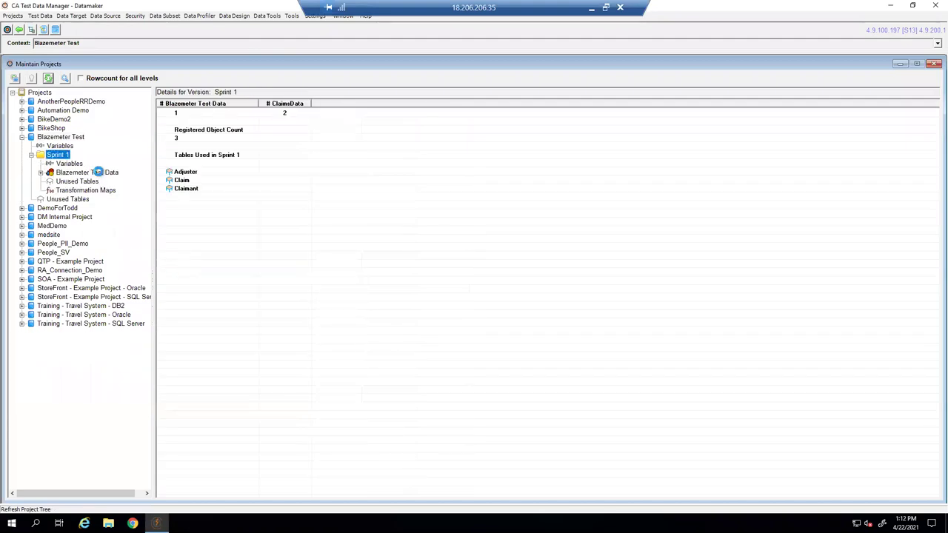
{"action": "left_click", "coordinate": [96, 172]}
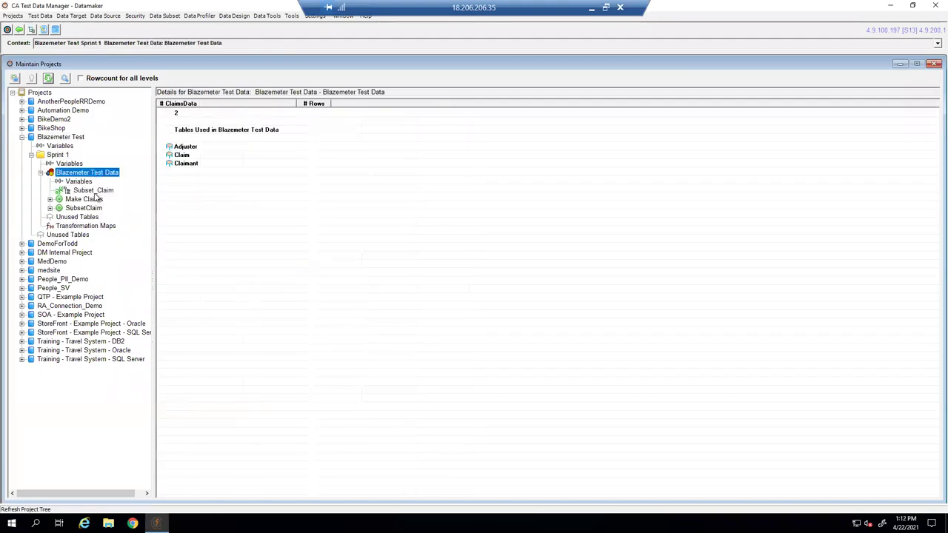
{"action": "left_click", "coordinate": [98, 191]}
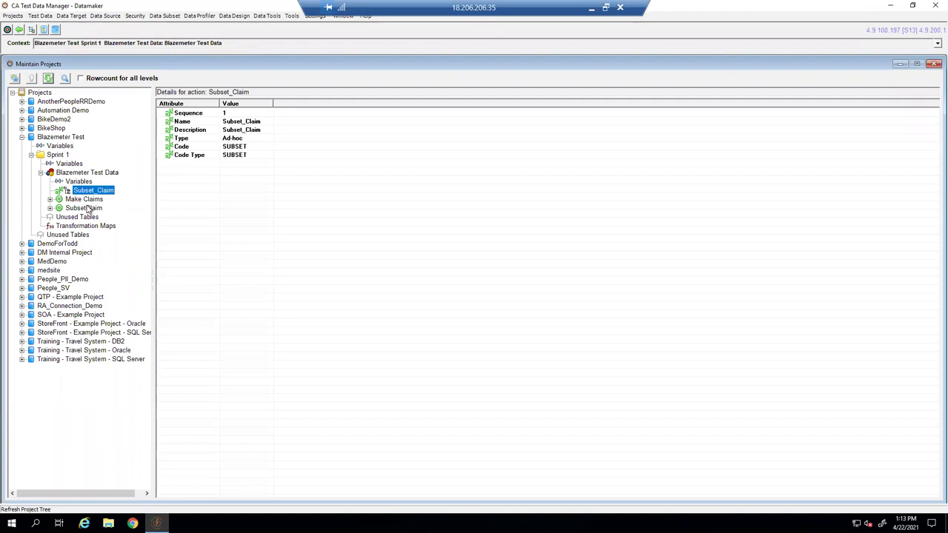
{"action": "right_click", "coordinate": [85, 208]}
{"action": "left_click", "coordinate": [72, 207]}
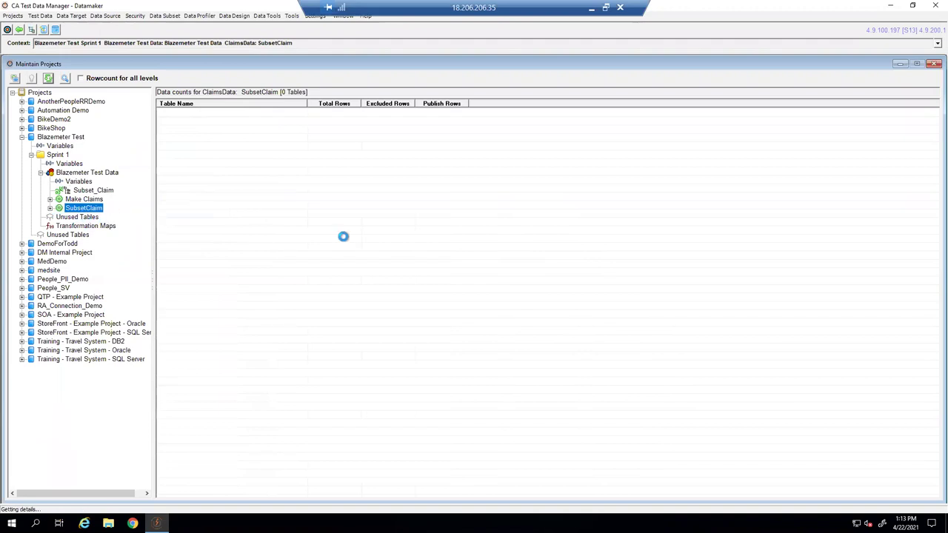
Step: Build SubsetClaim's columns from the Subset_Claim subset, accepting the Exists Select condition, with rules displayed as code
{"action": "left_click", "coordinate": [374, 249]}
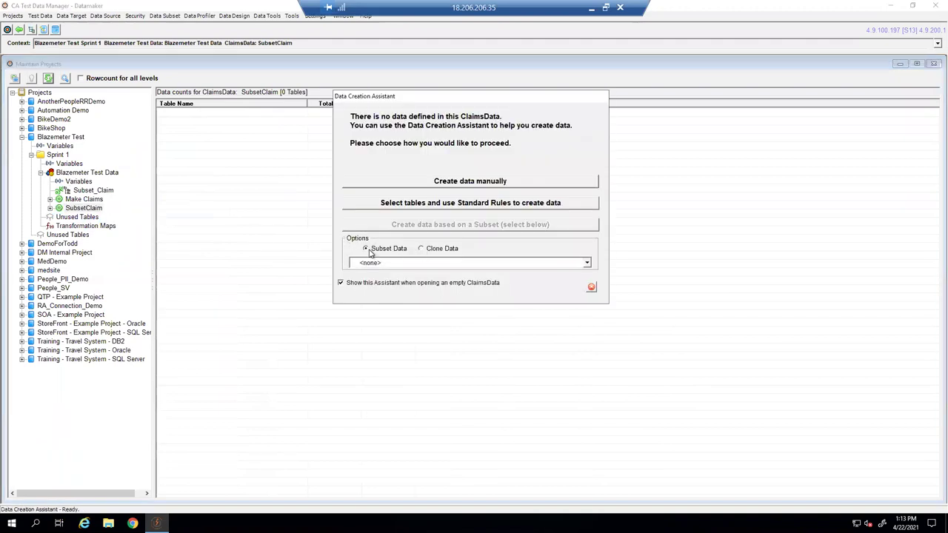
{"action": "left_click", "coordinate": [375, 263]}
{"action": "left_click", "coordinate": [441, 280]}
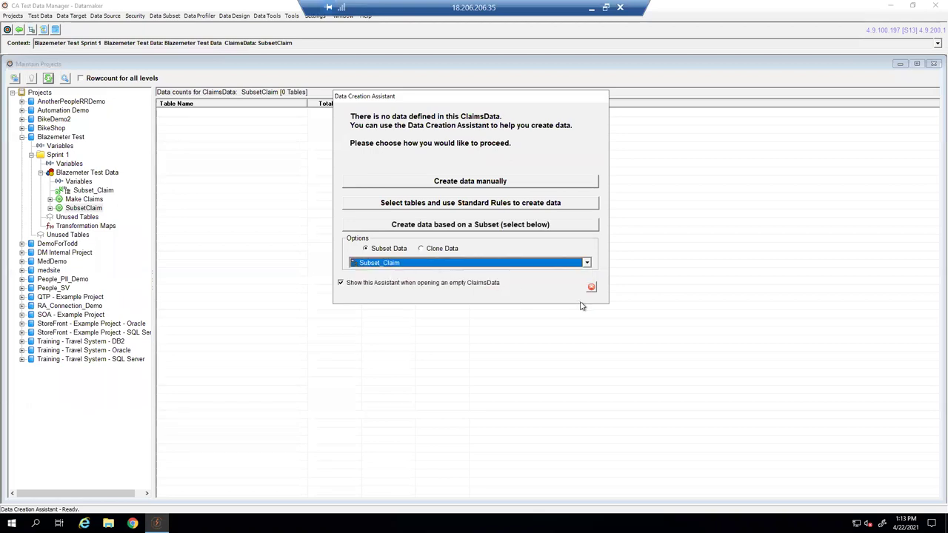
{"action": "left_click", "coordinate": [503, 228]}
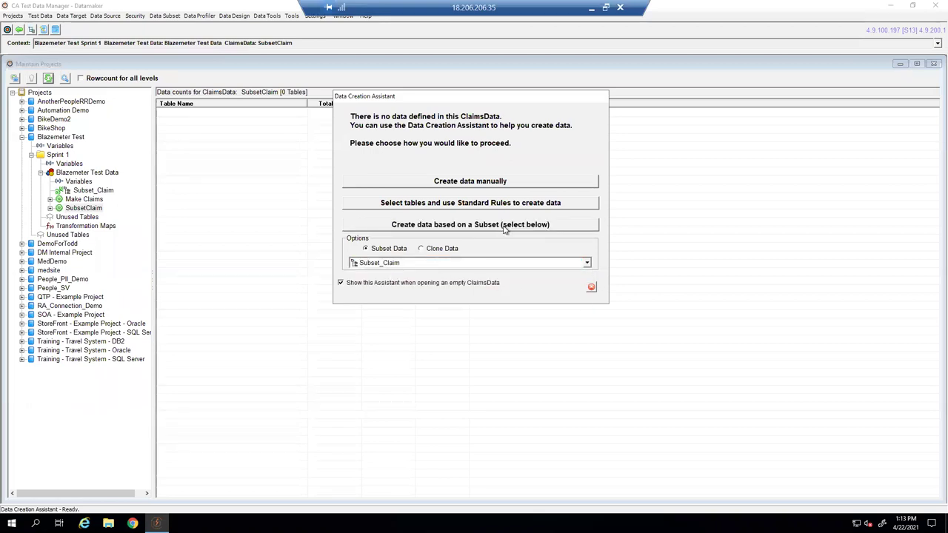
{"action": "left_click", "coordinate": [562, 199]}
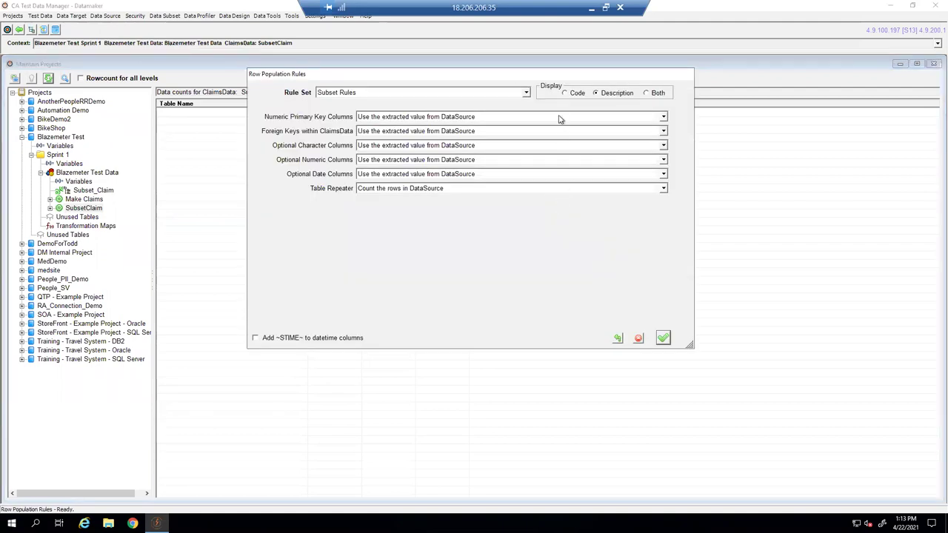
{"action": "left_click", "coordinate": [565, 93]}
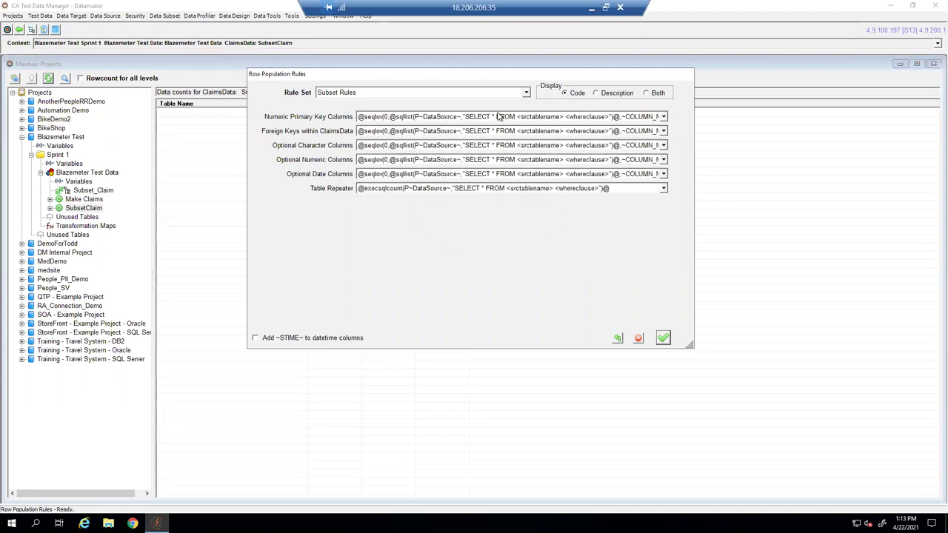
{"action": "left_click", "coordinate": [663, 339]}
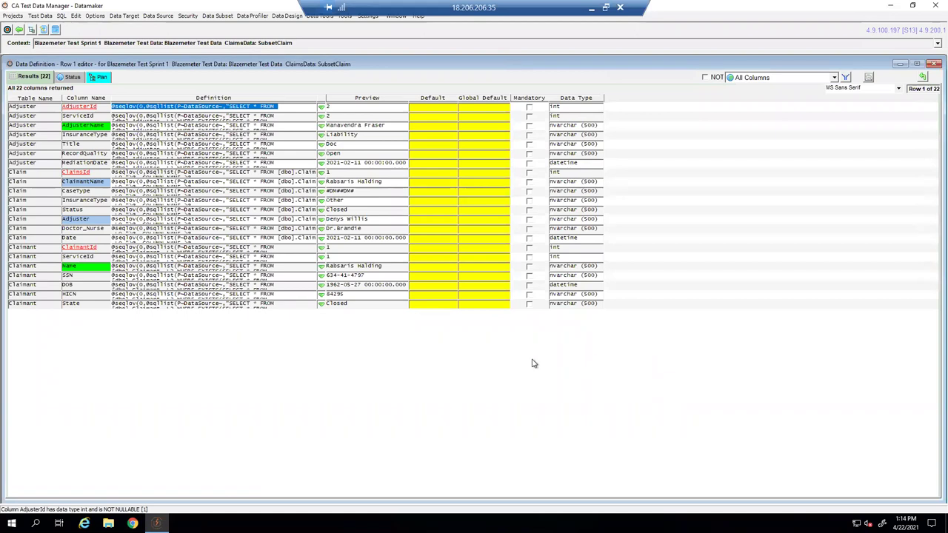
{"action": "left_click", "coordinate": [833, 78]}
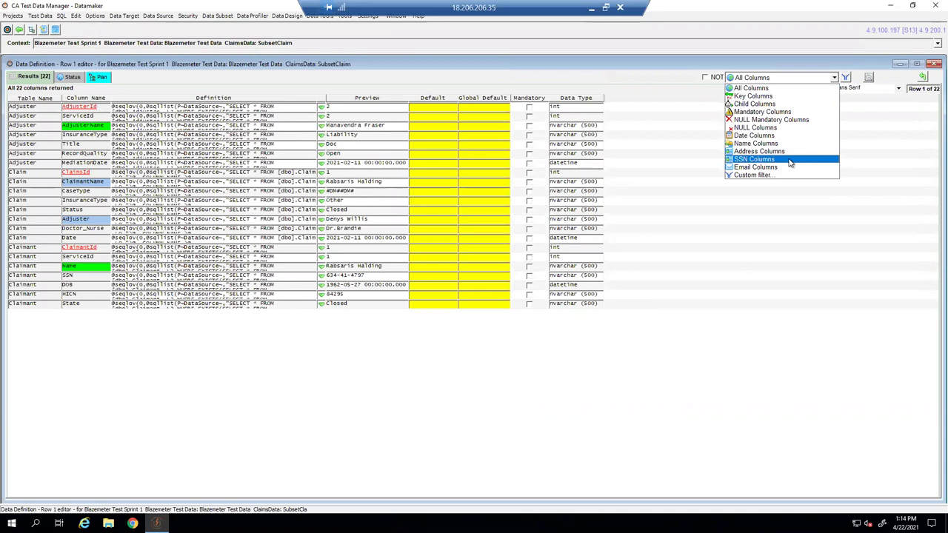
{"action": "left_click", "coordinate": [789, 161]}
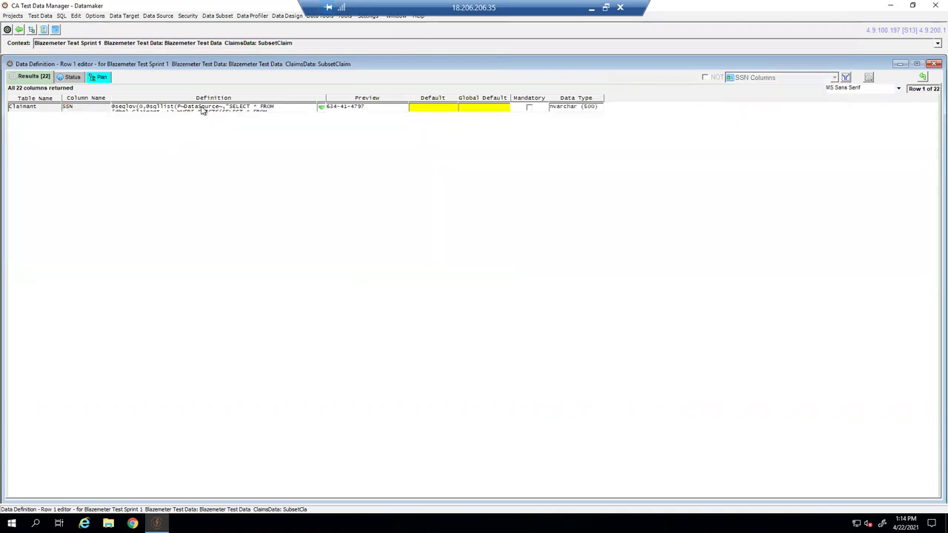
{"action": "double_click", "coordinate": [197, 107]}
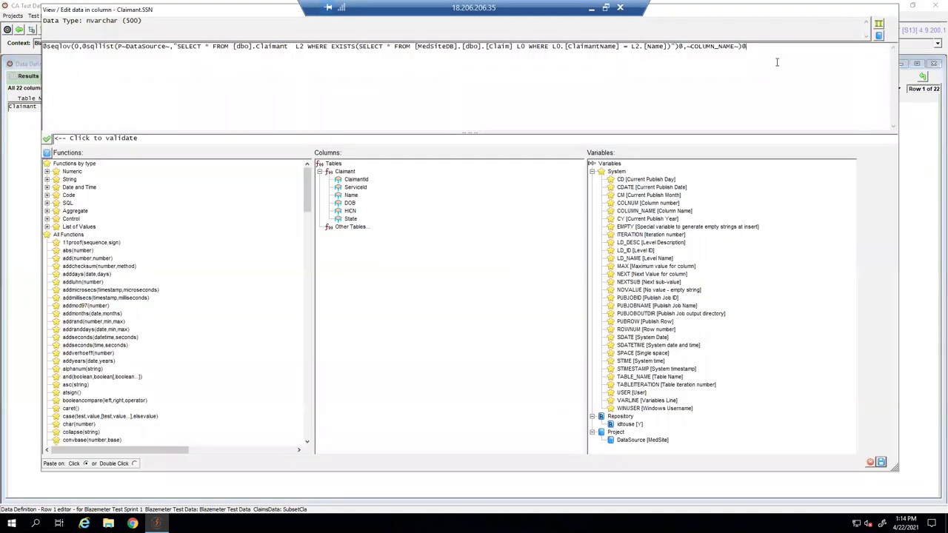
{"action": "key", "text": "ctrl+a"}
{"action": "key", "text": "Delete"}
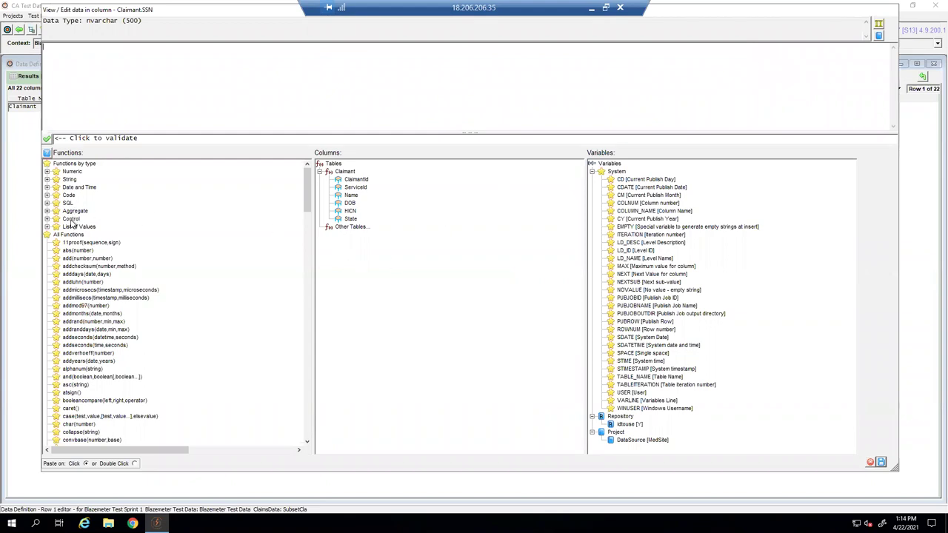
{"action": "double_click", "coordinate": [69, 195]}
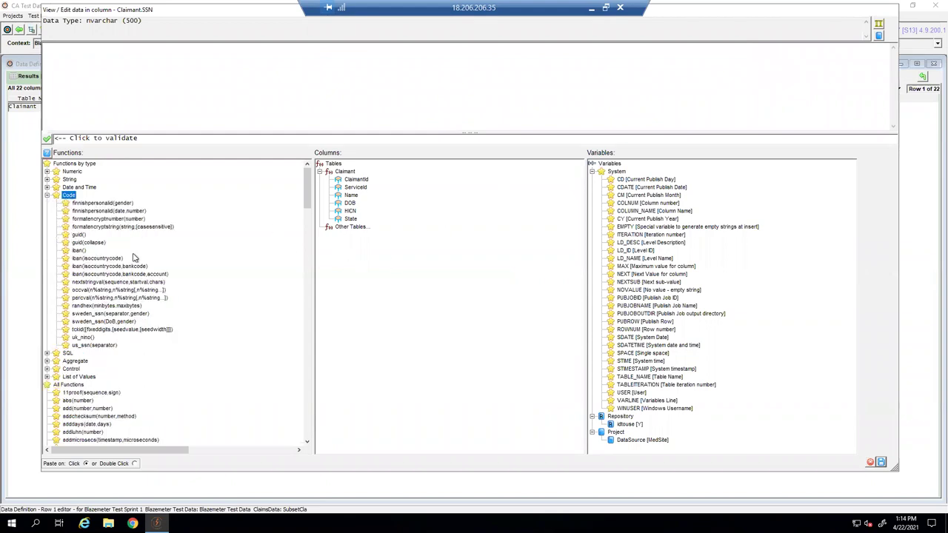
{"action": "left_click", "coordinate": [95, 346]}
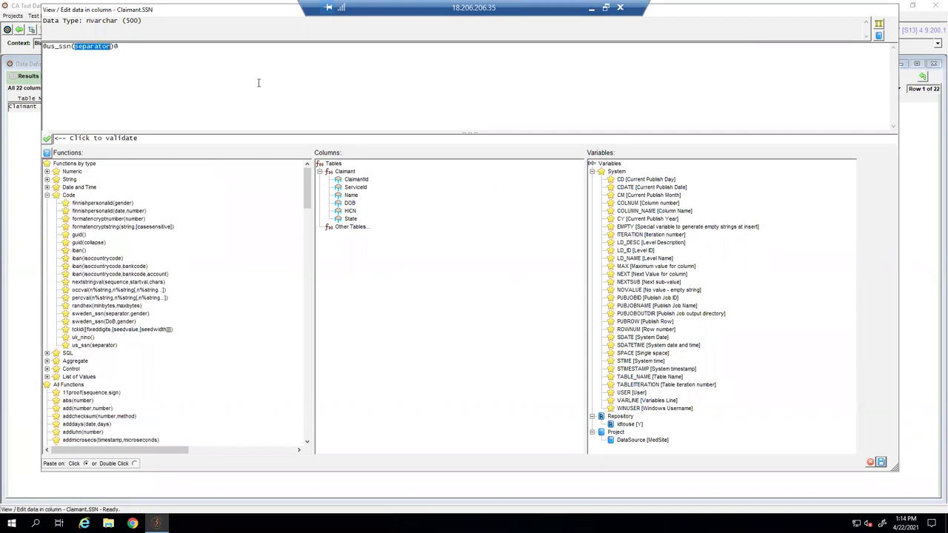
{"action": "type", "text": "-"}
{"action": "left_click", "coordinate": [47, 138]}
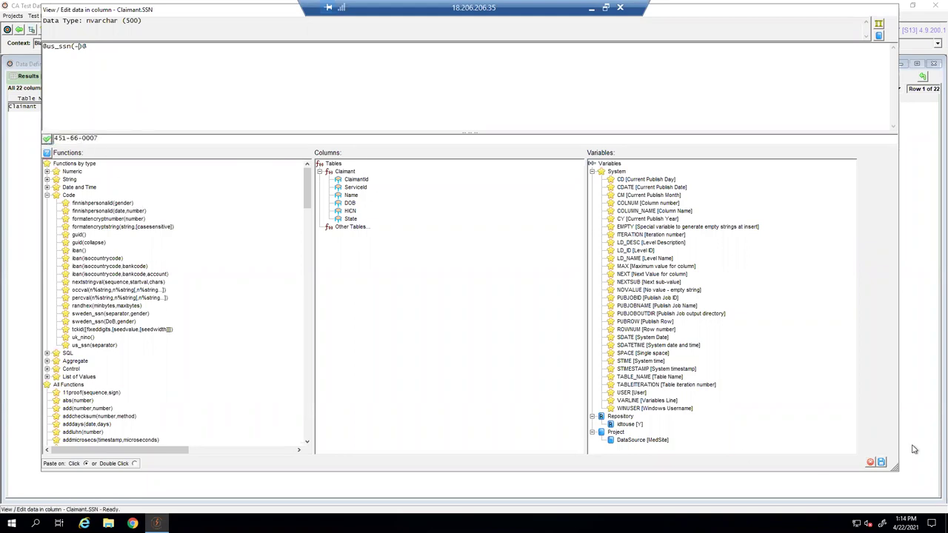
{"action": "left_click", "coordinate": [880, 462]}
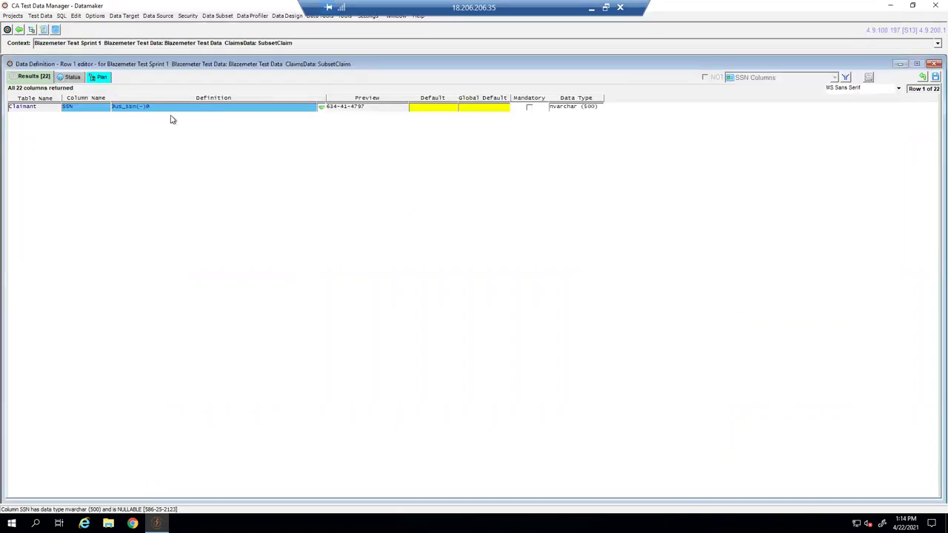
{"action": "left_click", "coordinate": [844, 77]}
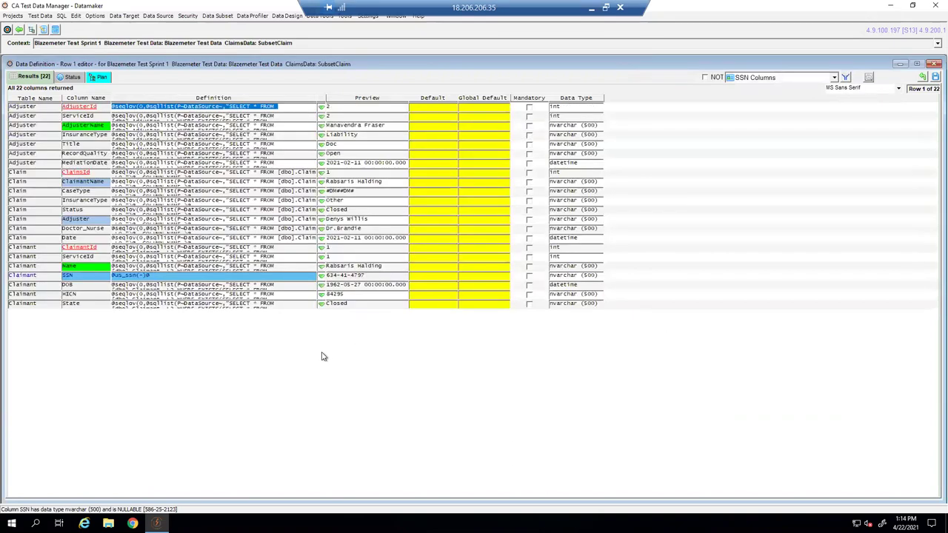
Step: Filter the grid to the name columns and open the AdjusterName expression editor
{"action": "left_click", "coordinate": [812, 79]}
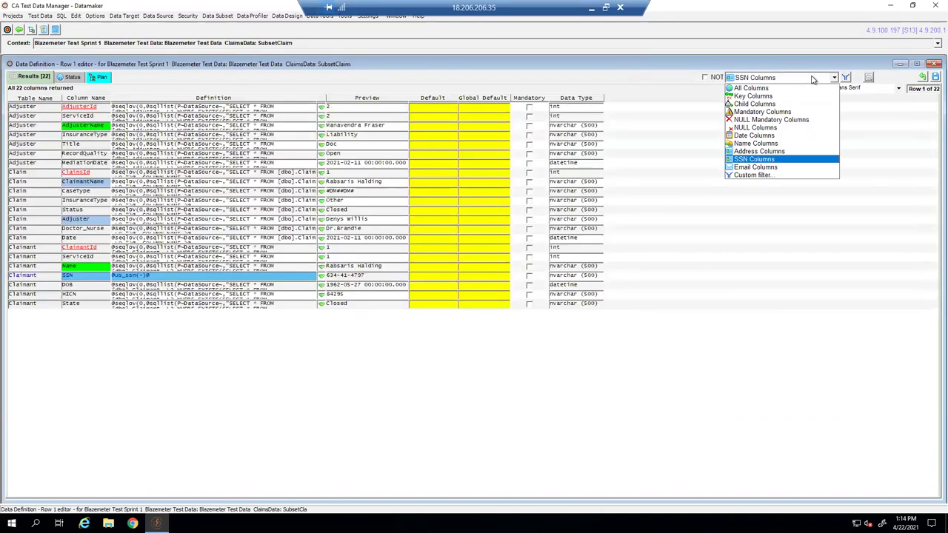
{"action": "left_click", "coordinate": [791, 149]}
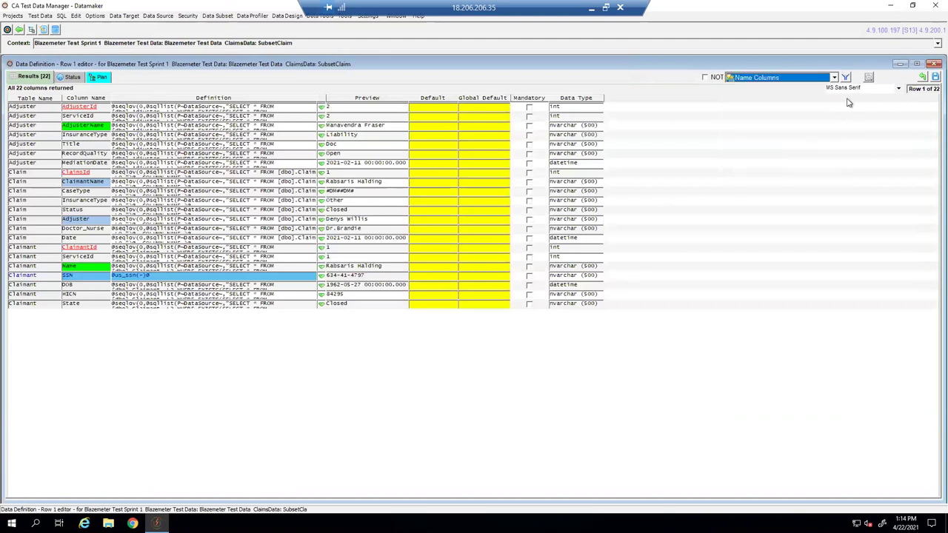
{"action": "left_click", "coordinate": [847, 78]}
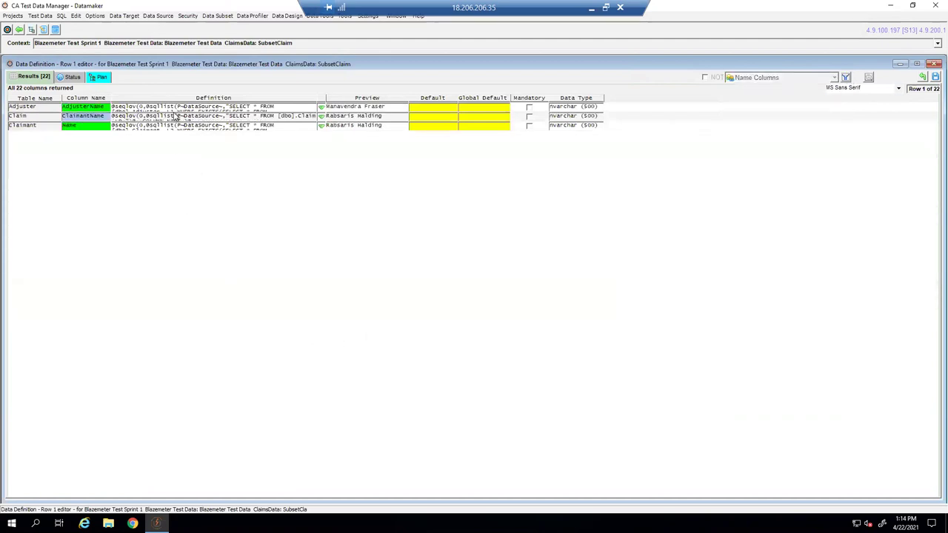
{"action": "left_click", "coordinate": [177, 108]}
{"action": "double_click", "coordinate": [177, 108]}
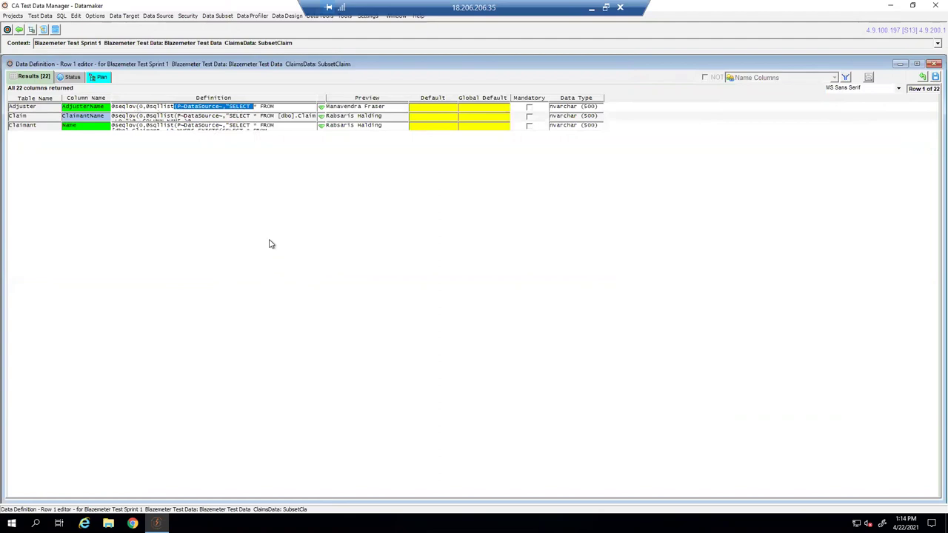
{"action": "double_click", "coordinate": [201, 106]}
{"action": "key", "text": "ctrl+a"}
{"action": "key", "text": "Delete"}
{"action": "double_click", "coordinate": [74, 227]}
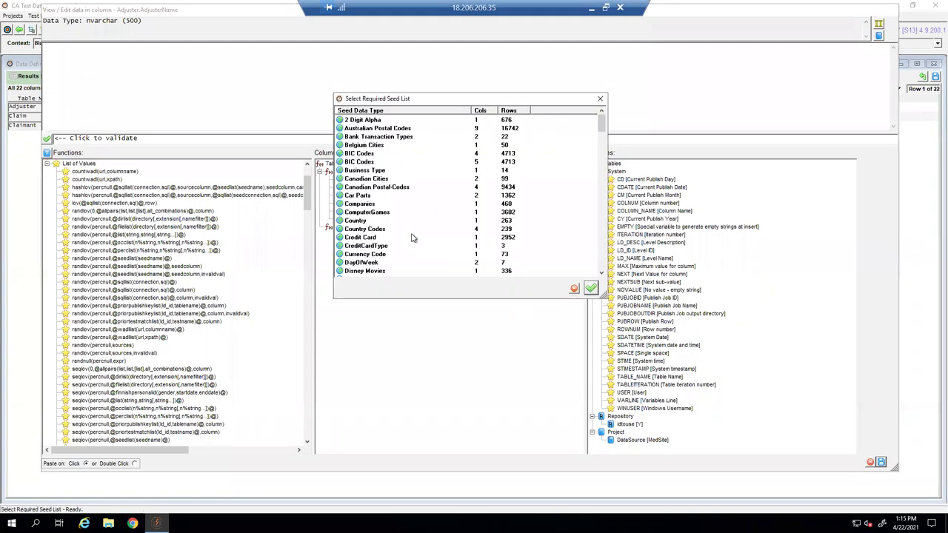
{"action": "scroll", "coordinate": [400, 222], "scroll_direction": "down", "scroll_amount": 5}
{"action": "left_click", "coordinate": [372, 170]}
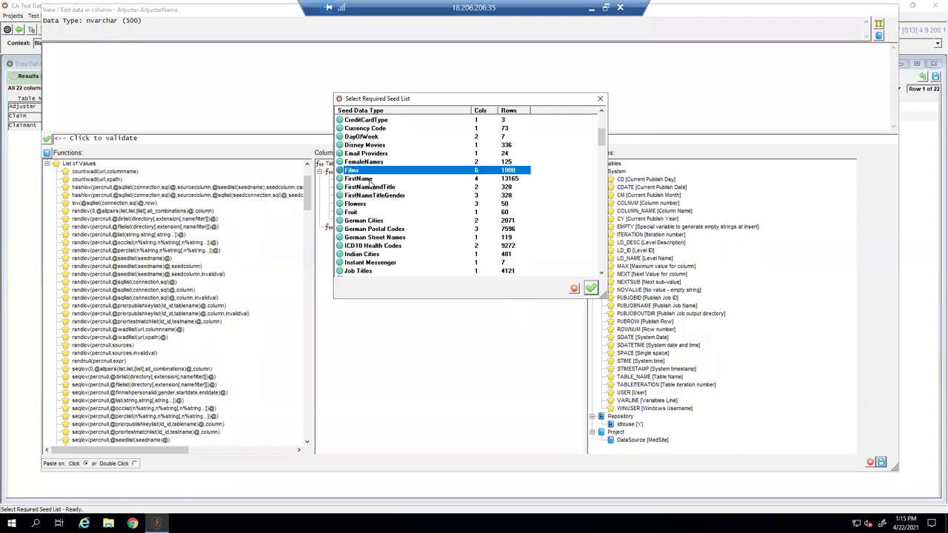
{"action": "left_click", "coordinate": [372, 179]}
{"action": "left_click", "coordinate": [590, 288]}
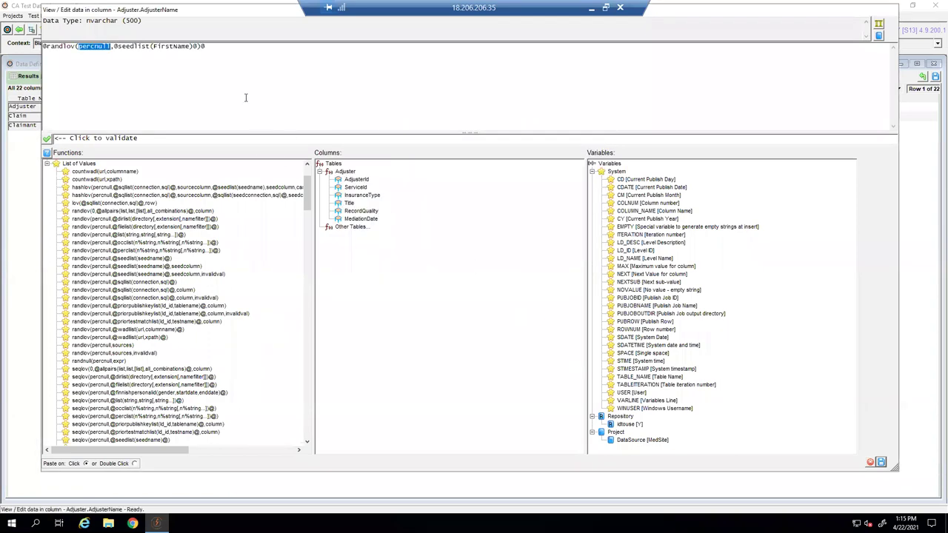
{"action": "type", "text": "0"}
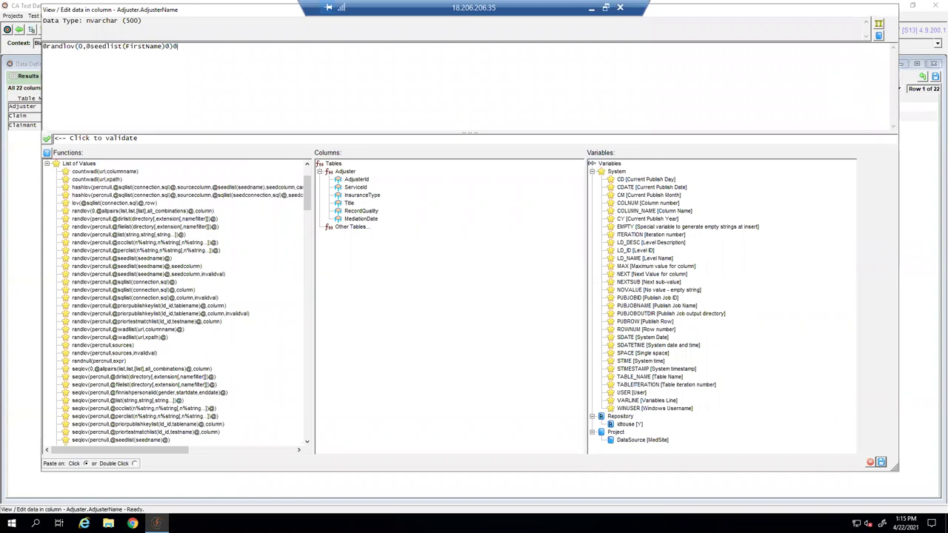
Step: Append a second randlov using the LastName seed list, validate, copy and save AdjusterName
{"action": "key", "text": "ctrl+a"}
{"action": "key", "text": "ctrl+c"}
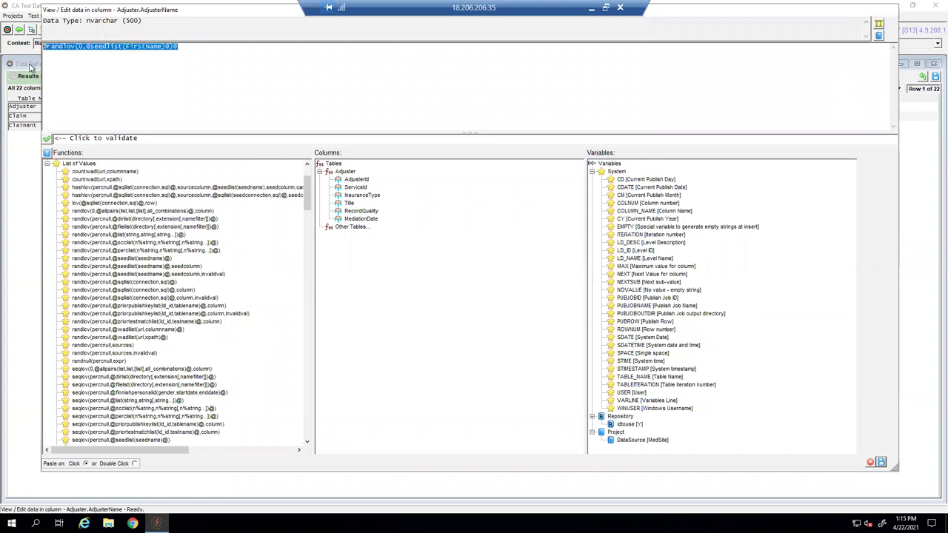
{"action": "left_click", "coordinate": [49, 46]}
{"action": "key", "text": "BackSpace"}
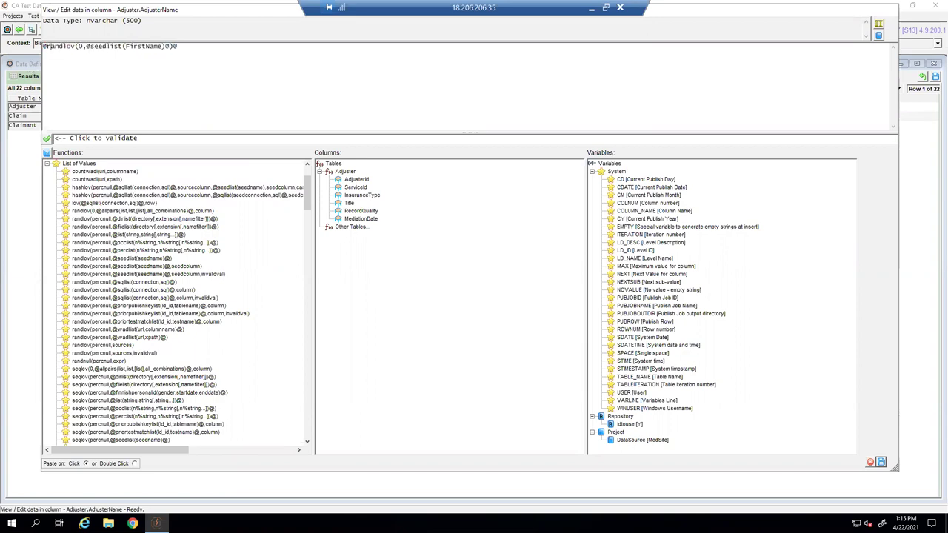
{"action": "key", "text": "ctrl+v"}
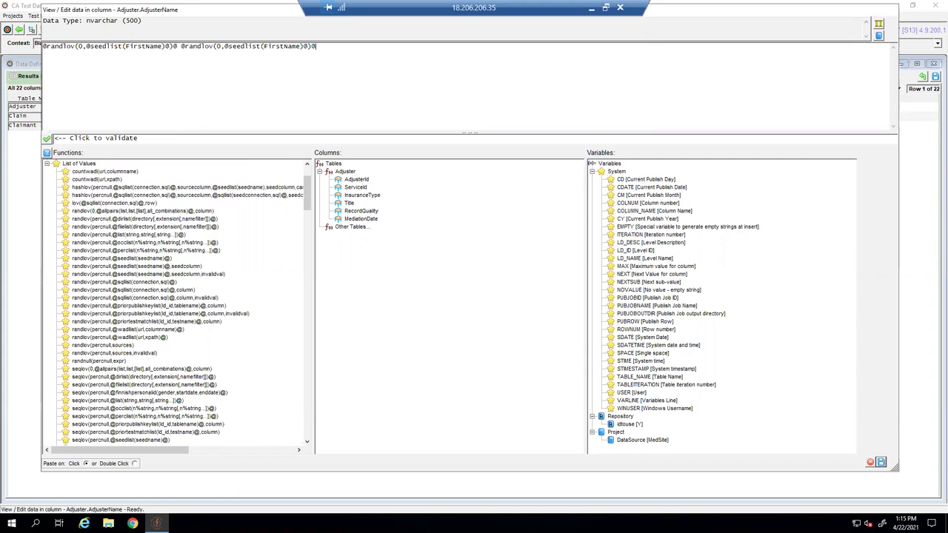
{"action": "left_click_drag", "start_coordinate": [285, 46], "coordinate": [271, 46]}
{"action": "type", "text": "Last"}
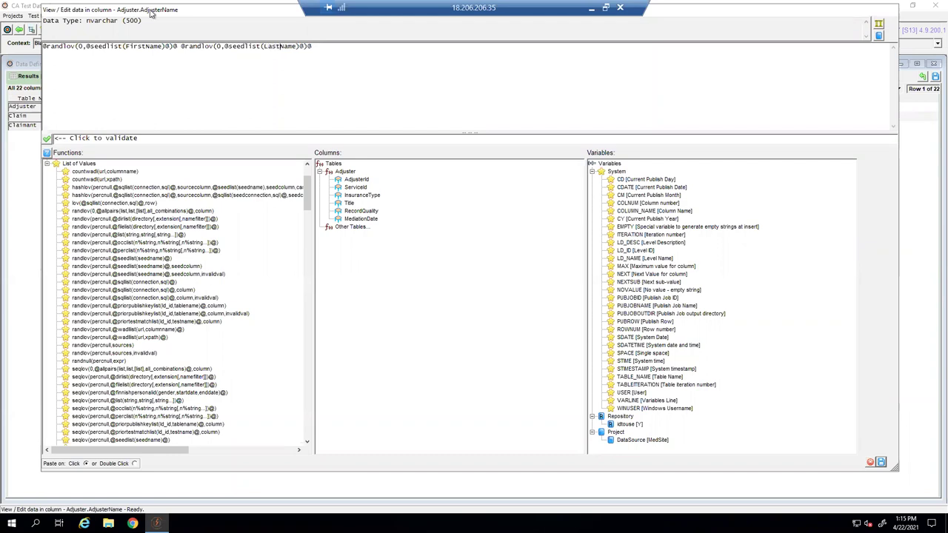
{"action": "left_click", "coordinate": [45, 139]}
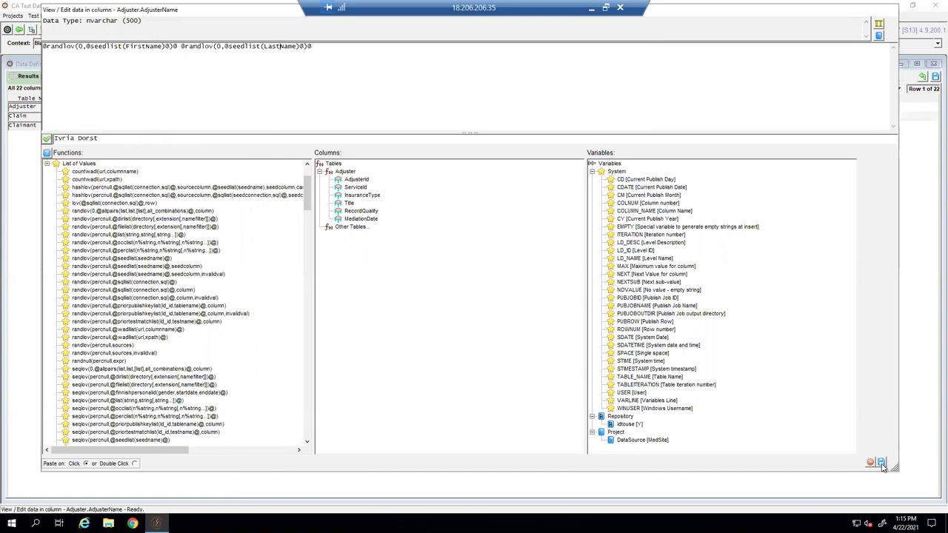
{"action": "key", "text": "ctrl+a"}
{"action": "key", "text": "ctrl+c"}
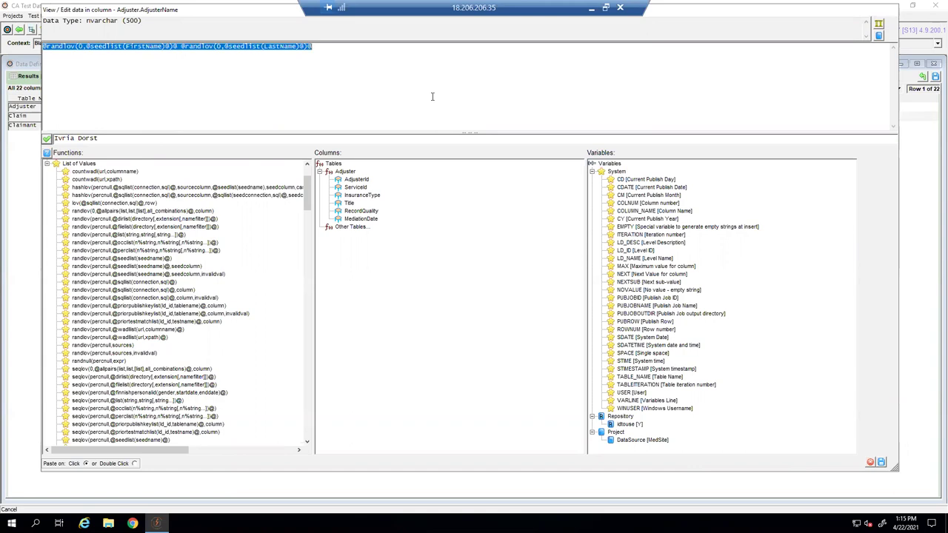
{"action": "left_click", "coordinate": [880, 462]}
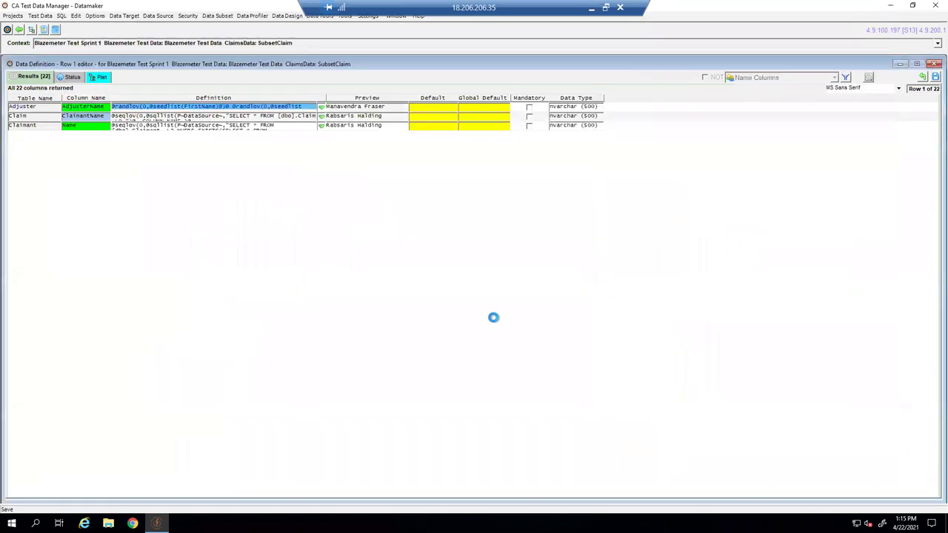
Step: Paste the random first-and-last-name expression into Claim's ClaimantName definition and save it
{"action": "left_click", "coordinate": [244, 118]}
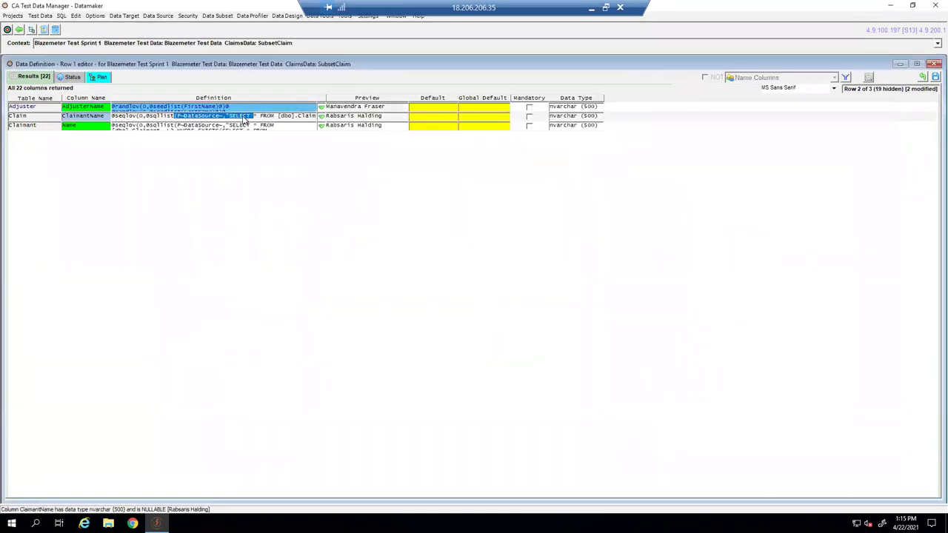
{"action": "left_click", "coordinate": [245, 117]}
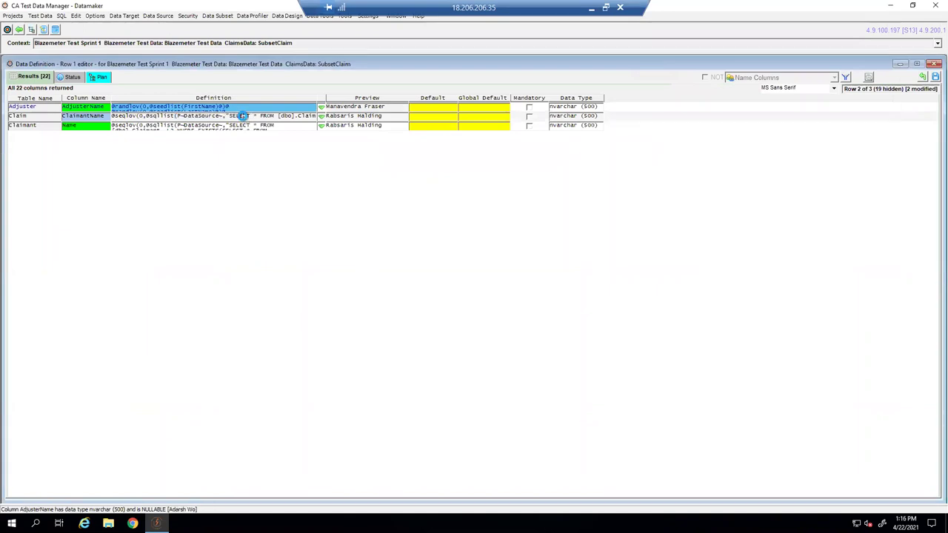
{"action": "key", "text": "ctrl+a"}
{"action": "key", "text": "ctrl+v"}
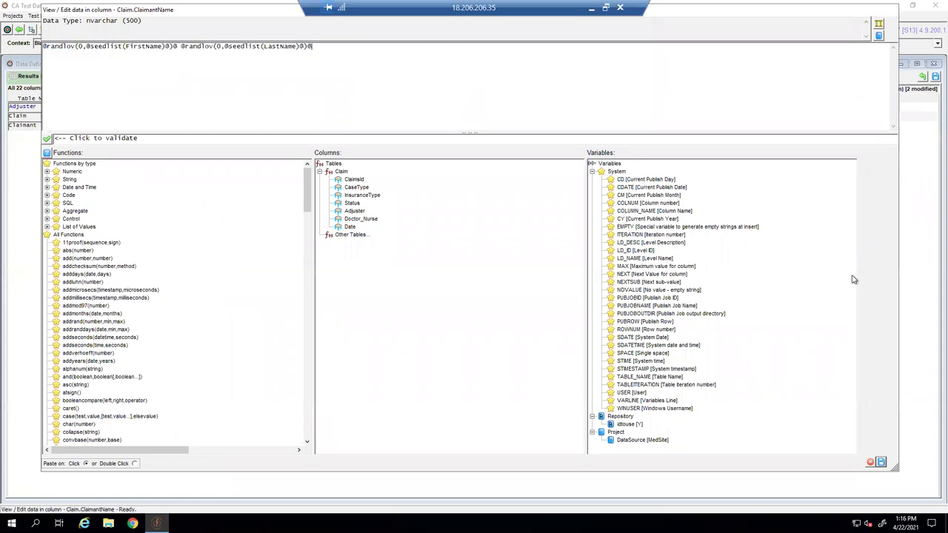
{"action": "left_click", "coordinate": [881, 462]}
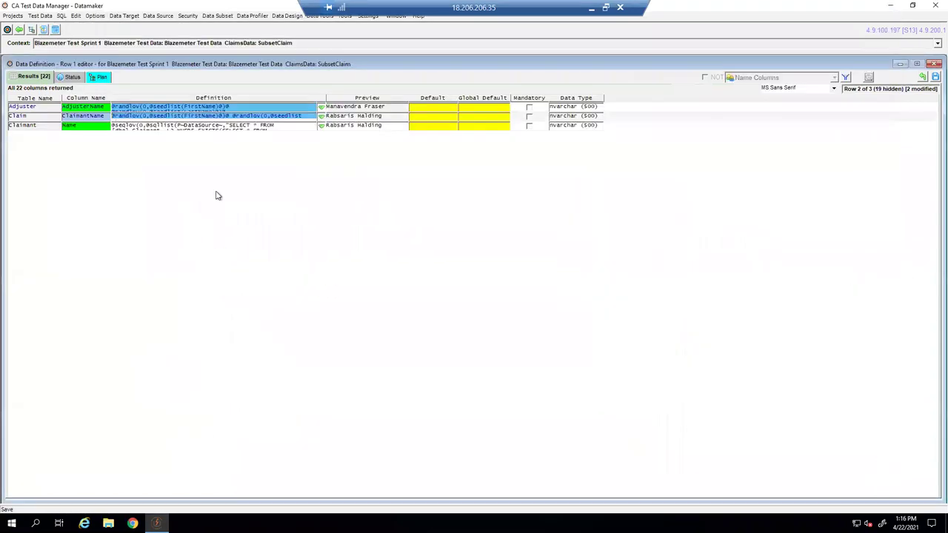
Step: Give Claimant's Name the same random full-name expression, save it, and list all 22 columns
{"action": "double_click", "coordinate": [246, 127]}
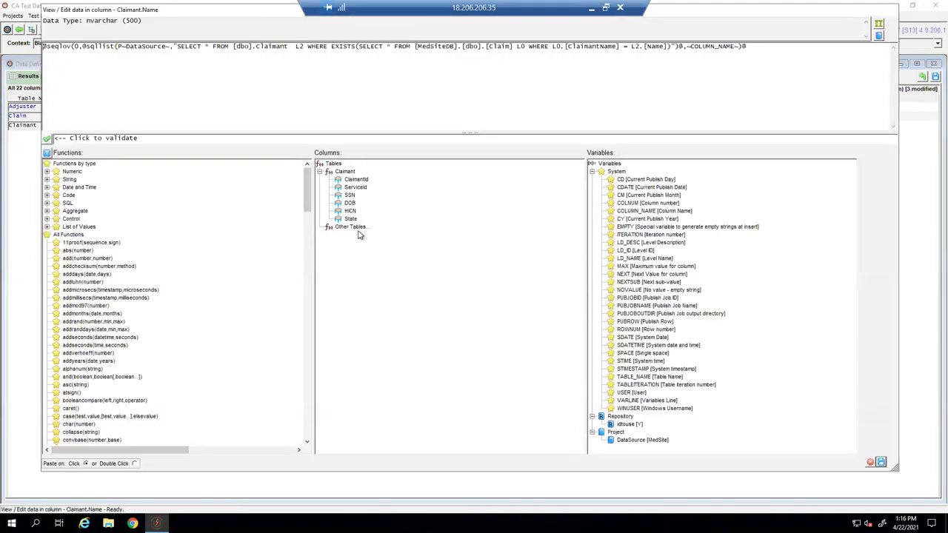
{"action": "double_click", "coordinate": [359, 228]}
{"action": "left_click", "coordinate": [535, 60]}
{"action": "key", "text": "ctrl+a"}
{"action": "key", "text": "ctrl+v"}
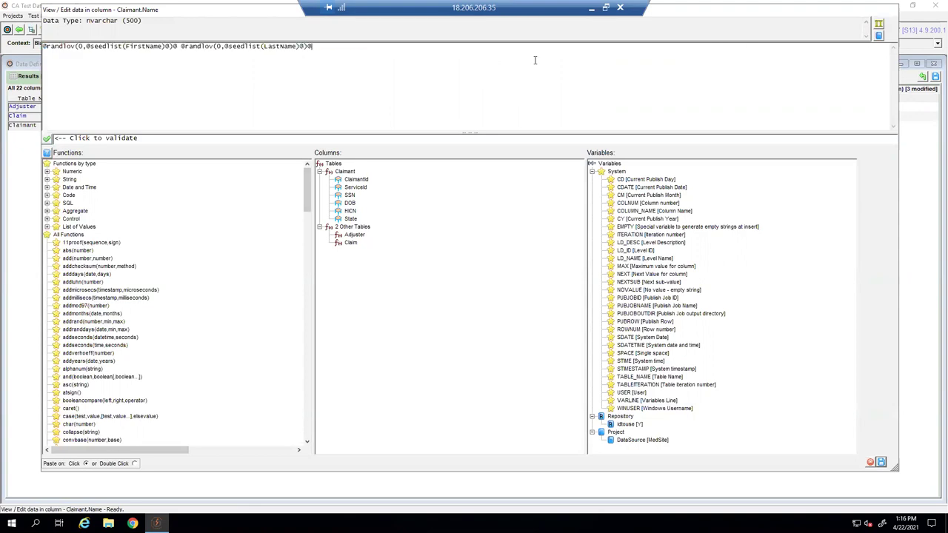
{"action": "left_click", "coordinate": [881, 464]}
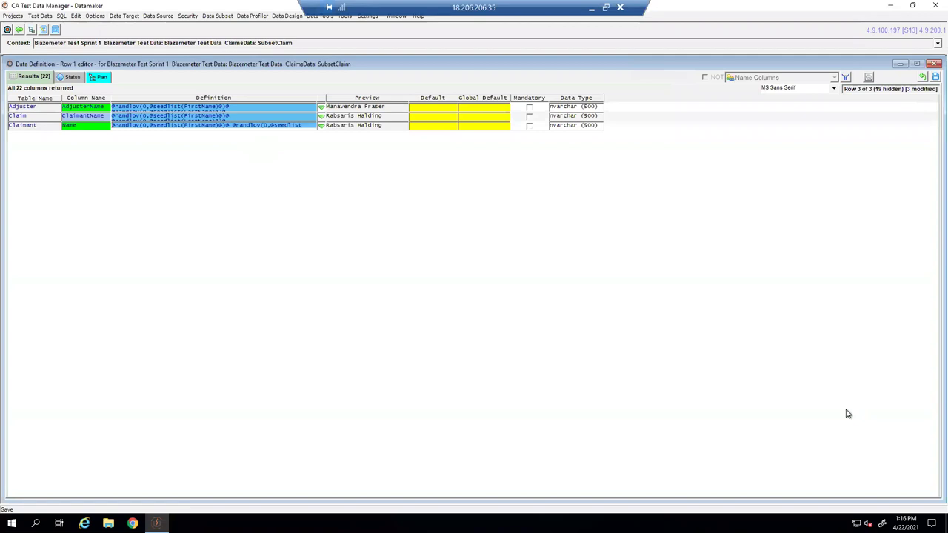
{"action": "left_click", "coordinate": [845, 77]}
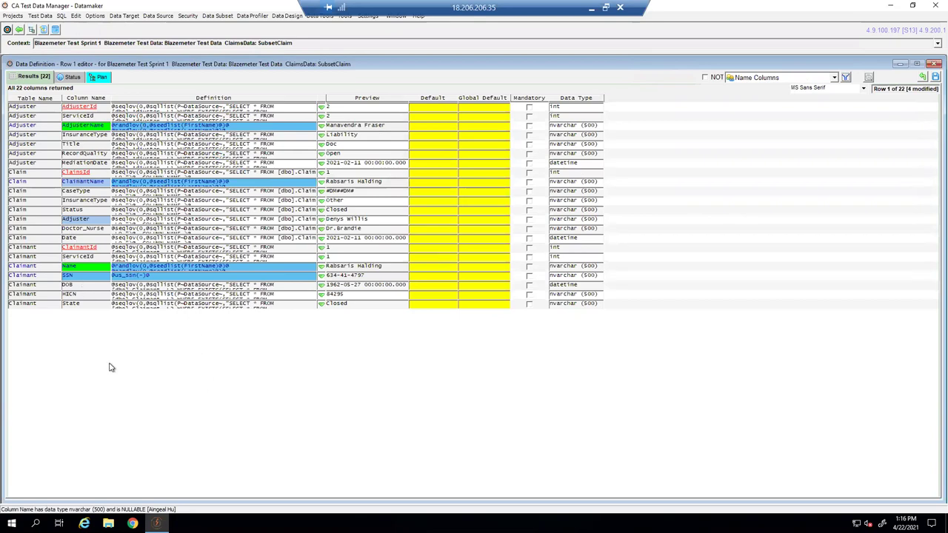
{"action": "double_click", "coordinate": [143, 234]}
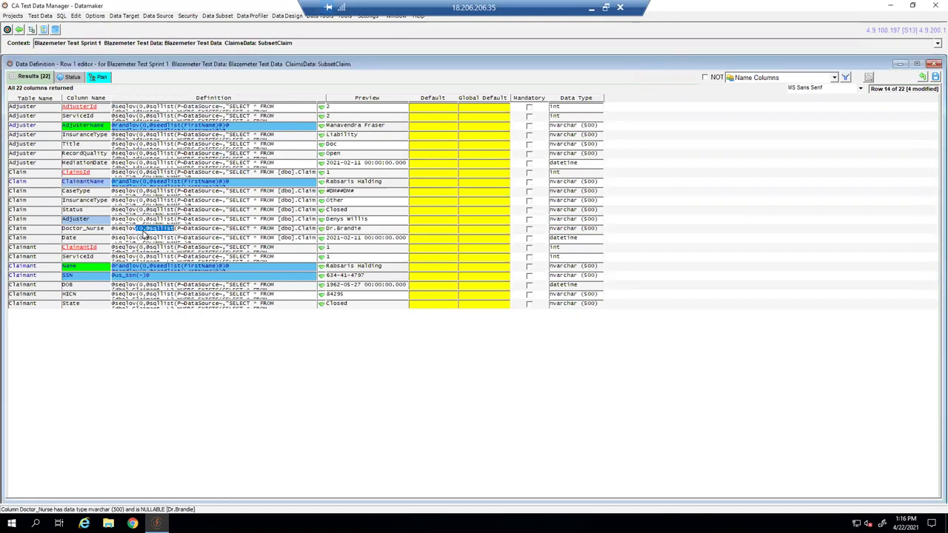
{"action": "double_click", "coordinate": [145, 235]}
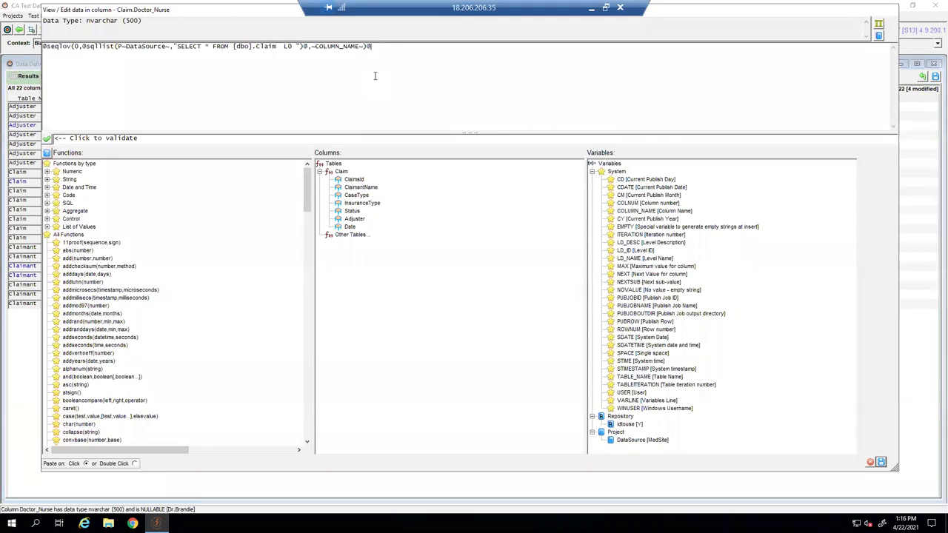
{"action": "key", "text": "ctrl+a"}
{"action": "key", "text": "Delete"}
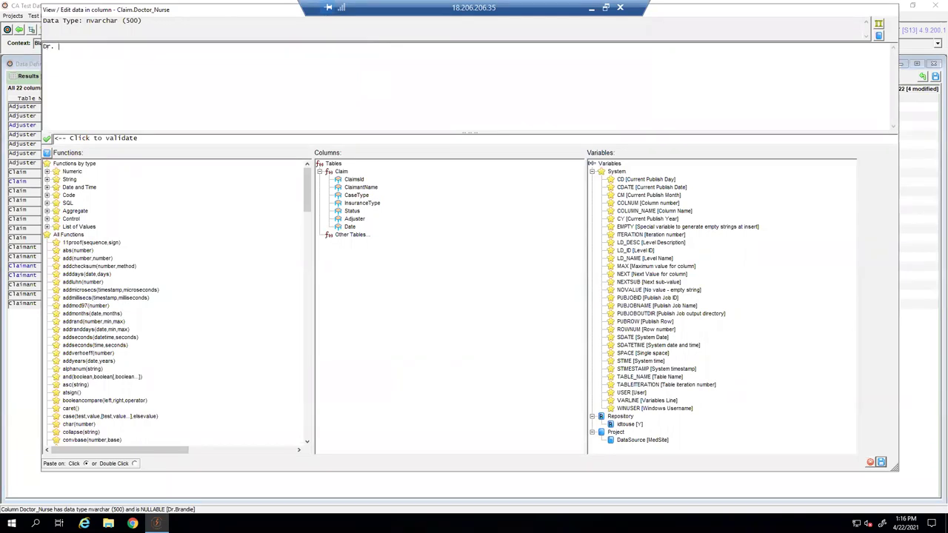
{"action": "type", "text": "@randlov(0,@seedlist(FirstName)0)@ @randlov(0,@seedlist(LastName)0)@"}
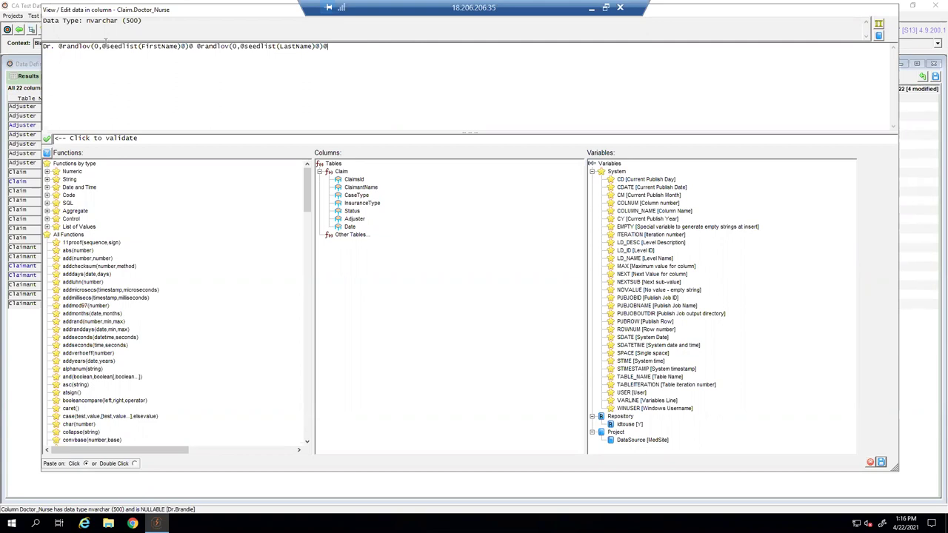
{"action": "left_click_drag", "start_coordinate": [196, 46], "coordinate": [60, 53]}
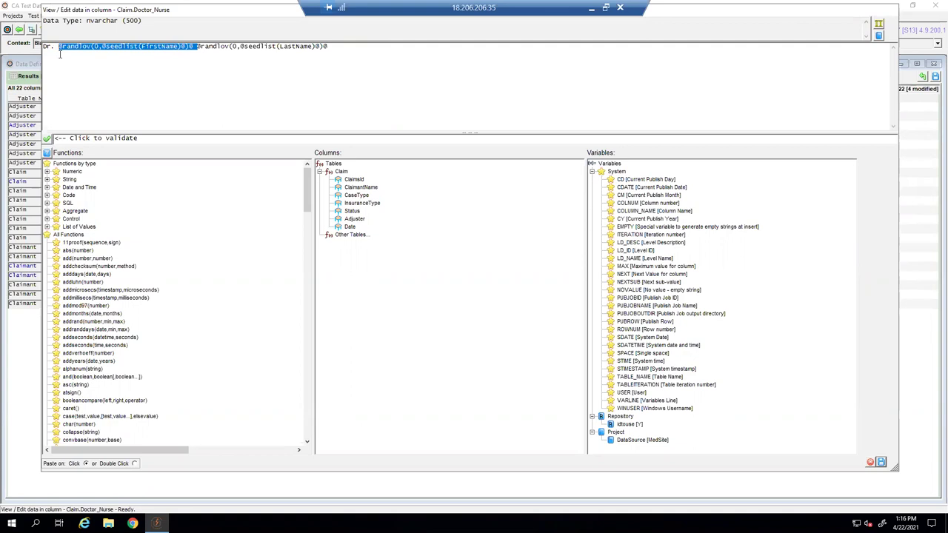
{"action": "key", "text": "Delete"}
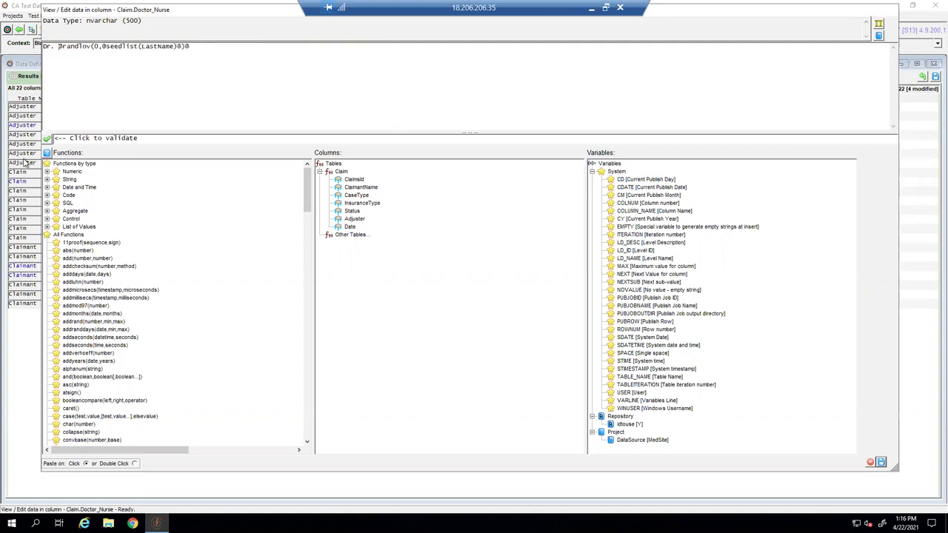
{"action": "left_click", "coordinate": [47, 138]}
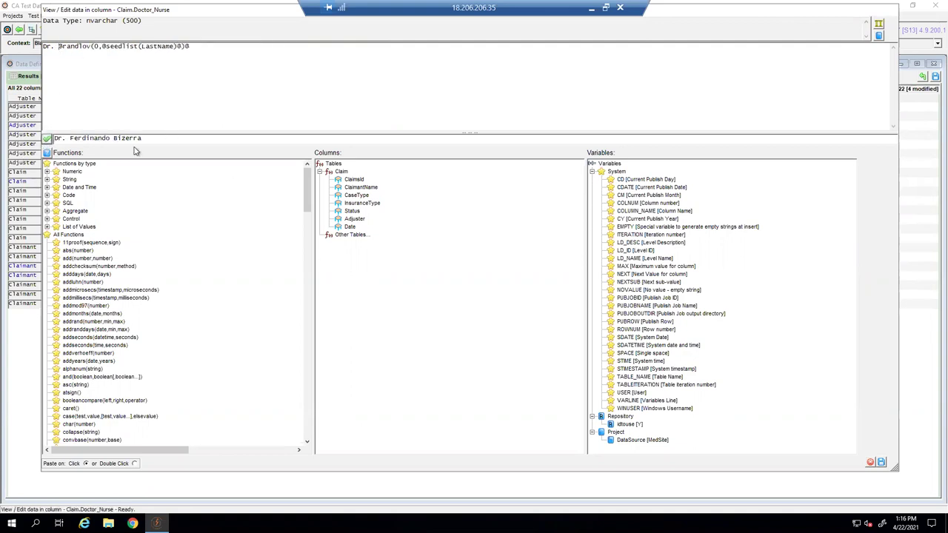
{"action": "key", "text": "BackSpace"}
{"action": "key", "text": "BackSpace"}
{"action": "type", "text": "."}
{"action": "left_click", "coordinate": [880, 462]}
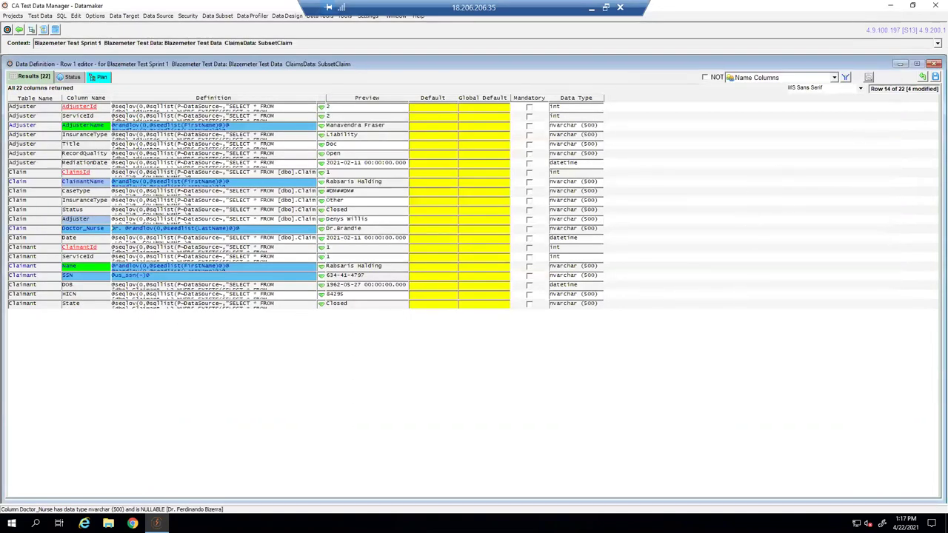
{"action": "left_click", "coordinate": [933, 78]}
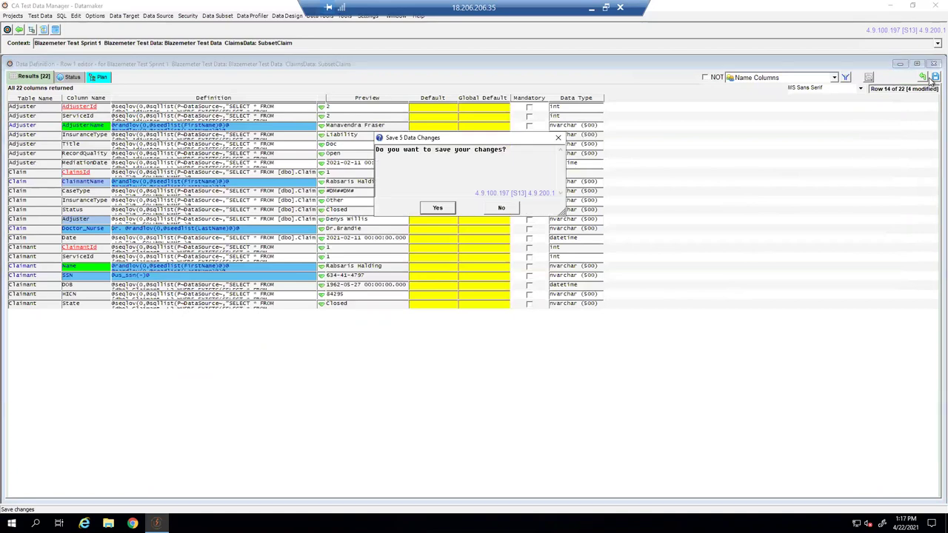
Step: Confirm saving the five data changes and choose Publish to Data Target for the used tables
{"action": "left_click", "coordinate": [432, 208]}
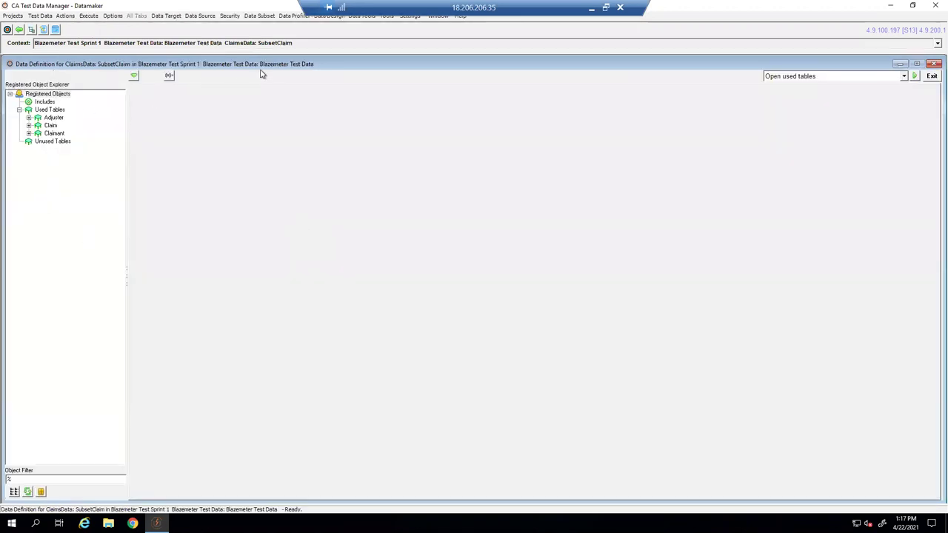
{"action": "double_click", "coordinate": [53, 133]}
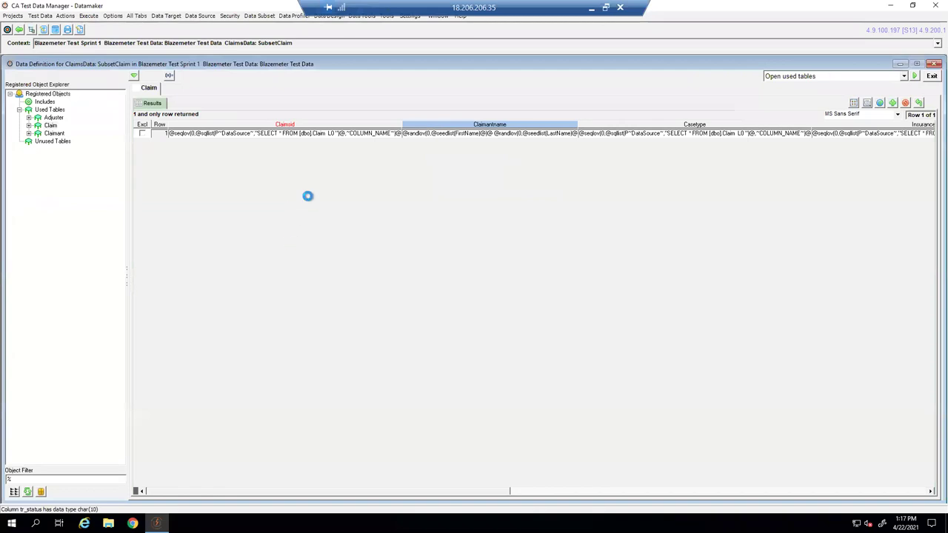
{"action": "left_click", "coordinate": [903, 76]}
{"action": "left_click", "coordinate": [880, 110]}
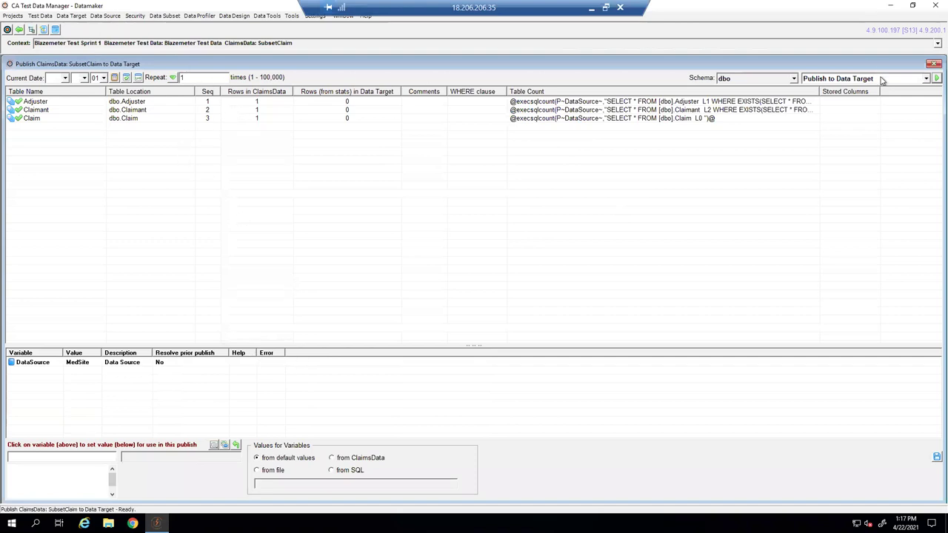
Step: Publish the subset to the data target, then remove '_Dev' from DataGrip's Claim query database name
{"action": "left_click", "coordinate": [935, 78]}
{"action": "left_click", "coordinate": [580, 342]}
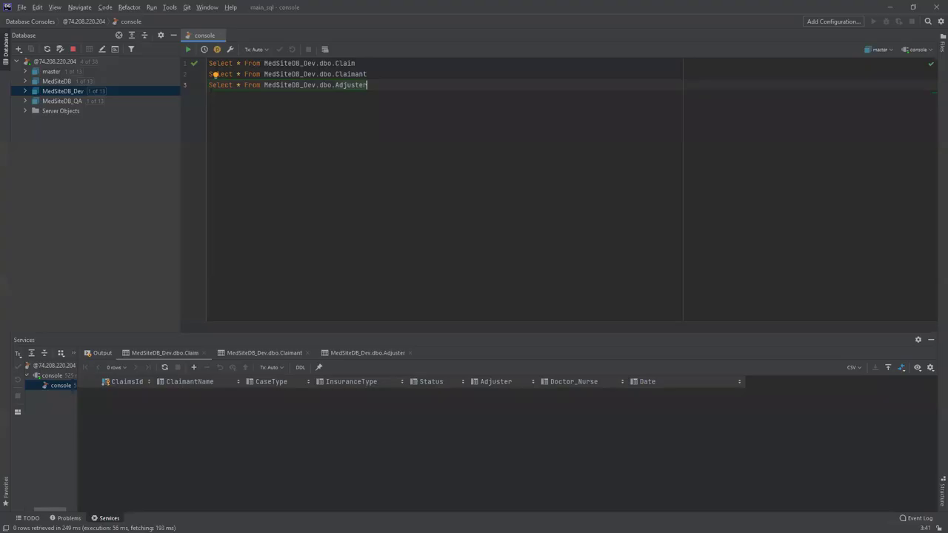
{"action": "key", "text": "Left"}
{"action": "key", "text": "Left"}
{"action": "key", "text": "Left"}
{"action": "key", "text": "Left"}
{"action": "key", "text": "Left"}
{"action": "left_click_drag", "start_coordinate": [303, 63], "coordinate": [317, 85]}
{"action": "key", "text": "BackSpace"}
{"action": "key", "text": "BackSpace"}
{"action": "key", "text": "BackSpace"}
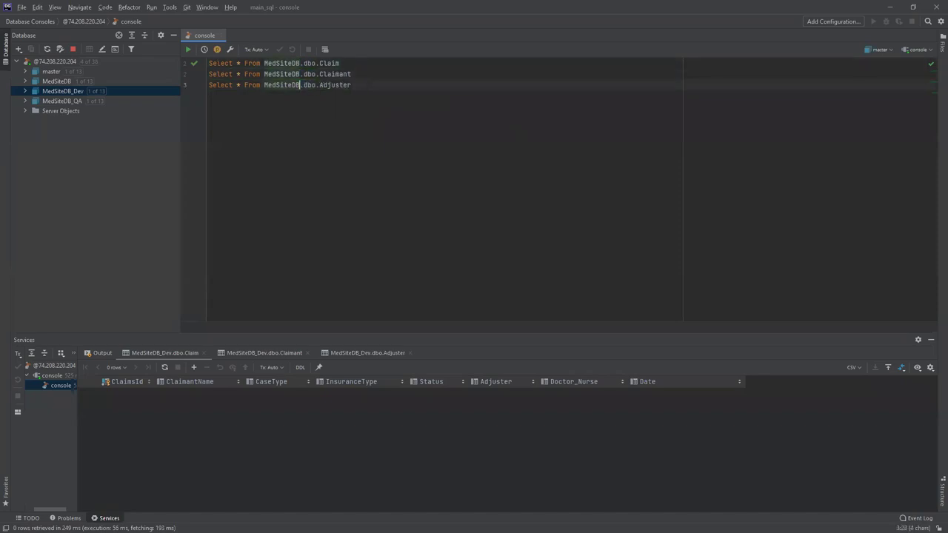
Step: Change the Claim query to select count(*) and select all three queries
{"action": "left_click", "coordinate": [237, 63]}
{"action": "key", "text": "Delete"}
{"action": "type", "text": "count"}
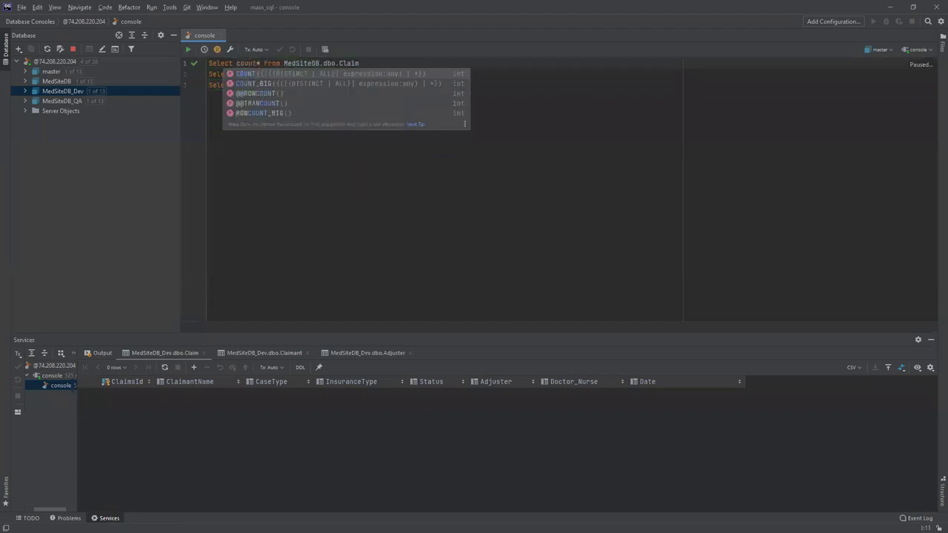
{"action": "type", "text": "(*)"}
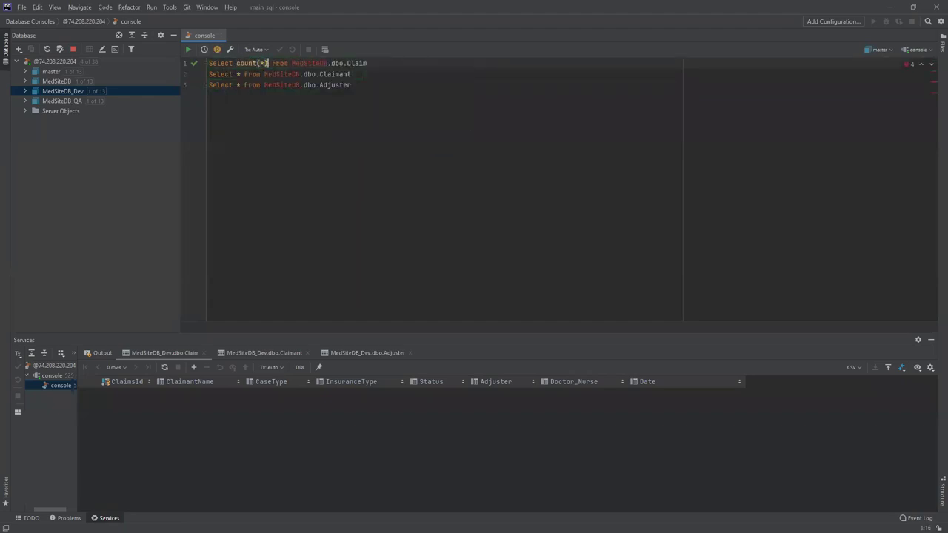
{"action": "left_click_drag", "start_coordinate": [467, 82], "coordinate": [186, 57]}
{"action": "left_click", "coordinate": [187, 49]}
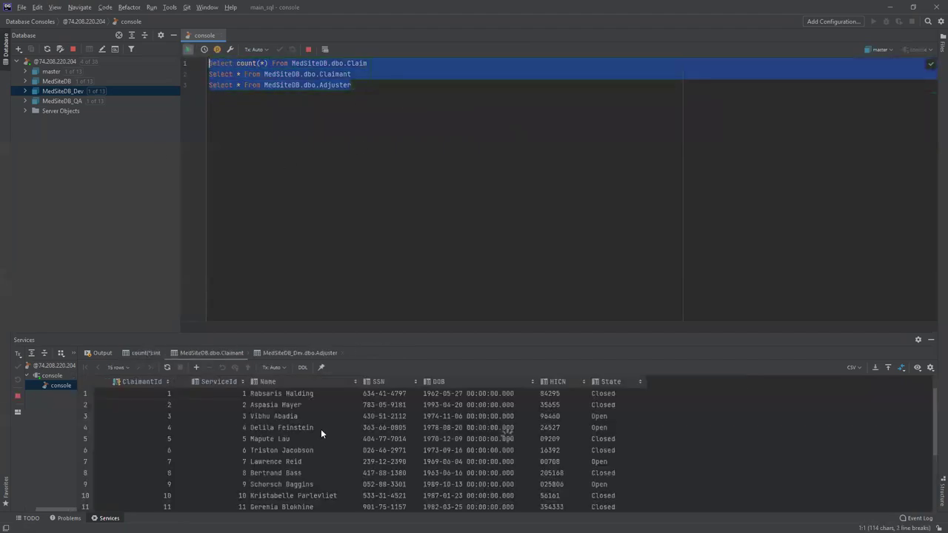
Step: Review the Claim count, Claimant and Adjuster result tabs
{"action": "left_click", "coordinate": [140, 353]}
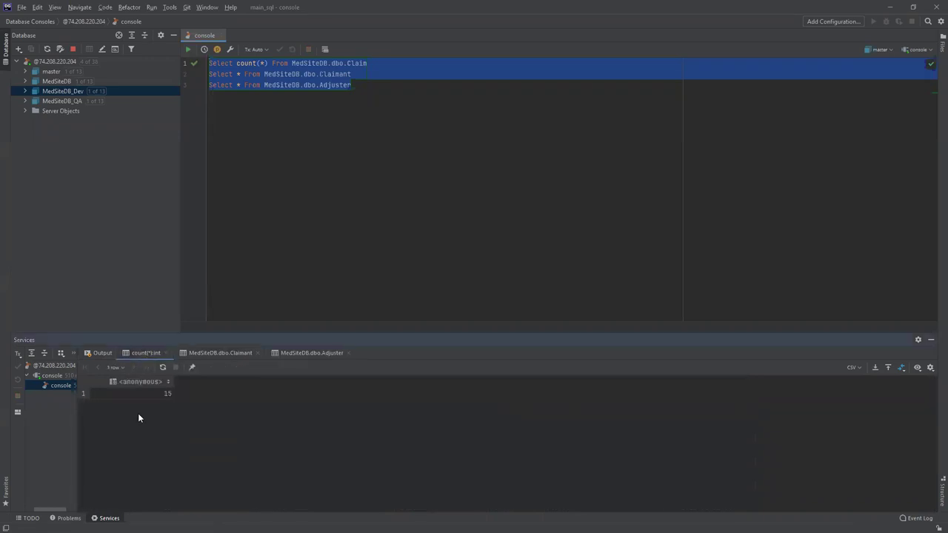
{"action": "left_click", "coordinate": [211, 354]}
{"action": "scroll", "coordinate": [281, 444], "scroll_direction": "down", "scroll_amount": 3}
{"action": "scroll", "coordinate": [302, 431], "scroll_direction": "up", "scroll_amount": 3}
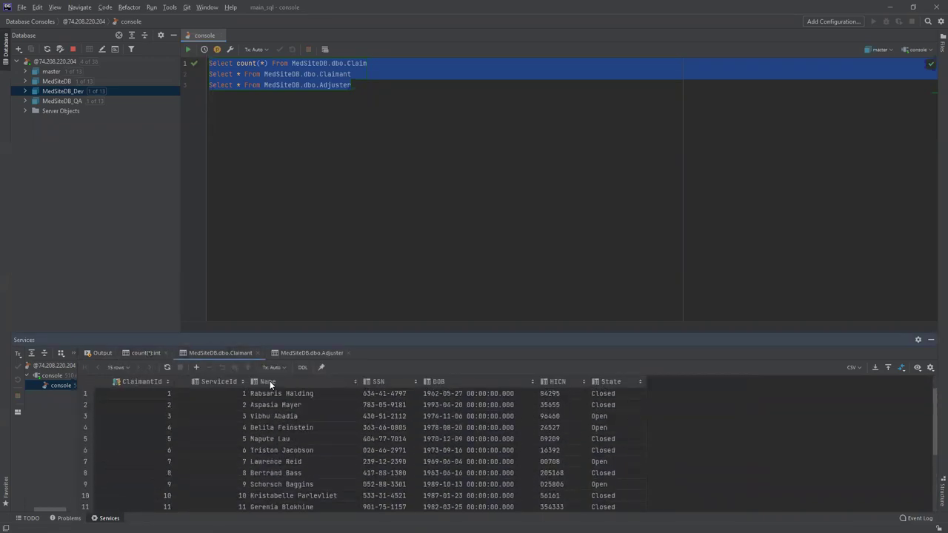
{"action": "left_click", "coordinate": [303, 353]}
{"action": "scroll", "coordinate": [336, 436], "scroll_direction": "down", "scroll_amount": 3}
{"action": "scroll", "coordinate": [336, 441], "scroll_direction": "up", "scroll_amount": 3}
Step: Undo the edits so the queries target MedSiteDB_Dev and run all three queries
{"action": "left_click", "coordinate": [282, 184]}
{"action": "key", "text": "ctrl+z"}
{"action": "key", "text": "ctrl+z"}
{"action": "key", "text": "ctrl+z"}
{"action": "key", "text": "ctrl+z"}
{"action": "key", "text": "ctrl+z"}
{"action": "key", "text": "ctrl+z"}
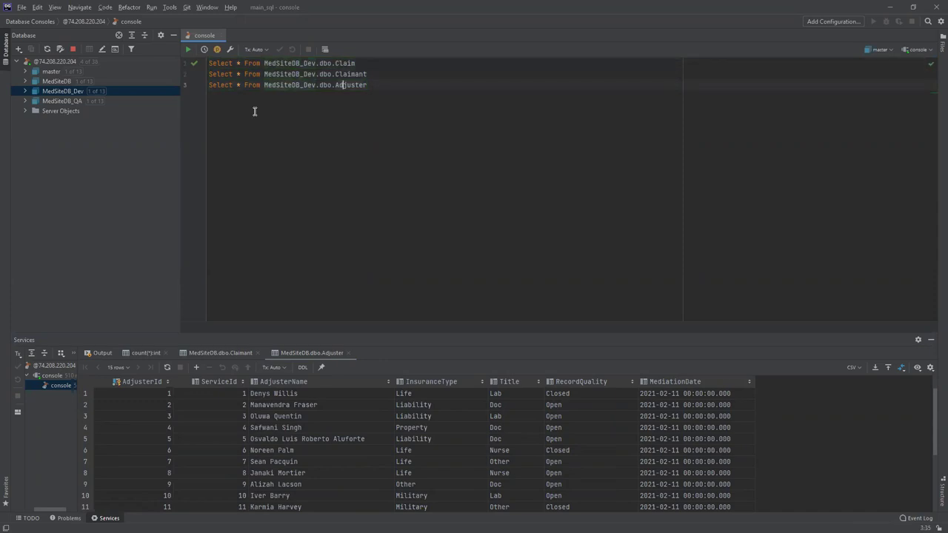
{"action": "left_click", "coordinate": [188, 50]}
{"action": "left_click", "coordinate": [432, 228]}
{"action": "key", "text": "shift+Up"}
{"action": "key", "text": "shift+Up"}
{"action": "key", "text": "shift+Home"}
{"action": "left_click", "coordinate": [188, 49]}
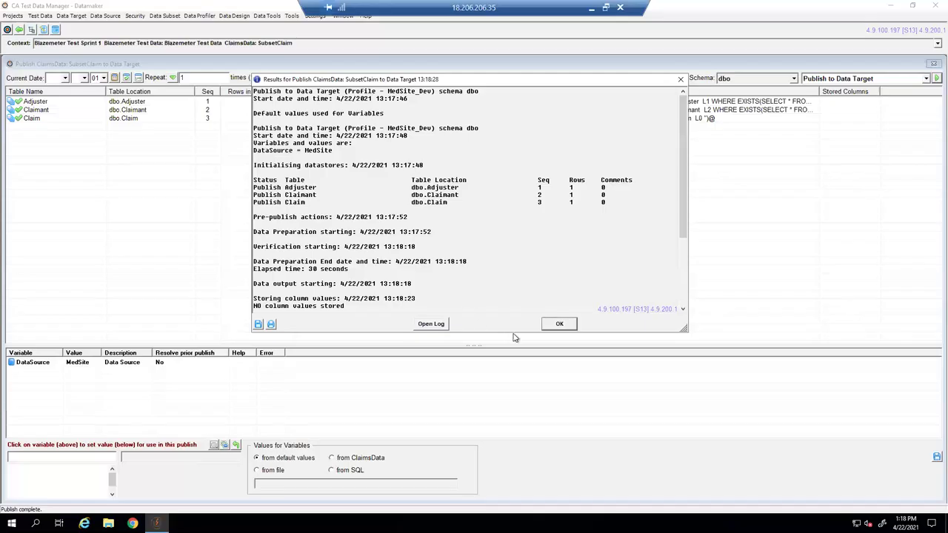
Step: Close Datamaker's publish results summary and return to the DataGrip console
{"action": "left_click", "coordinate": [559, 323]}
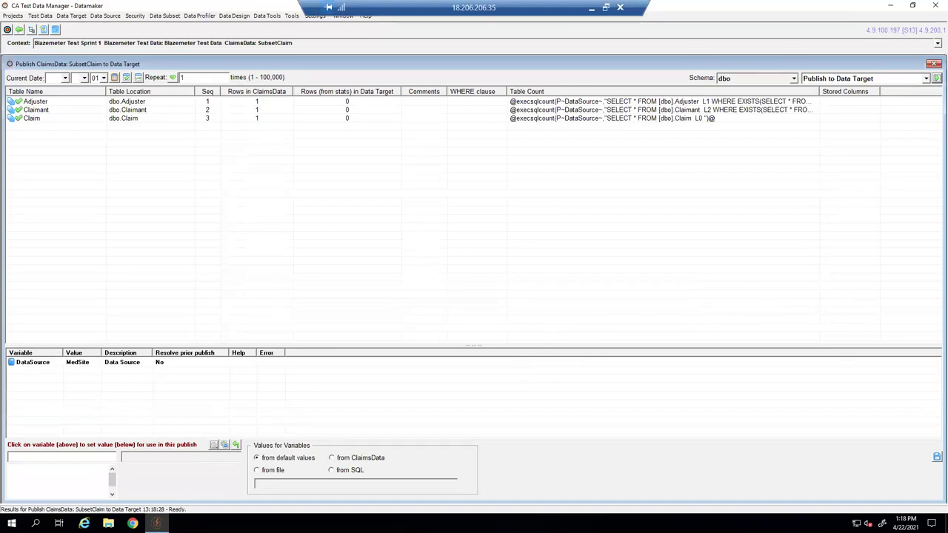
{"action": "key", "text": "alt+Tab"}
{"action": "left_click", "coordinate": [315, 131]}
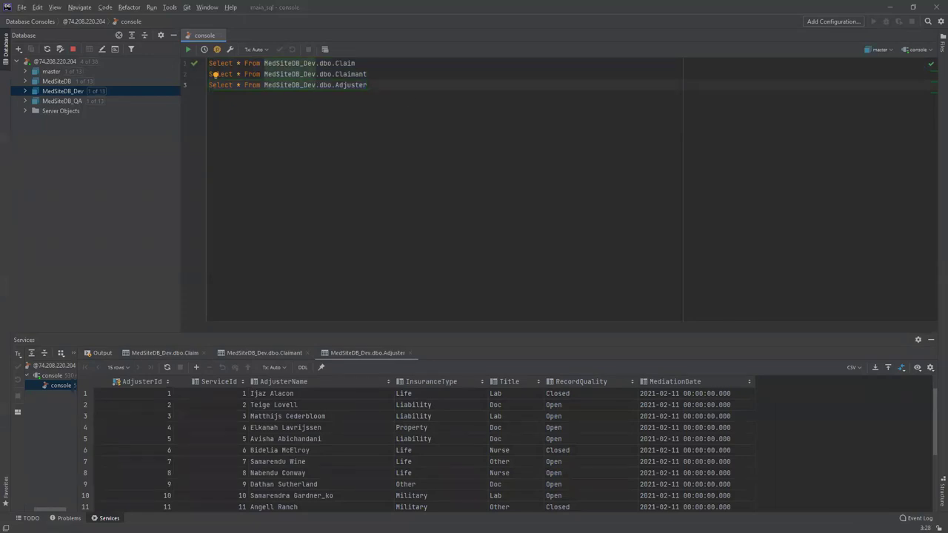
Step: Rerun the three queries and check the Claimant results' new SSNs, names and DOB values
{"action": "left_click_drag", "start_coordinate": [487, 118], "coordinate": [238, 64]}
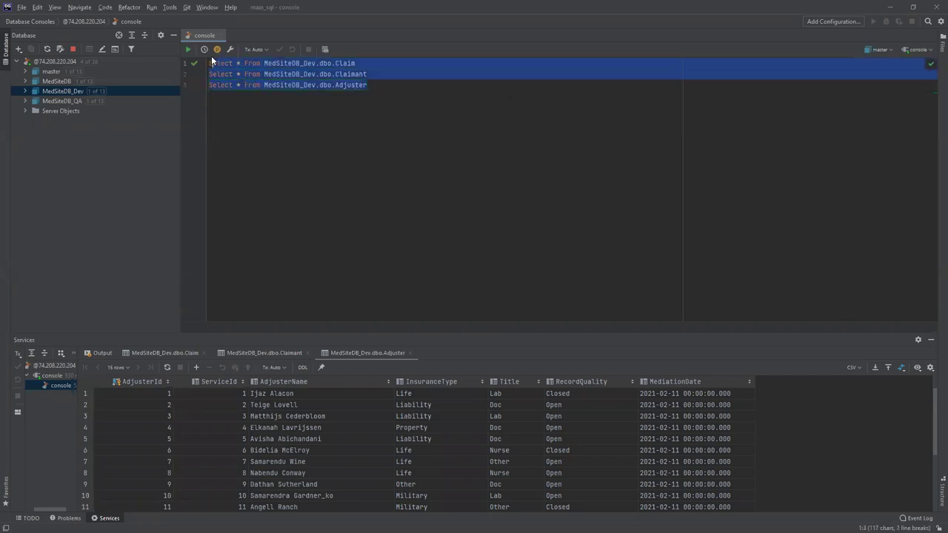
{"action": "left_click", "coordinate": [420, 149]}
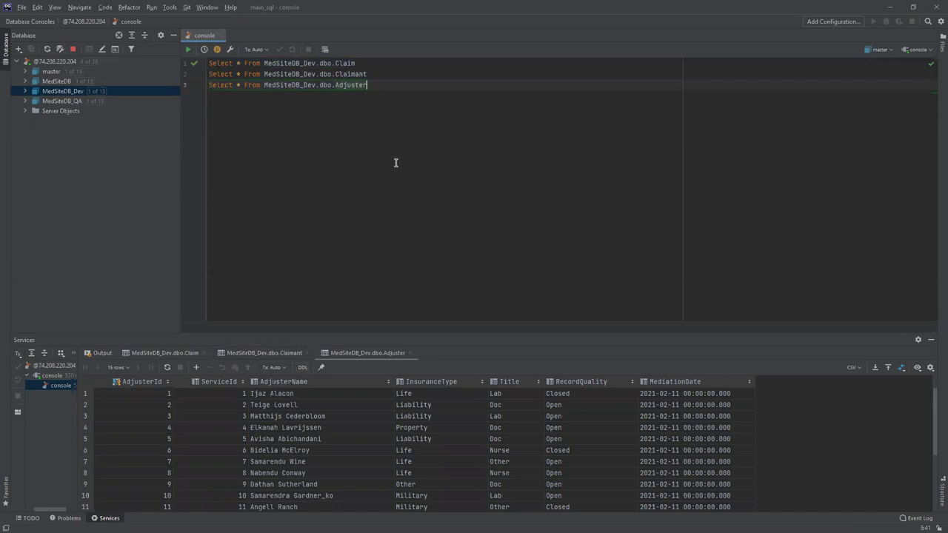
{"action": "left_click_drag", "start_coordinate": [419, 116], "coordinate": [182, 52]}
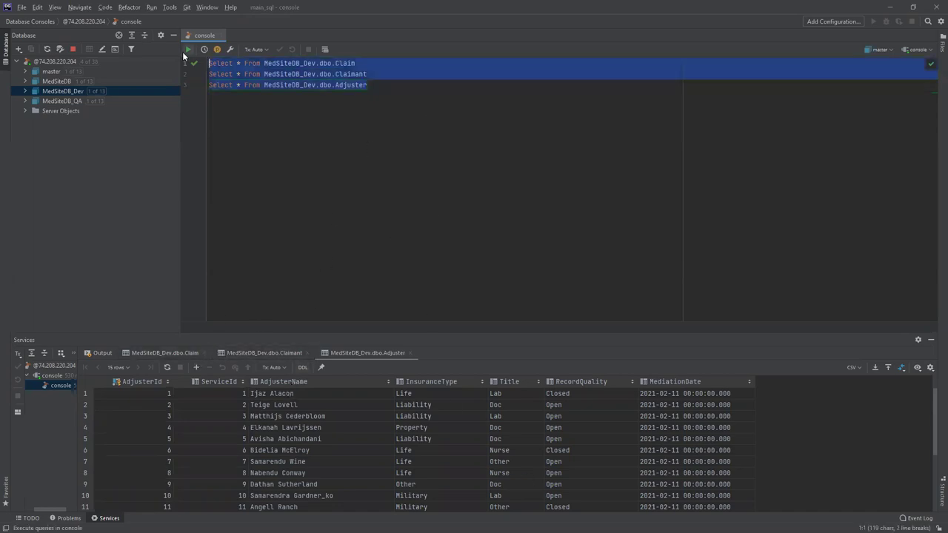
{"action": "left_click", "coordinate": [187, 49]}
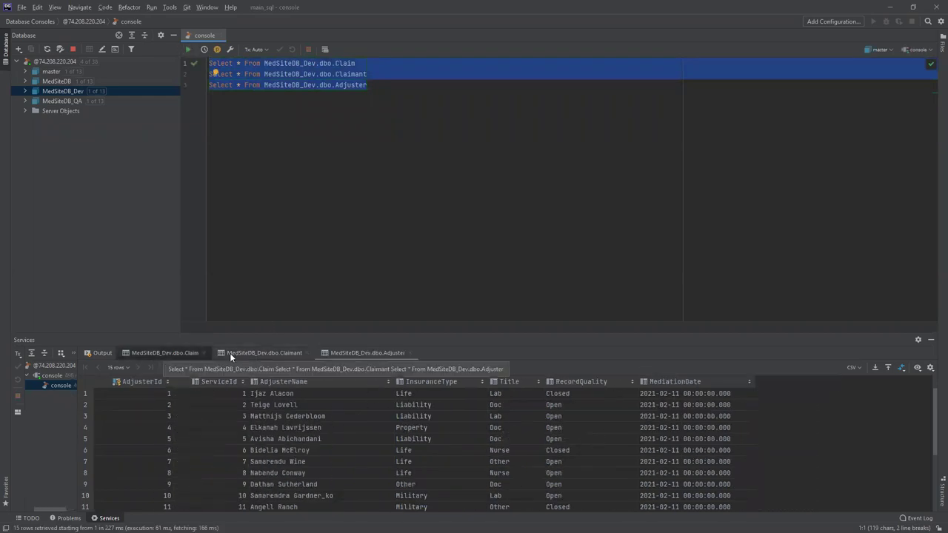
{"action": "left_click", "coordinate": [262, 353]}
{"action": "left_click_drag", "start_coordinate": [406, 391], "coordinate": [408, 447]}
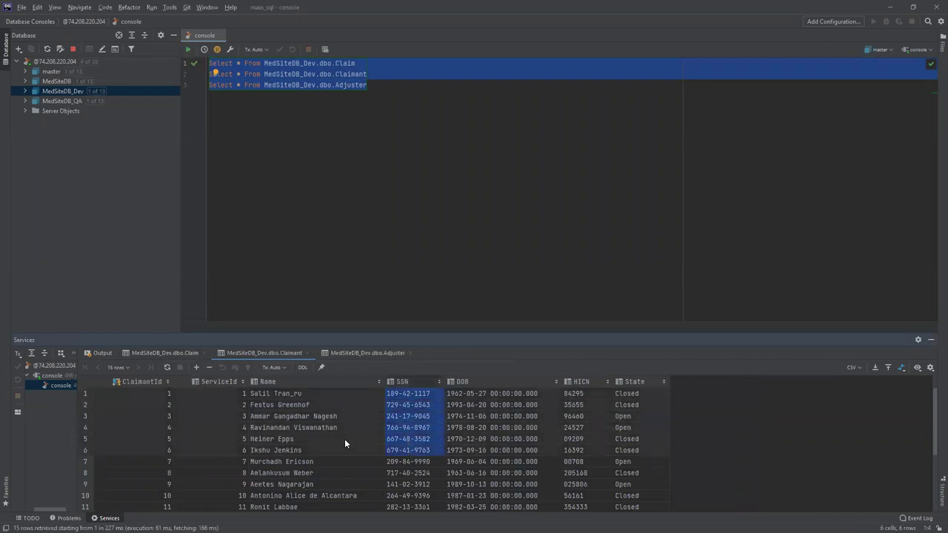
{"action": "left_click_drag", "start_coordinate": [279, 396], "coordinate": [285, 471]}
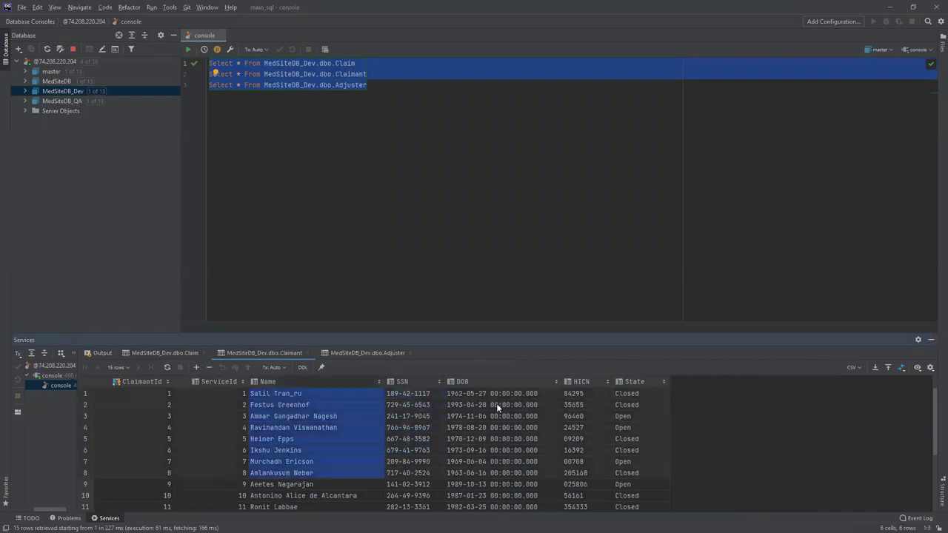
{"action": "left_click_drag", "start_coordinate": [493, 404], "coordinate": [501, 450]}
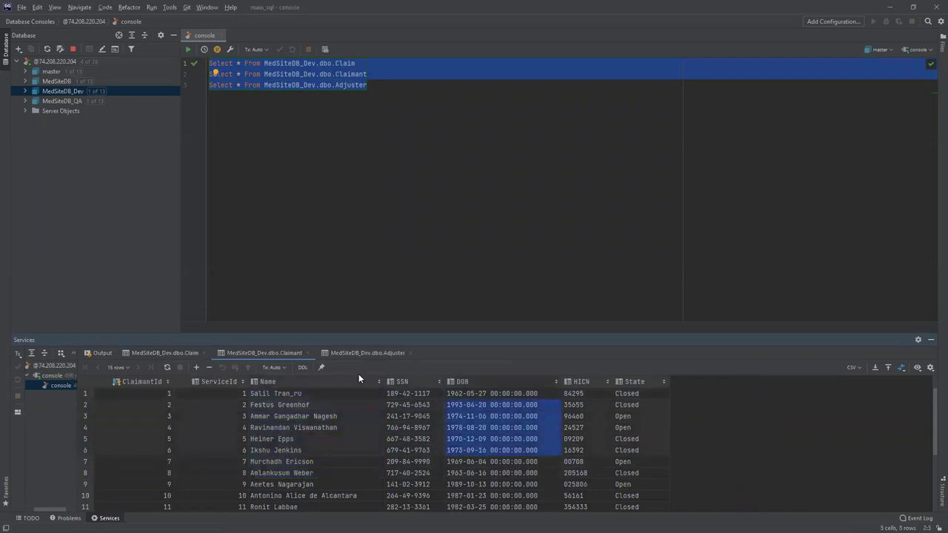
Step: Check the new AdjusterName values and Claim's name columns, then close Datamaker's publish window
{"action": "left_click", "coordinate": [374, 352]}
{"action": "left_click_drag", "start_coordinate": [315, 407], "coordinate": [313, 476]}
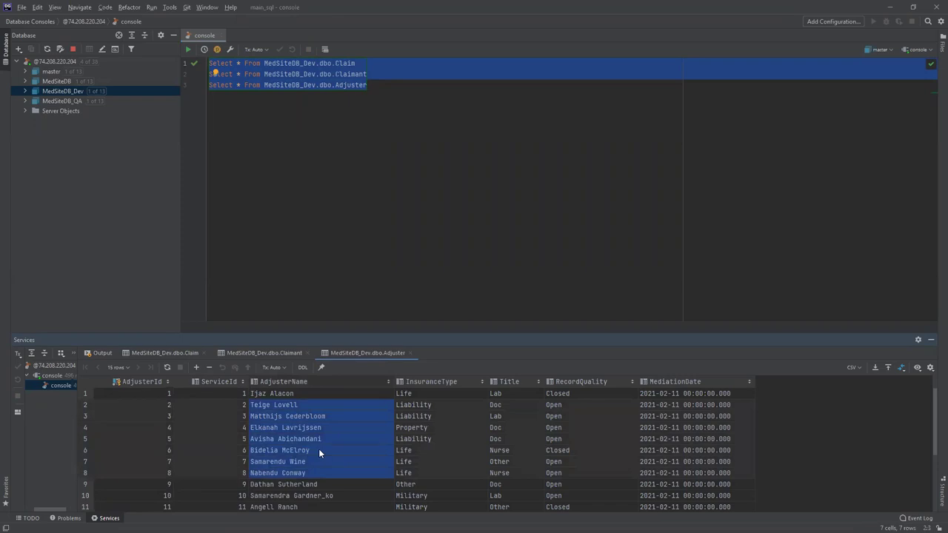
{"action": "left_click", "coordinate": [173, 352]}
{"action": "left_click_drag", "start_coordinate": [194, 393], "coordinate": [200, 450]}
{"action": "left_click_drag", "start_coordinate": [522, 393], "coordinate": [517, 453]}
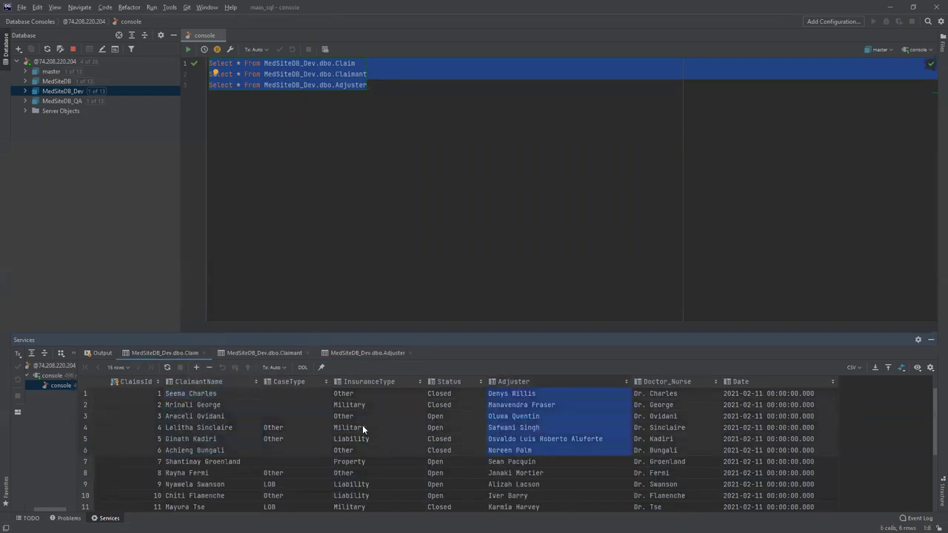
{"action": "left_click_drag", "start_coordinate": [680, 404], "coordinate": [676, 451]}
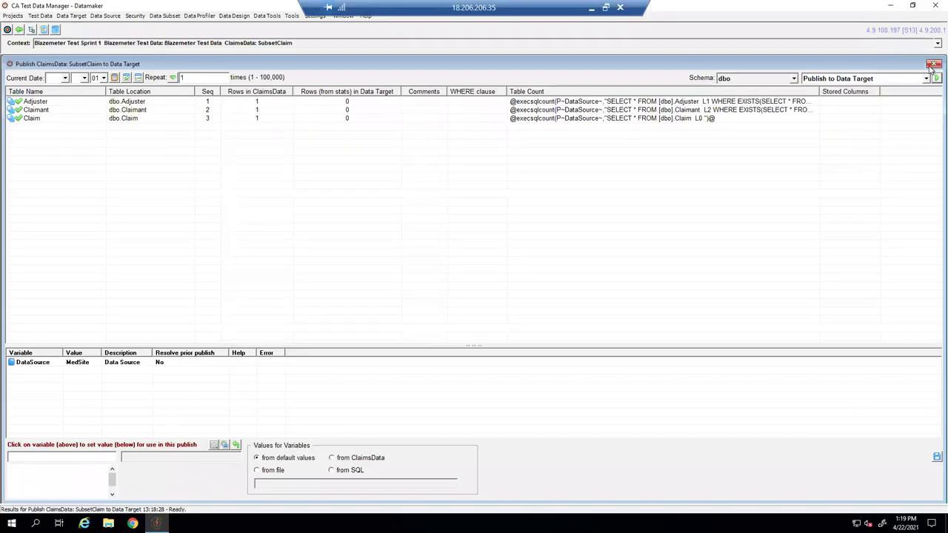
{"action": "left_click", "coordinate": [934, 64]}
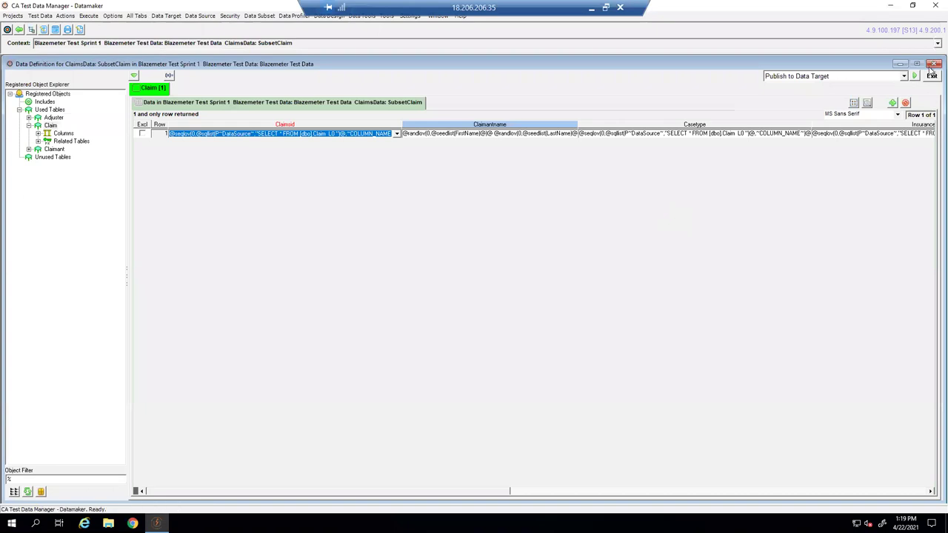
Step: Close the Data Definition window and open the Transformation Maps list
{"action": "left_click", "coordinate": [933, 65]}
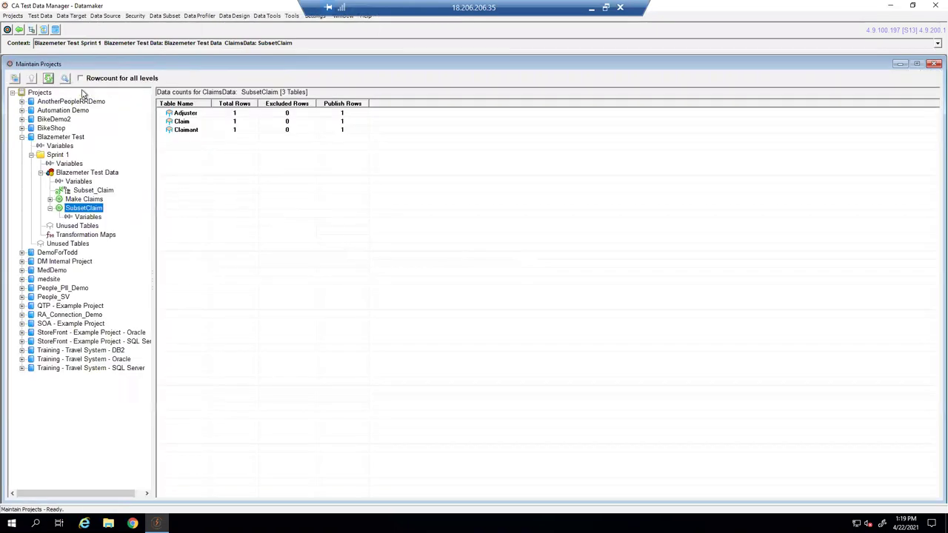
{"action": "left_click", "coordinate": [12, 16]}
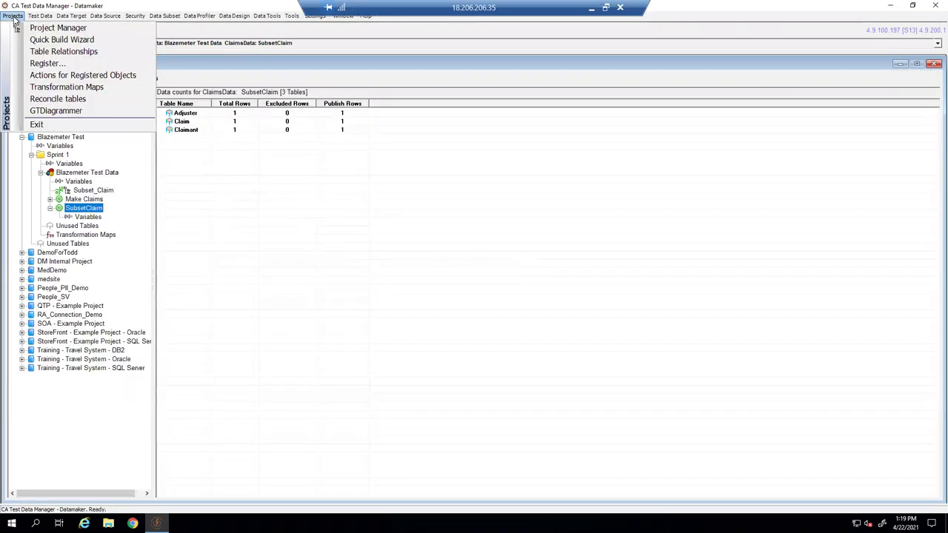
{"action": "left_click", "coordinate": [74, 92]}
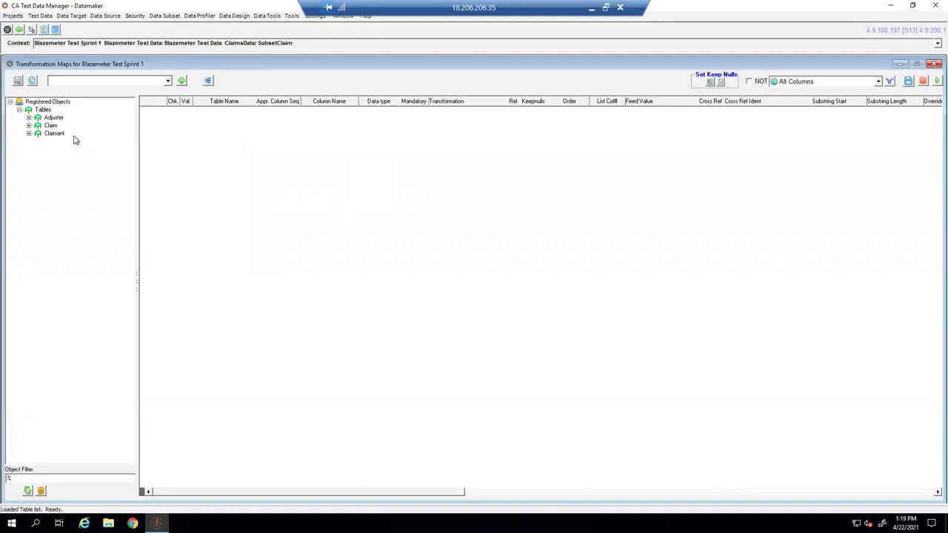
{"action": "left_click", "coordinate": [180, 79]}
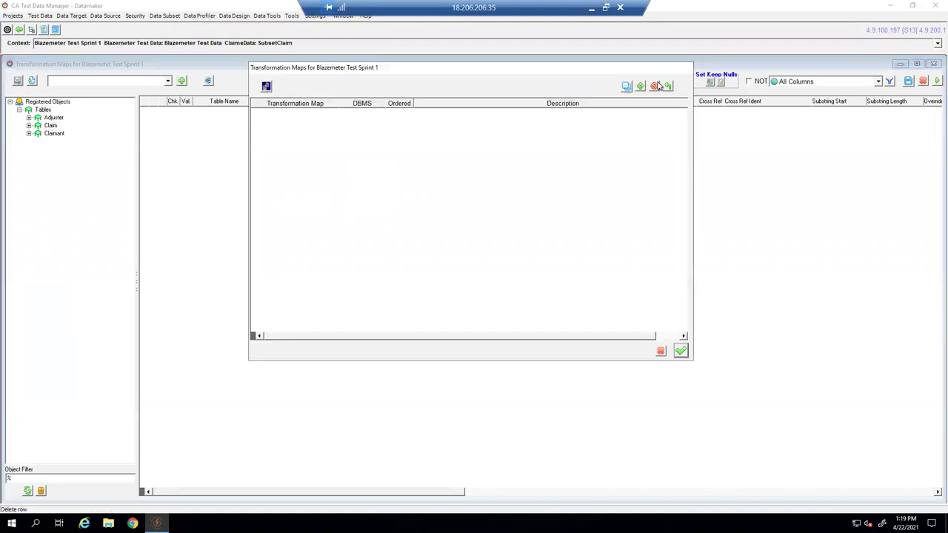
Step: Add a new transformation map named Mask_Claims with the description Mask_Claims
{"action": "left_click", "coordinate": [640, 87]}
{"action": "left_click", "coordinate": [300, 116]}
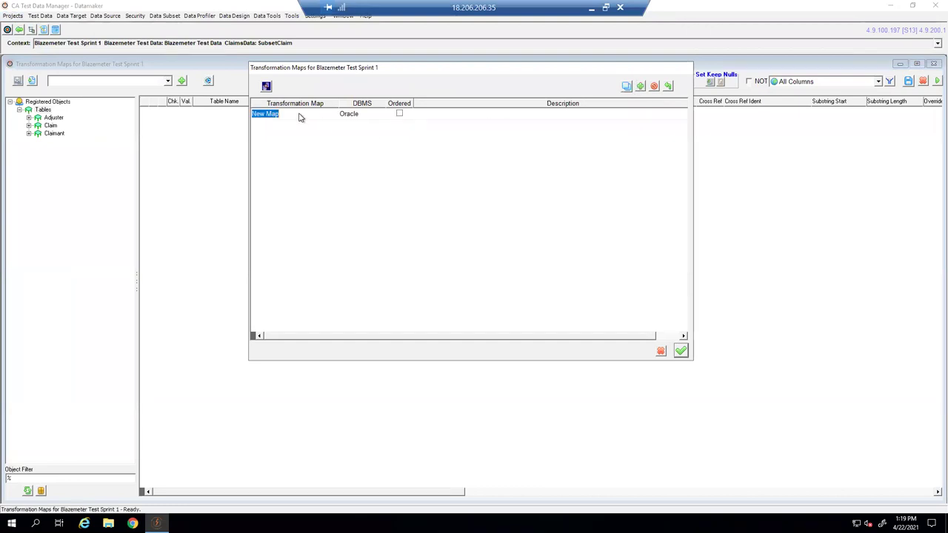
{"action": "type", "text": "Mask_Claims"}
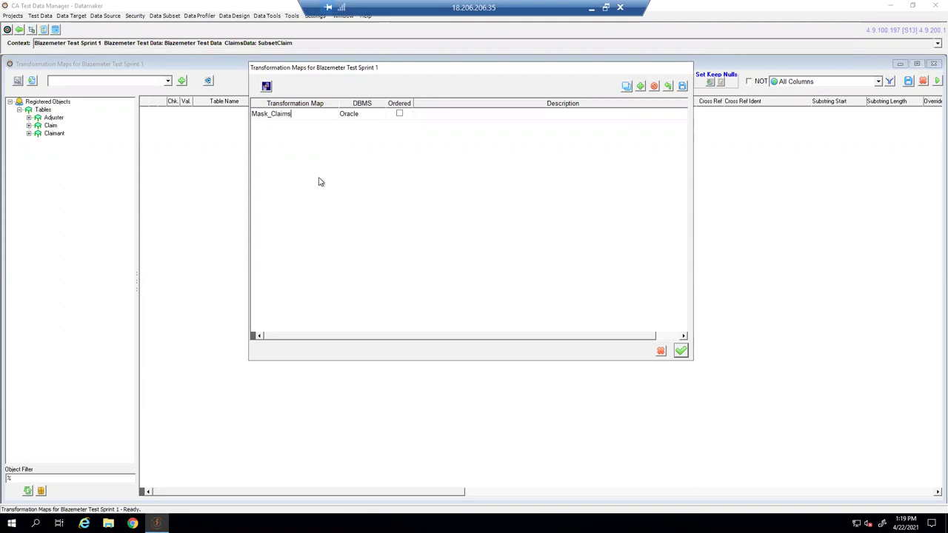
{"action": "left_click_drag", "start_coordinate": [302, 114], "coordinate": [251, 114]}
{"action": "key", "text": "ctrl+c"}
{"action": "left_click", "coordinate": [457, 120]}
{"action": "key", "text": "ctrl+v"}
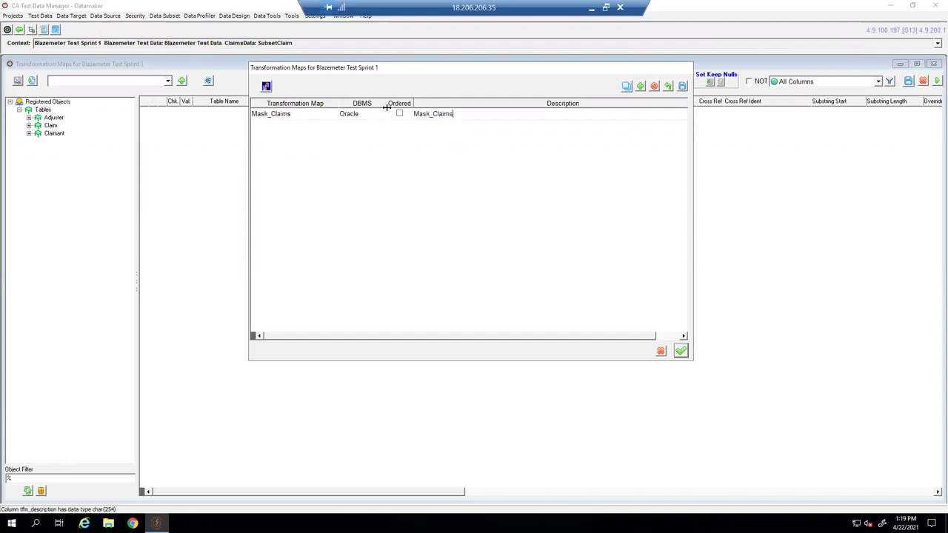
Step: Mark Mask_Claims as Ordered with DBMS SQLSERVER and save the changes
{"action": "left_click", "coordinate": [399, 113]}
{"action": "left_click", "coordinate": [381, 117]}
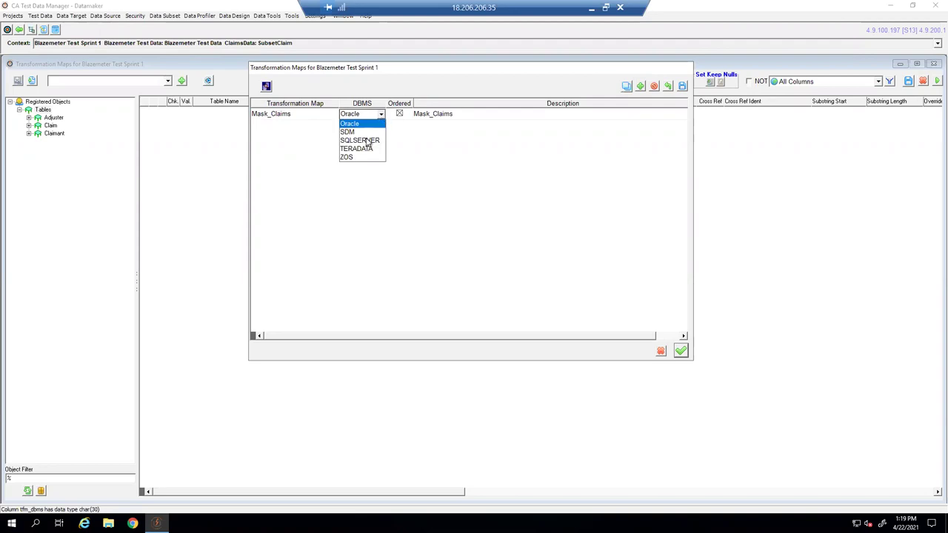
{"action": "left_click", "coordinate": [363, 140]}
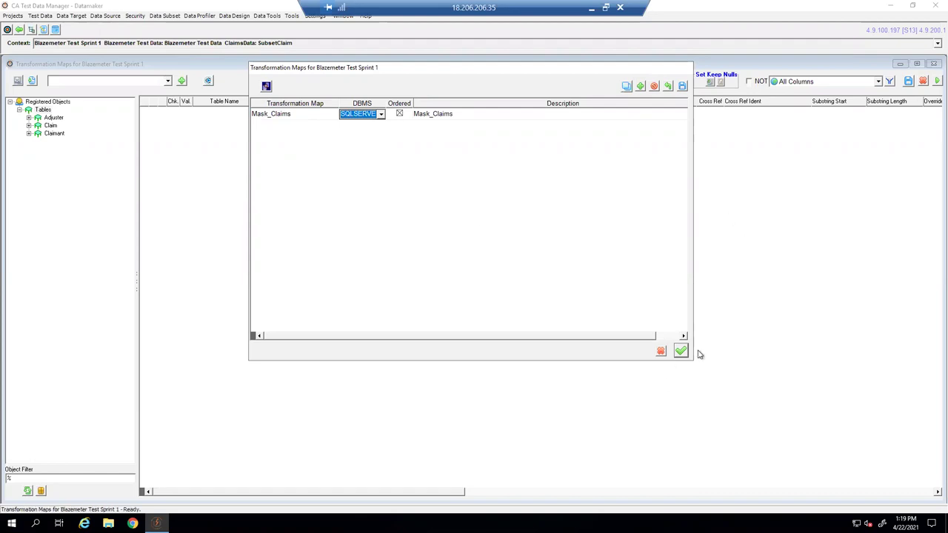
{"action": "left_click", "coordinate": [680, 351]}
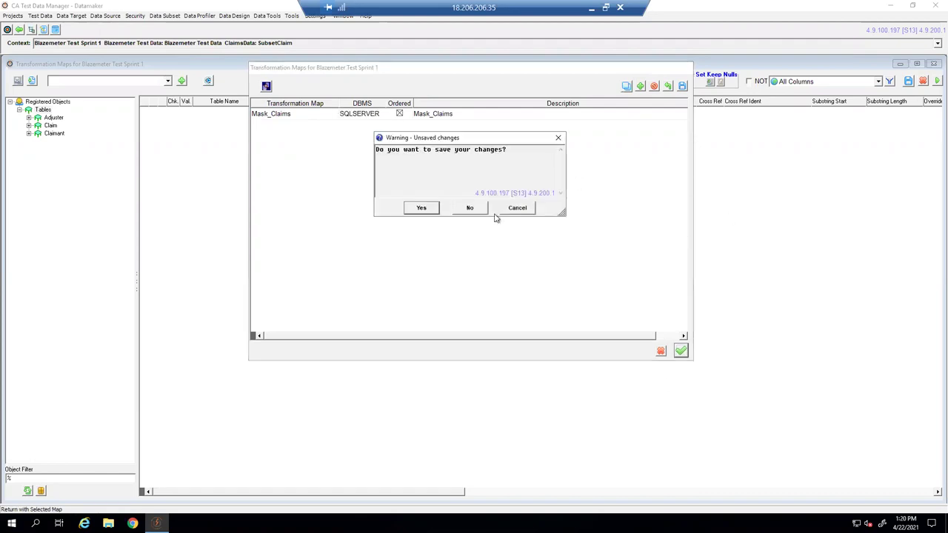
{"action": "left_click", "coordinate": [433, 209]}
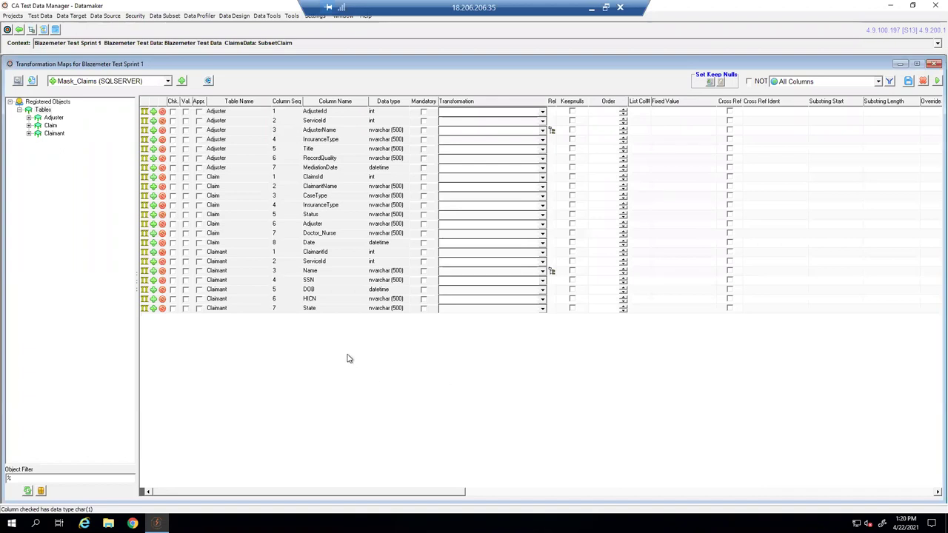
Step: Auto-suggest masks for Claimant's columns, then clear the suggested State transformation
{"action": "left_click", "coordinate": [53, 135]}
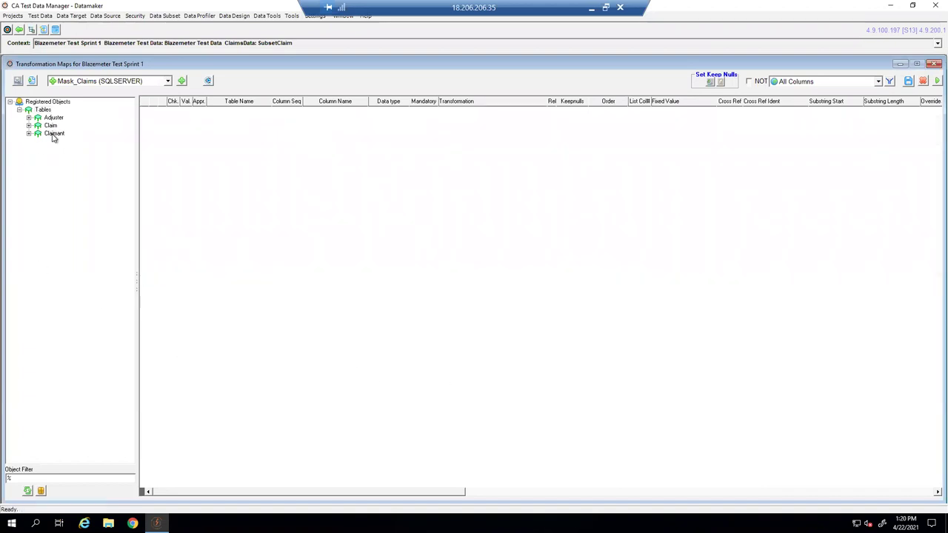
{"action": "left_click", "coordinate": [930, 84]}
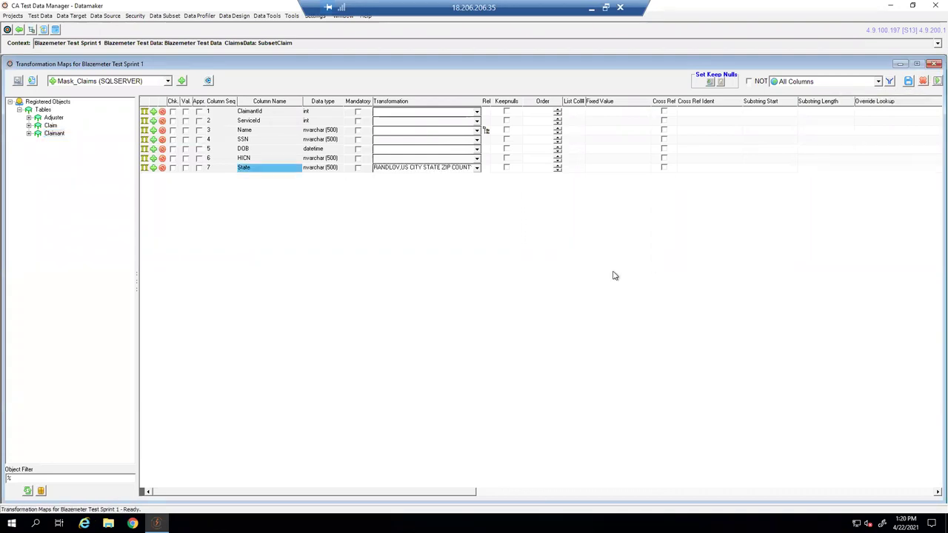
{"action": "double_click", "coordinate": [434, 167]}
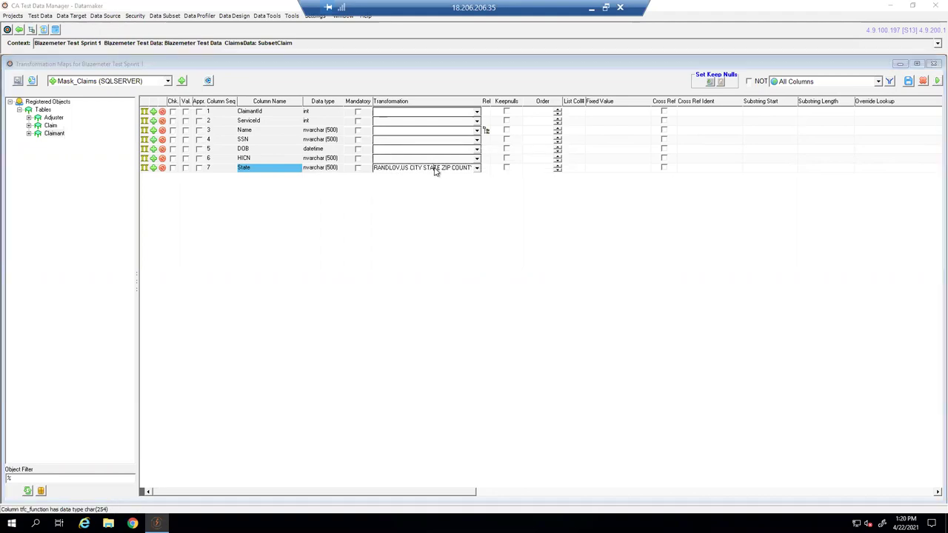
{"action": "key", "text": "ctrl+a"}
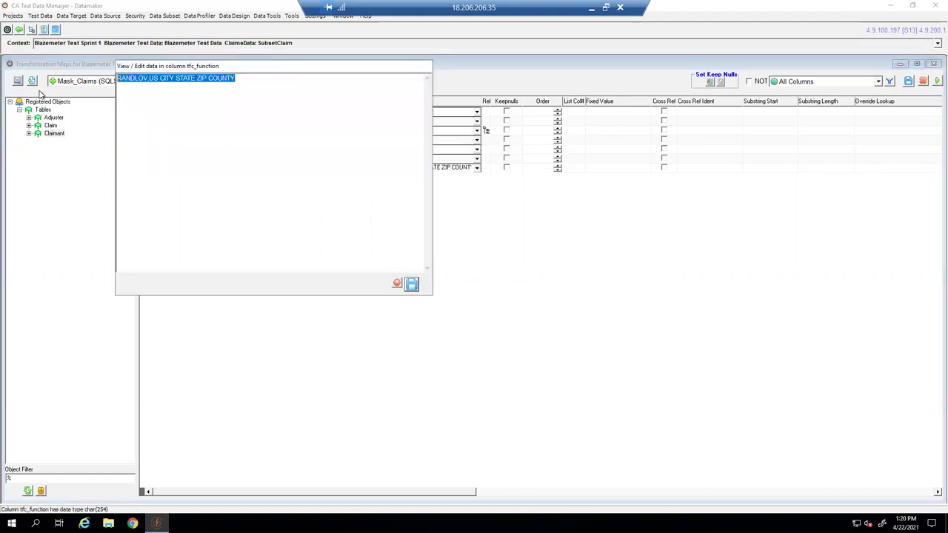
{"action": "key", "text": "Delete"}
{"action": "left_click", "coordinate": [412, 284]}
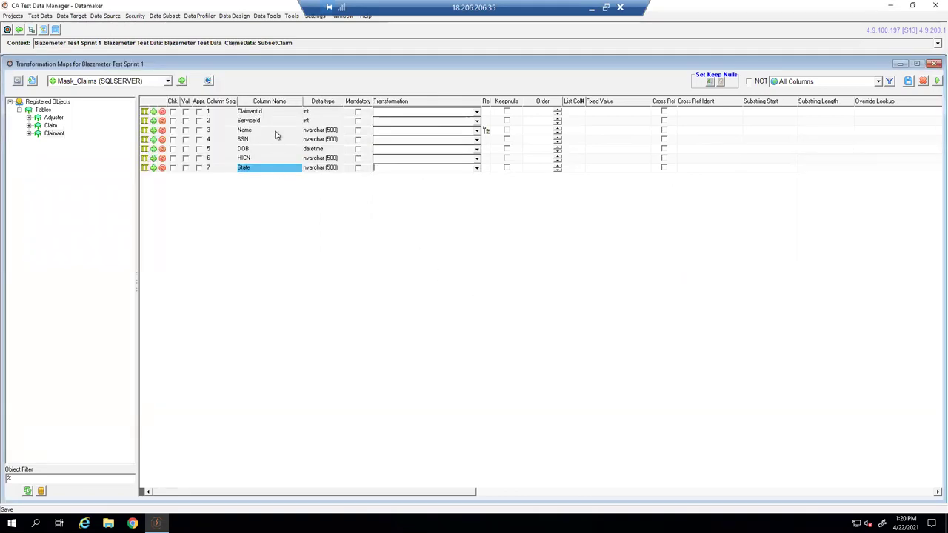
{"action": "left_click", "coordinate": [453, 131]}
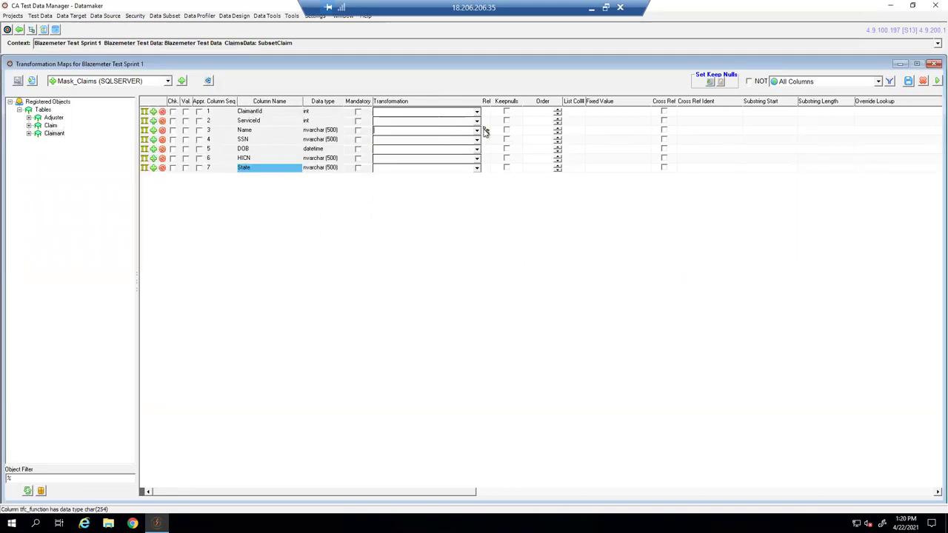
Step: Set the Name column's transformation to HASHLOV.NAME - MALE ITALIAN FIRST
{"action": "left_click", "coordinate": [477, 130]}
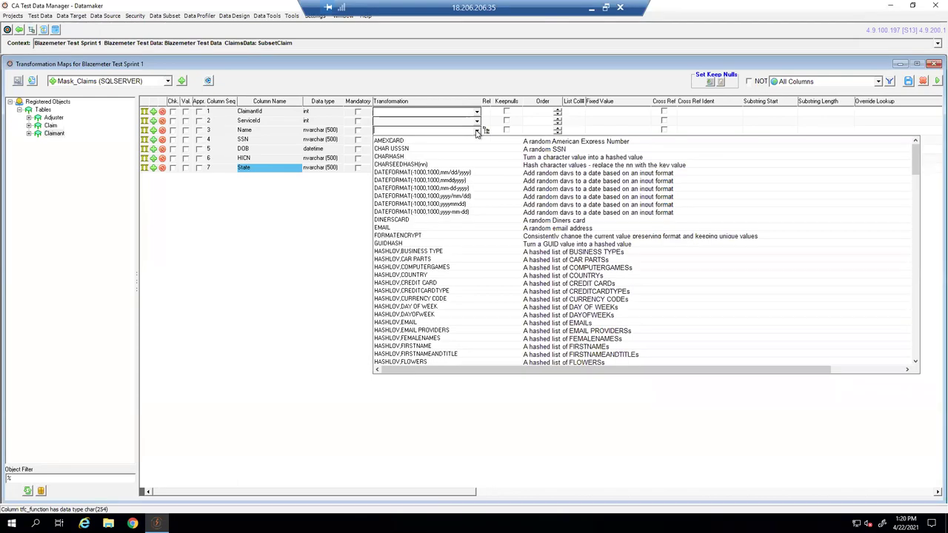
{"action": "scroll", "coordinate": [498, 207], "scroll_direction": "down", "scroll_amount": 15}
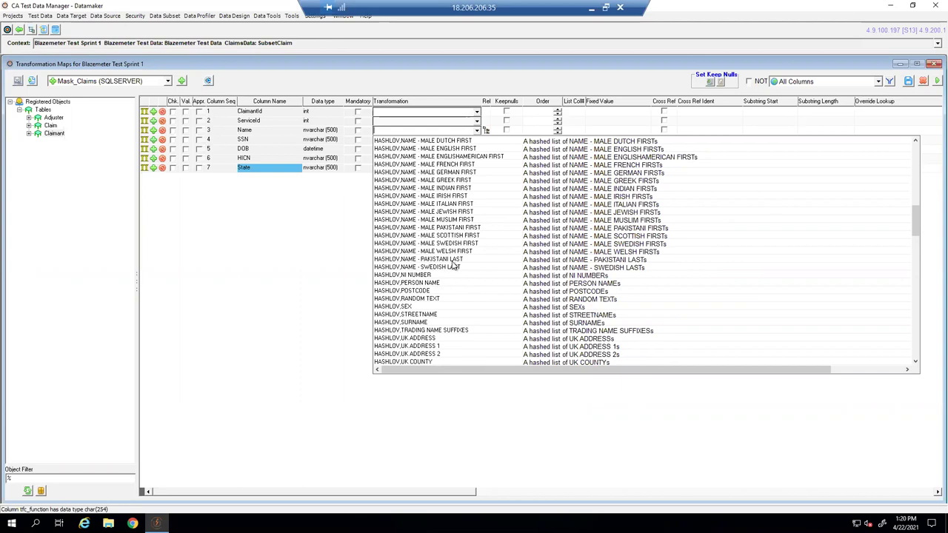
{"action": "scroll", "coordinate": [453, 266], "scroll_direction": "down", "scroll_amount": 10}
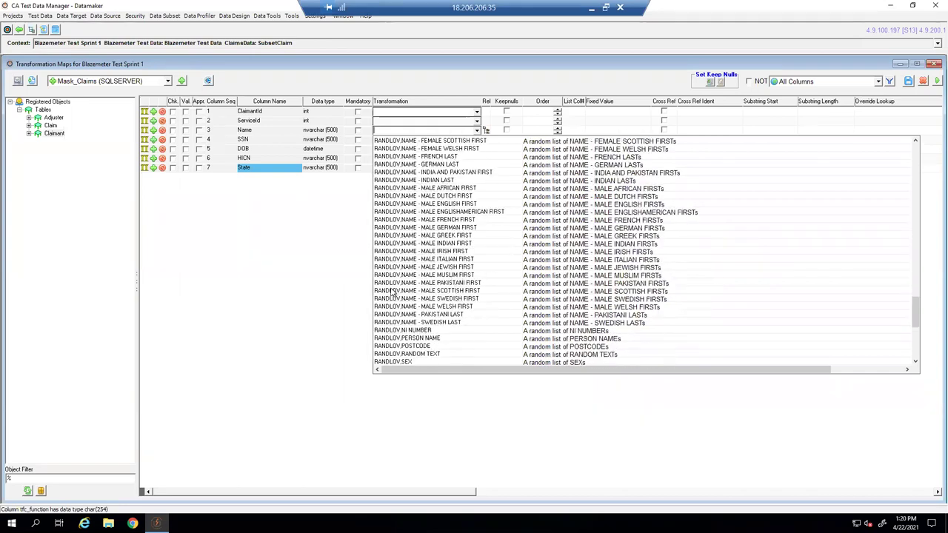
{"action": "scroll", "coordinate": [446, 293], "scroll_direction": "up", "scroll_amount": 10}
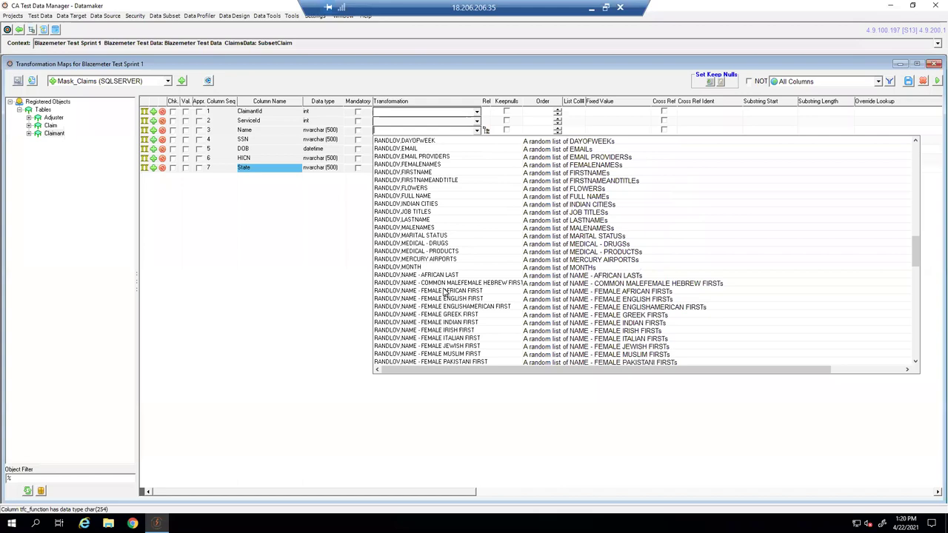
{"action": "scroll", "coordinate": [446, 292], "scroll_direction": "up", "scroll_amount": 10}
{"action": "scroll", "coordinate": [404, 296], "scroll_direction": "down", "scroll_amount": 5}
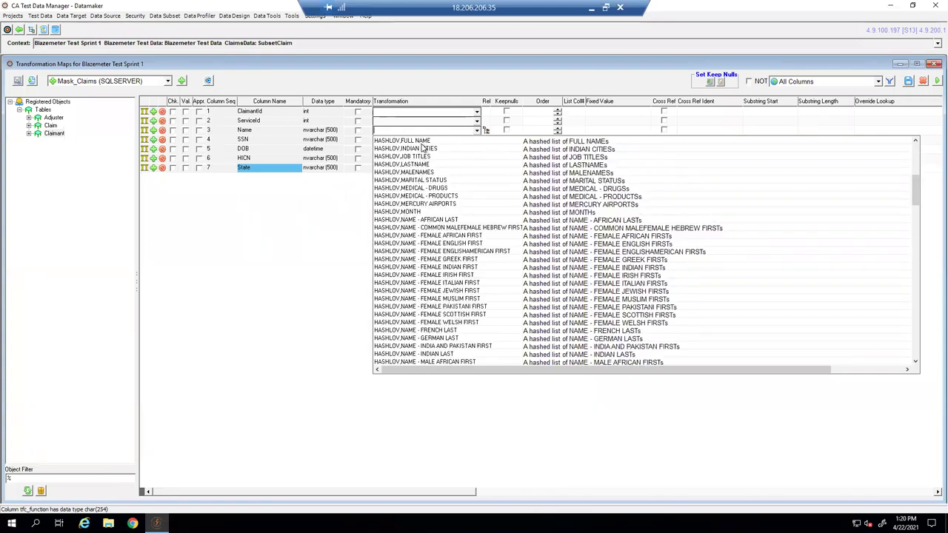
{"action": "scroll", "coordinate": [426, 222], "scroll_direction": "down", "scroll_amount": 10}
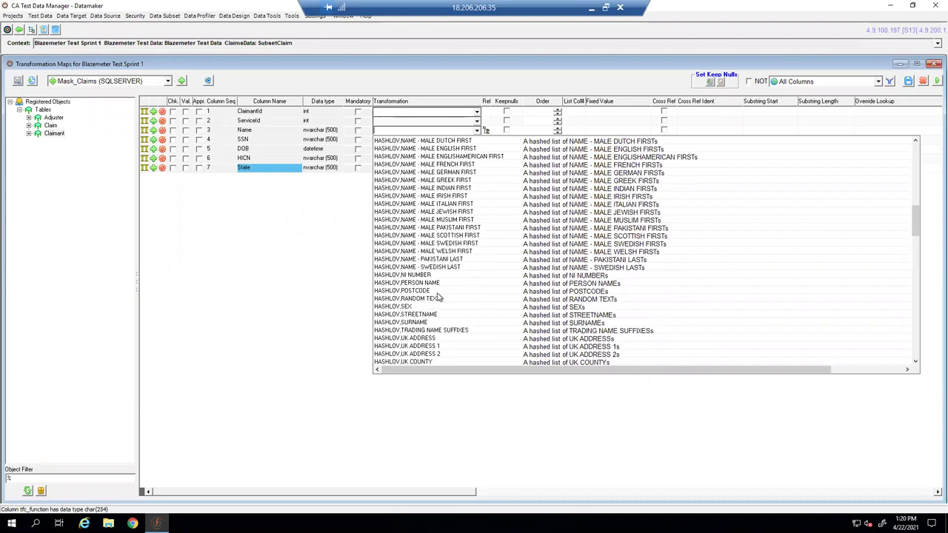
{"action": "scroll", "coordinate": [456, 260], "scroll_direction": "up", "scroll_amount": 10}
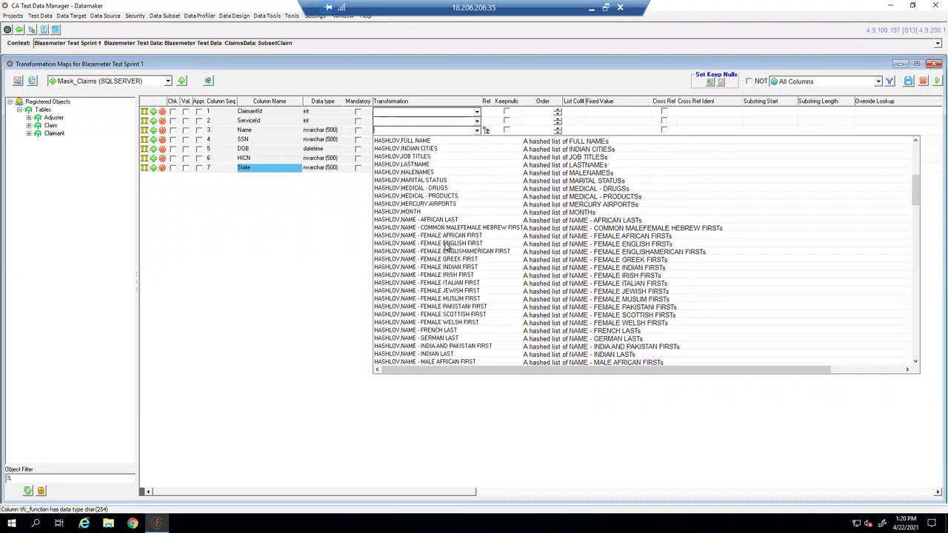
{"action": "scroll", "coordinate": [447, 291], "scroll_direction": "down", "scroll_amount": 10}
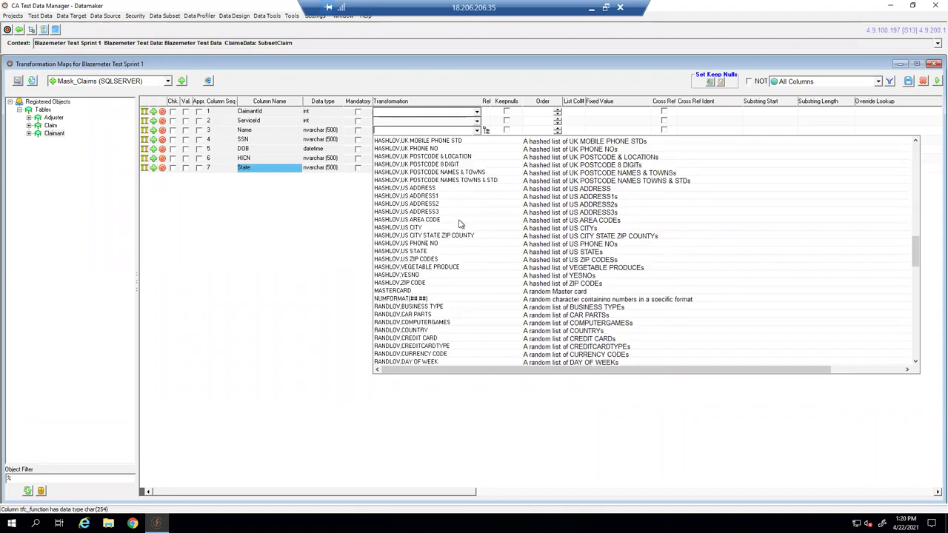
{"action": "scroll", "coordinate": [458, 222], "scroll_direction": "up", "scroll_amount": 10}
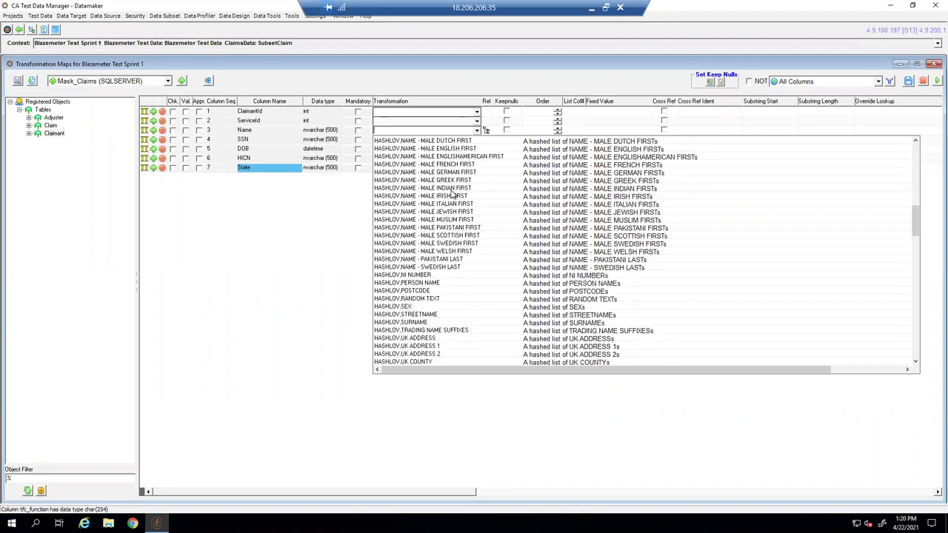
{"action": "left_click", "coordinate": [450, 204]}
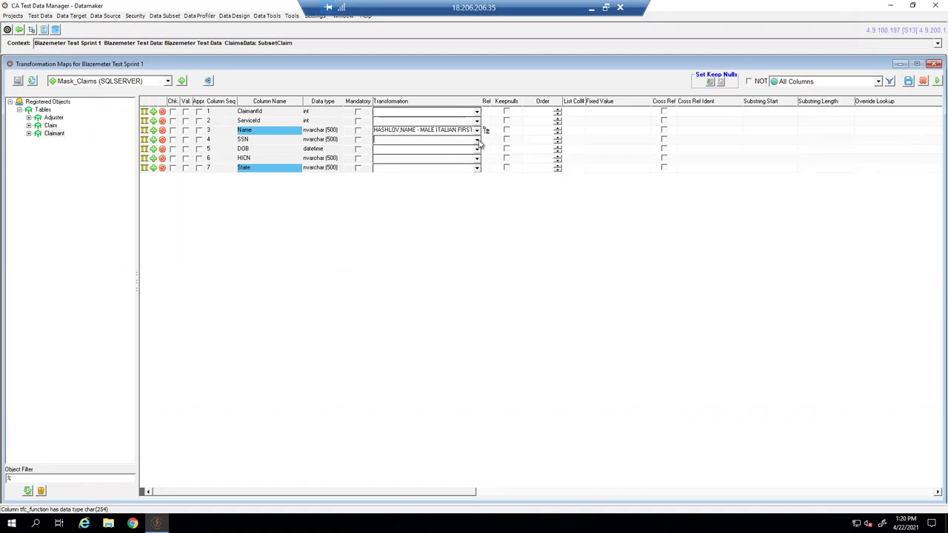
Step: Browse SSN's transformation list and leave it unassigned
{"action": "left_click", "coordinate": [477, 140]}
{"action": "scroll", "coordinate": [483, 308], "scroll_direction": "down", "scroll_amount": 15}
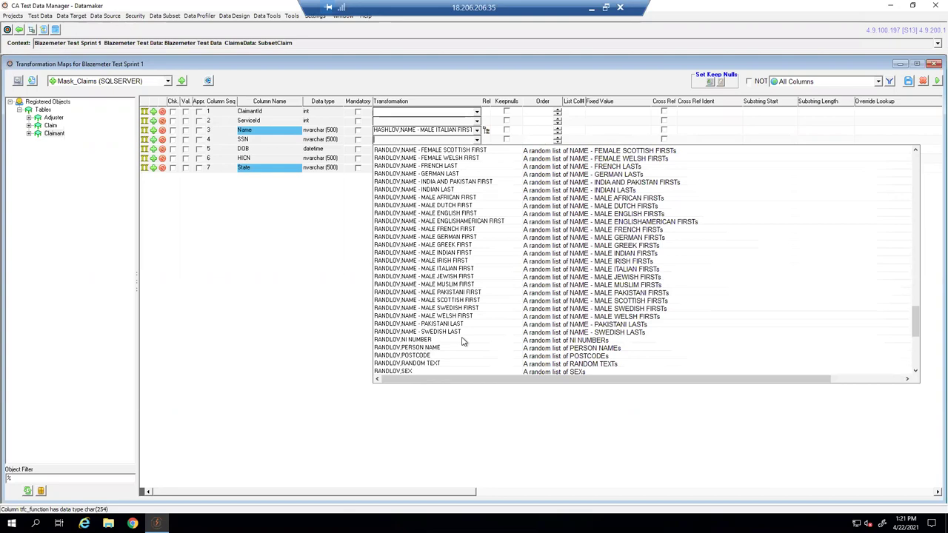
{"action": "scroll", "coordinate": [462, 340], "scroll_direction": "down", "scroll_amount": 10}
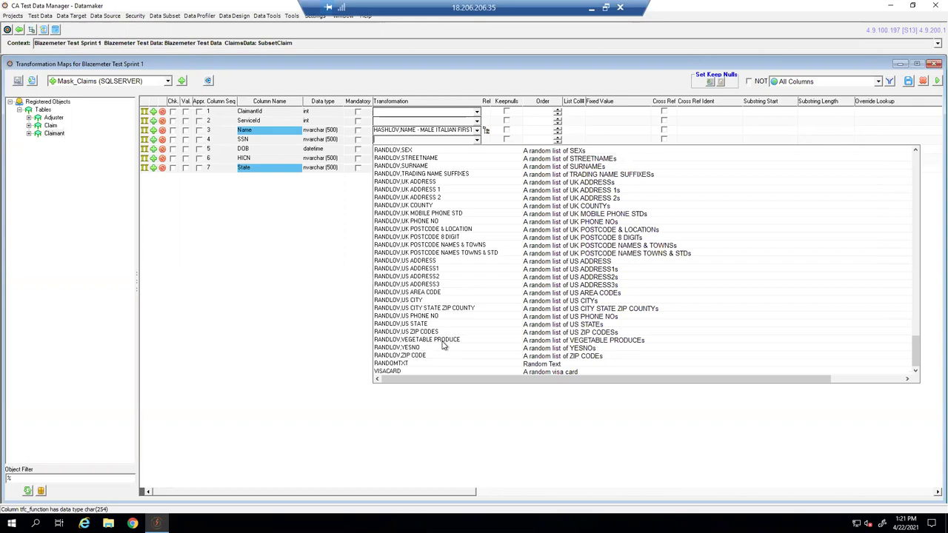
{"action": "scroll", "coordinate": [447, 338], "scroll_direction": "up", "scroll_amount": 10}
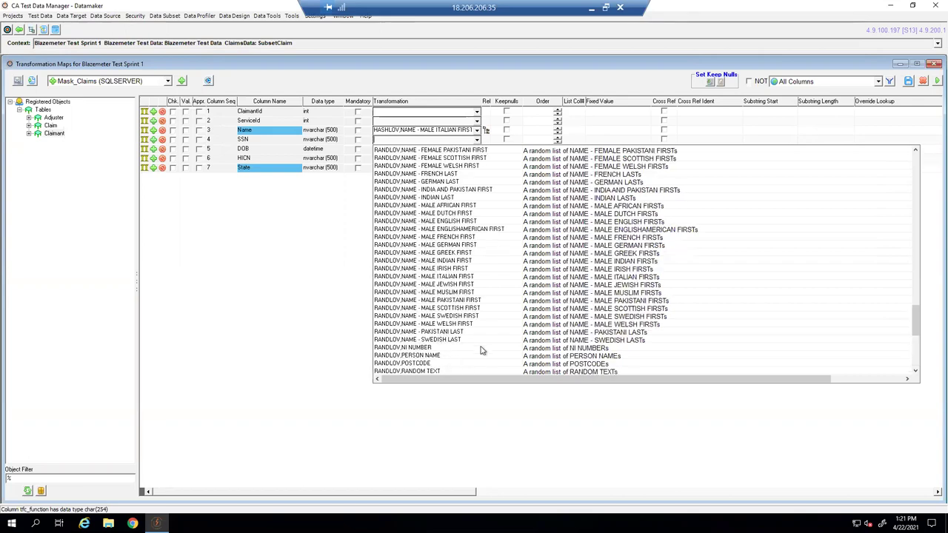
{"action": "scroll", "coordinate": [482, 348], "scroll_direction": "up", "scroll_amount": 5}
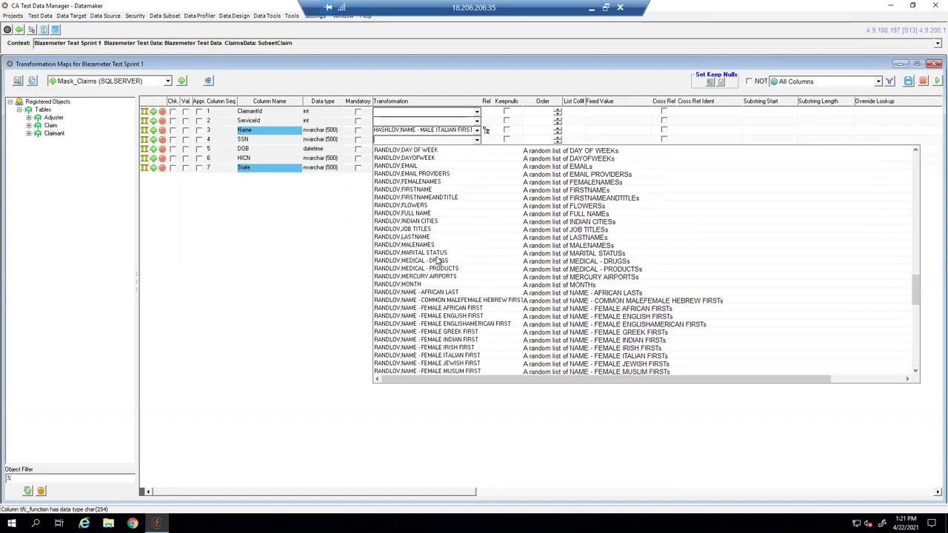
{"action": "scroll", "coordinate": [437, 255], "scroll_direction": "up", "scroll_amount": 10}
{"action": "scroll", "coordinate": [437, 254], "scroll_direction": "up", "scroll_amount": 10}
{"action": "scroll", "coordinate": [435, 274], "scroll_direction": "down", "scroll_amount": 10}
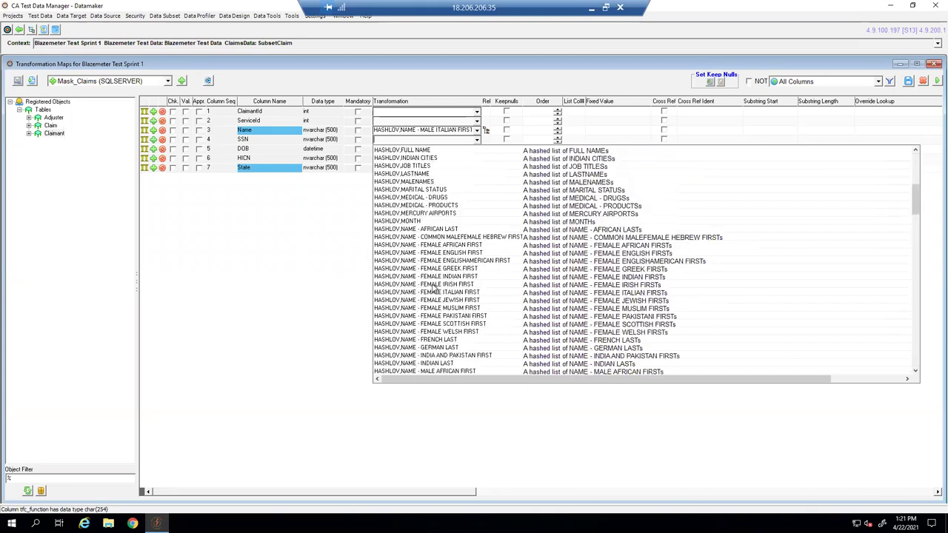
{"action": "scroll", "coordinate": [437, 296], "scroll_direction": "down", "scroll_amount": 10}
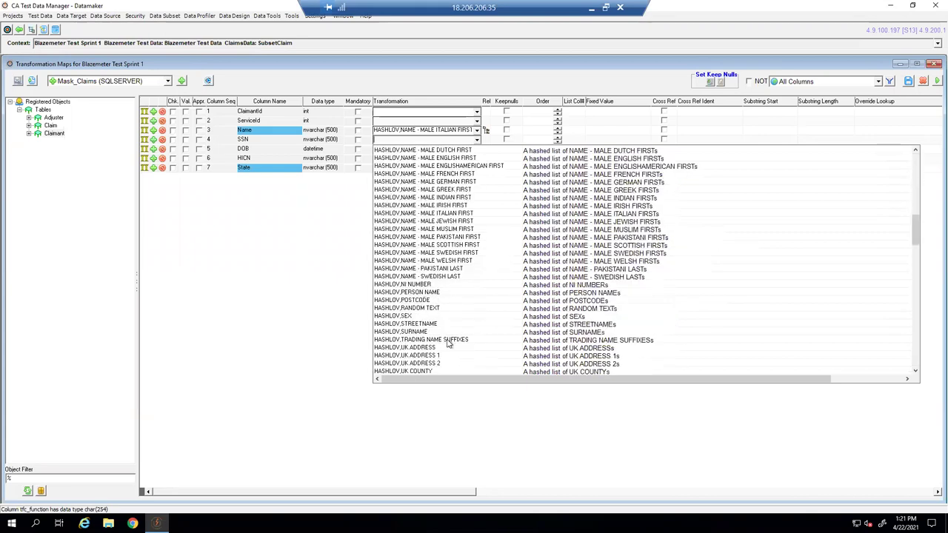
{"action": "scroll", "coordinate": [447, 343], "scroll_direction": "down", "scroll_amount": 10}
{"action": "scroll", "coordinate": [447, 342], "scroll_direction": "down", "scroll_amount": 10}
{"action": "left_click", "coordinate": [447, 419]}
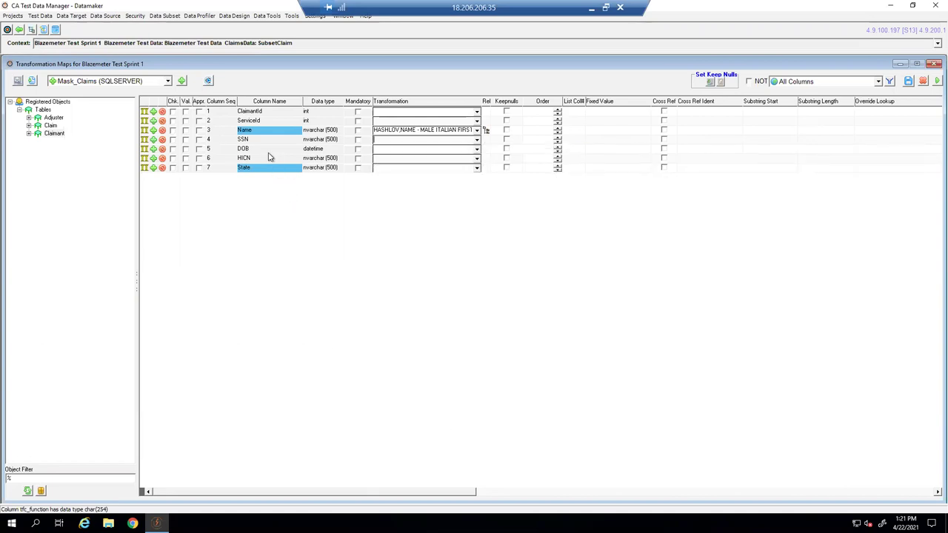
Step: Give DOB the RANDOMDATE transformation and save the column transformations
{"action": "left_click", "coordinate": [477, 148]}
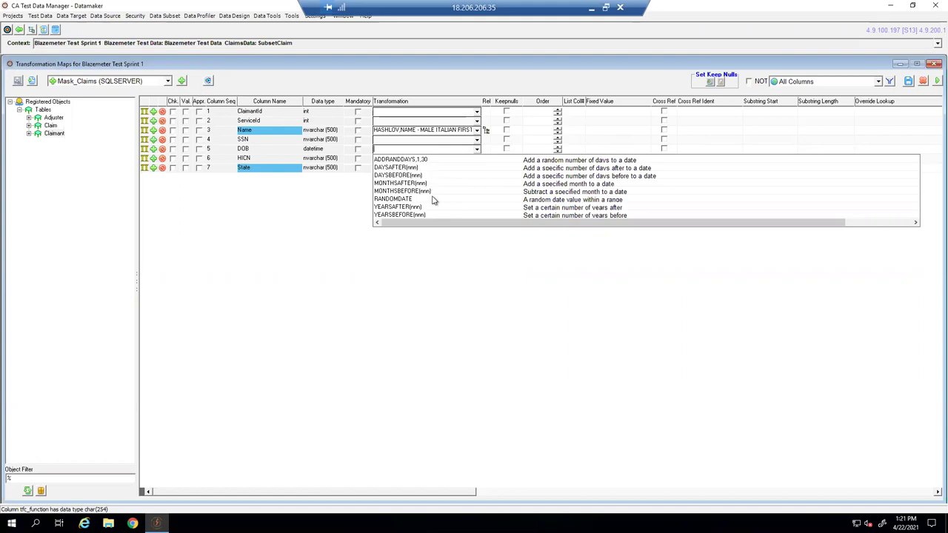
{"action": "left_click", "coordinate": [407, 200]}
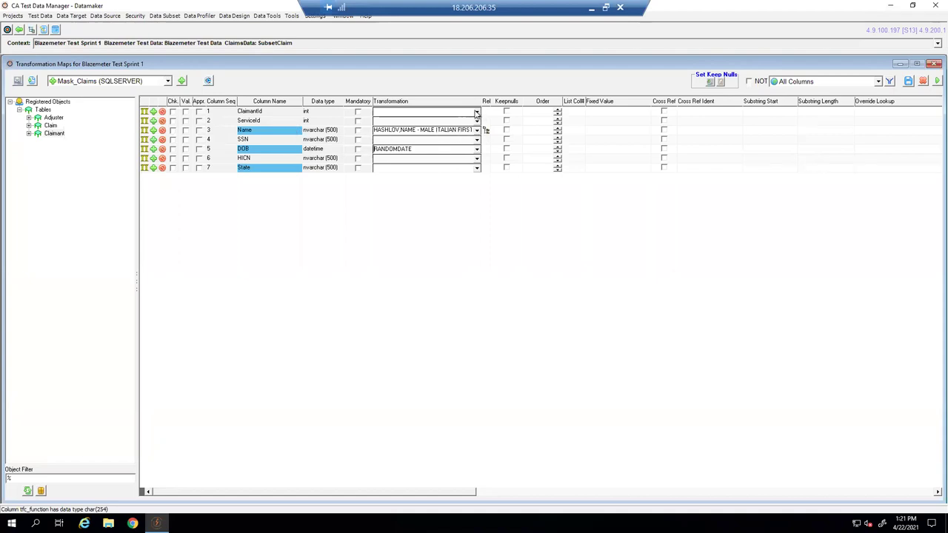
{"action": "left_click", "coordinate": [476, 112]}
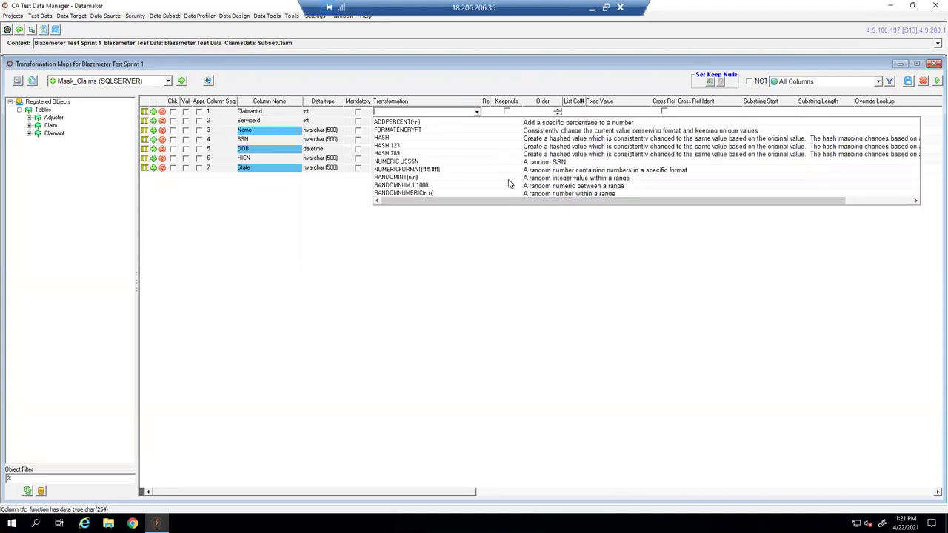
{"action": "left_click", "coordinate": [469, 247]}
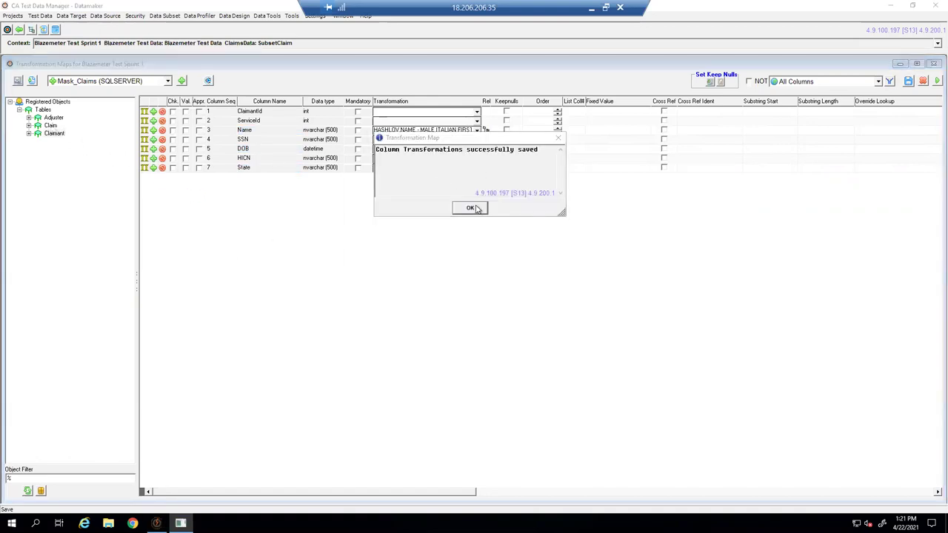
{"action": "left_click", "coordinate": [476, 209]}
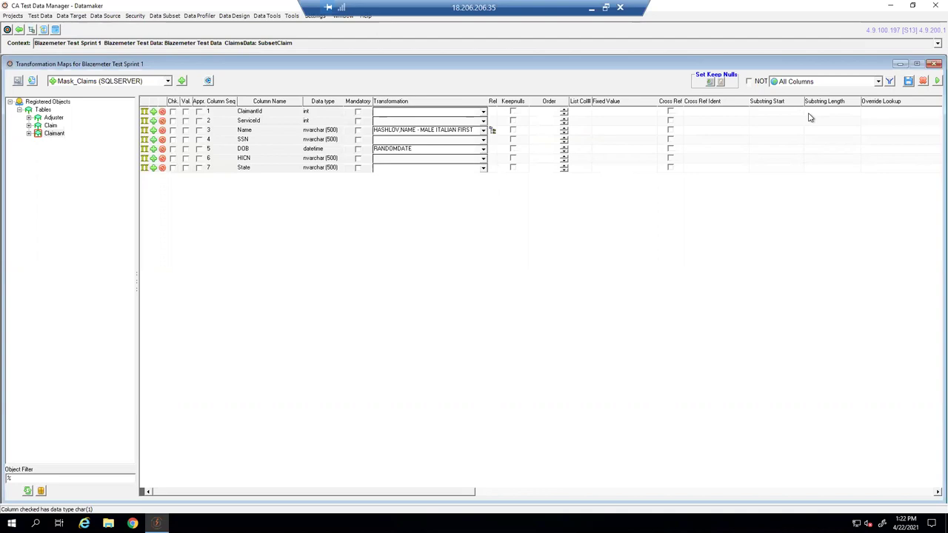
{"action": "left_click", "coordinate": [908, 83]}
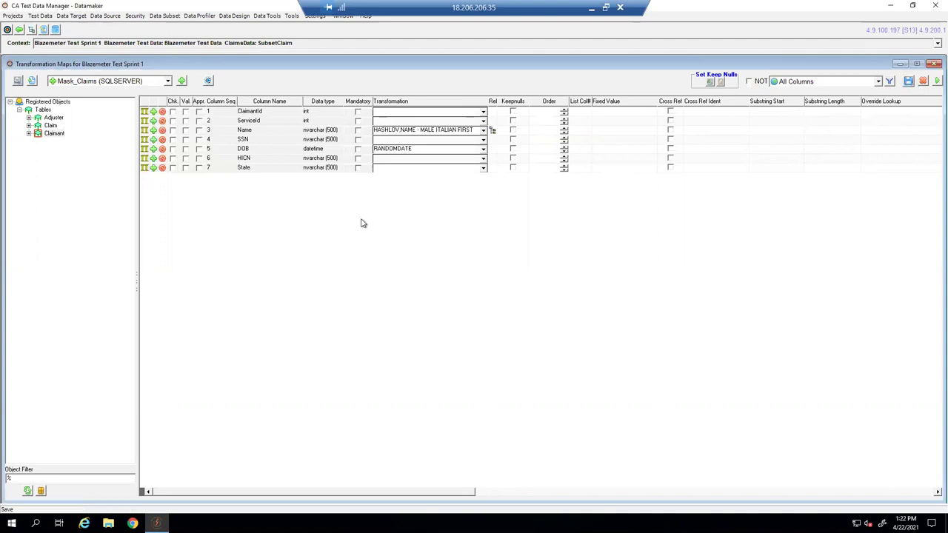
Step: Try importing SDM transformations from the Desktop Mask_Demo folder and dismiss the Excel error
{"action": "left_click", "coordinate": [33, 80]}
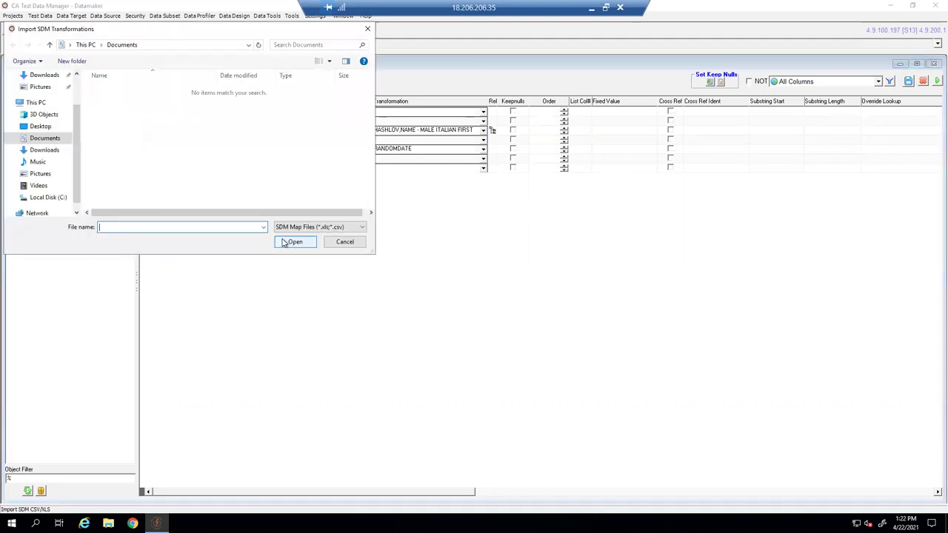
{"action": "left_click", "coordinate": [41, 125]}
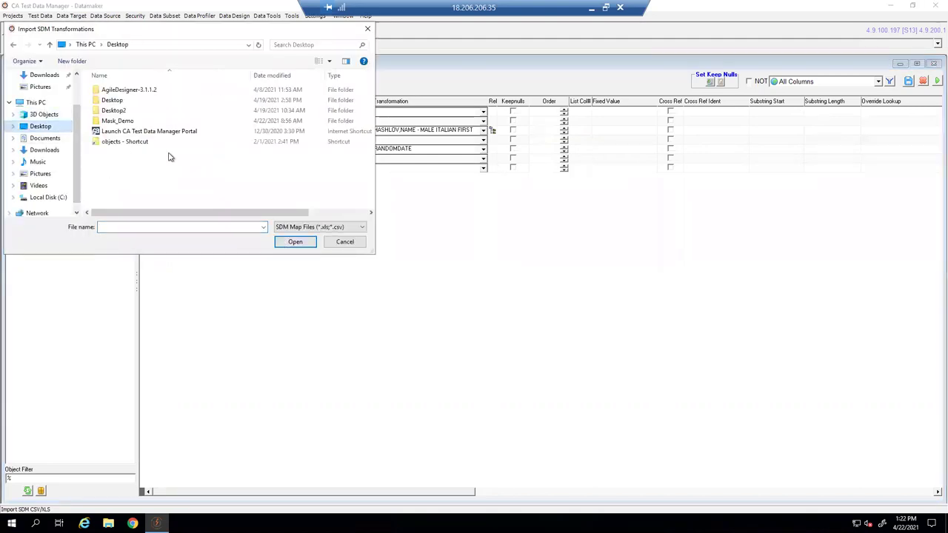
{"action": "double_click", "coordinate": [122, 121]}
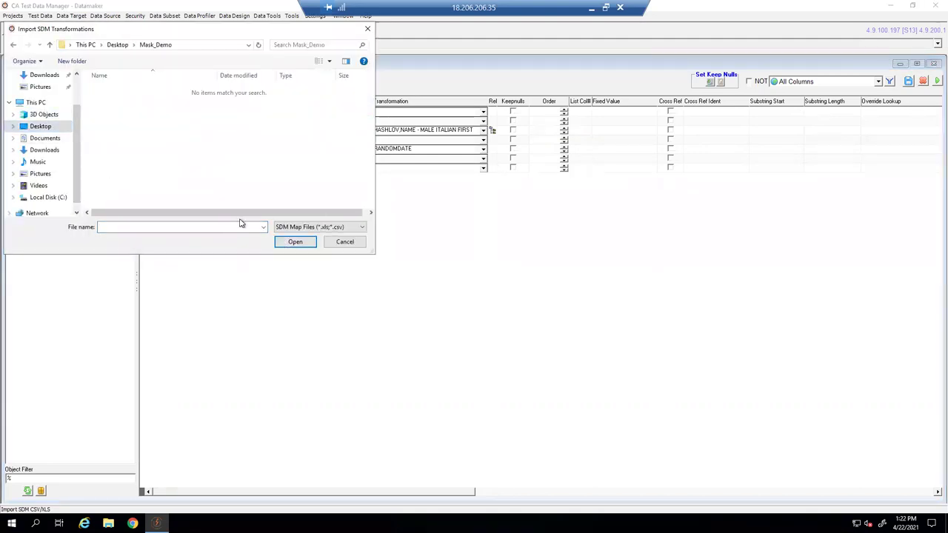
{"action": "left_click", "coordinate": [201, 229]}
{"action": "left_click", "coordinate": [305, 242]}
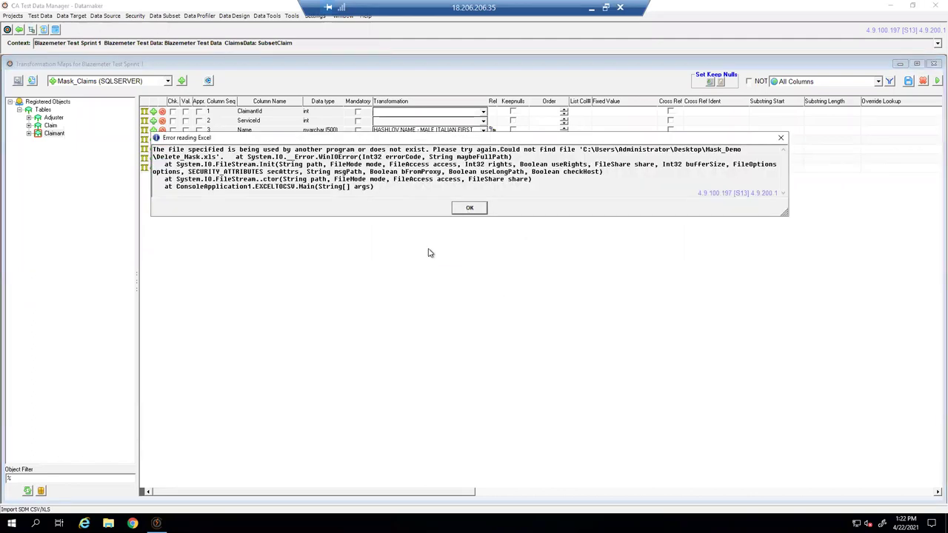
{"action": "left_click", "coordinate": [469, 207]}
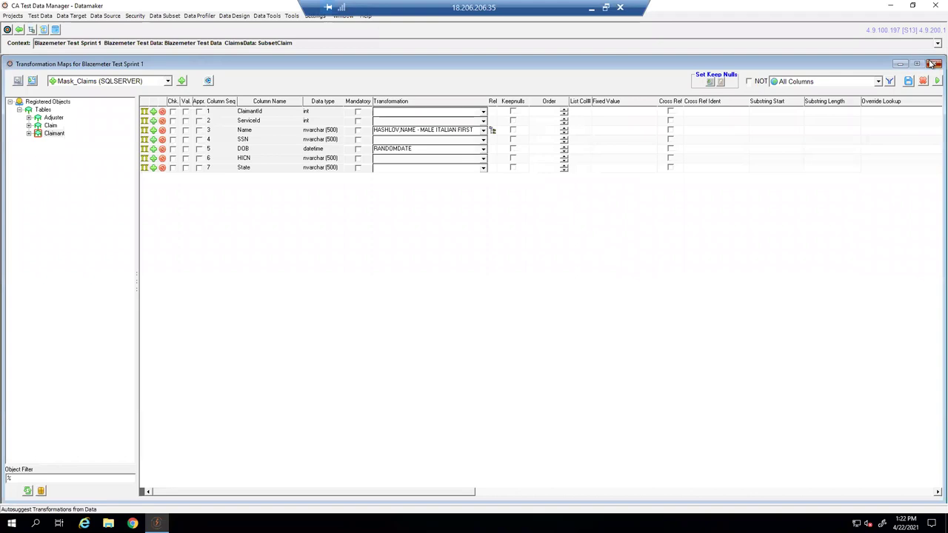
Step: Close the Transformation Maps and Maintain Projects windows and exit Datamaker
{"action": "left_click", "coordinate": [933, 64]}
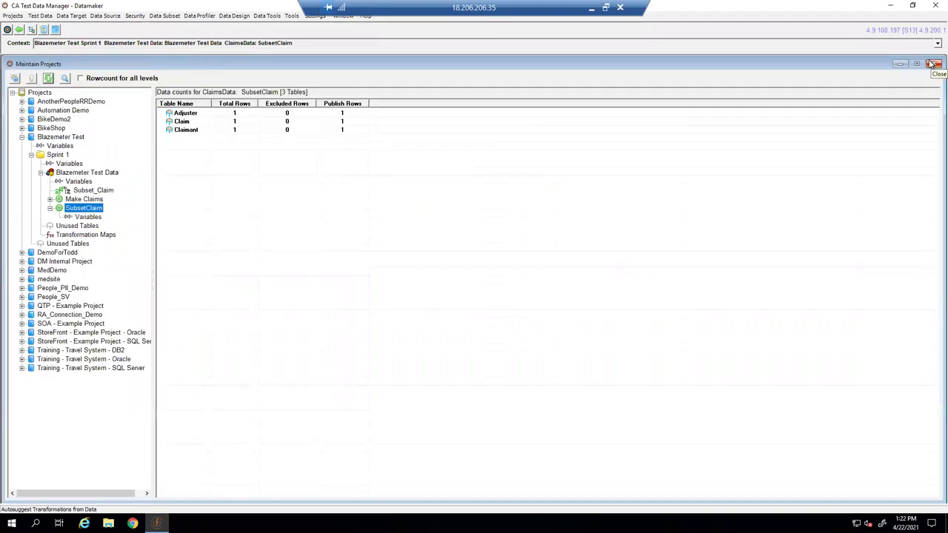
{"action": "left_click", "coordinate": [934, 64]}
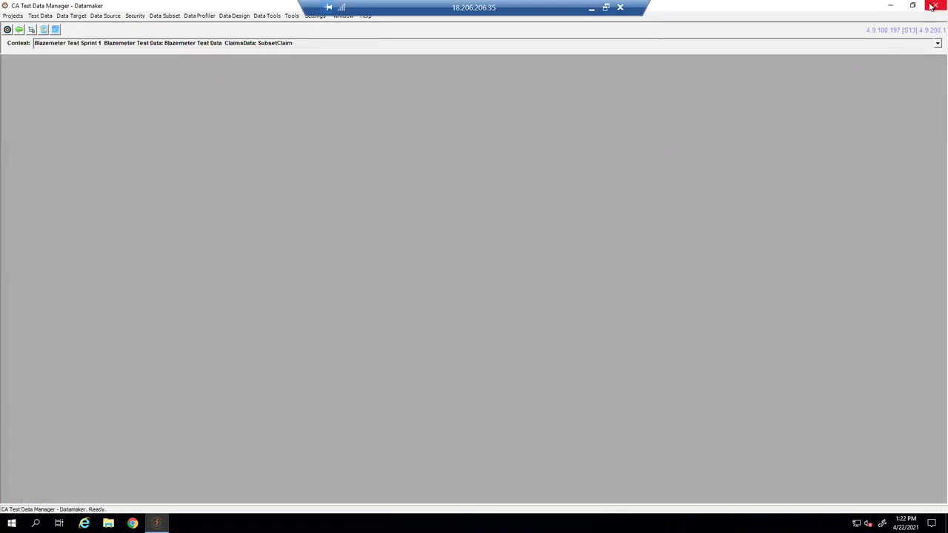
{"action": "left_click", "coordinate": [934, 5]}
{"action": "left_click", "coordinate": [19, 367]}
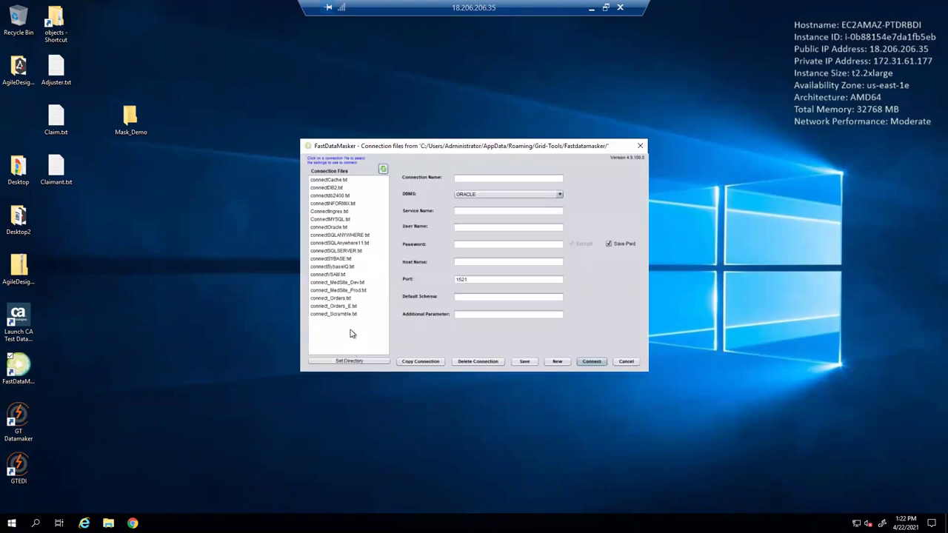
Step: Connect to the MedSite Dev database using connect_MedSite_Dev.txt
{"action": "left_click", "coordinate": [359, 283]}
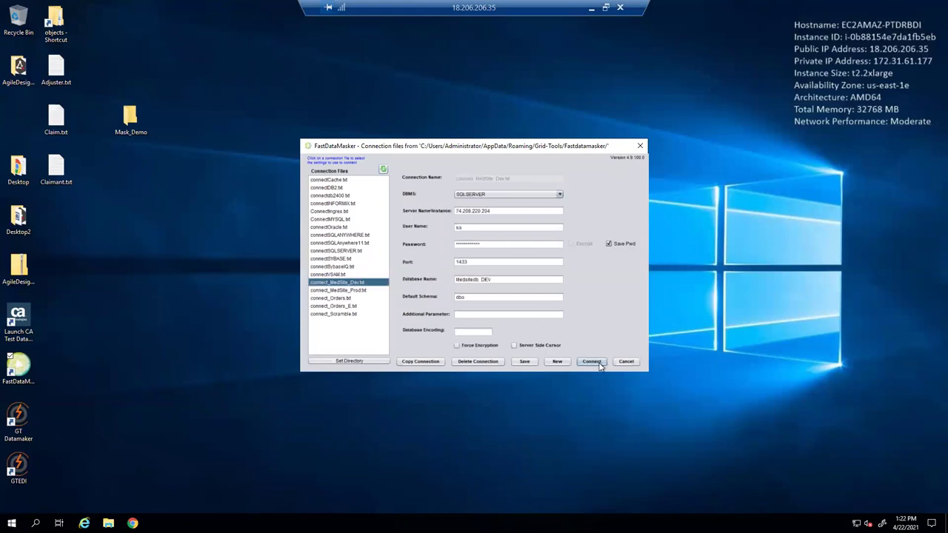
{"action": "left_click", "coordinate": [592, 361]}
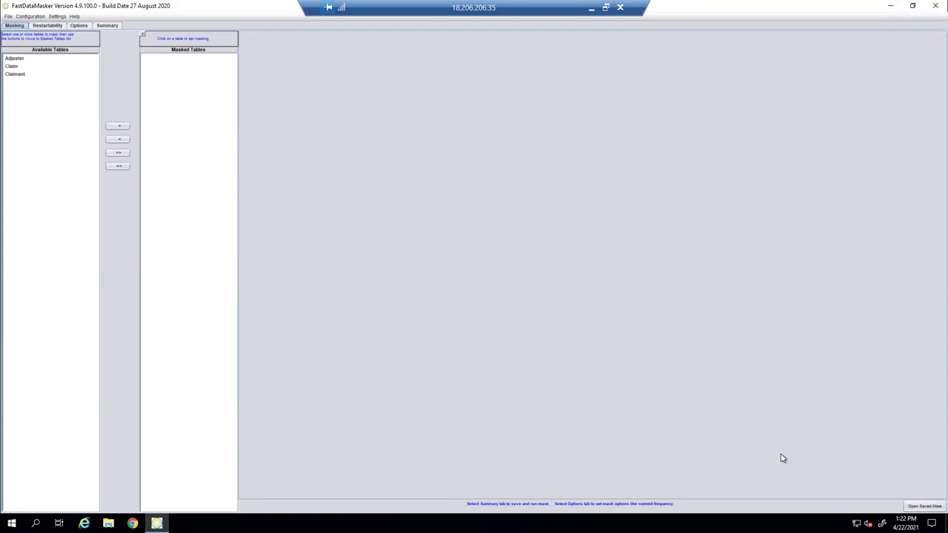
{"action": "left_click", "coordinate": [926, 506]}
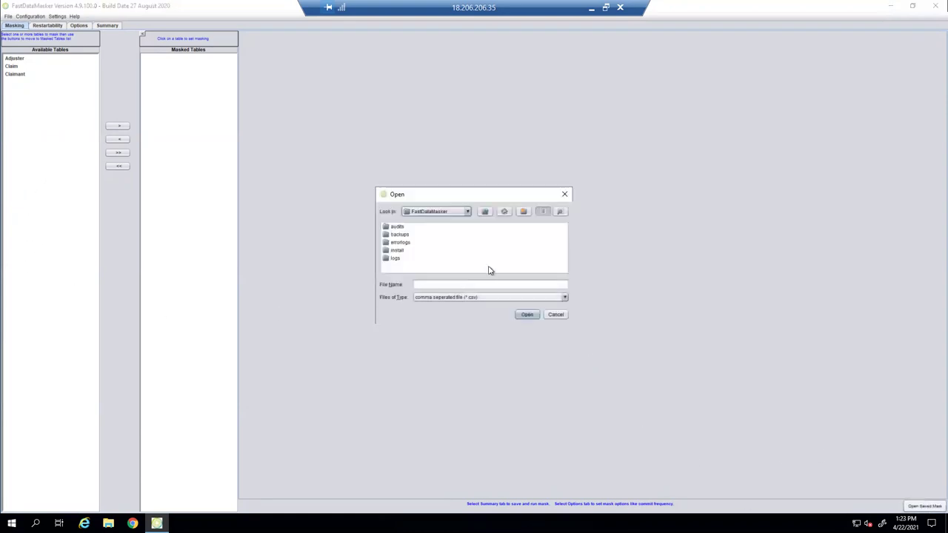
Step: Skip opening a saved mask, move Adjuster, Claim and Claimant to Masked Tables, and view Adjuster's columns
{"action": "left_click", "coordinate": [555, 315]}
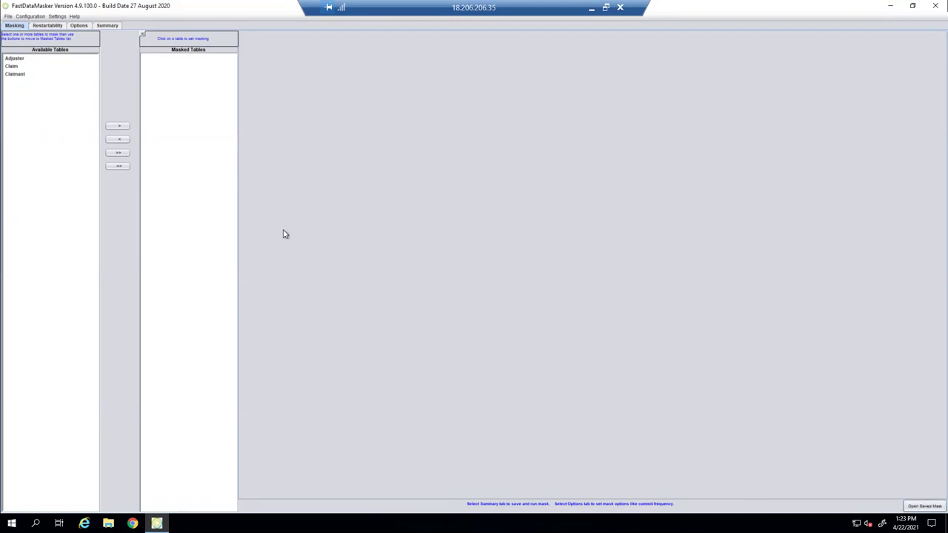
{"action": "left_click", "coordinate": [14, 68]}
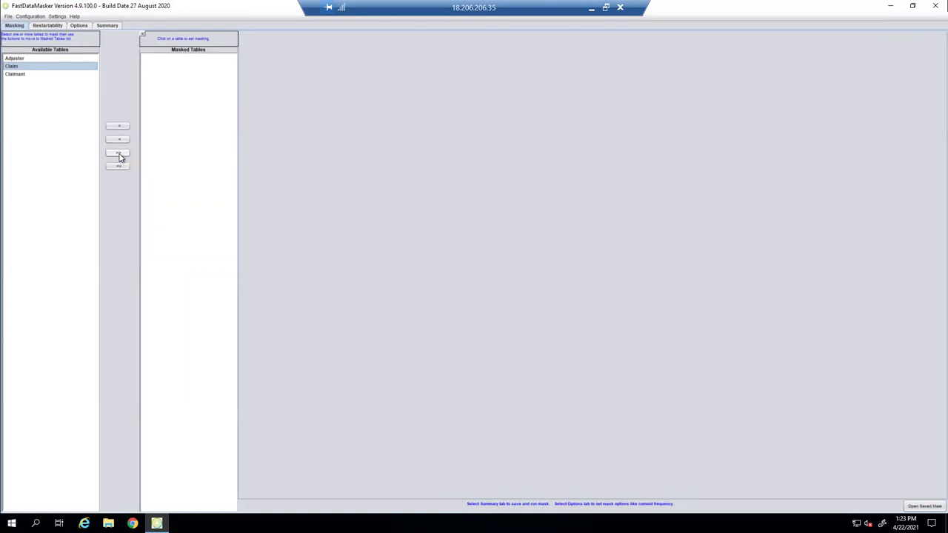
{"action": "left_click", "coordinate": [15, 77]}
{"action": "left_click", "coordinate": [11, 65]}
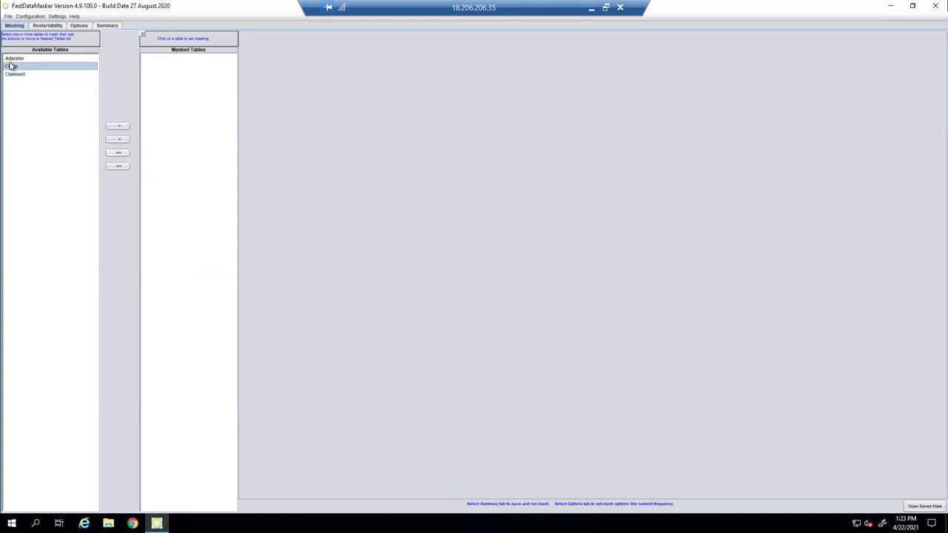
{"action": "left_click", "coordinate": [121, 156]}
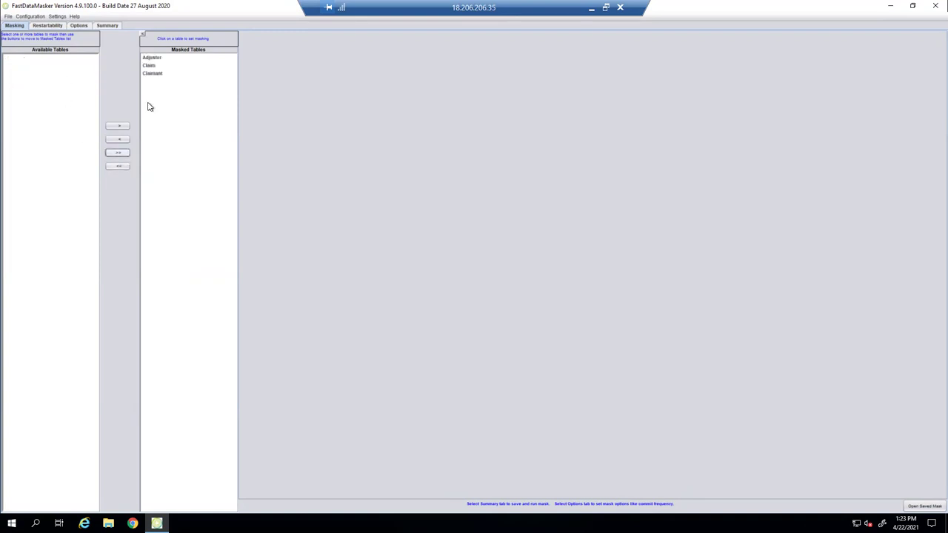
{"action": "left_click", "coordinate": [150, 58]}
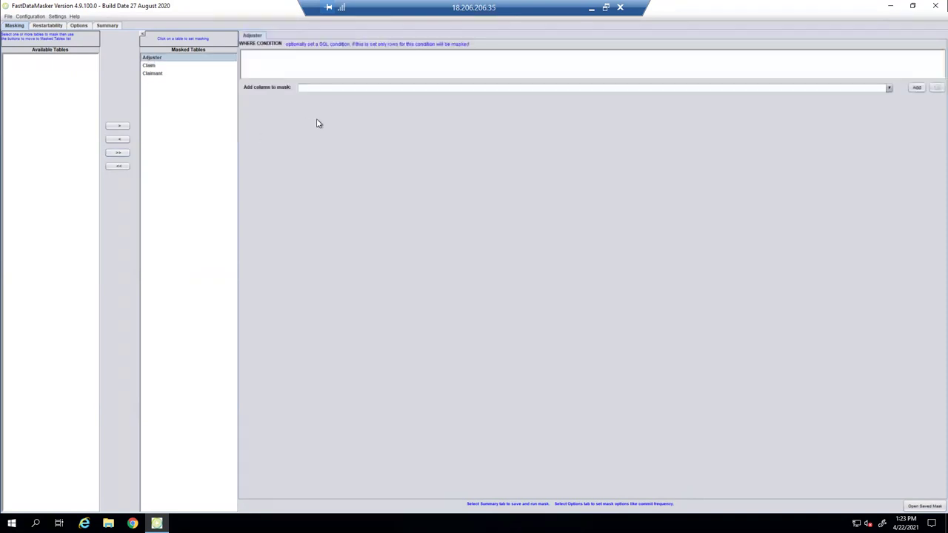
{"action": "left_click", "coordinate": [888, 88]}
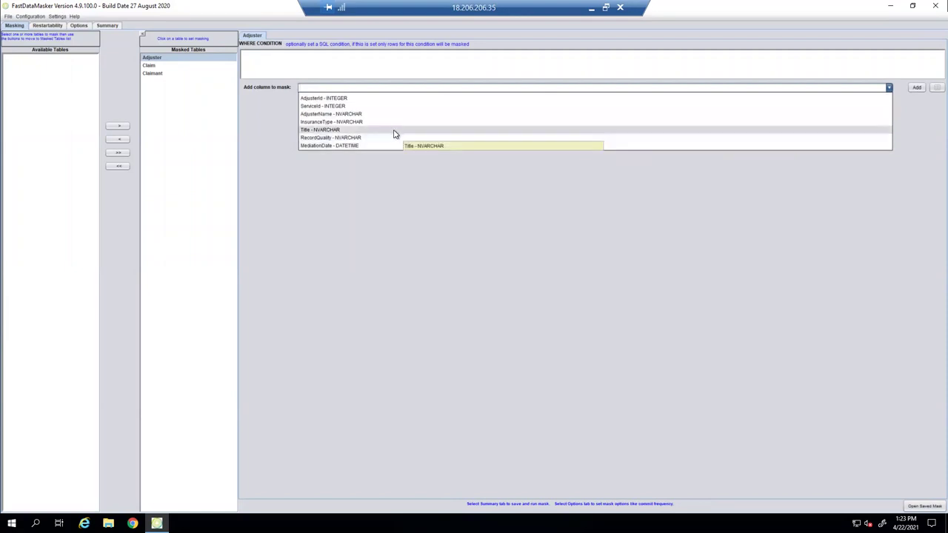
Step: Add the AdjusterName NVARCHAR column to mask with the RANDLOV mask type
{"action": "left_click", "coordinate": [377, 114]}
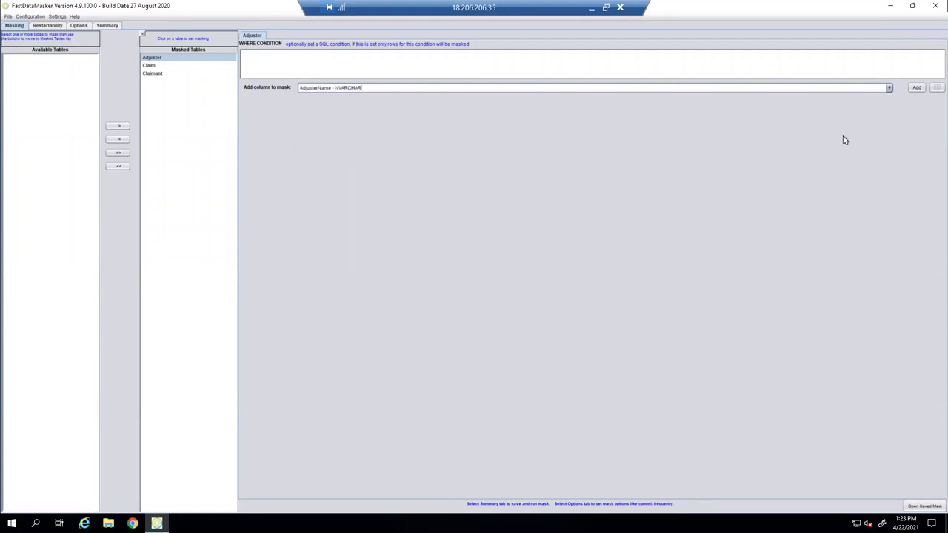
{"action": "left_click", "coordinate": [917, 87]}
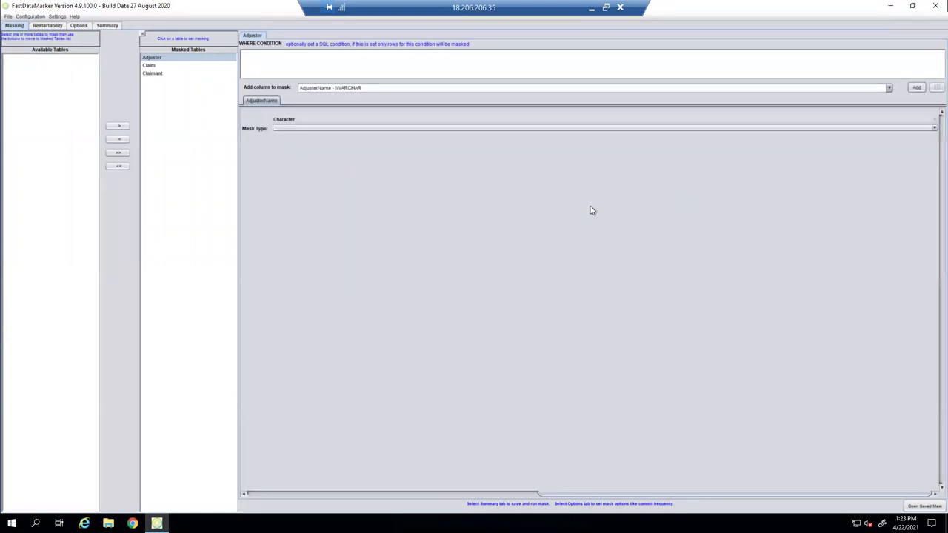
{"action": "left_click", "coordinate": [932, 129]}
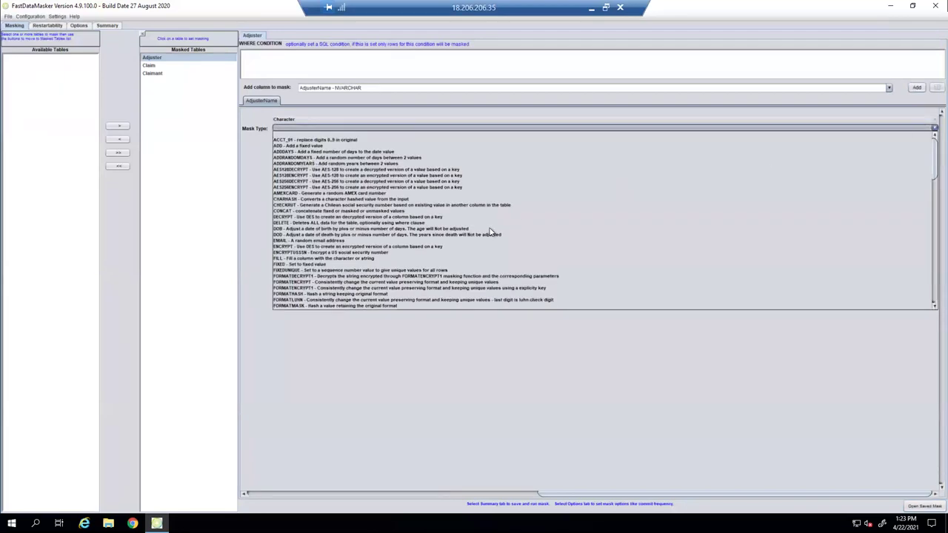
{"action": "scroll", "coordinate": [463, 233], "scroll_direction": "down", "scroll_amount": 3}
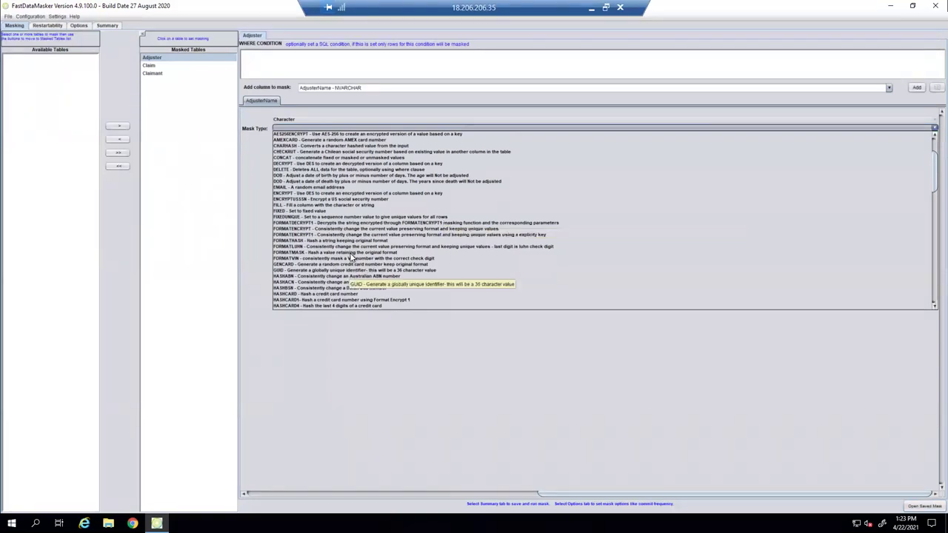
{"action": "scroll", "coordinate": [394, 275], "scroll_direction": "down", "scroll_amount": 1}
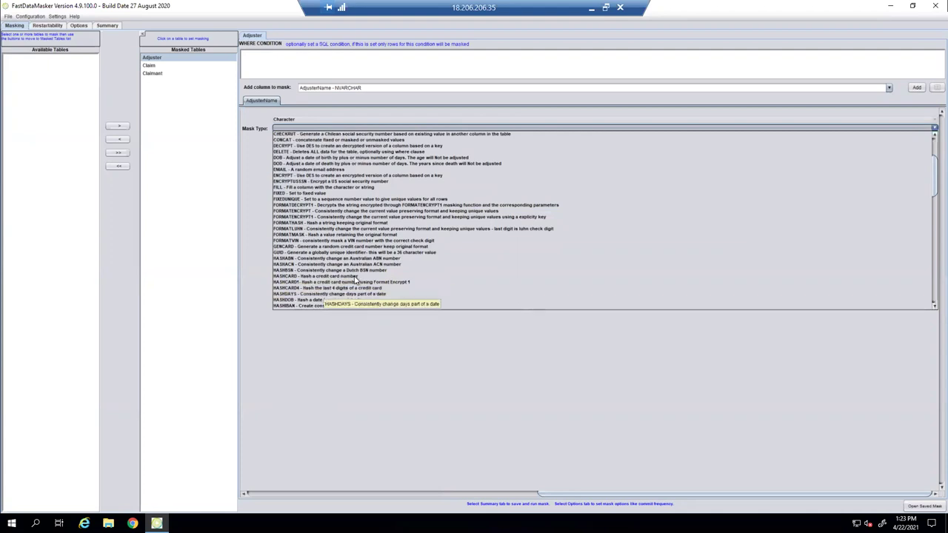
{"action": "scroll", "coordinate": [329, 294], "scroll_direction": "down", "scroll_amount": 2}
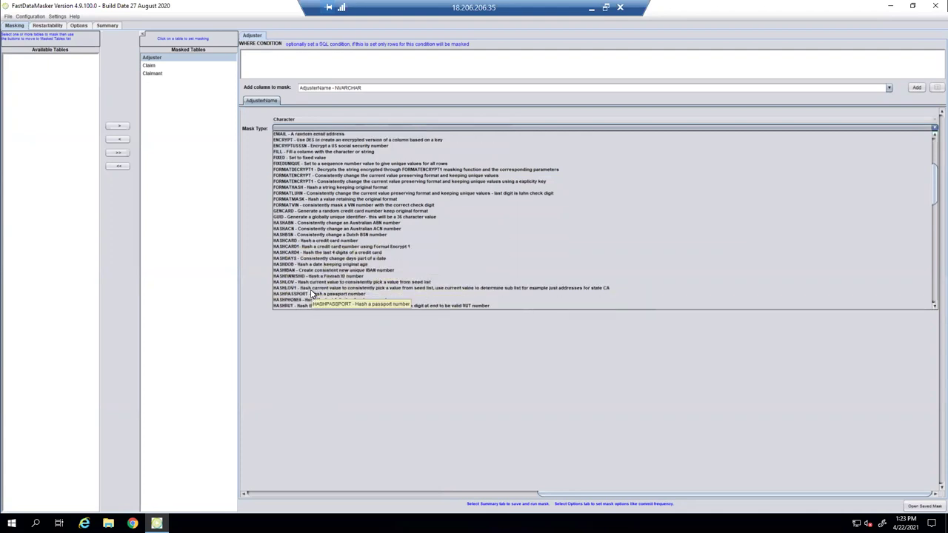
{"action": "scroll", "coordinate": [360, 273], "scroll_direction": "down", "scroll_amount": 1}
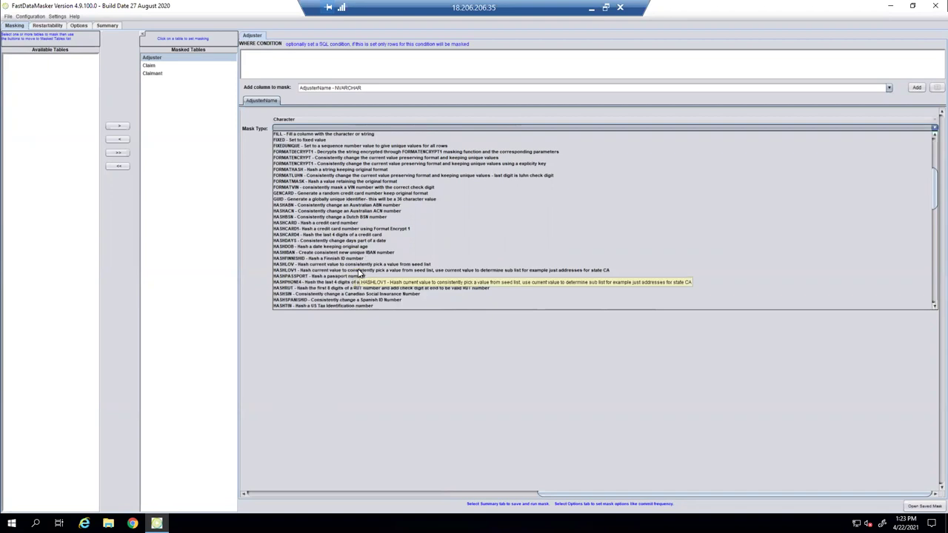
{"action": "scroll", "coordinate": [325, 280], "scroll_direction": "down", "scroll_amount": 3}
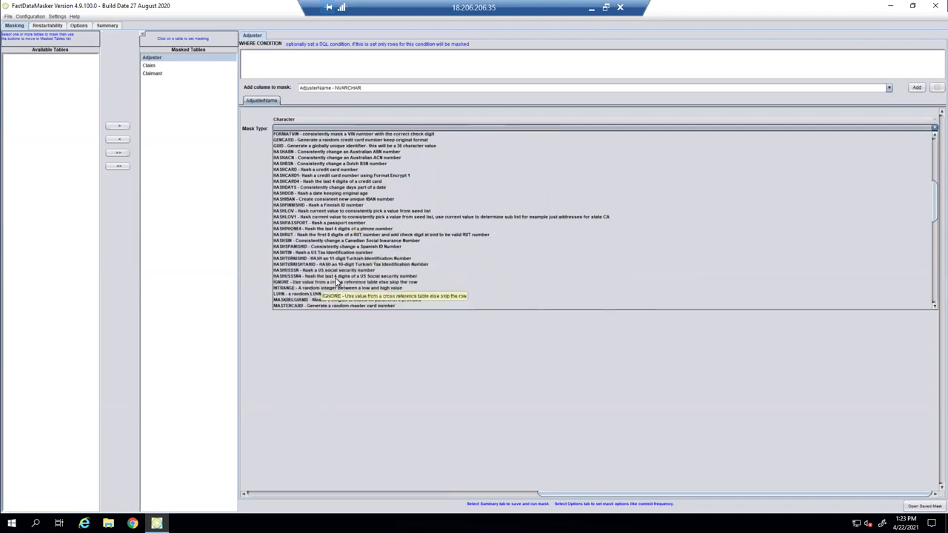
{"action": "scroll", "coordinate": [306, 288], "scroll_direction": "down", "scroll_amount": 3}
{"action": "scroll", "coordinate": [304, 274], "scroll_direction": "down", "scroll_amount": 4}
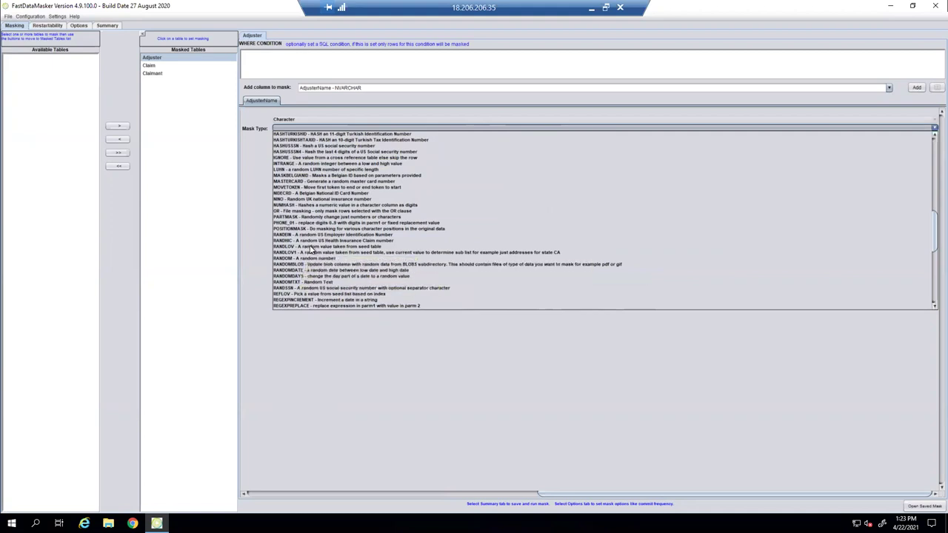
{"action": "left_click", "coordinate": [311, 246]}
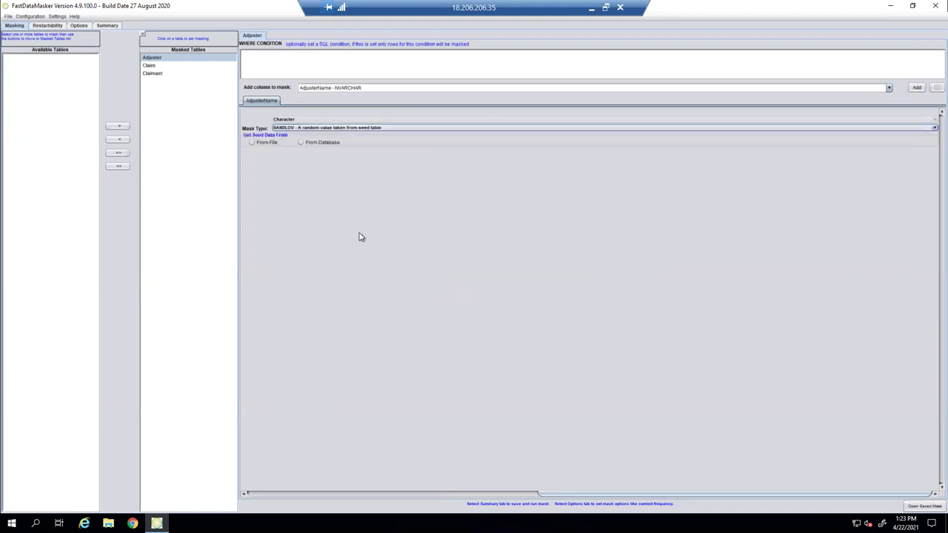
Step: Take AdjusterName's seed data from a database connected via connect_Scramble.txt
{"action": "left_click", "coordinate": [303, 143]}
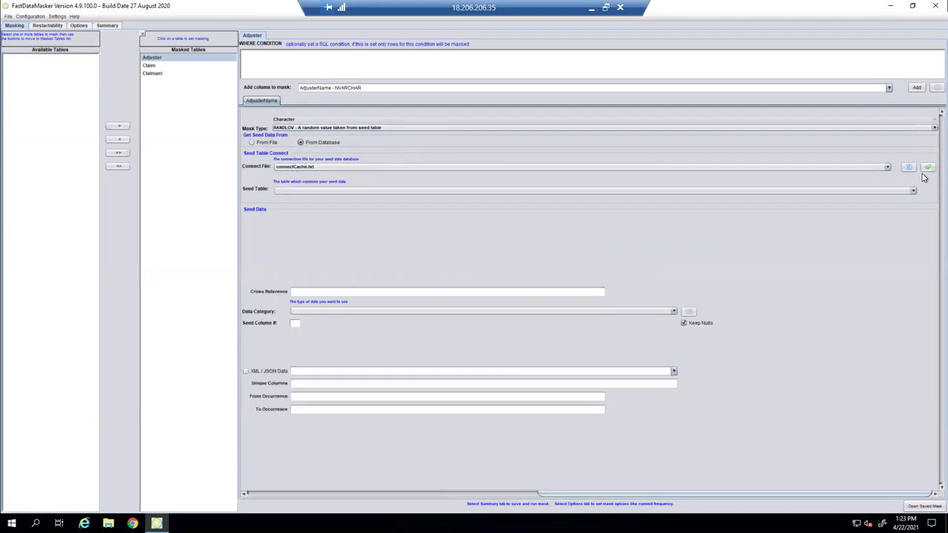
{"action": "left_click", "coordinate": [888, 168]}
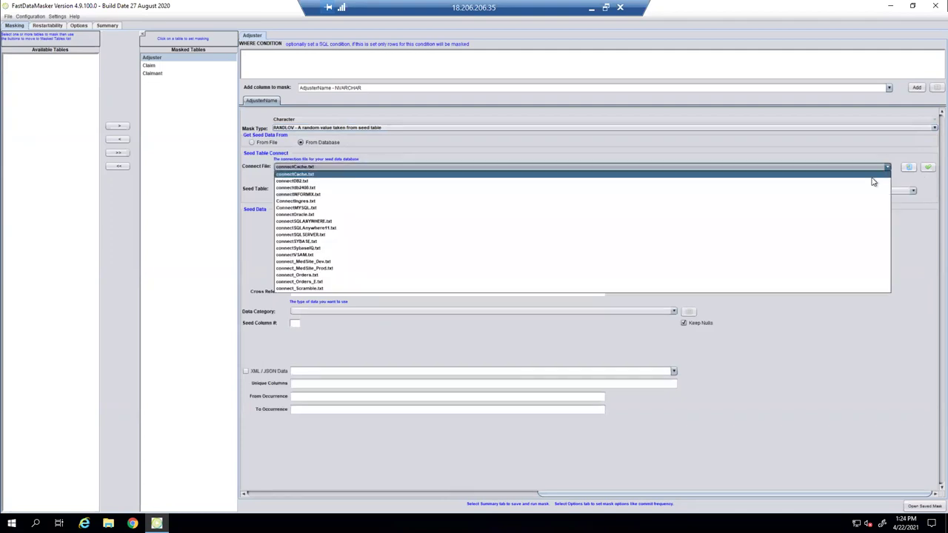
{"action": "left_click", "coordinate": [499, 302]}
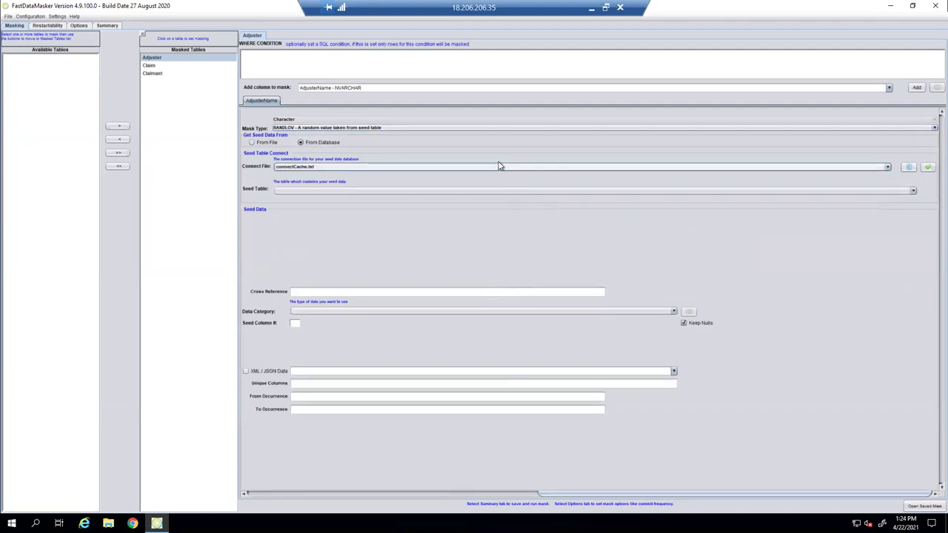
{"action": "left_click", "coordinate": [888, 169]}
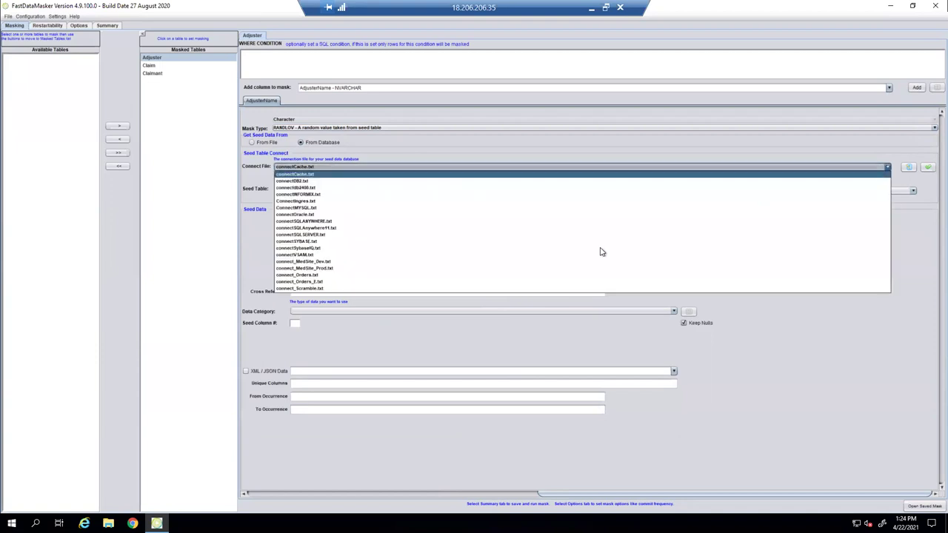
{"action": "left_click", "coordinate": [329, 288]}
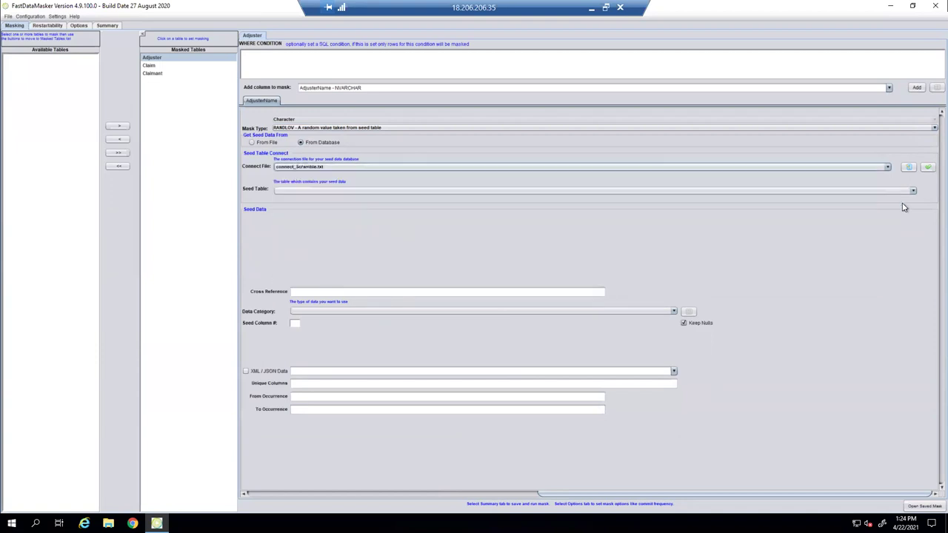
{"action": "left_click", "coordinate": [928, 169]}
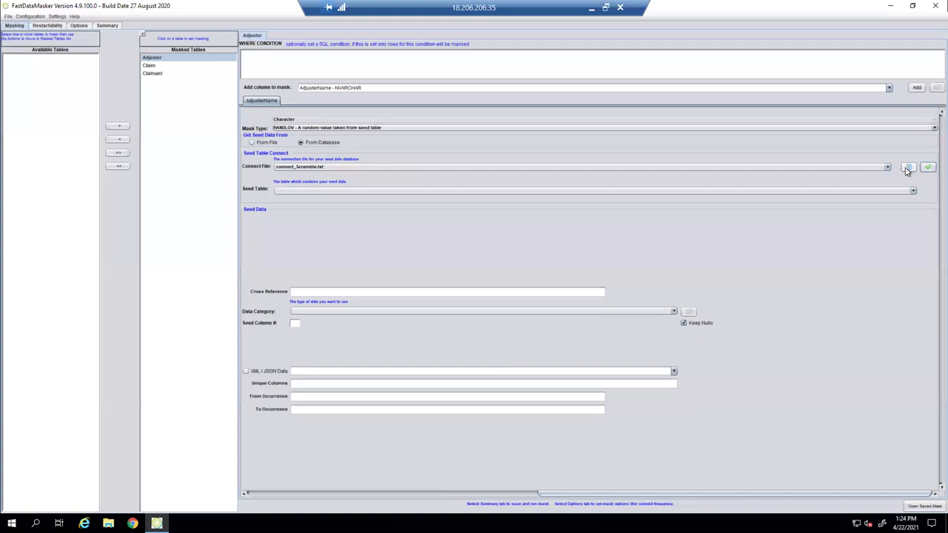
Step: Use seed table gtarc_reference_lov1 with FULL NAME category, linking no other columns
{"action": "left_click", "coordinate": [912, 192]}
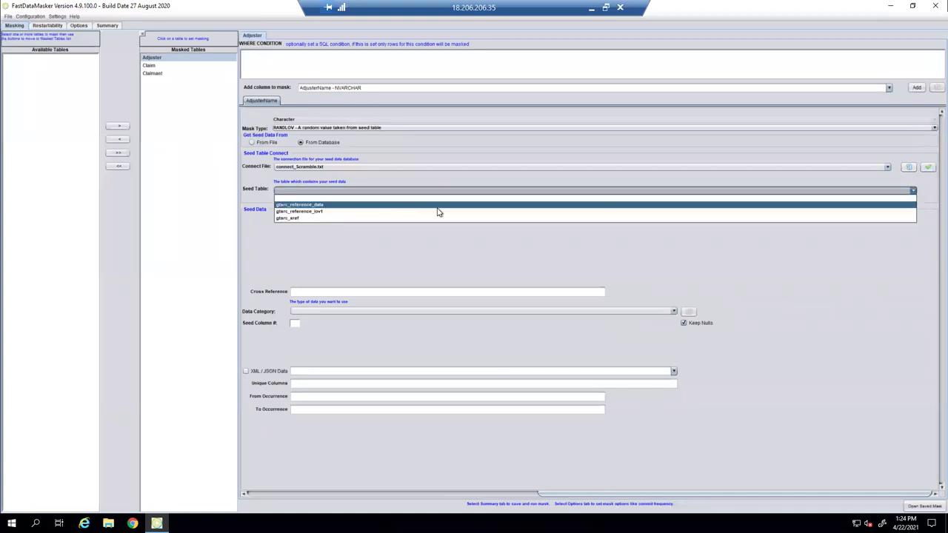
{"action": "left_click", "coordinate": [322, 212]}
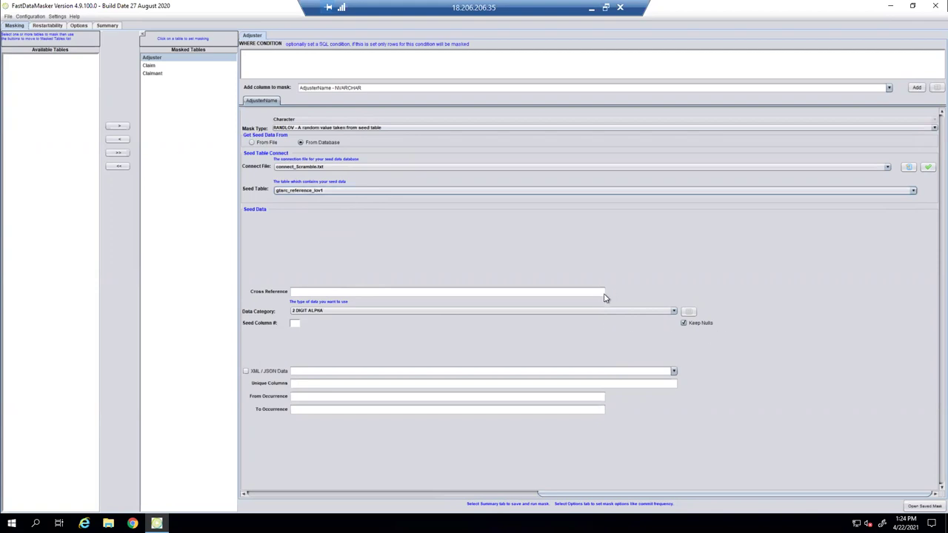
{"action": "left_click", "coordinate": [671, 312]}
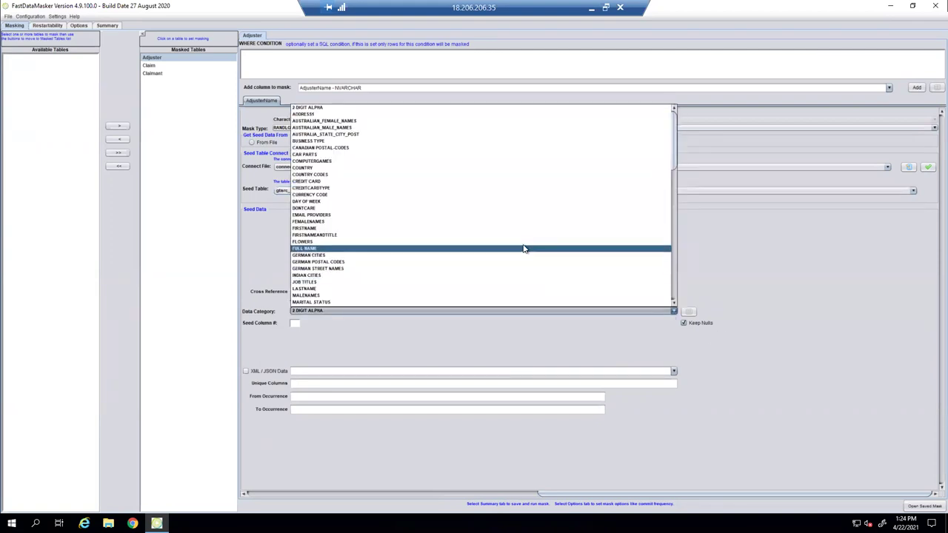
{"action": "left_click", "coordinate": [524, 248]}
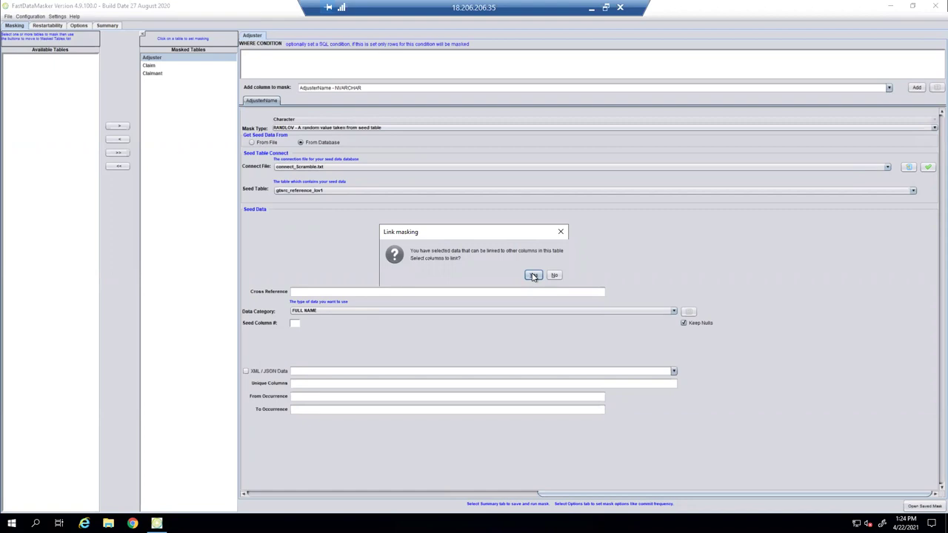
{"action": "left_click", "coordinate": [533, 275]}
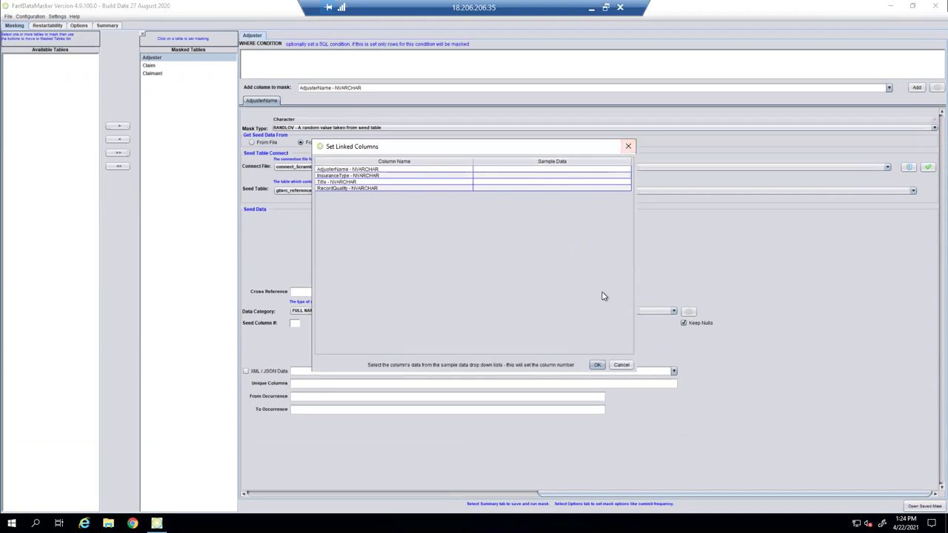
{"action": "left_click", "coordinate": [620, 364]}
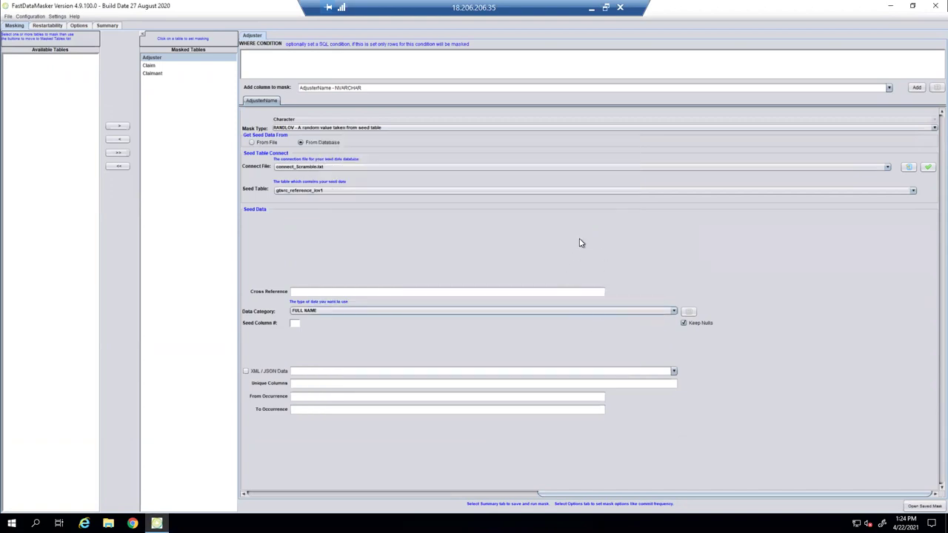
{"action": "left_click", "coordinate": [156, 77]}
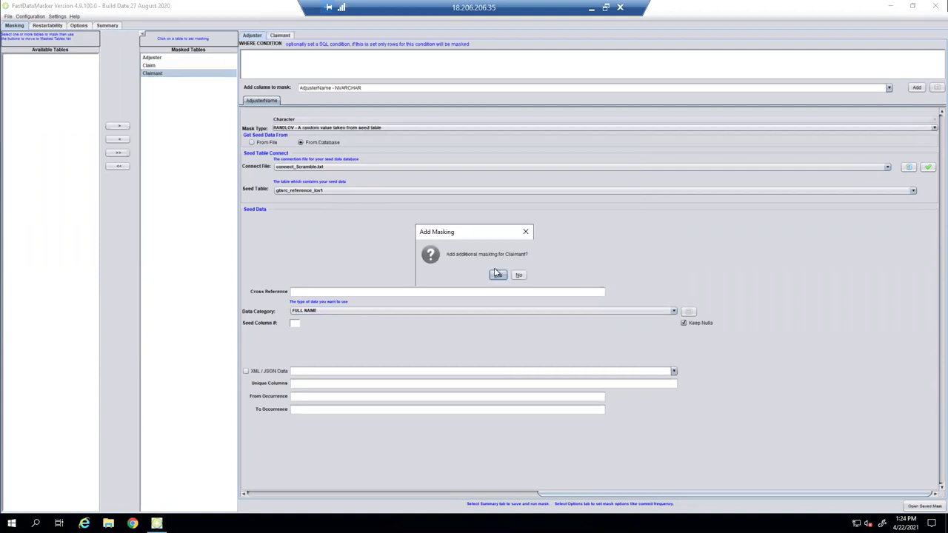
Step: Add Claimant's Name column to mask with the RANDLOV mask type
{"action": "left_click", "coordinate": [518, 275]}
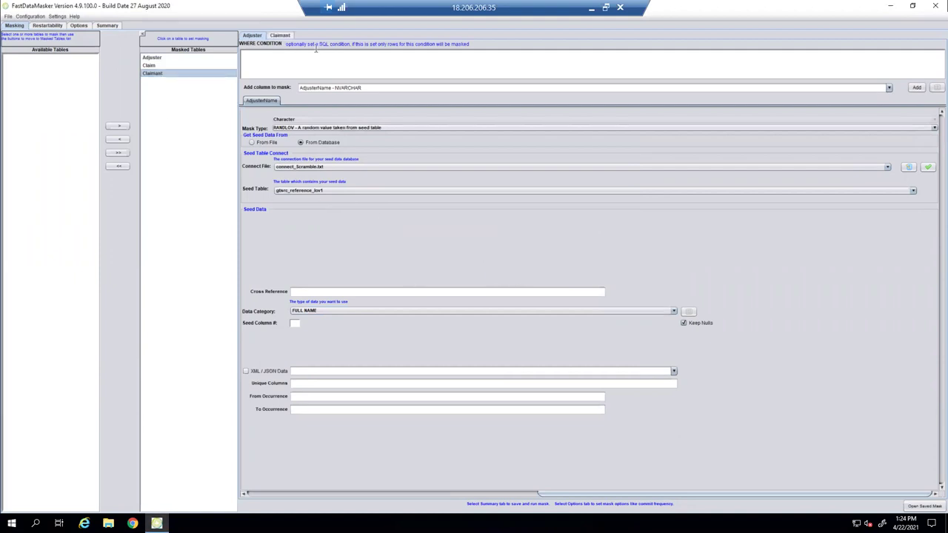
{"action": "left_click", "coordinate": [280, 37]}
{"action": "left_click", "coordinate": [889, 88]}
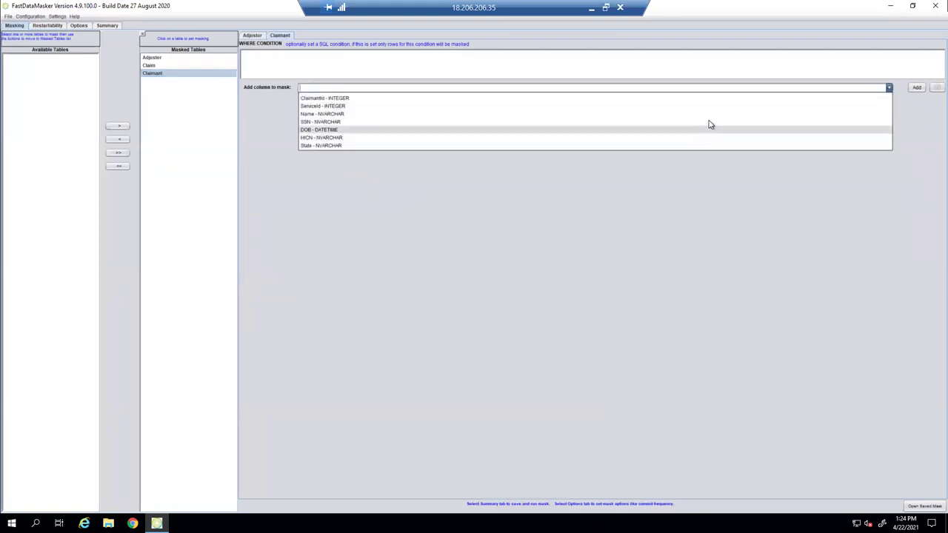
{"action": "left_click", "coordinate": [713, 115]}
{"action": "left_click", "coordinate": [916, 88]}
{"action": "left_click", "coordinate": [932, 128]}
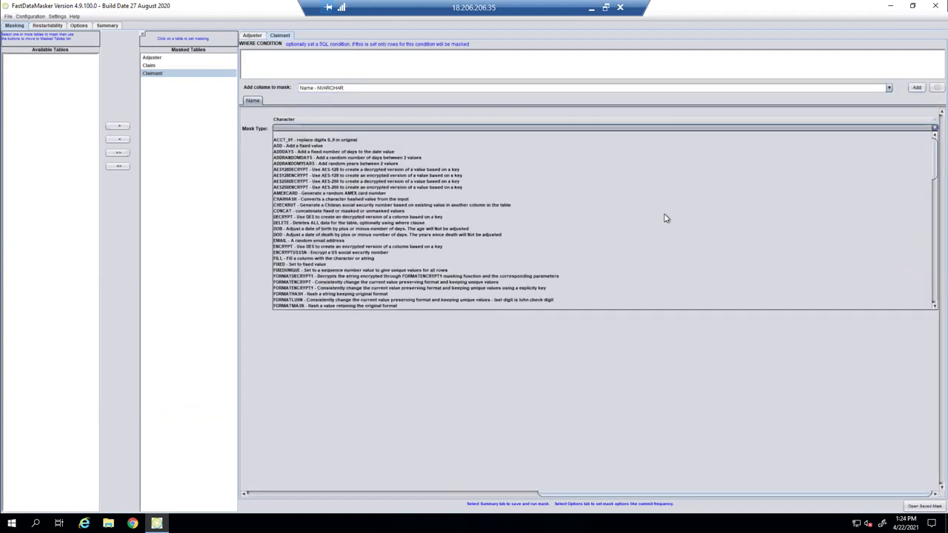
{"action": "scroll", "coordinate": [664, 218], "scroll_direction": "down", "scroll_amount": 6}
{"action": "scroll", "coordinate": [659, 212], "scroll_direction": "down", "scroll_amount": 2}
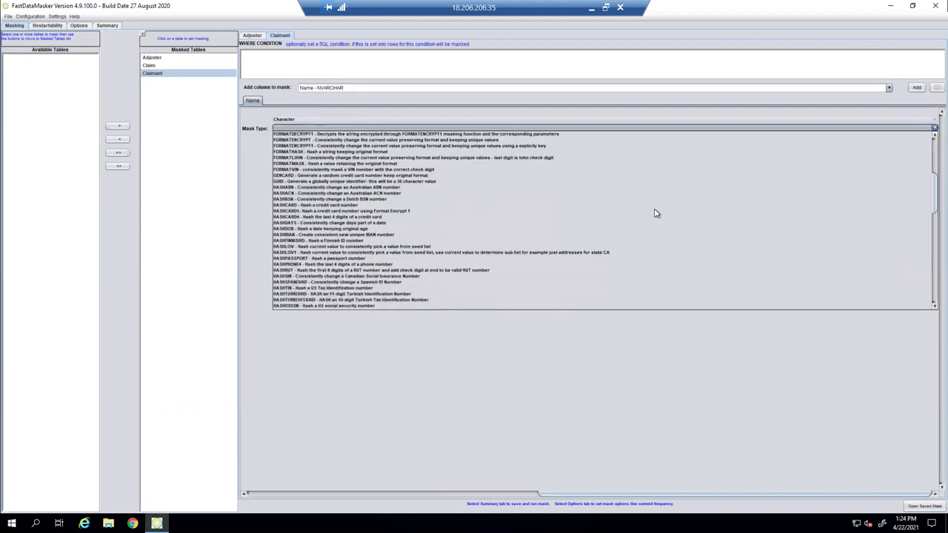
{"action": "scroll", "coordinate": [563, 200], "scroll_direction": "down", "scroll_amount": 3}
{"action": "scroll", "coordinate": [552, 198], "scroll_direction": "down", "scroll_amount": 2}
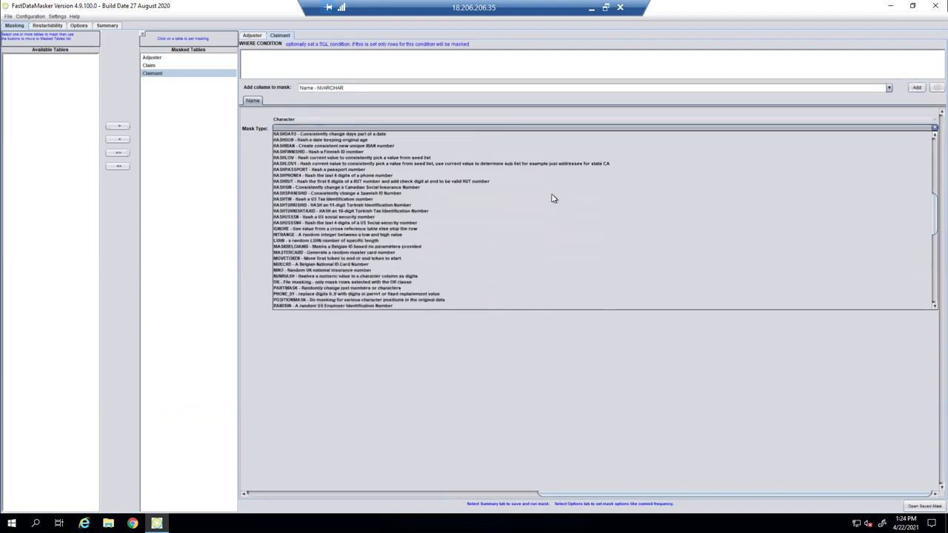
{"action": "scroll", "coordinate": [551, 197], "scroll_direction": "down", "scroll_amount": 1}
{"action": "scroll", "coordinate": [552, 197], "scroll_direction": "down", "scroll_amount": 1}
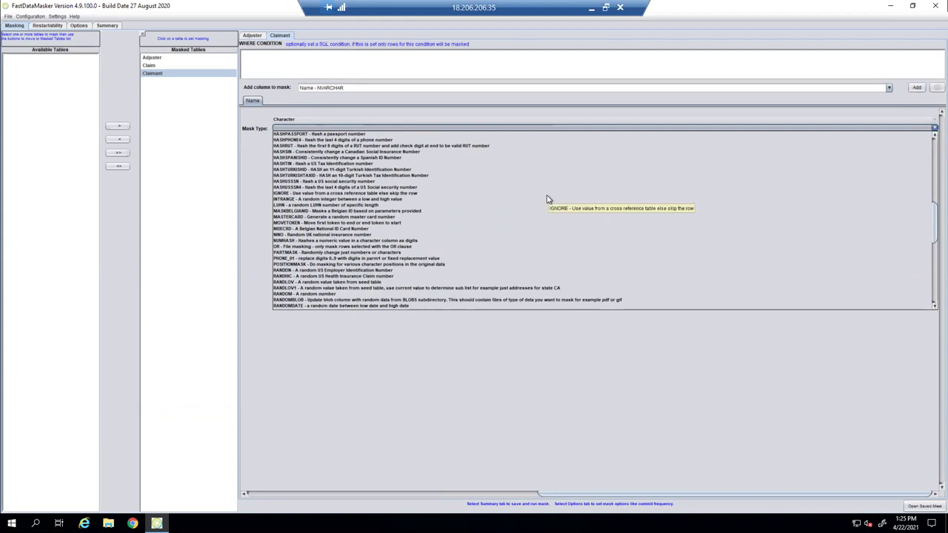
{"action": "scroll", "coordinate": [549, 196], "scroll_direction": "down", "scroll_amount": 2}
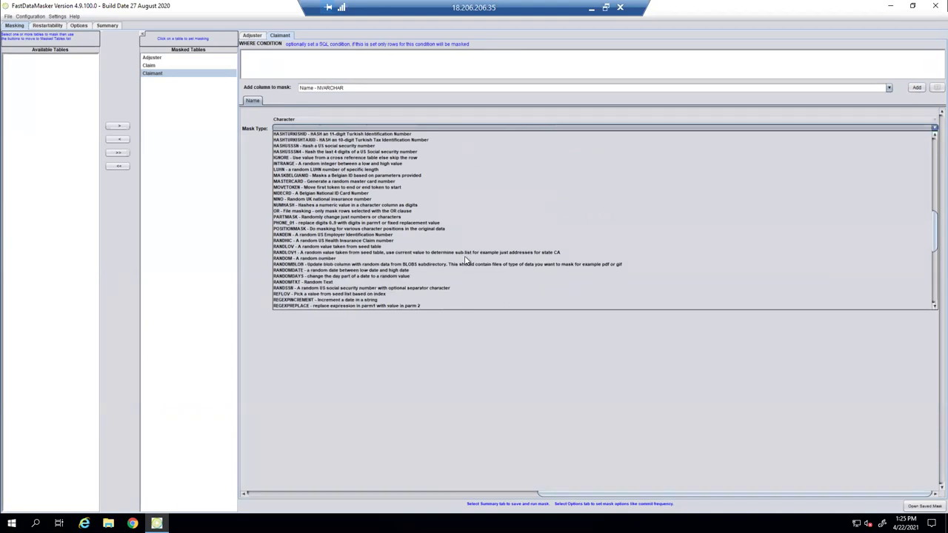
{"action": "left_click", "coordinate": [321, 246]}
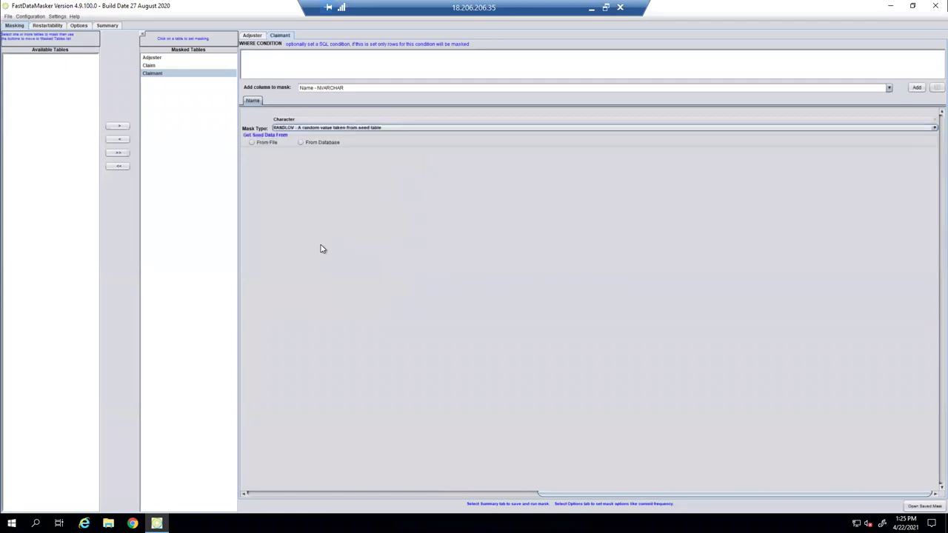
Step: Seed Name from the database, link SSN with AA sample data, and use FIRSTNAME category
{"action": "left_click", "coordinate": [301, 143]}
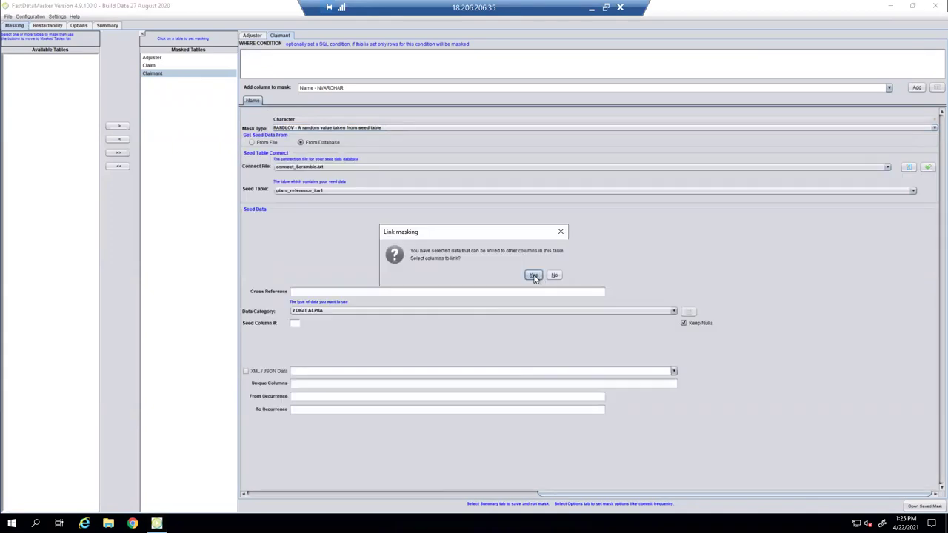
{"action": "left_click", "coordinate": [533, 275]}
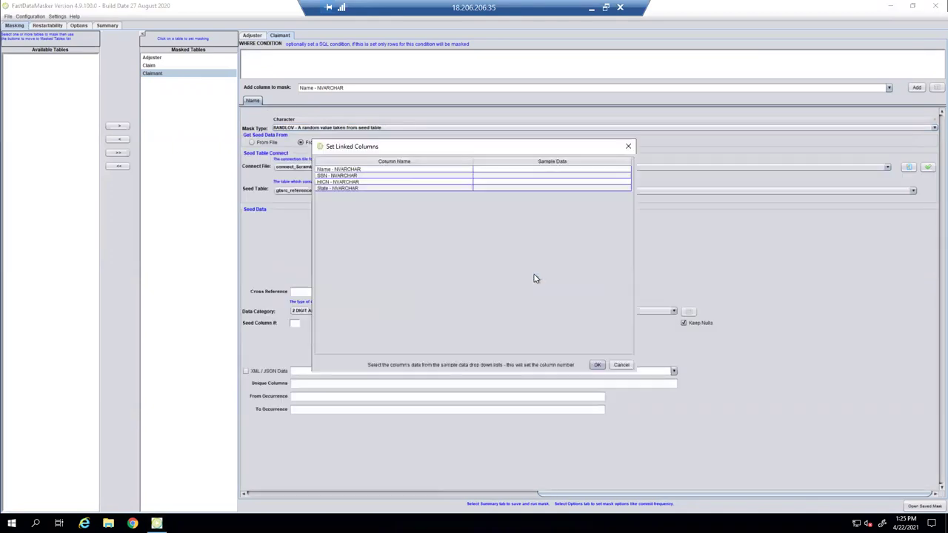
{"action": "left_click", "coordinate": [535, 180]}
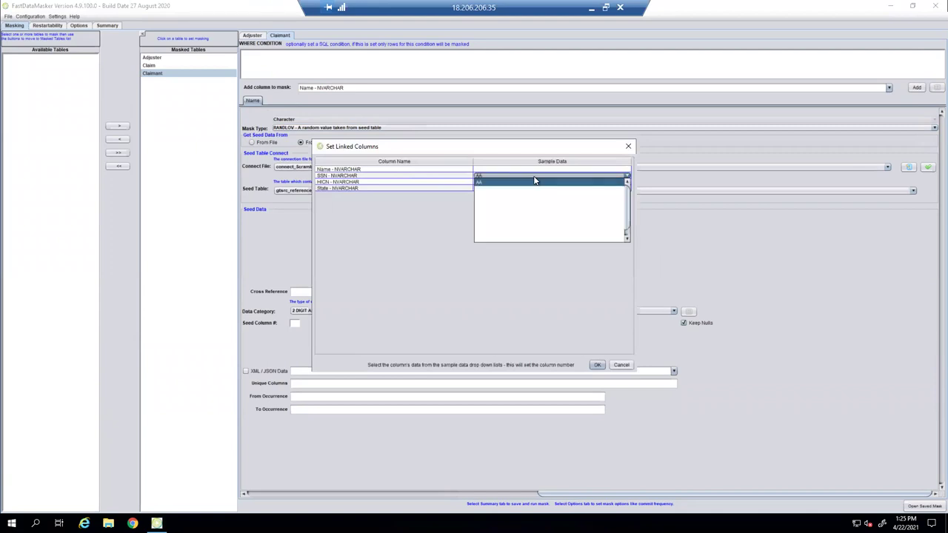
{"action": "left_click", "coordinate": [525, 185]}
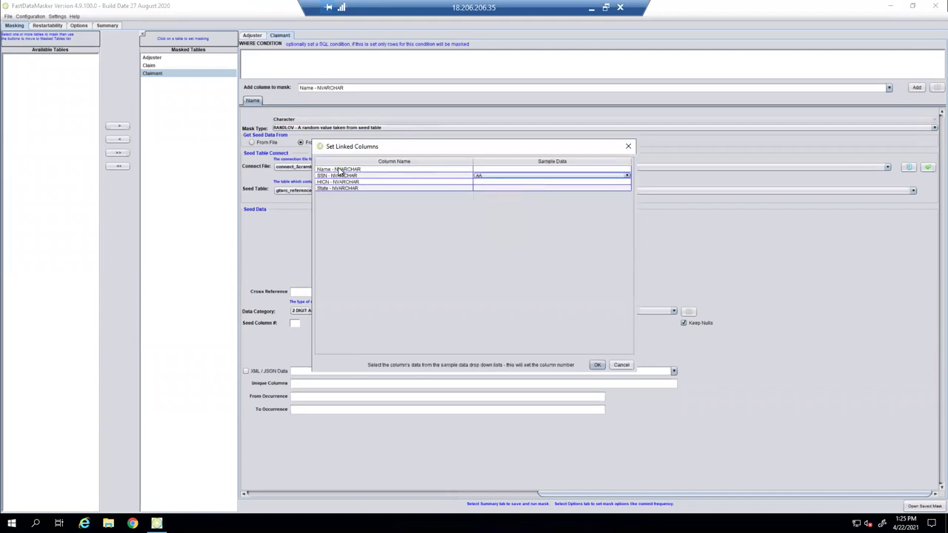
{"action": "left_click", "coordinate": [597, 365]}
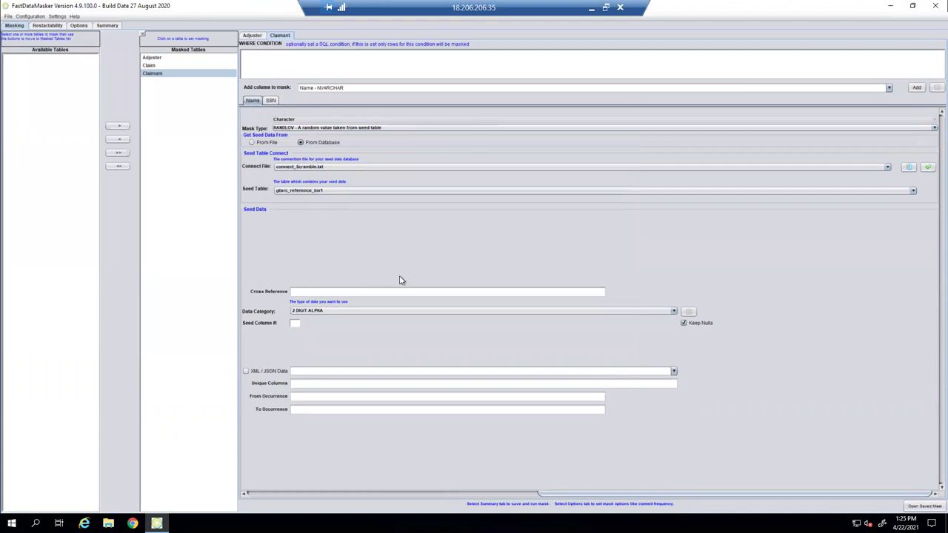
{"action": "left_click", "coordinate": [607, 308]}
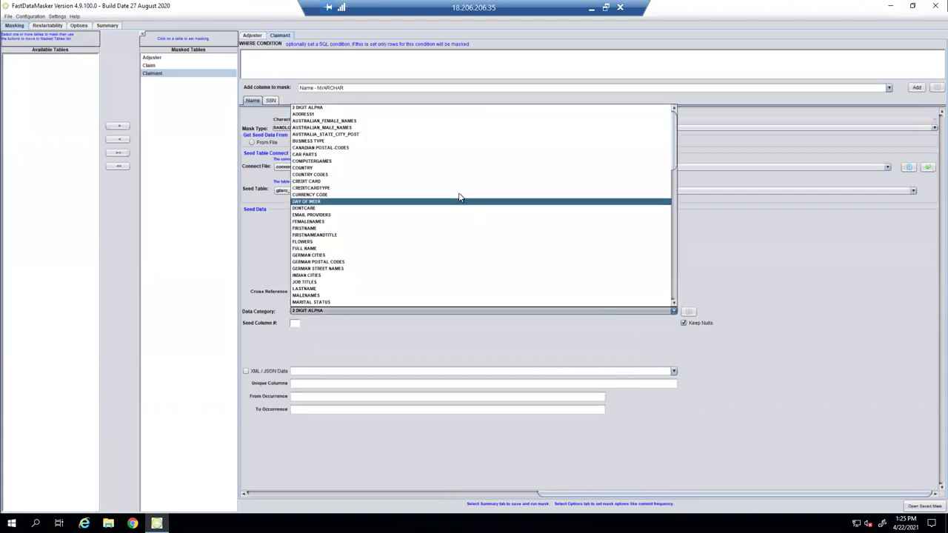
{"action": "left_click", "coordinate": [433, 229]}
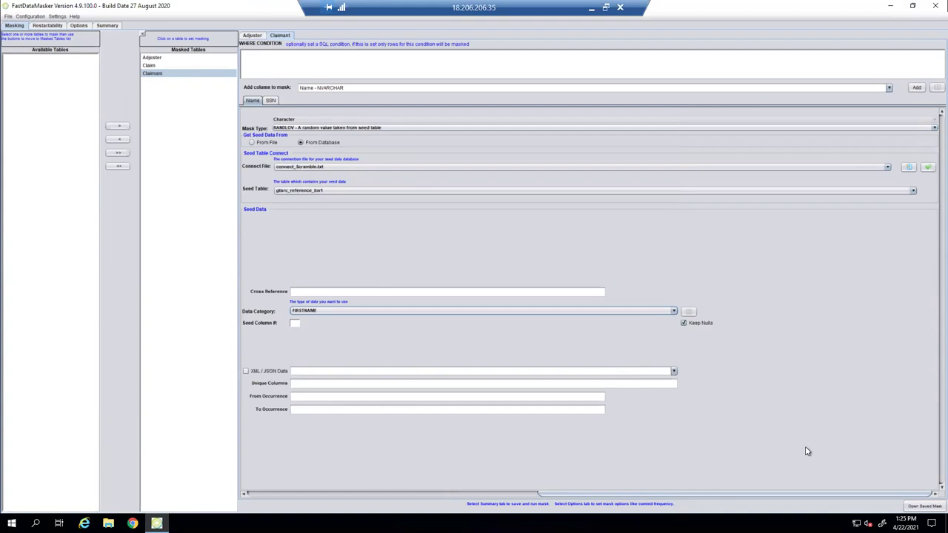
{"action": "left_click", "coordinate": [271, 101]}
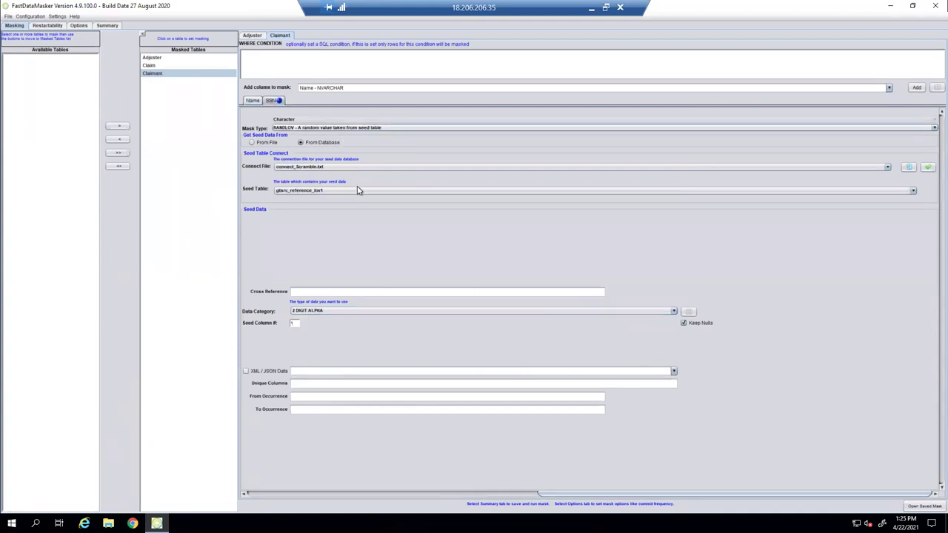
Step: Browse the SSN data categories without changing 2 DIGIT ALPHA, then remove the Claimant SSN mask
{"action": "left_click", "coordinate": [674, 311]}
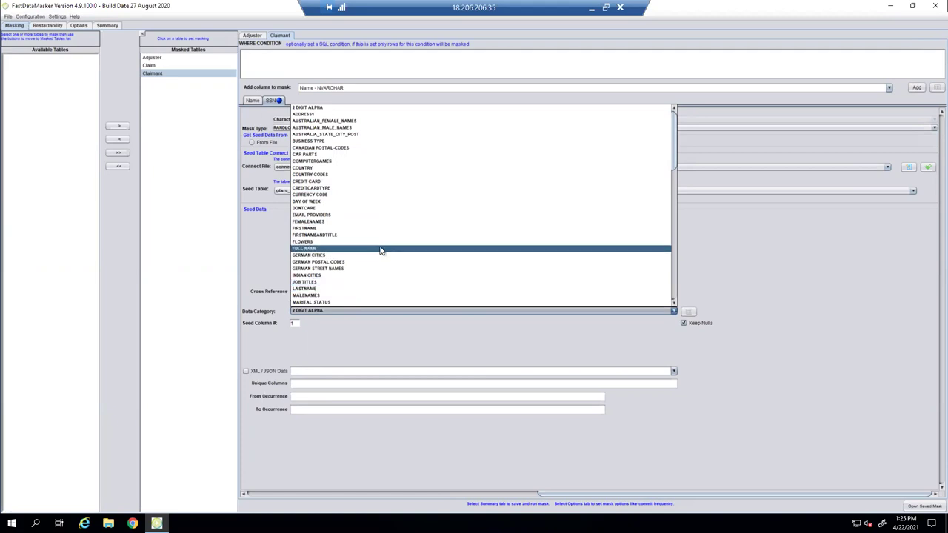
{"action": "scroll", "coordinate": [374, 285], "scroll_direction": "down", "scroll_amount": 1}
{"action": "scroll", "coordinate": [374, 285], "scroll_direction": "down", "scroll_amount": 9}
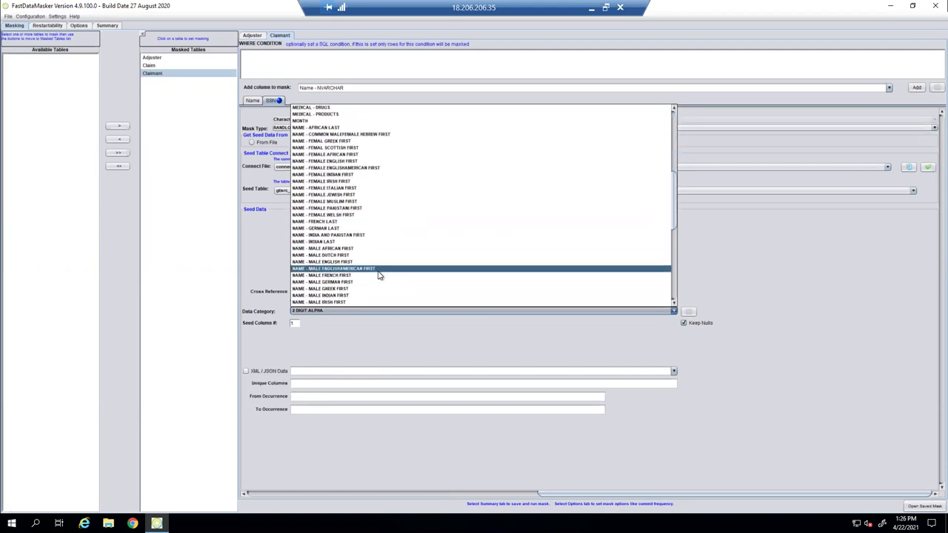
{"action": "scroll", "coordinate": [377, 275], "scroll_direction": "down", "scroll_amount": 6}
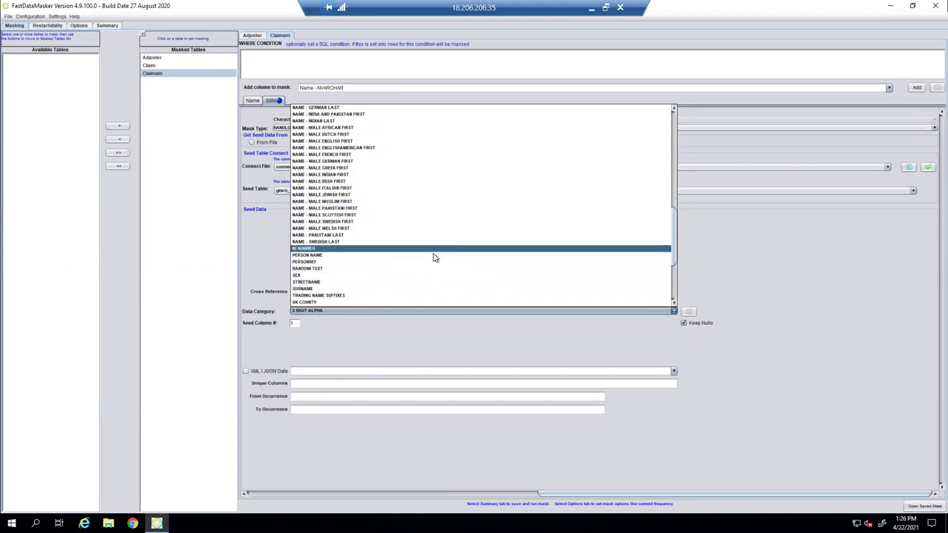
{"action": "scroll", "coordinate": [405, 277], "scroll_direction": "down", "scroll_amount": 1}
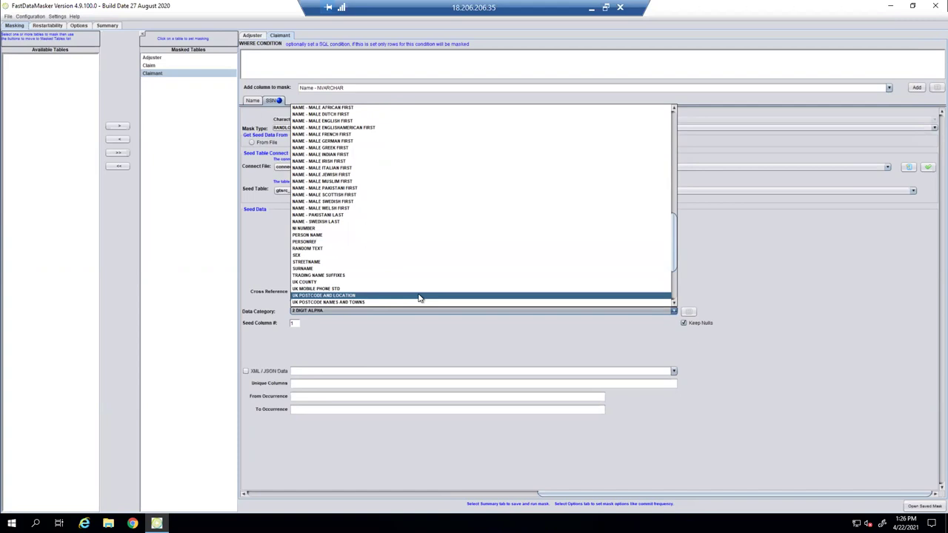
{"action": "scroll", "coordinate": [419, 296], "scroll_direction": "down", "scroll_amount": 2}
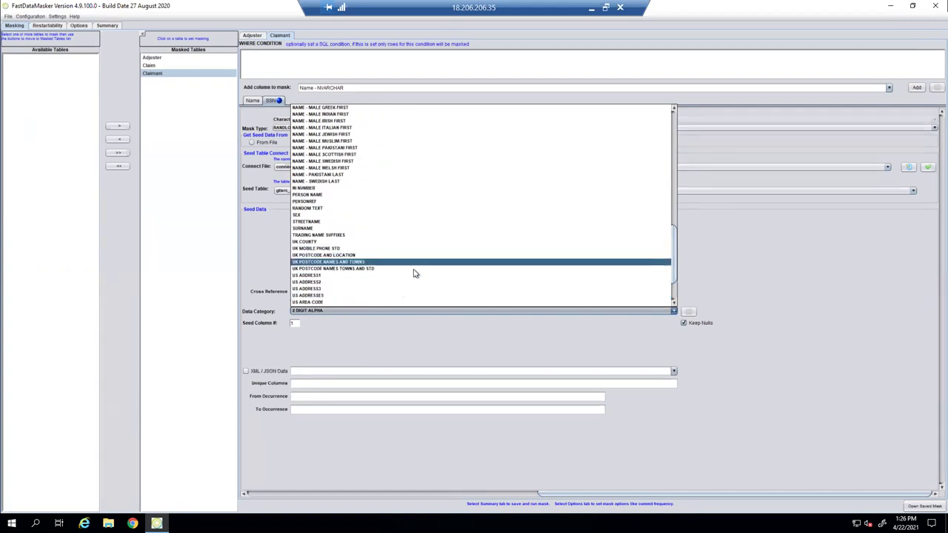
{"action": "scroll", "coordinate": [413, 274], "scroll_direction": "down", "scroll_amount": 2}
{"action": "scroll", "coordinate": [413, 277], "scroll_direction": "down", "scroll_amount": 1}
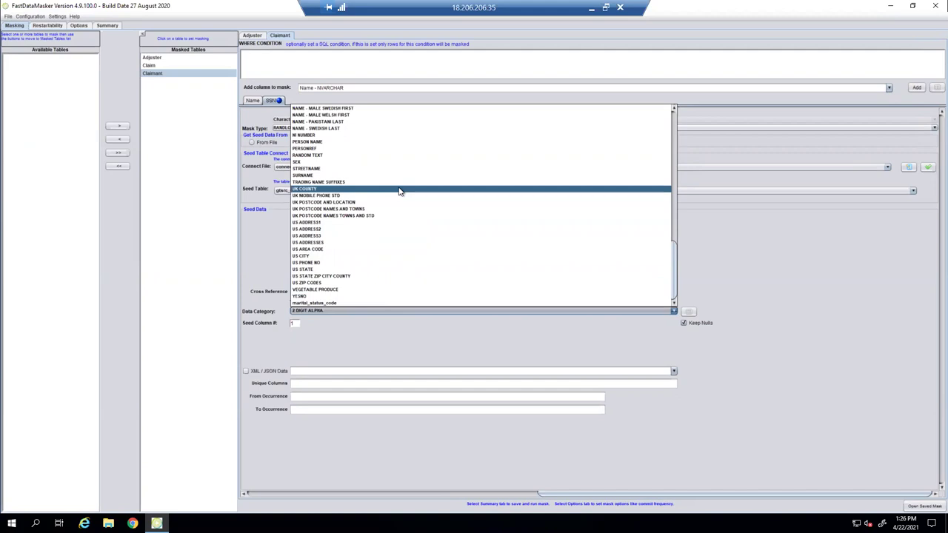
{"action": "scroll", "coordinate": [397, 200], "scroll_direction": "up", "scroll_amount": 2}
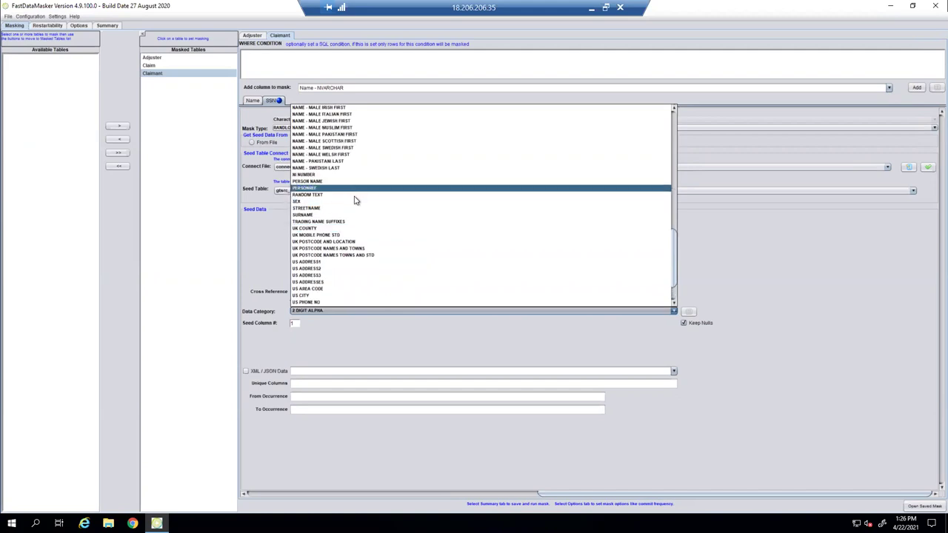
{"action": "scroll", "coordinate": [371, 182], "scroll_direction": "up", "scroll_amount": 12}
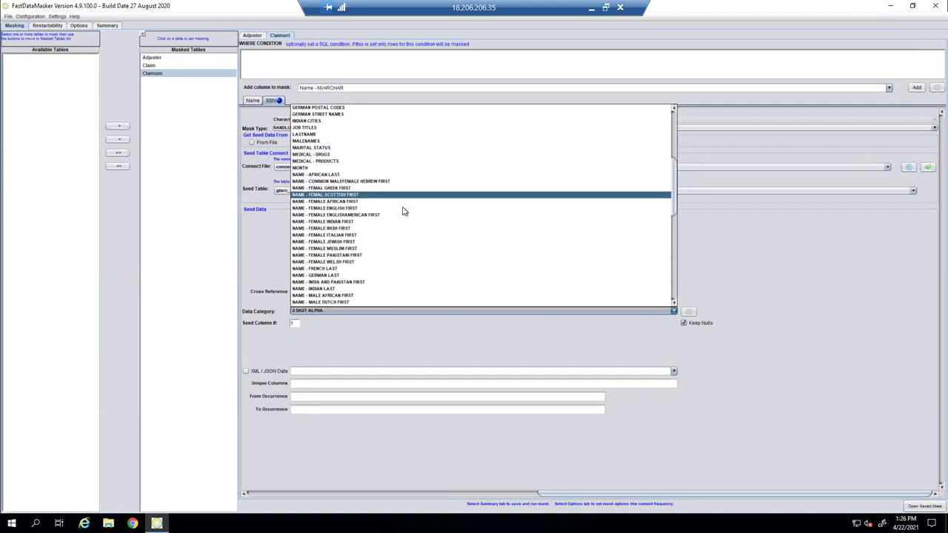
{"action": "scroll", "coordinate": [411, 133], "scroll_direction": "up", "scroll_amount": 5}
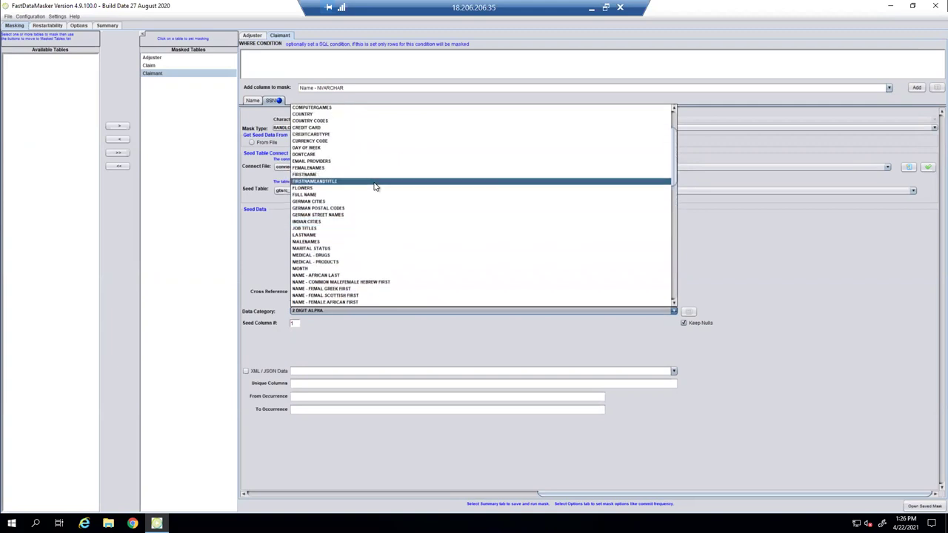
{"action": "scroll", "coordinate": [385, 183], "scroll_direction": "up", "scroll_amount": 3}
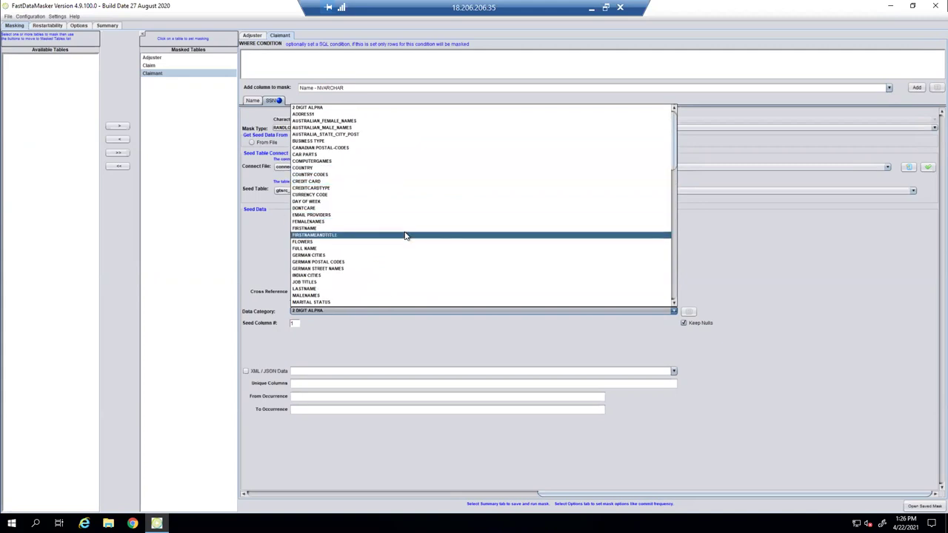
{"action": "scroll", "coordinate": [407, 248], "scroll_direction": "down", "scroll_amount": 7}
{"action": "scroll", "coordinate": [407, 261], "scroll_direction": "down", "scroll_amount": 9}
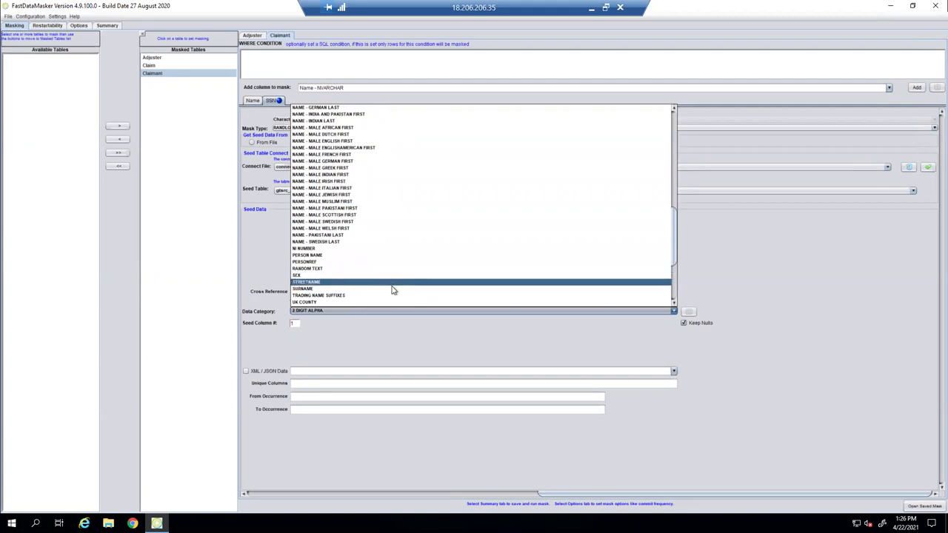
{"action": "scroll", "coordinate": [393, 296], "scroll_direction": "down", "scroll_amount": 4}
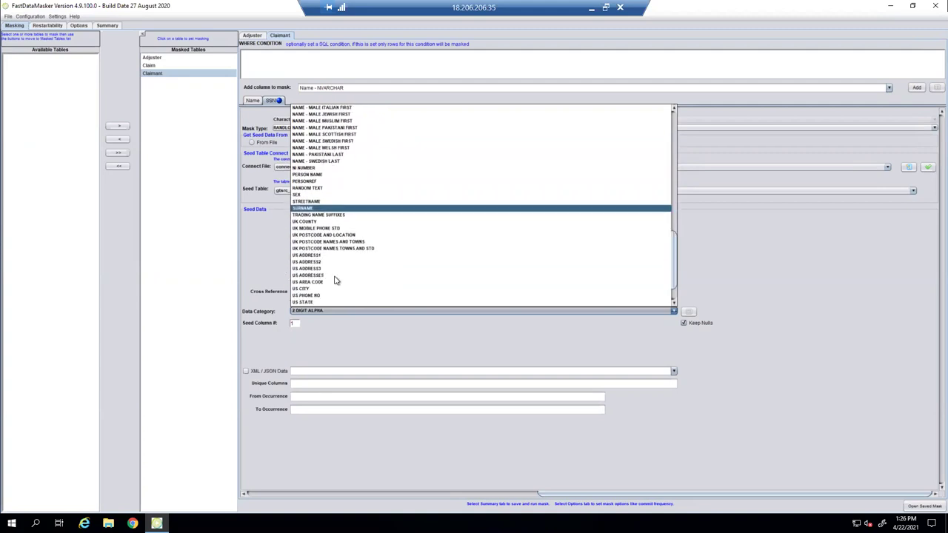
{"action": "scroll", "coordinate": [387, 285], "scroll_direction": "down", "scroll_amount": 2}
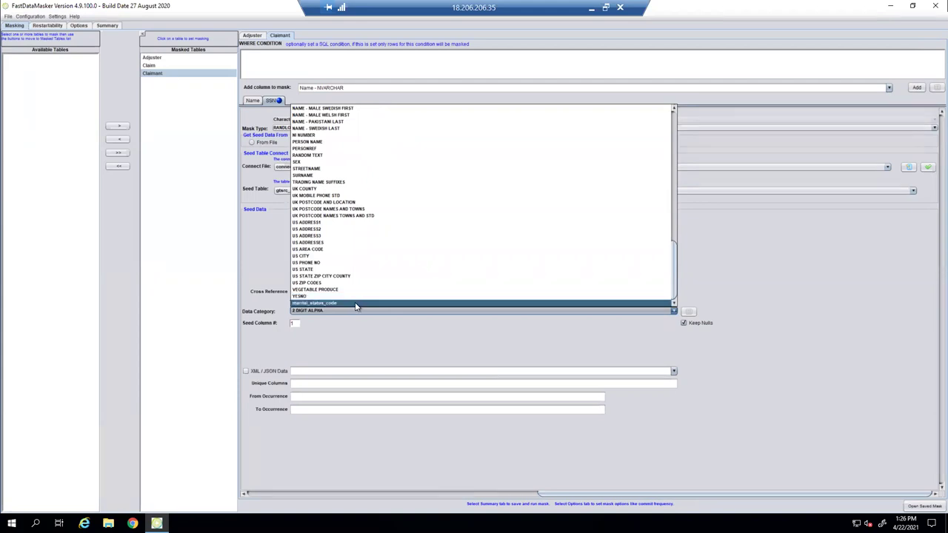
{"action": "scroll", "coordinate": [408, 216], "scroll_direction": "up", "scroll_amount": 4}
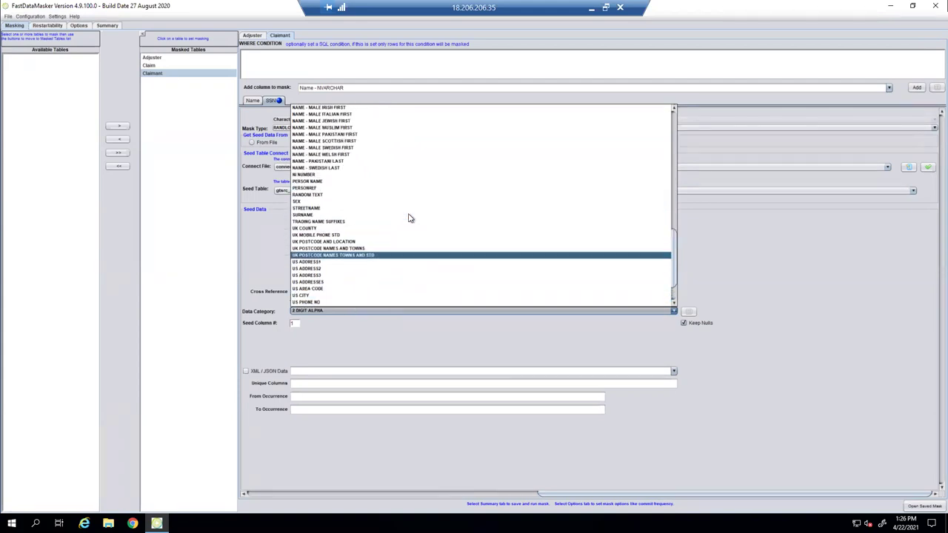
{"action": "left_click", "coordinate": [862, 276]}
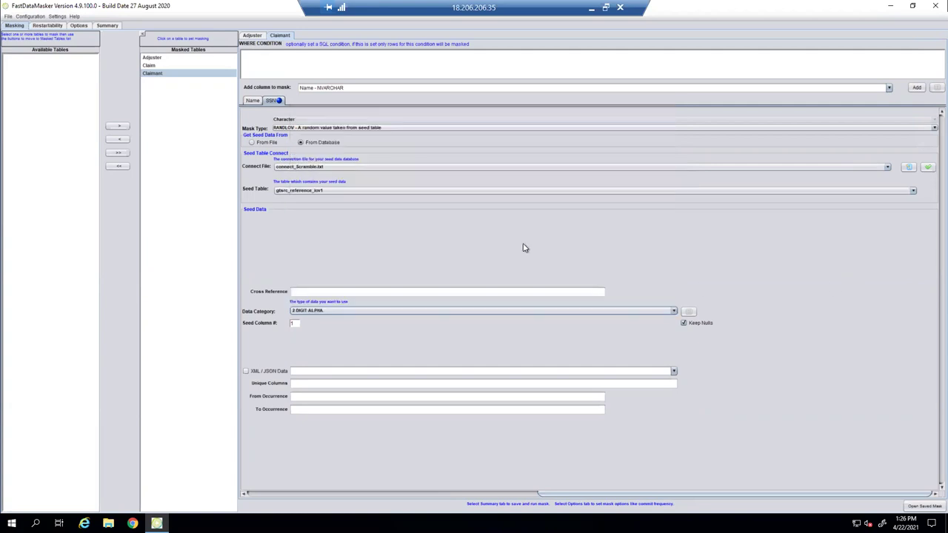
{"action": "left_click", "coordinate": [280, 102]}
Step: Confirm the SSN mask removal and bring up the Claim table's masking settings
{"action": "left_click", "coordinate": [607, 286]}
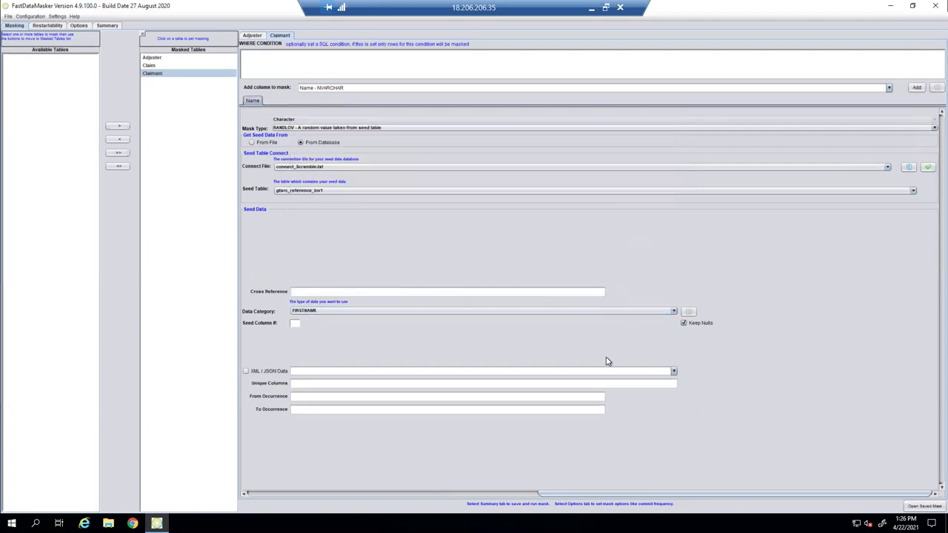
{"action": "left_click", "coordinate": [149, 65]}
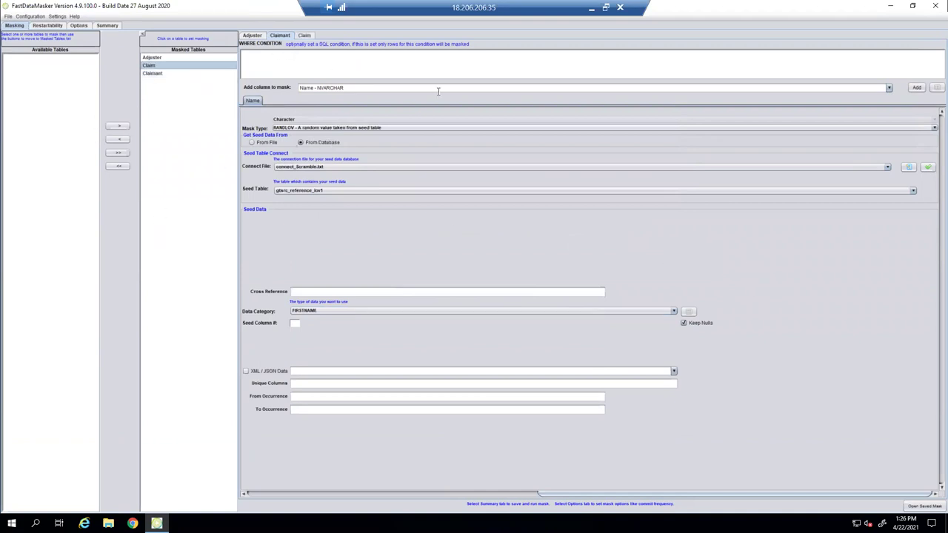
{"action": "left_click", "coordinate": [302, 35]}
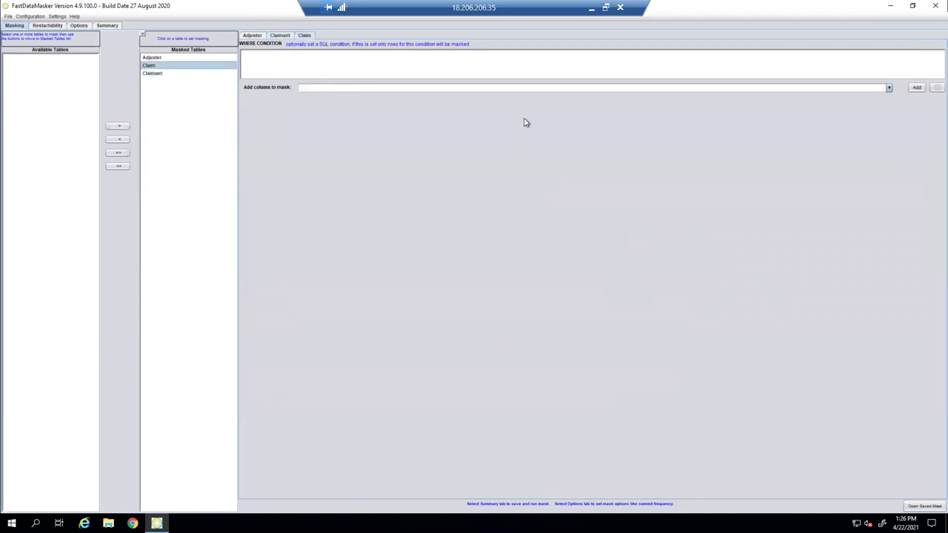
Step: Add ClaimantName as a column to mask in the Claim table
{"action": "left_click", "coordinate": [889, 88]}
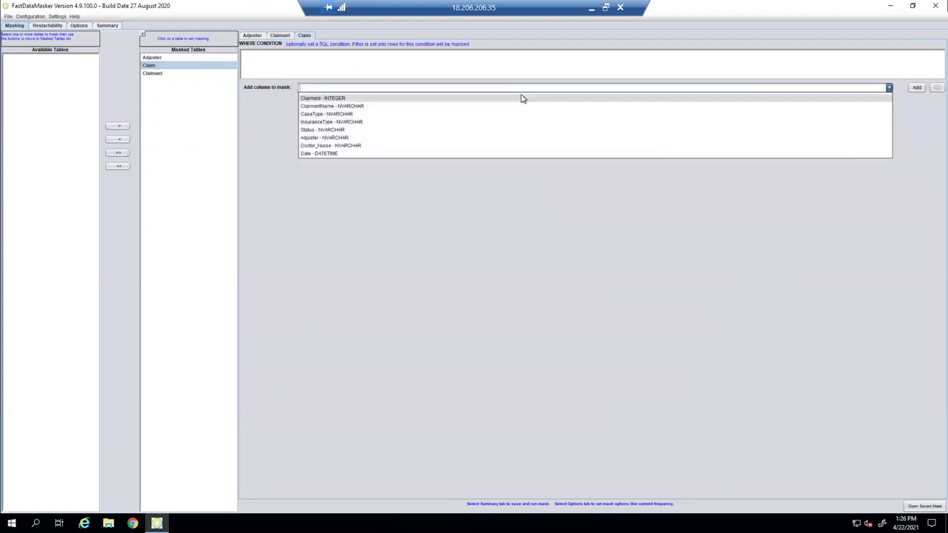
{"action": "left_click", "coordinate": [504, 108]}
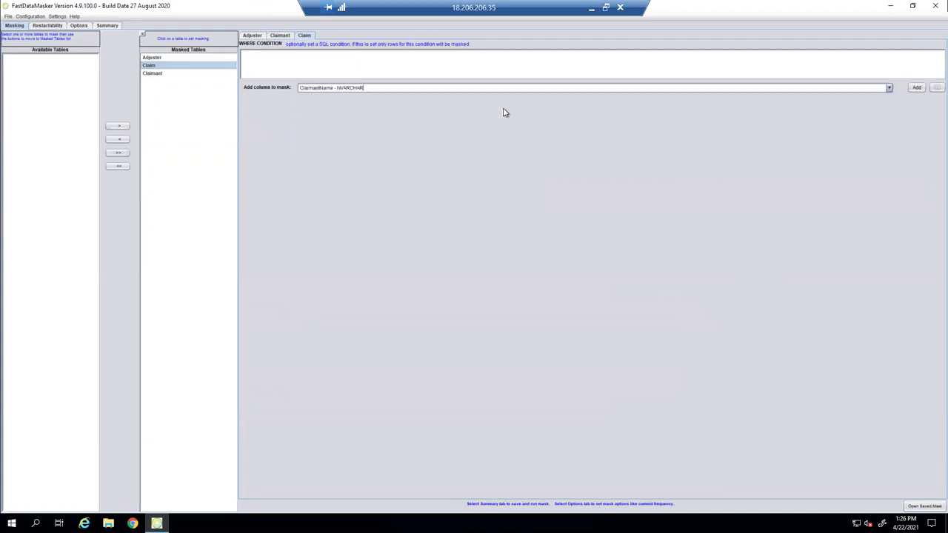
{"action": "left_click", "coordinate": [916, 88]}
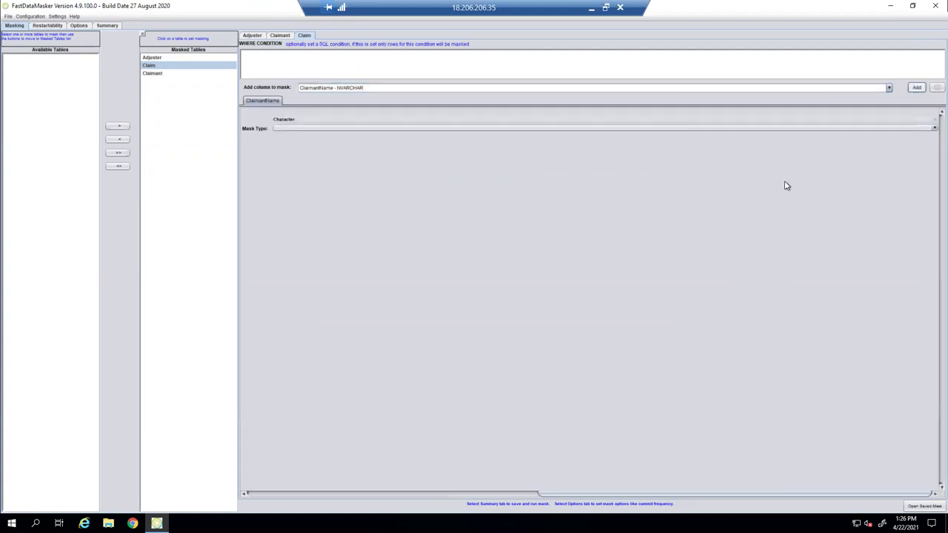
Step: Set ClaimantName's mask type to RANDLOV with seed data taken from the database
{"action": "left_click", "coordinate": [913, 129]}
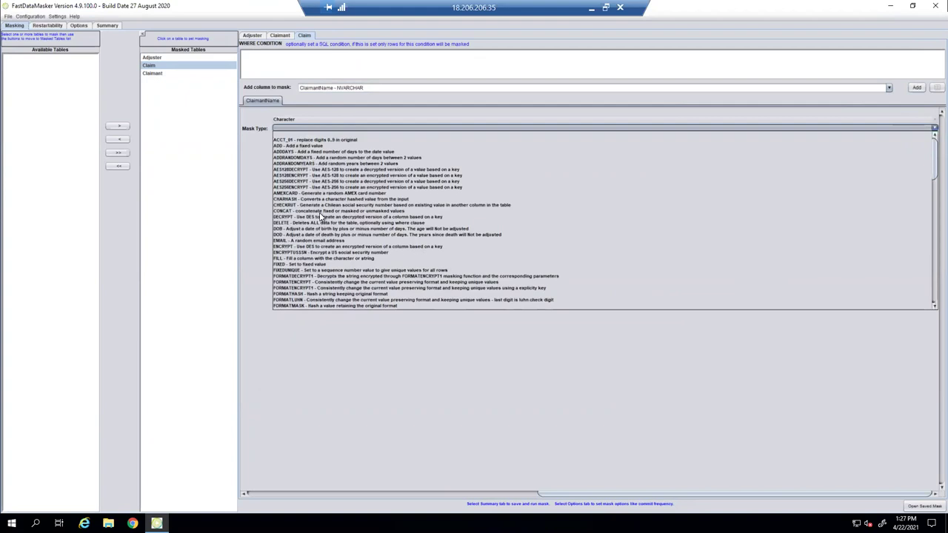
{"action": "scroll", "coordinate": [325, 194], "scroll_direction": "down", "scroll_amount": 8}
{"action": "scroll", "coordinate": [322, 204], "scroll_direction": "down", "scroll_amount": 6}
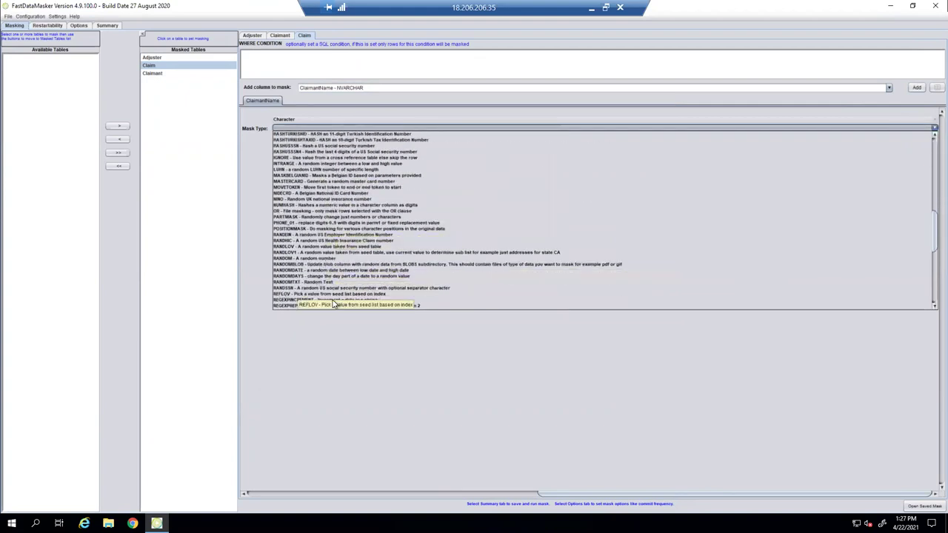
{"action": "scroll", "coordinate": [325, 295], "scroll_direction": "down", "scroll_amount": 4}
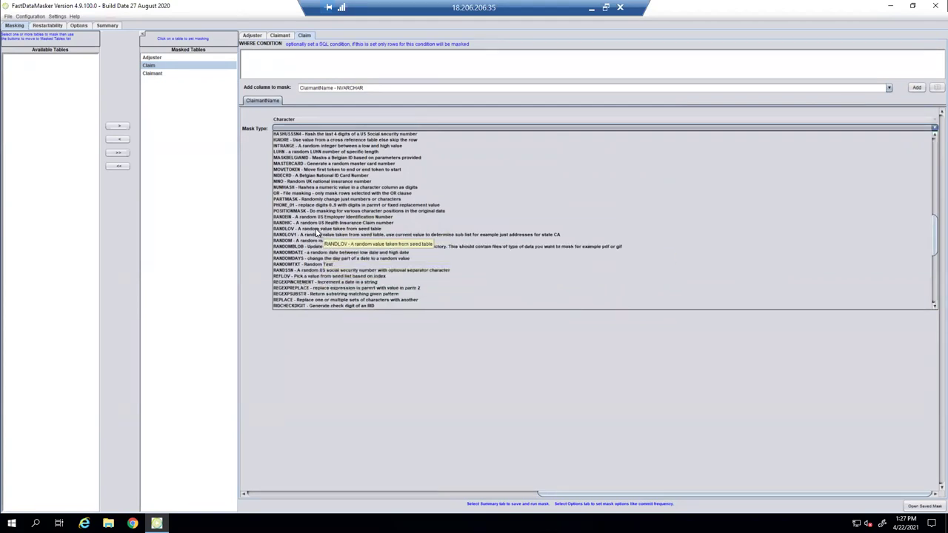
{"action": "left_click", "coordinate": [315, 228]}
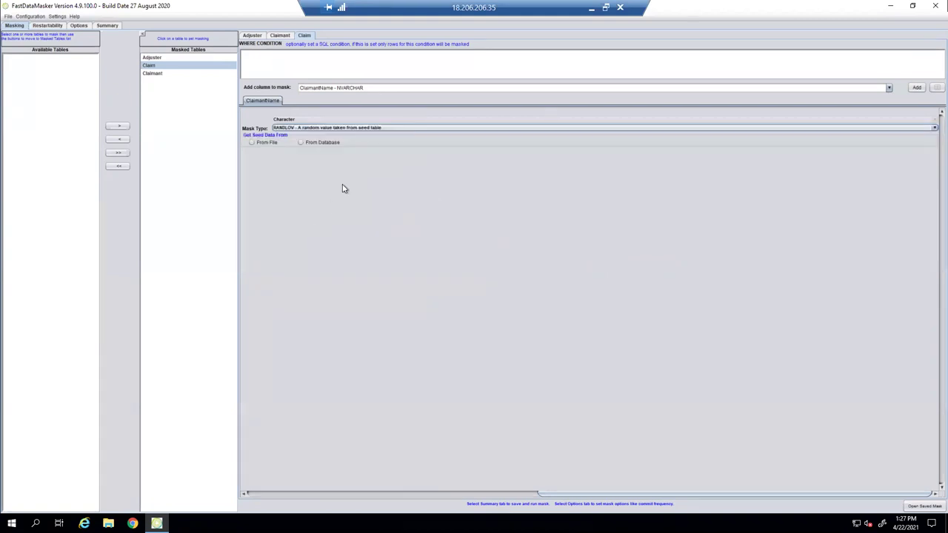
{"action": "left_click", "coordinate": [301, 143]}
Step: Link the Adjuster column to the ClaimantName mask using the AA sample value
{"action": "left_click", "coordinate": [533, 274]}
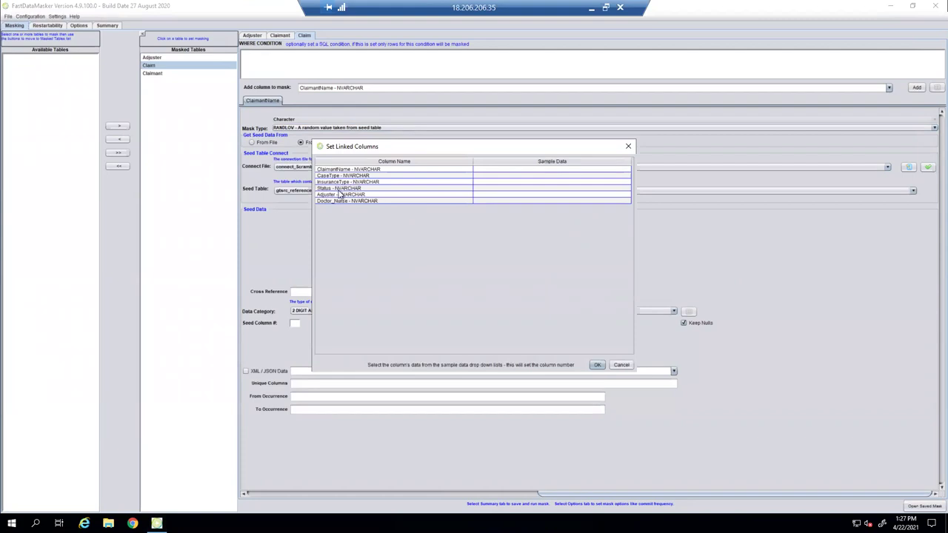
{"action": "left_click", "coordinate": [360, 195]}
{"action": "left_click", "coordinate": [626, 196]}
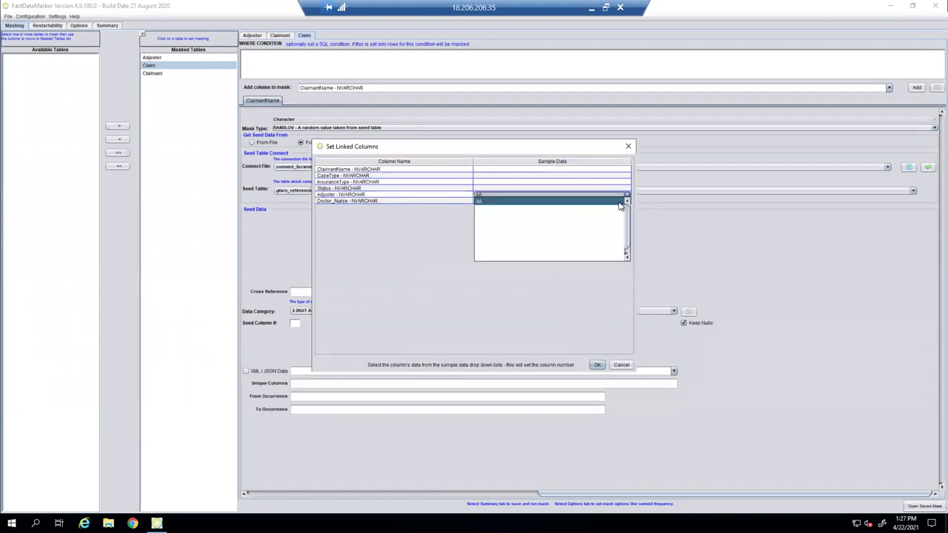
{"action": "left_click", "coordinate": [619, 202]}
{"action": "left_click", "coordinate": [597, 364]}
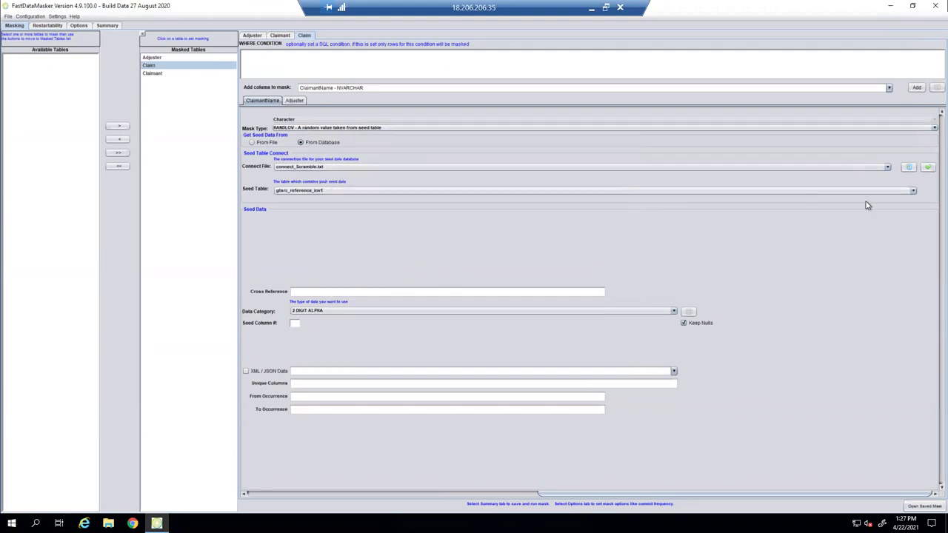
Step: Set the Adjuster's data category to AUSTRALIAN_MALE_NAMES
{"action": "left_click", "coordinate": [649, 311]}
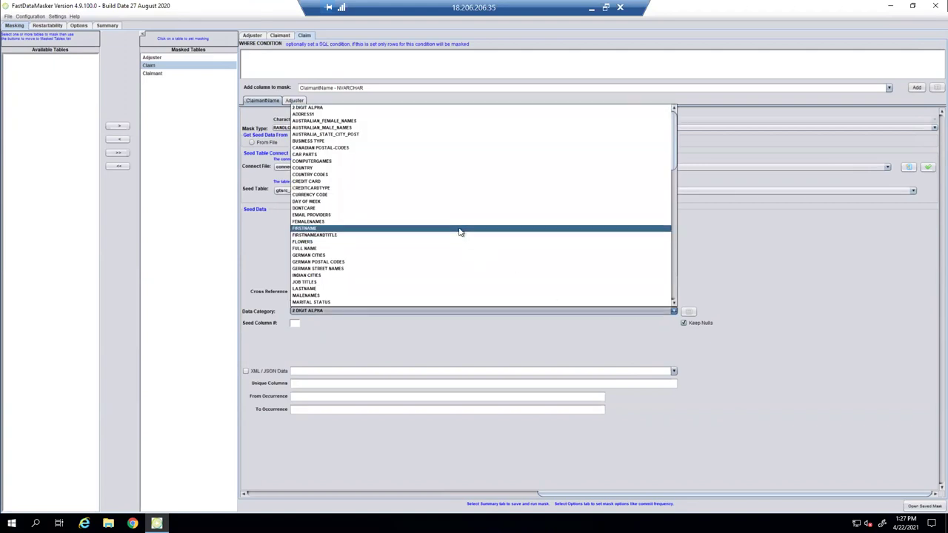
{"action": "key", "text": "Escape"}
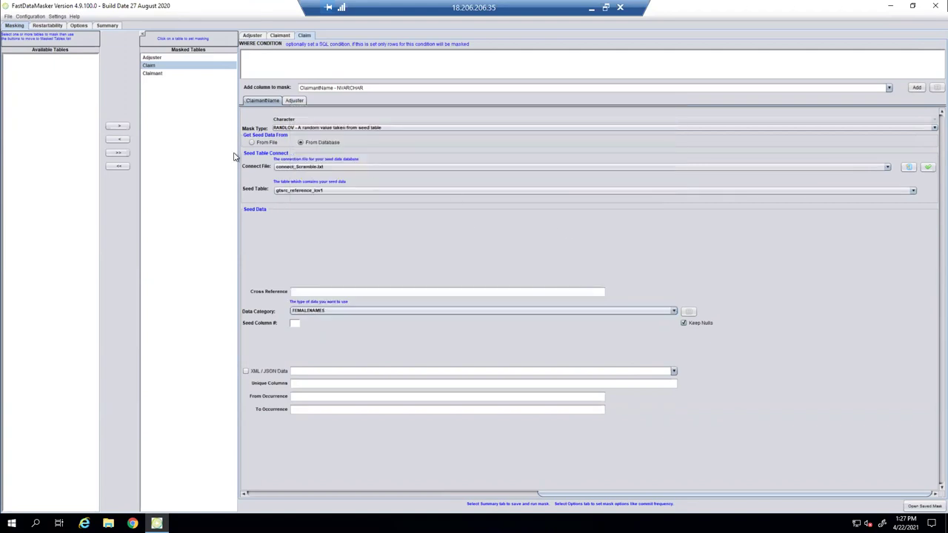
{"action": "left_click", "coordinate": [601, 311]}
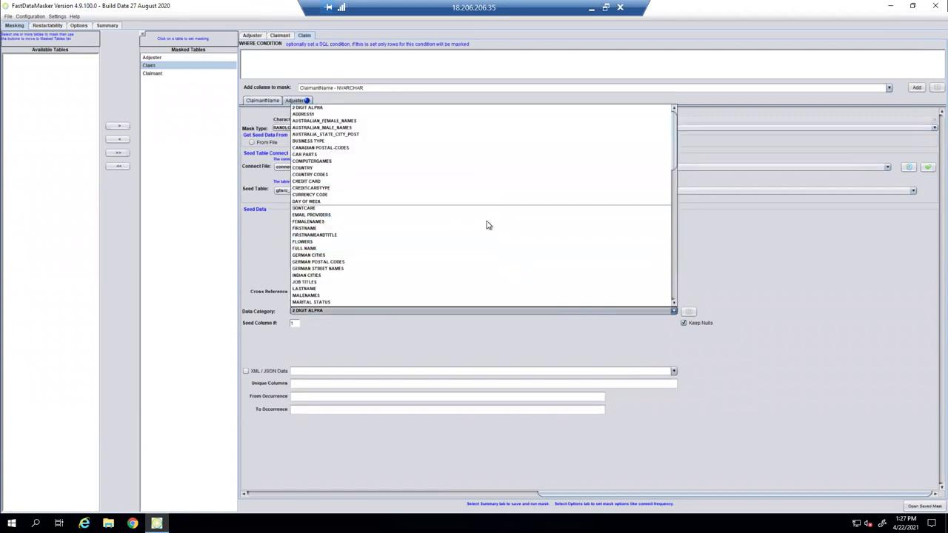
{"action": "left_click", "coordinate": [415, 128]}
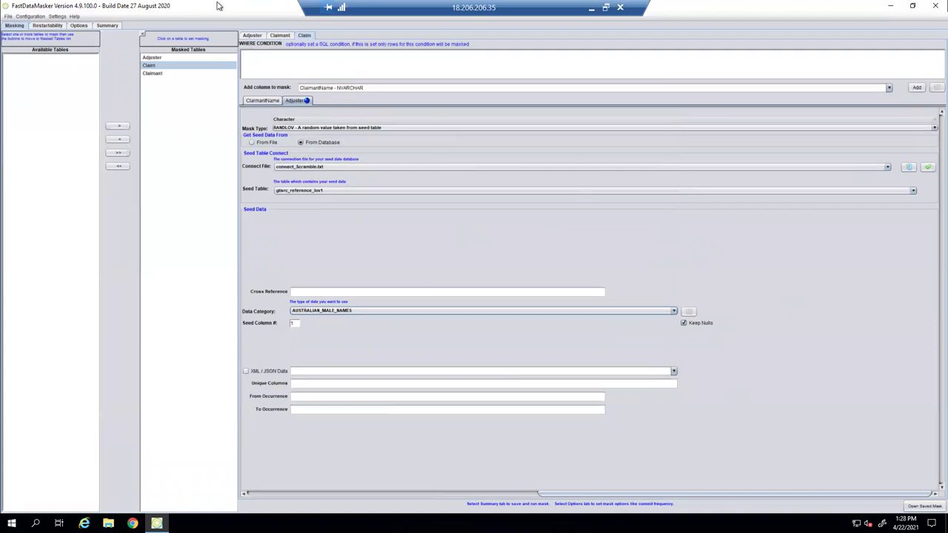
Step: Switch FastDataMasker's view to list masking options such as AUDIT, BATCHSIZE and COMMIT with descriptions
{"action": "left_click", "coordinate": [62, 28]}
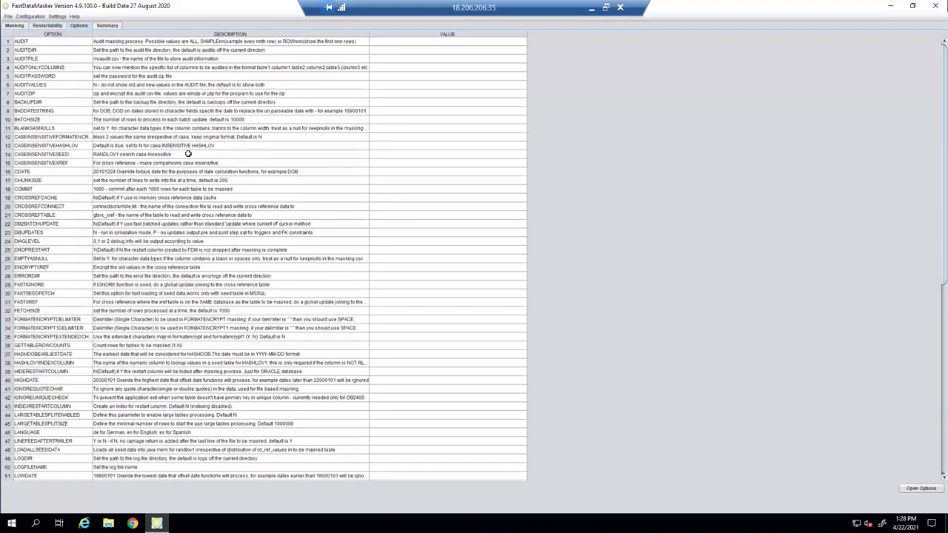
Step: Browse the Options table and read the AUDITDIR, CHUNKSIZE and COMMIT descriptions
{"action": "scroll", "coordinate": [189, 156], "scroll_direction": "down", "scroll_amount": 1}
{"action": "scroll", "coordinate": [188, 156], "scroll_direction": "down", "scroll_amount": 9}
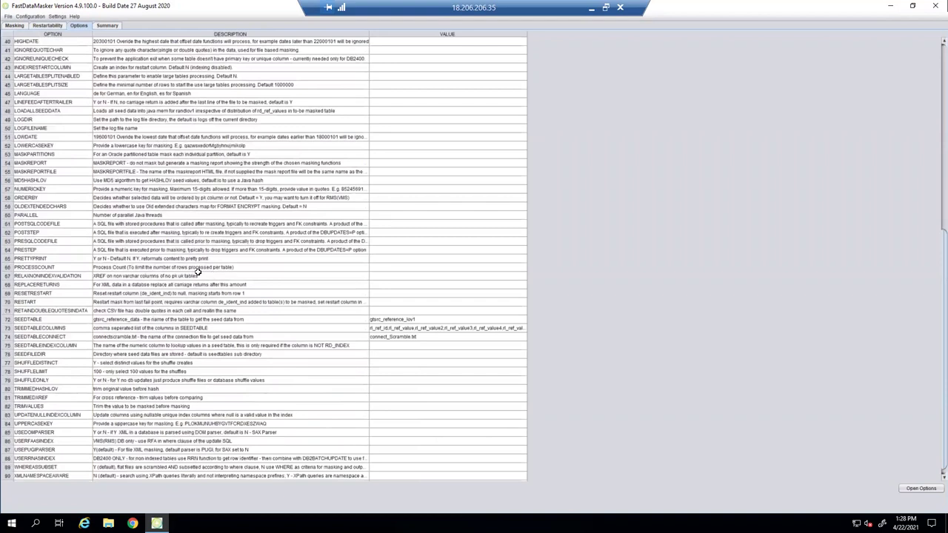
{"action": "scroll", "coordinate": [199, 275], "scroll_direction": "up", "scroll_amount": 5}
{"action": "scroll", "coordinate": [140, 156], "scroll_direction": "up", "scroll_amount": 8}
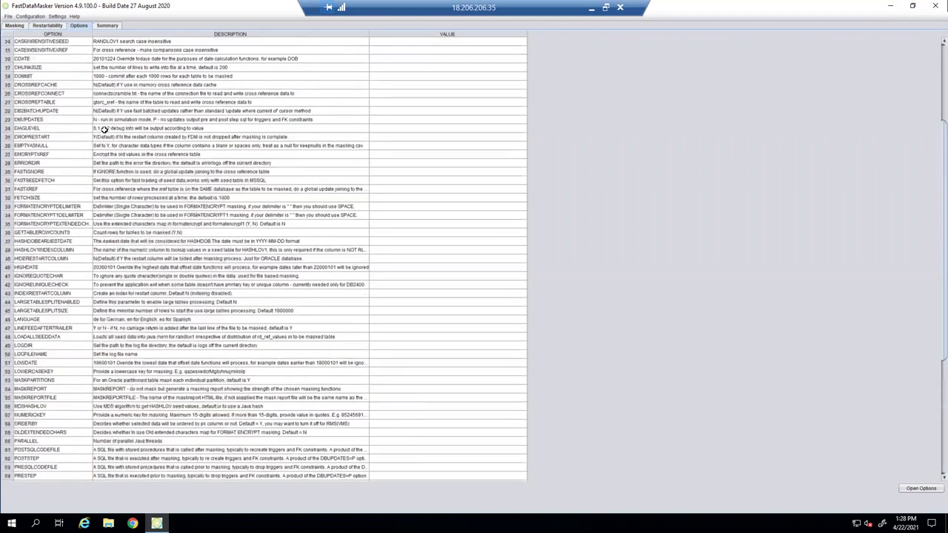
{"action": "left_click", "coordinate": [53, 49]}
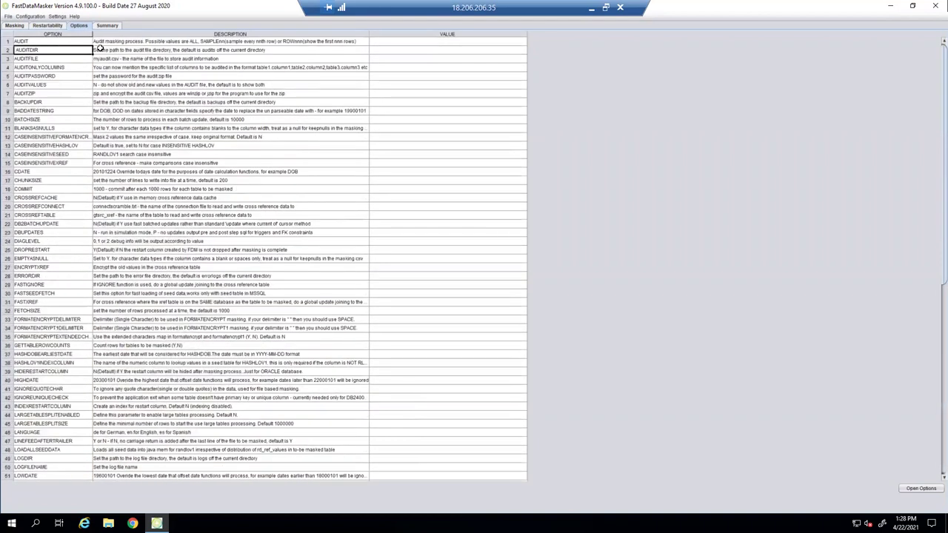
{"action": "double_click", "coordinate": [166, 49]}
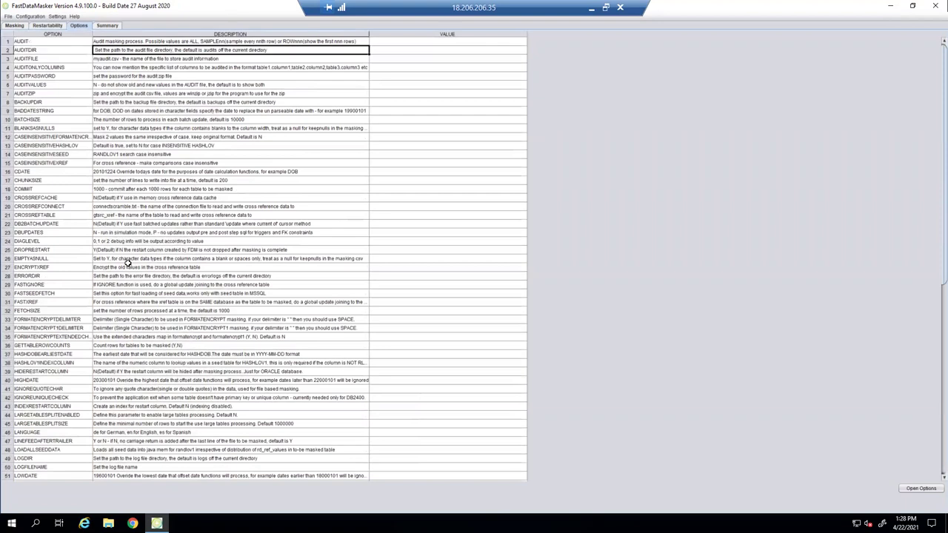
{"action": "left_click", "coordinate": [41, 179]}
{"action": "double_click", "coordinate": [133, 178]}
{"action": "double_click", "coordinate": [121, 189]}
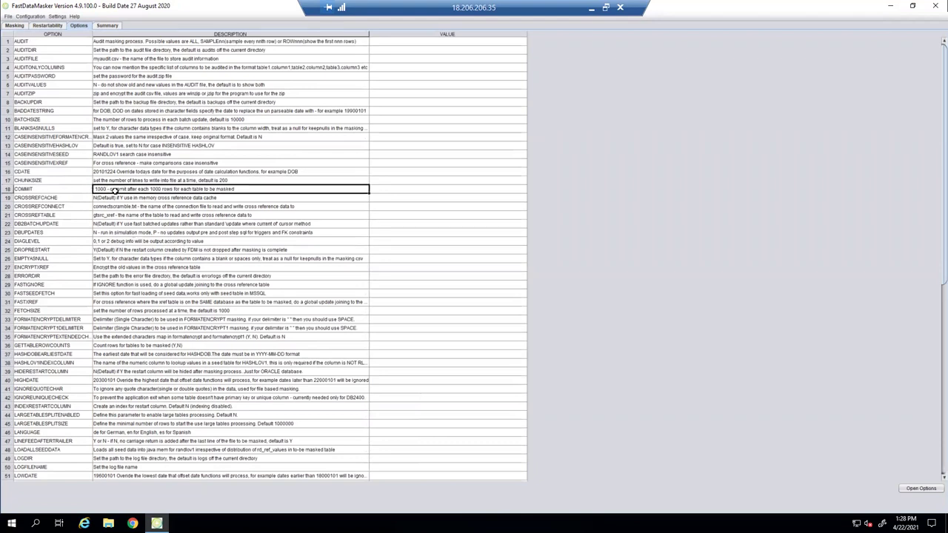
Step: Scroll further, select the DESCRIPTION column, then show the Summary of four RANDLOV masking rules
{"action": "scroll", "coordinate": [194, 279], "scroll_direction": "down", "scroll_amount": 4}
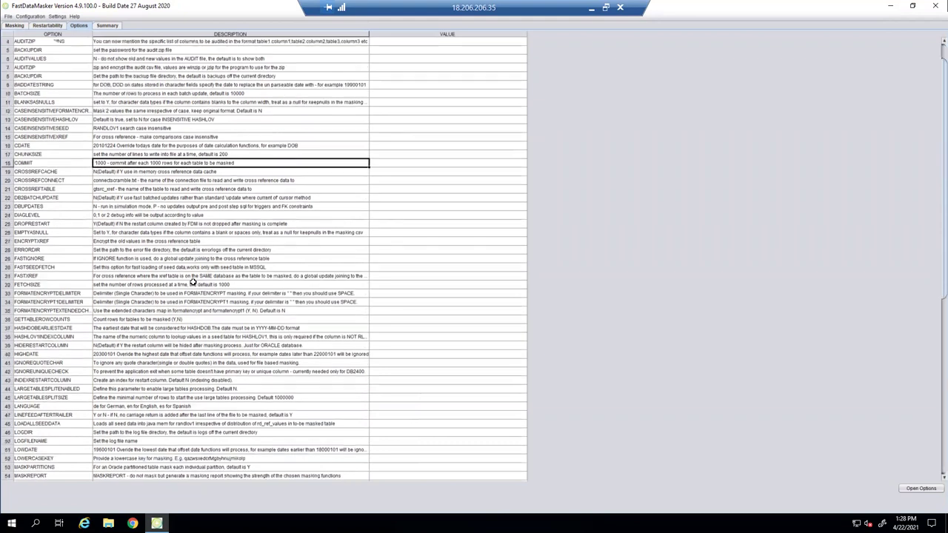
{"action": "scroll", "coordinate": [194, 283], "scroll_direction": "down", "scroll_amount": 9}
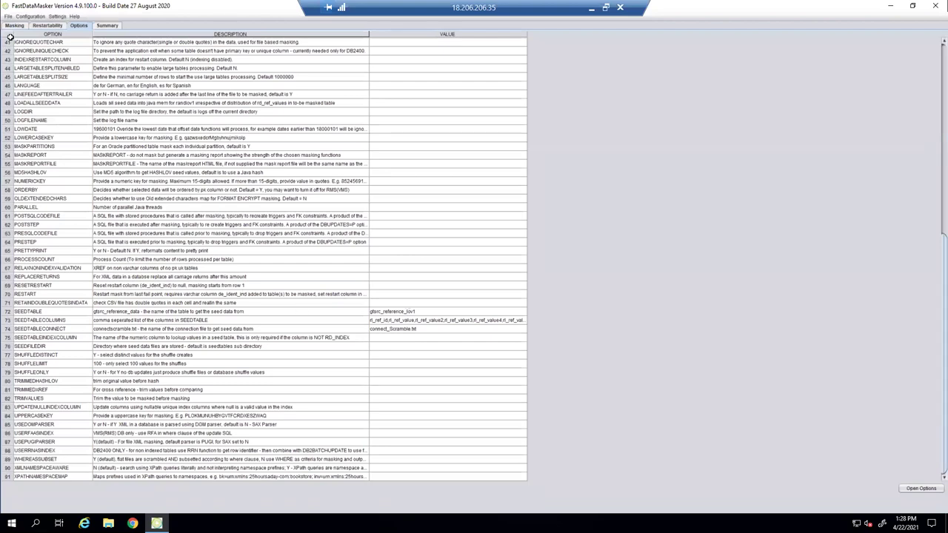
{"action": "left_click", "coordinate": [106, 35]}
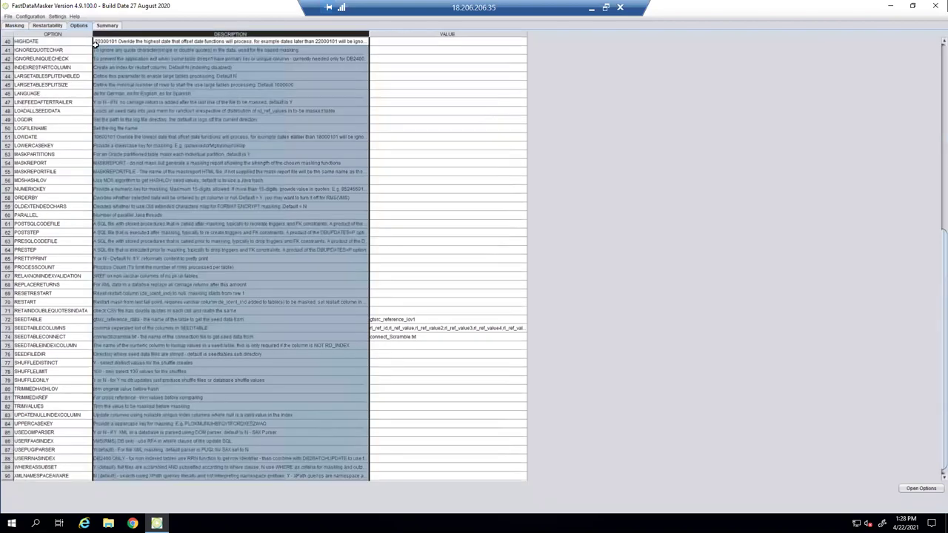
{"action": "left_click", "coordinate": [108, 27]}
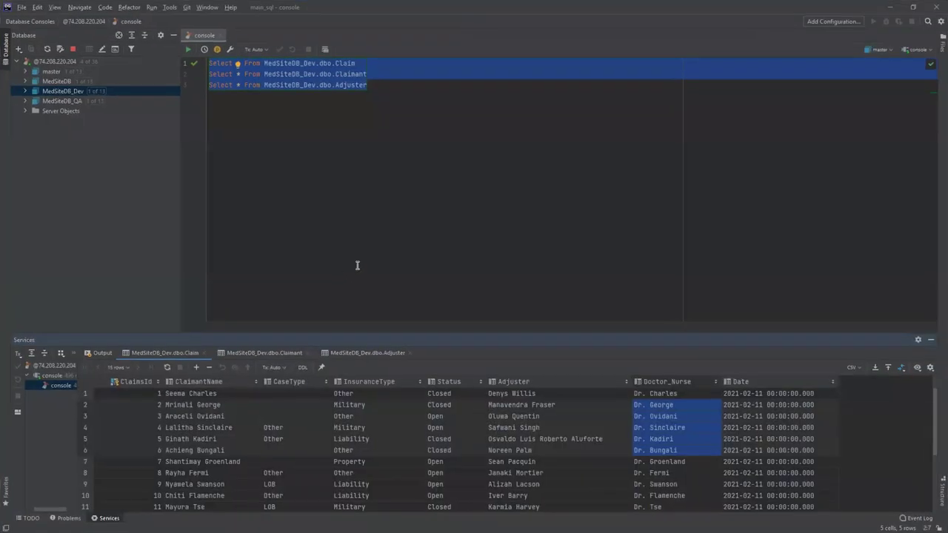
Step: Check the Claimant and Adjuster query results in DataGrip, then choose Save & Run Mask
{"action": "left_click", "coordinate": [360, 264]}
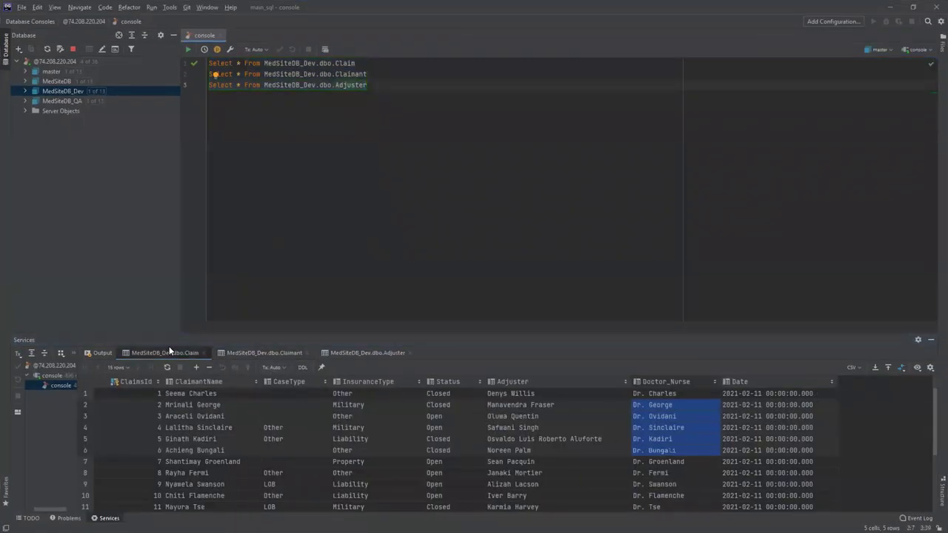
{"action": "left_click", "coordinate": [287, 355]}
{"action": "left_click", "coordinate": [353, 353]}
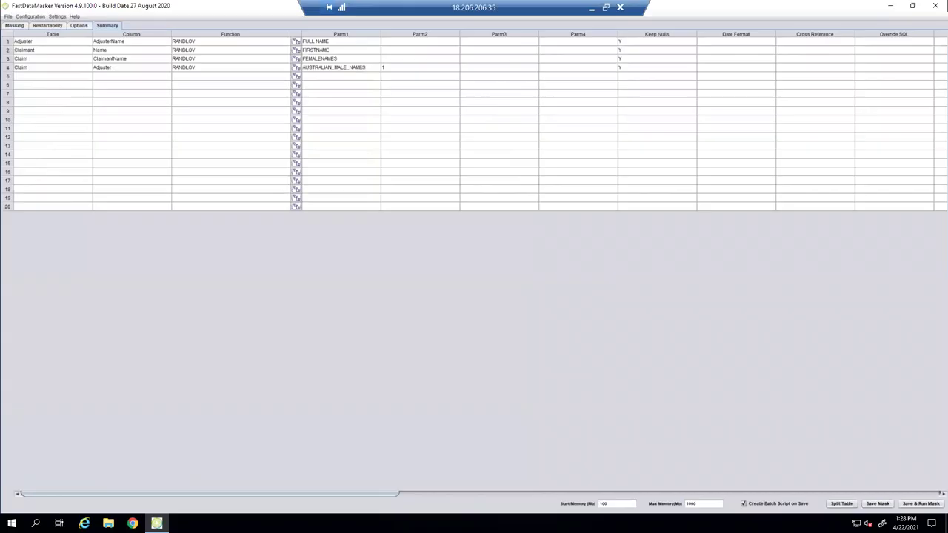
{"action": "left_click", "coordinate": [921, 503]}
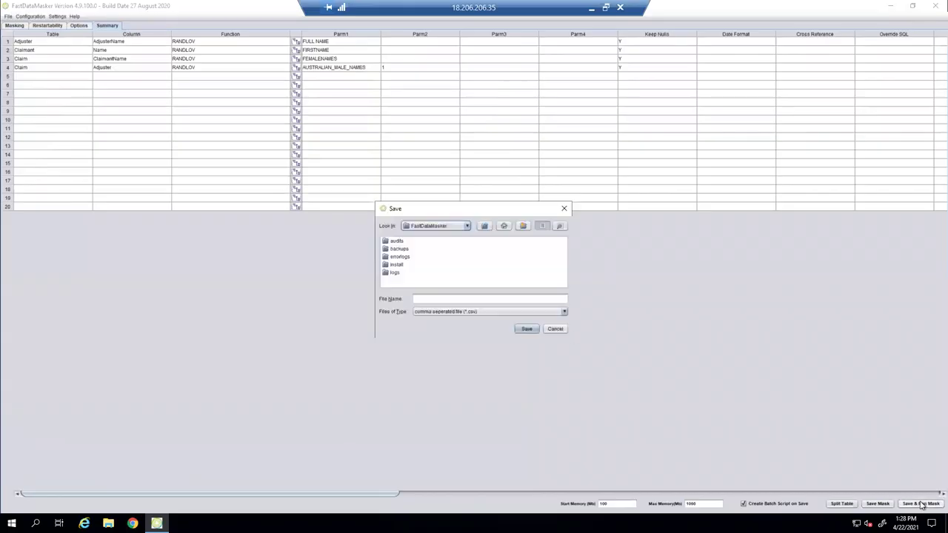
Step: Save the mask as 'mask' in the Desktop Mask_Demo folder
{"action": "left_click", "coordinate": [444, 226]}
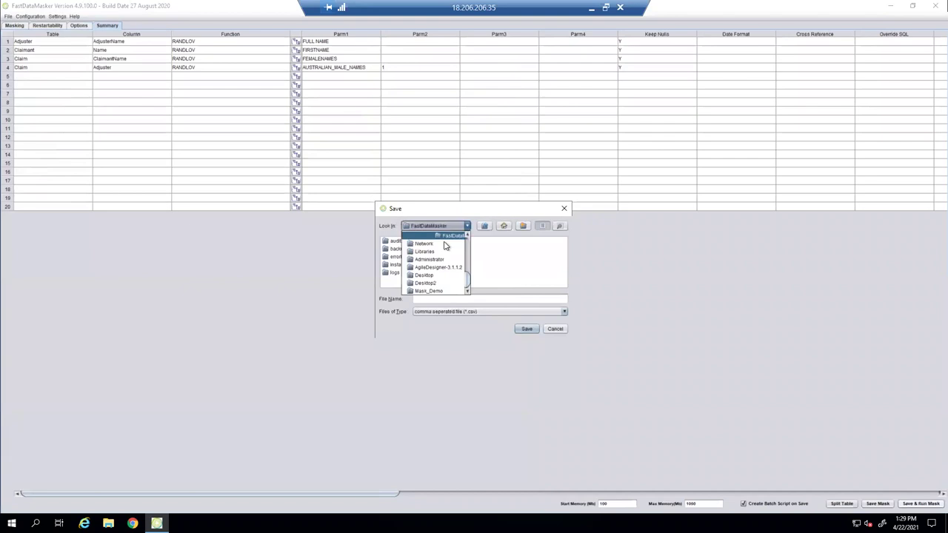
{"action": "left_click", "coordinate": [419, 242]}
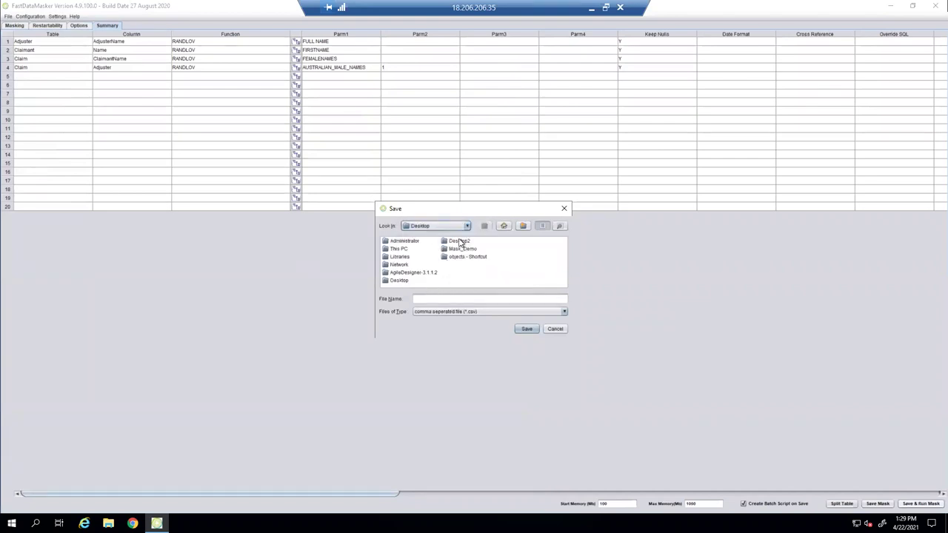
{"action": "left_click", "coordinate": [470, 250]}
{"action": "double_click", "coordinate": [470, 249]}
{"action": "left_click", "coordinate": [465, 297]}
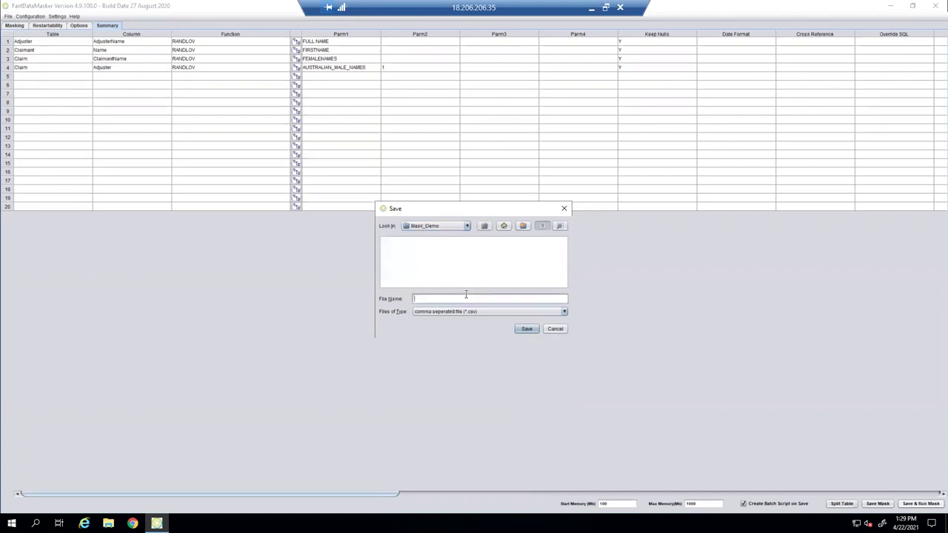
{"action": "type", "text": "mask"}
{"action": "key", "text": "Return"}
{"action": "key", "text": "Return"}
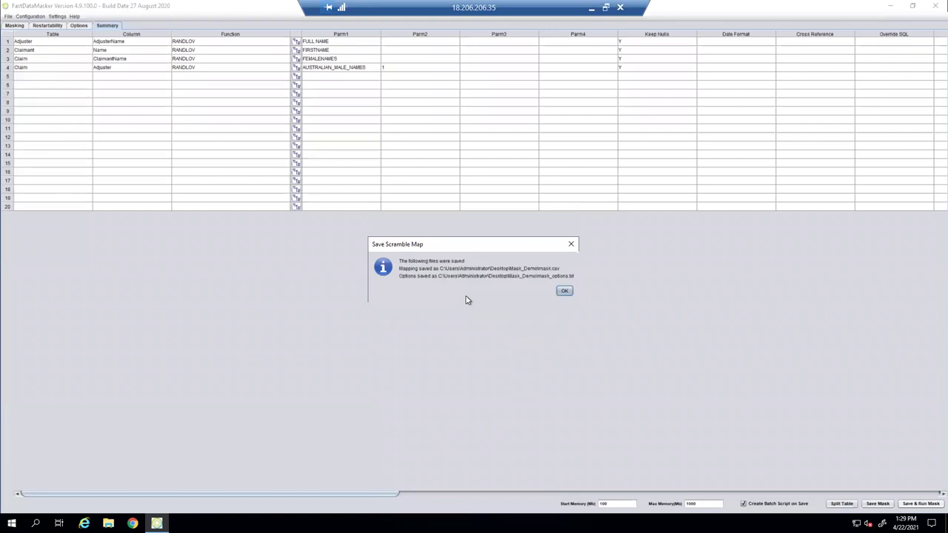
Step: Run the masking to completion, with 15 rows updated per table, and close the log
{"action": "left_click", "coordinate": [563, 292]}
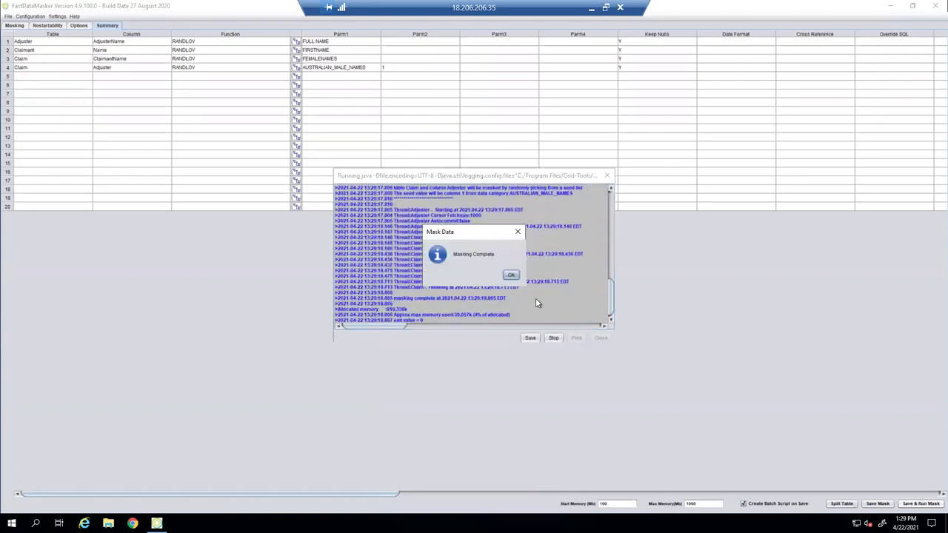
{"action": "left_click", "coordinate": [510, 275]}
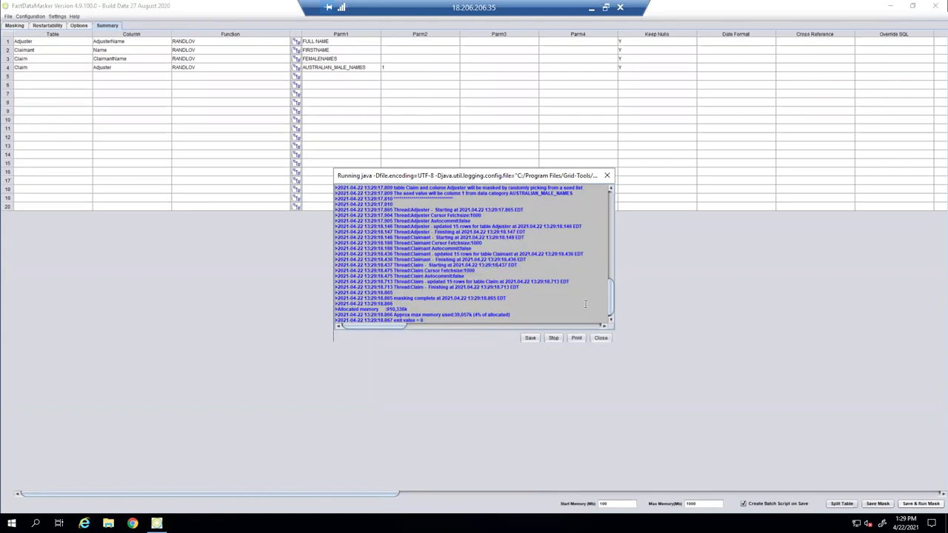
{"action": "left_click", "coordinate": [601, 338]}
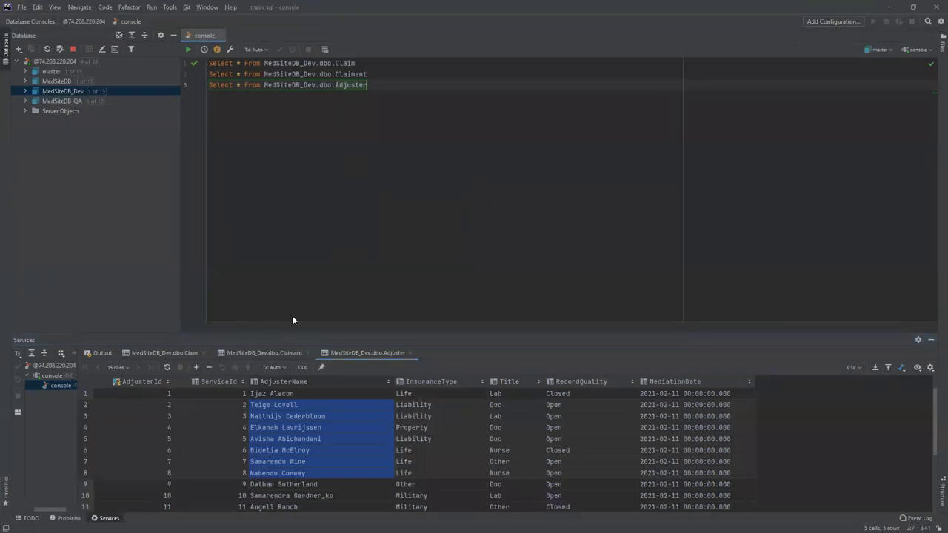
Step: Rerun the Adjuster and Claimant queries in DataGrip and inspect the masked names
{"action": "left_click_drag", "start_coordinate": [403, 87], "coordinate": [186, 88]}
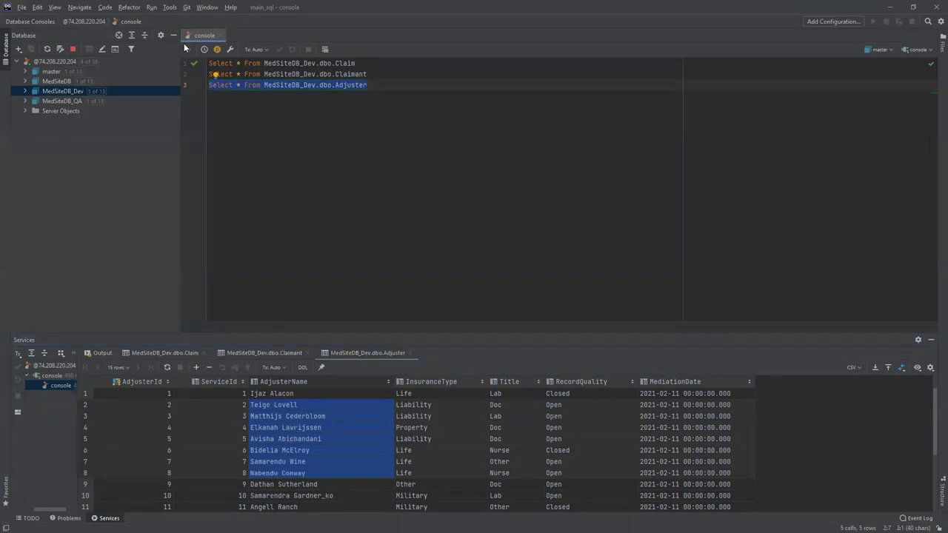
{"action": "key", "text": "ctrl+Return"}
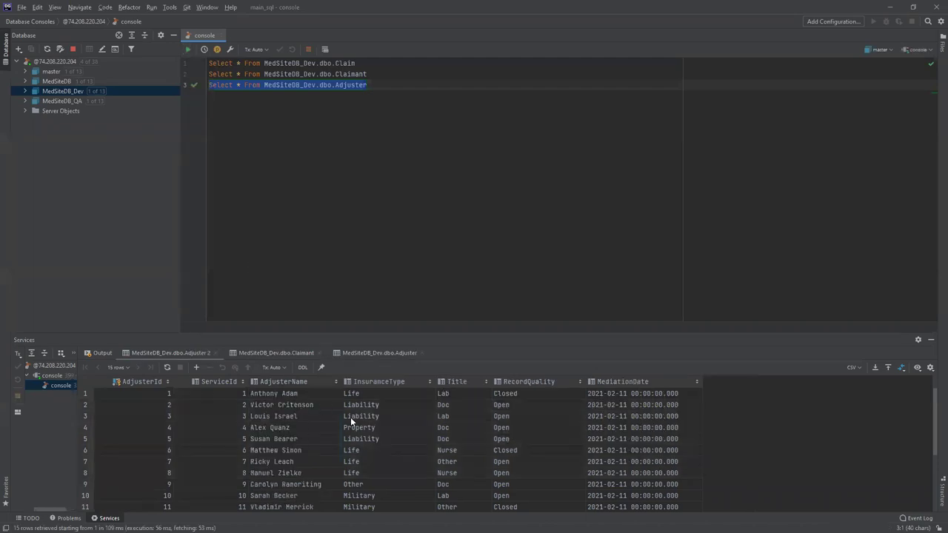
{"action": "left_click", "coordinate": [364, 140]}
{"action": "left_click_drag", "start_coordinate": [375, 77], "coordinate": [192, 80]}
{"action": "left_click", "coordinate": [288, 351]}
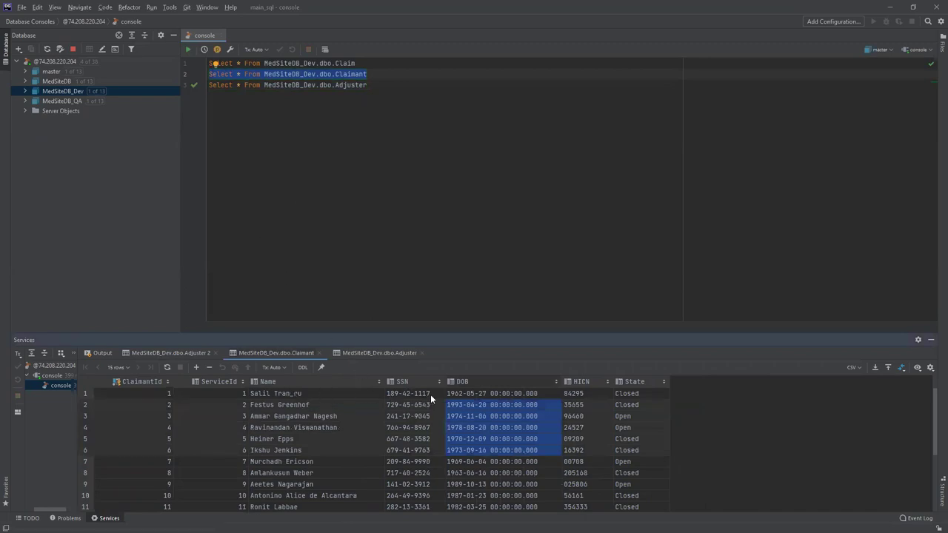
{"action": "left_click", "coordinate": [189, 50]}
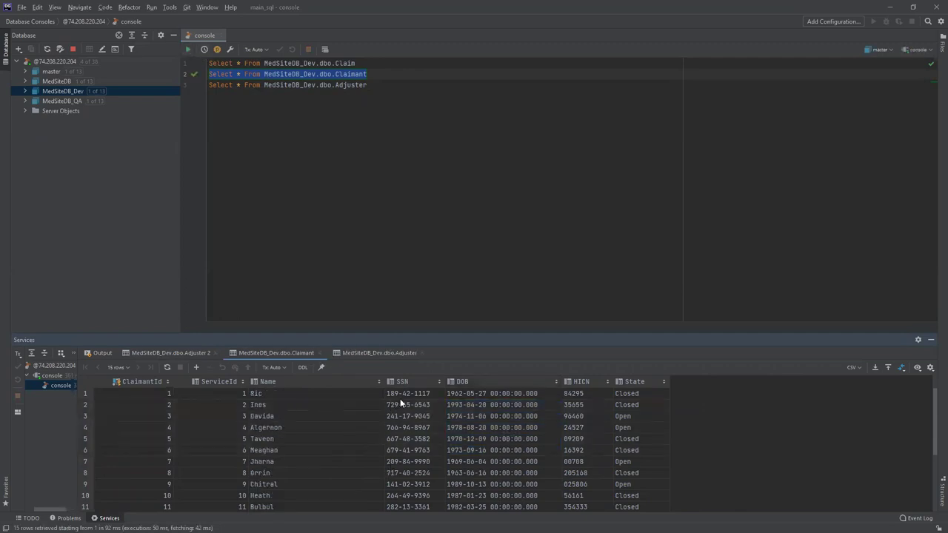
{"action": "left_click_drag", "start_coordinate": [335, 415], "coordinate": [319, 448]}
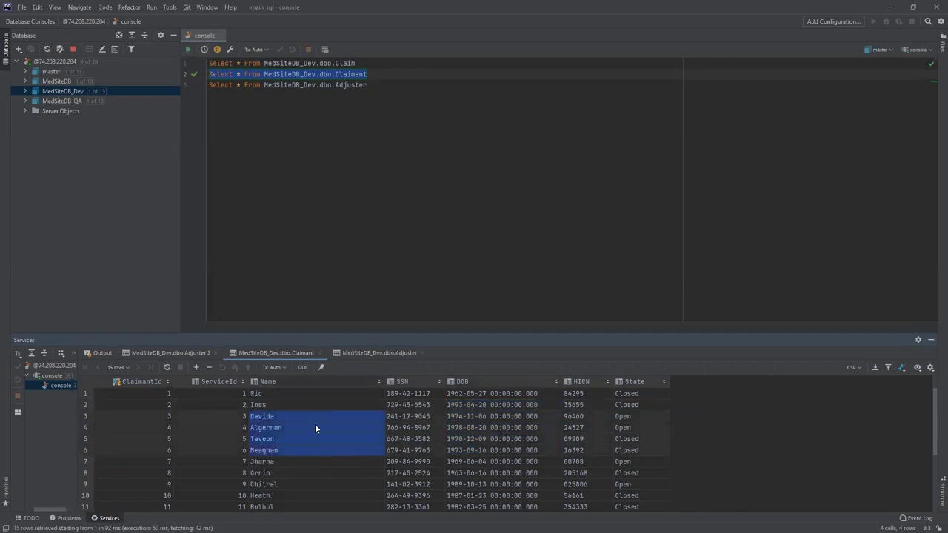
{"action": "left_click", "coordinate": [279, 393]}
{"action": "left_click", "coordinate": [378, 91]}
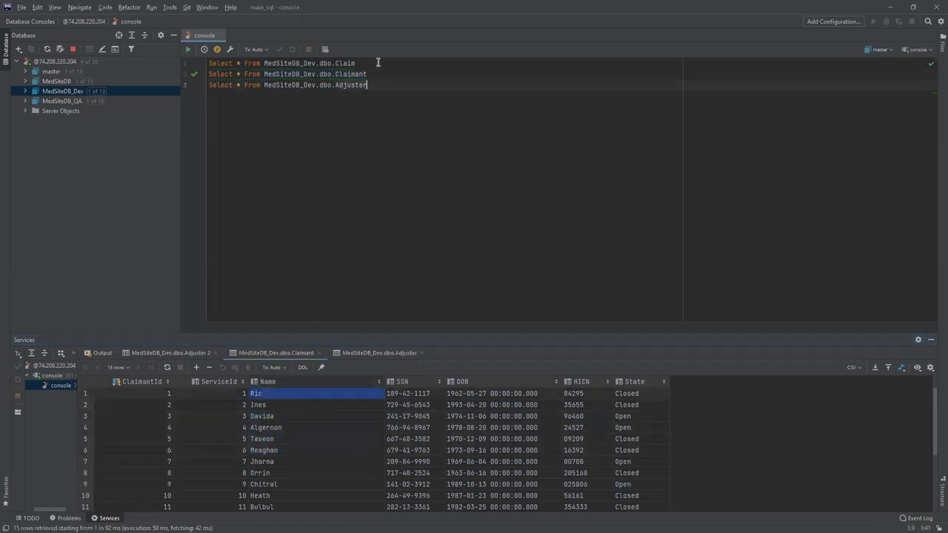
Step: Run the Claim query to verify masking, then minimize DataGrip
{"action": "left_click_drag", "start_coordinate": [365, 65], "coordinate": [171, 67]}
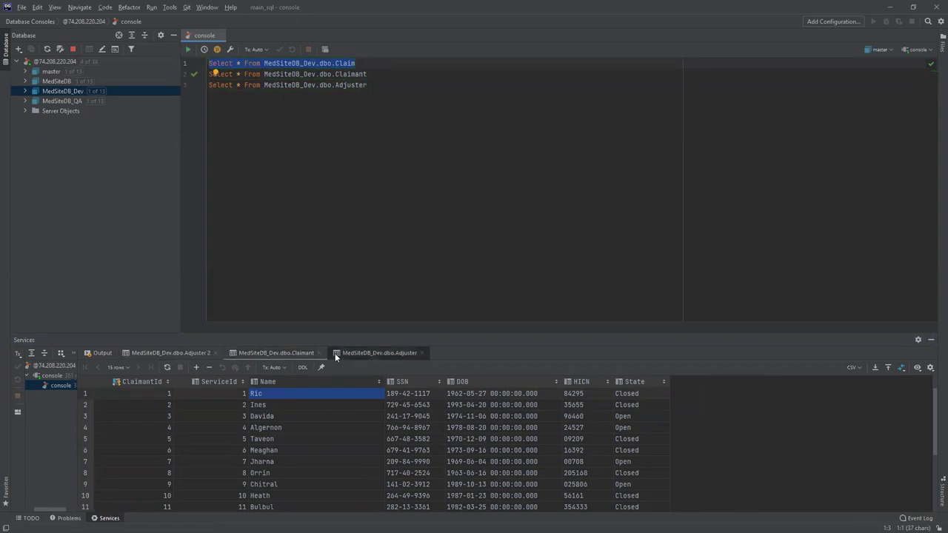
{"action": "left_click", "coordinate": [334, 211]}
{"action": "left_click_drag", "start_coordinate": [366, 62], "coordinate": [155, 58]}
{"action": "left_click", "coordinate": [188, 49]}
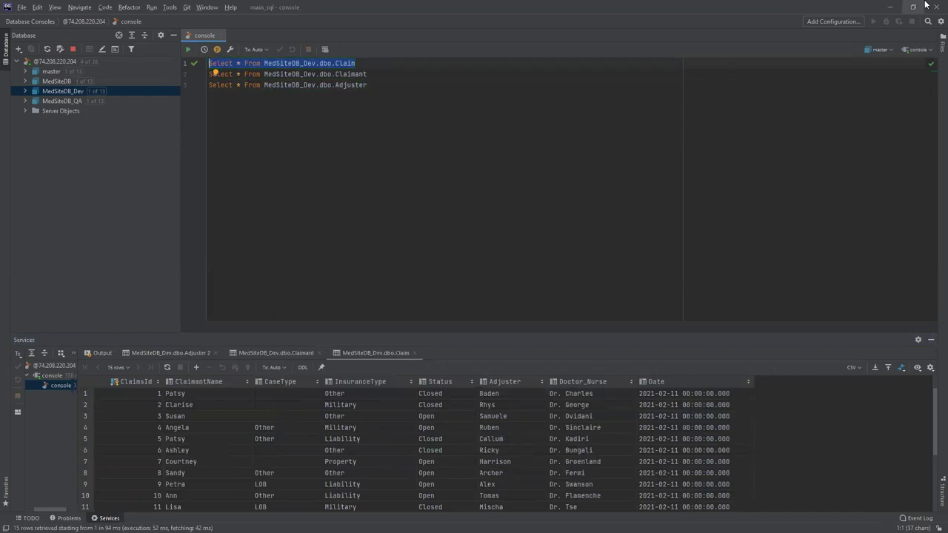
{"action": "left_click", "coordinate": [888, 7]}
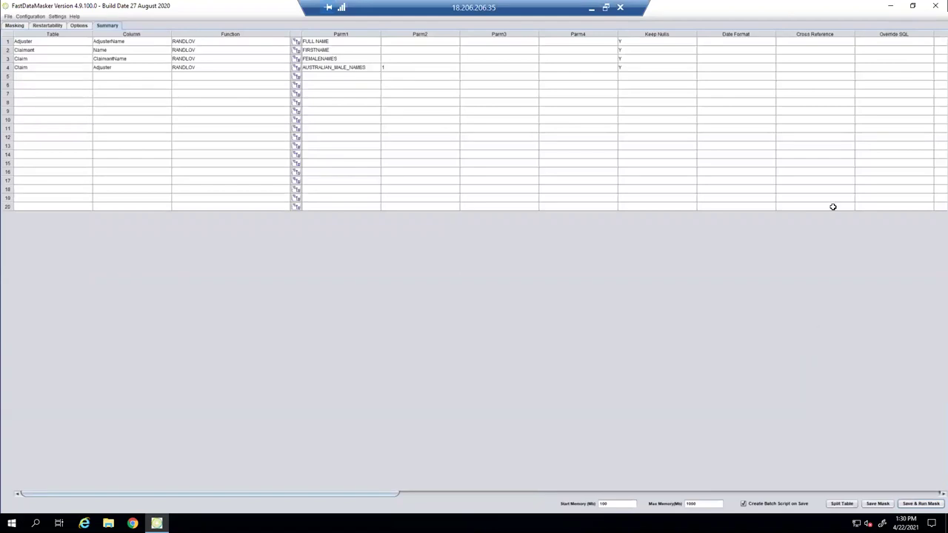
Step: Exit FastDataMasker, confirming the exit prompt, and shrink the remote desktop session into a window
{"action": "left_click", "coordinate": [932, 9]}
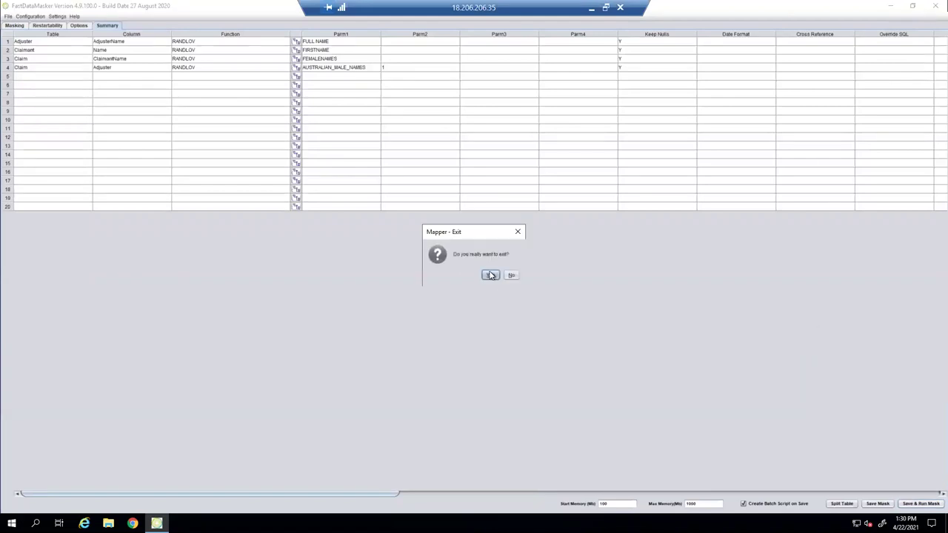
{"action": "left_click", "coordinate": [490, 275]}
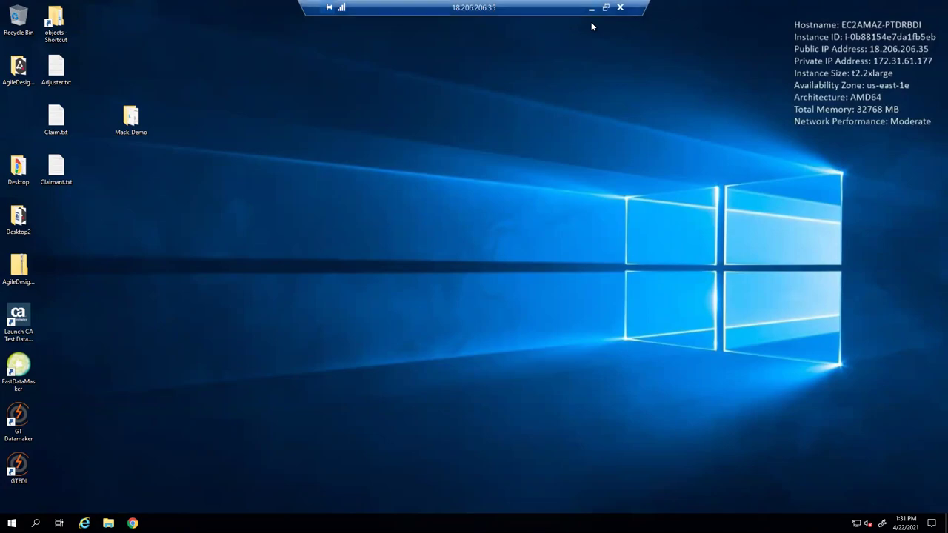
{"action": "left_click", "coordinate": [605, 8]}
Step: Load the CA TDM Portal from 18.206.206.35 in maximized Chrome and enter the username
{"action": "left_click_drag", "start_coordinate": [811, 152], "coordinate": [259, 167]}
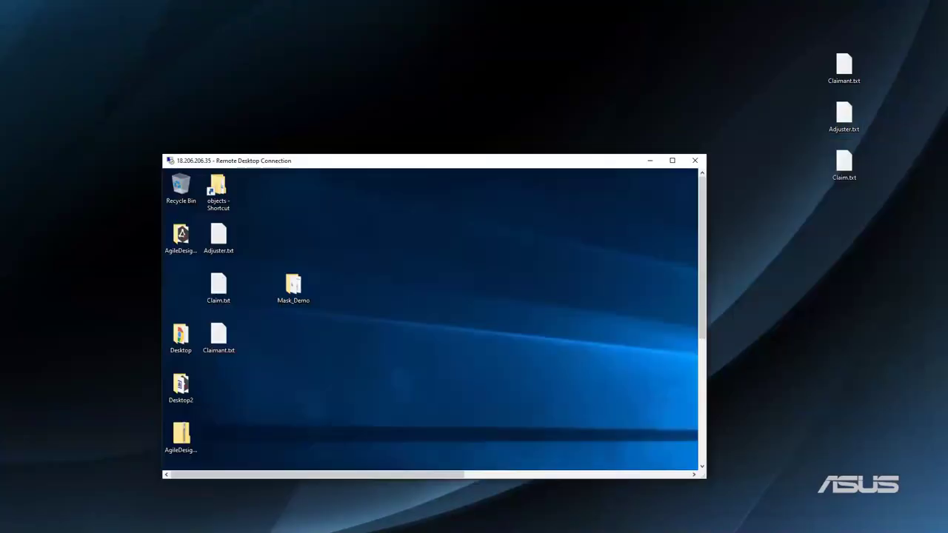
{"action": "key", "text": "alt+Tab"}
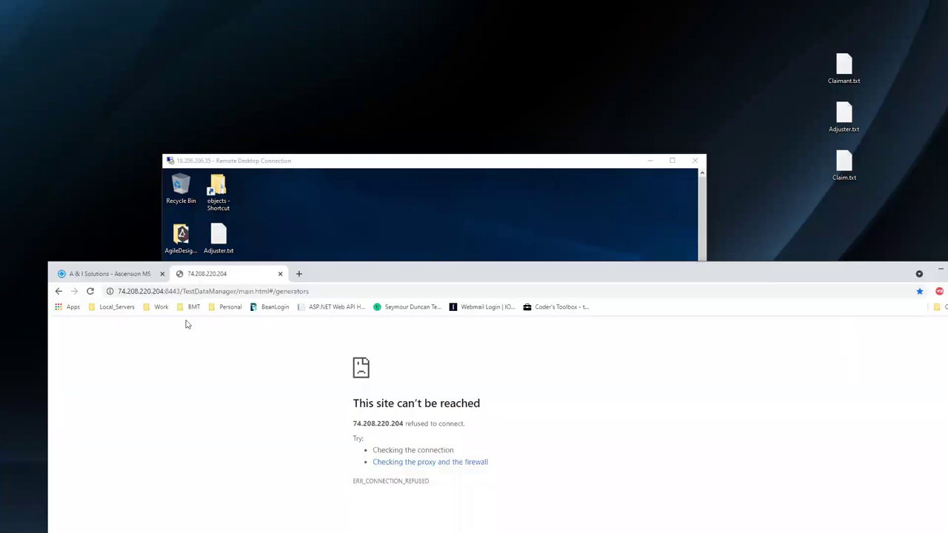
{"action": "left_click", "coordinate": [157, 291]}
{"action": "left_click_drag", "start_coordinate": [157, 291], "coordinate": [119, 296]}
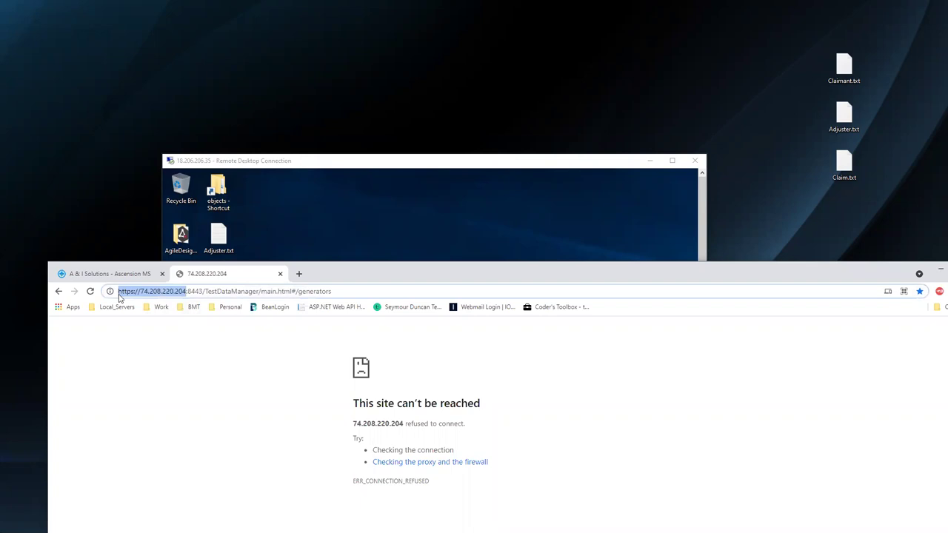
{"action": "type", "text": "18."}
{"action": "type", "text": "206.2"}
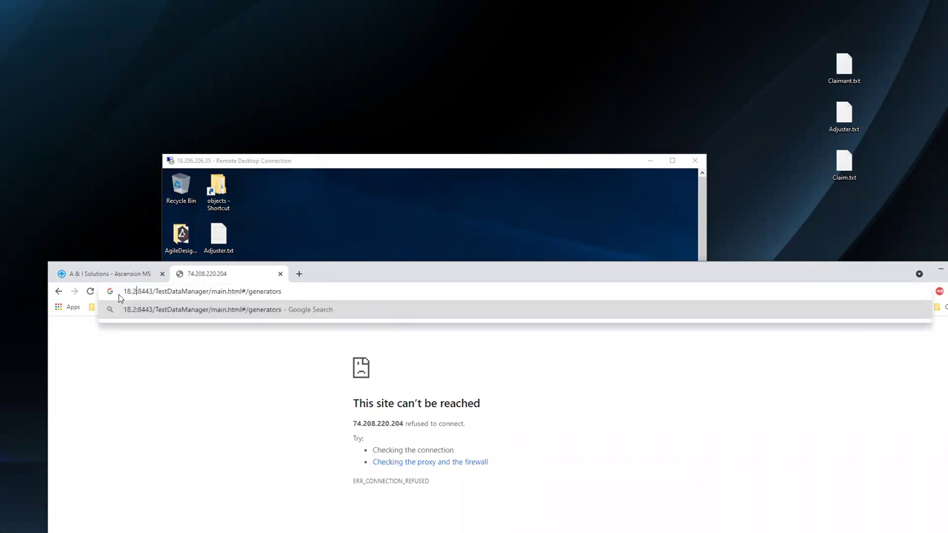
{"action": "type", "text": "06."}
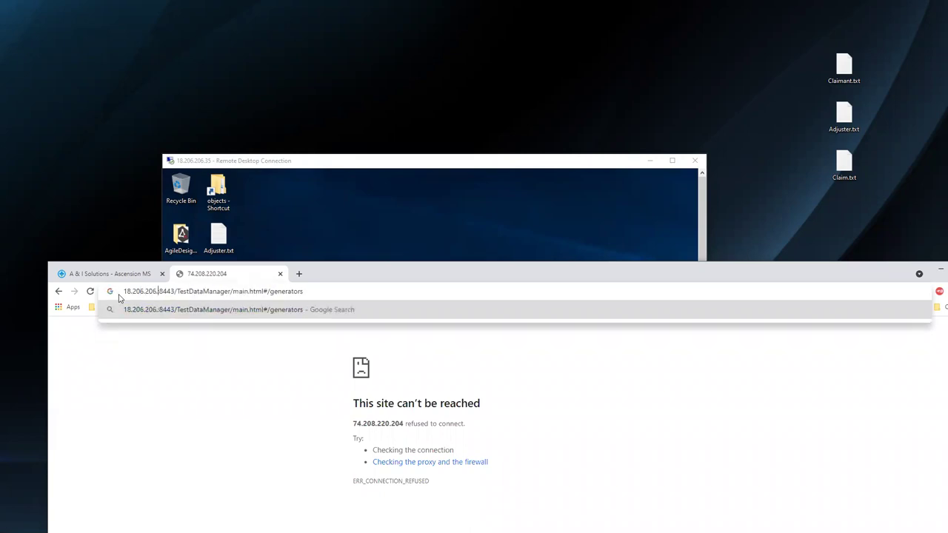
{"action": "type", "text": "35"}
{"action": "key", "text": "Return"}
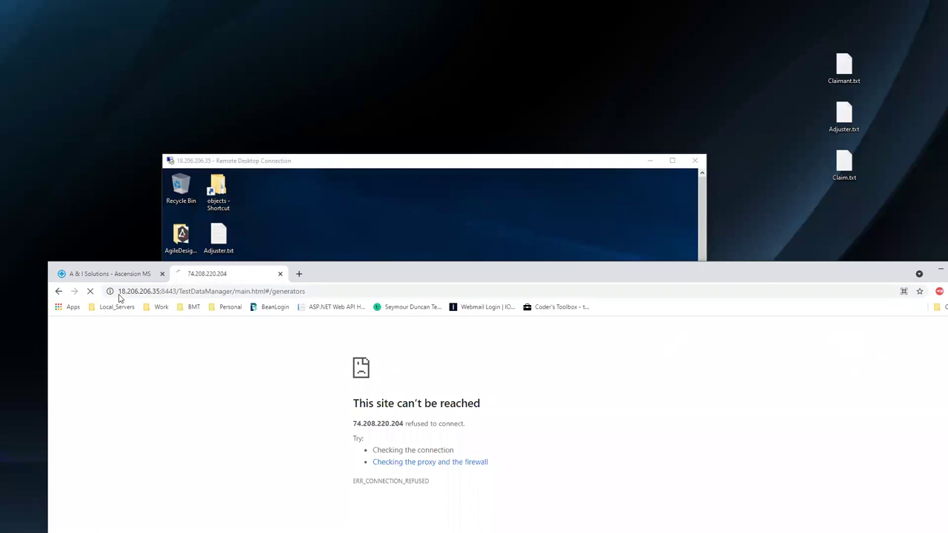
{"action": "double_click", "coordinate": [641, 275]}
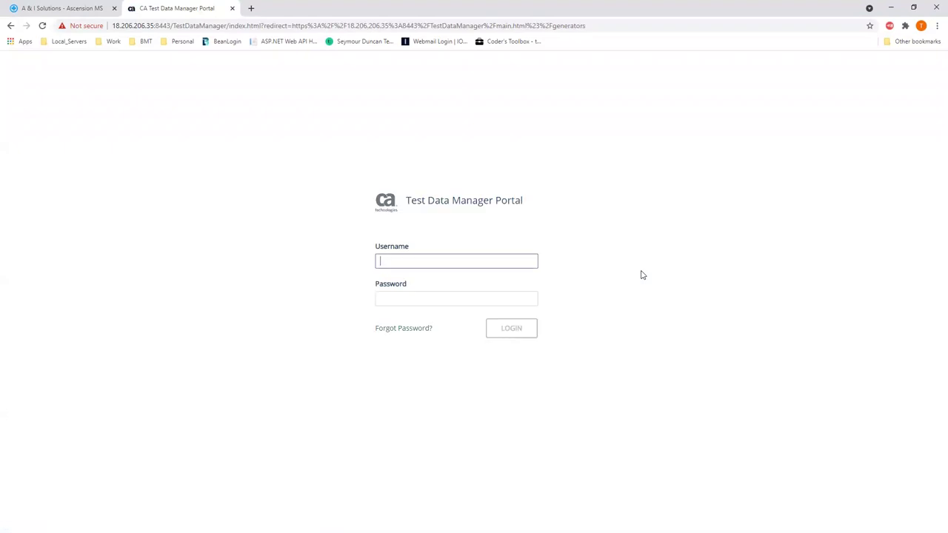
{"action": "type", "text": "administrator"}
Step: Enter the account password to log in, then open the Manage Projects dialog
{"action": "key", "text": "Tab"}
{"action": "type", "text": "*******"}
{"action": "key", "text": "Return"}
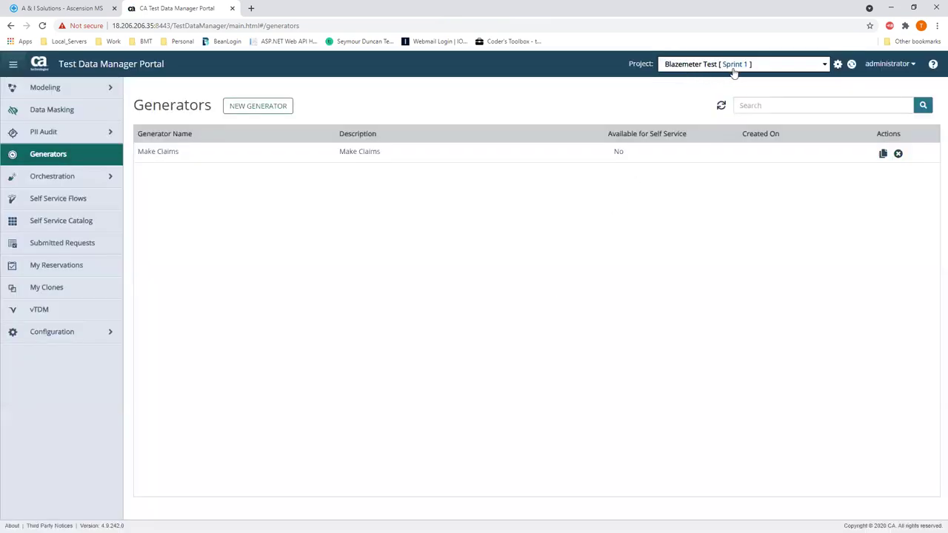
{"action": "left_click", "coordinate": [837, 65]}
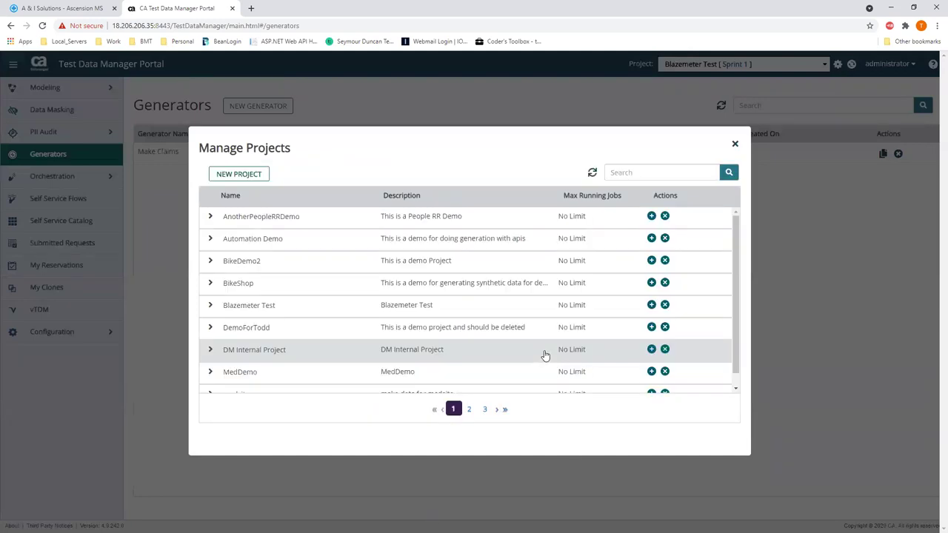
Step: Create and save project Mask_Blazemeter_Data with the same text as description, then close the dialog
{"action": "left_click", "coordinate": [243, 175]}
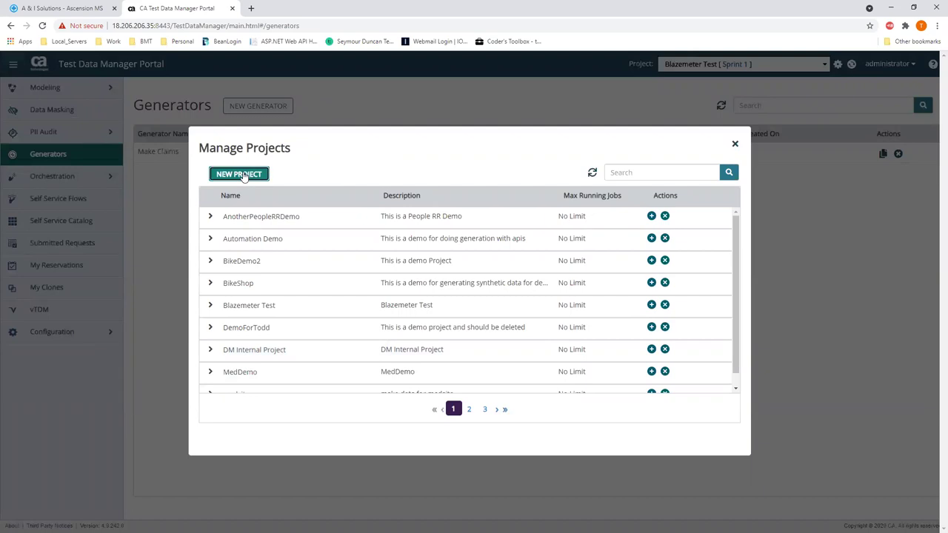
{"action": "type", "text": "test"}
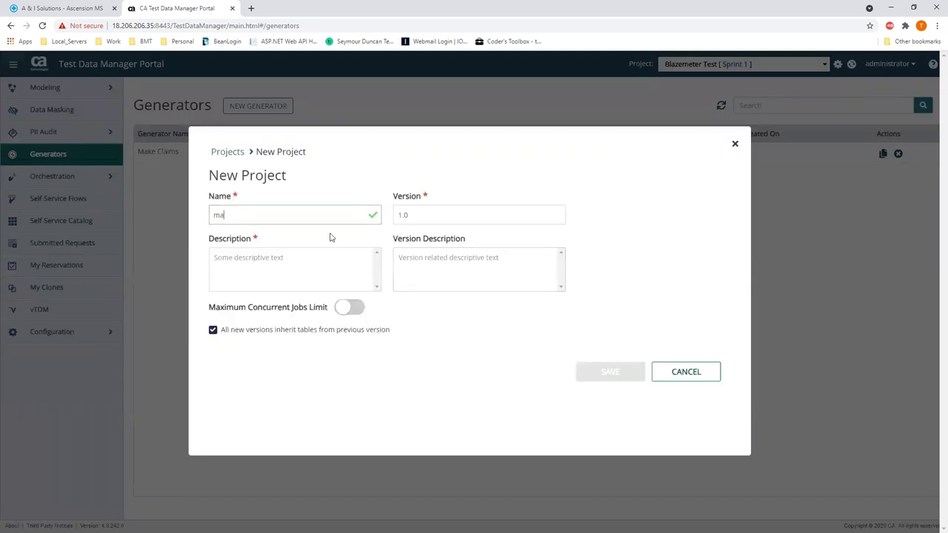
{"action": "key", "text": "BackSpace"}
{"action": "key", "text": "BackSpace"}
{"action": "key", "text": "BackSpace"}
{"action": "key", "text": "BackSpace"}
{"action": "type", "text": "Mask_Blazemeter_Data"}
{"action": "key", "text": "ctrl+a"}
{"action": "key", "text": "ctrl+c"}
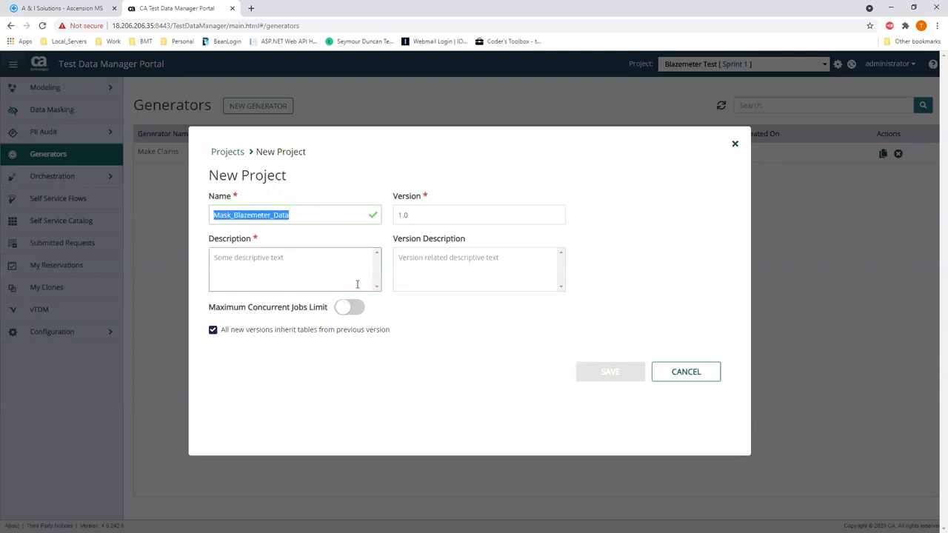
{"action": "left_click", "coordinate": [331, 275]}
{"action": "key", "text": "ctrl+v"}
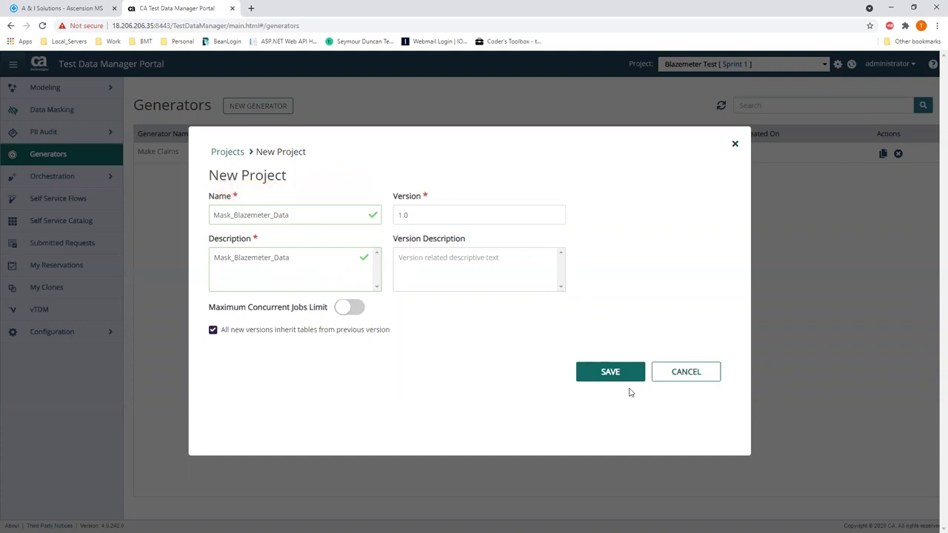
{"action": "left_click", "coordinate": [604, 373]}
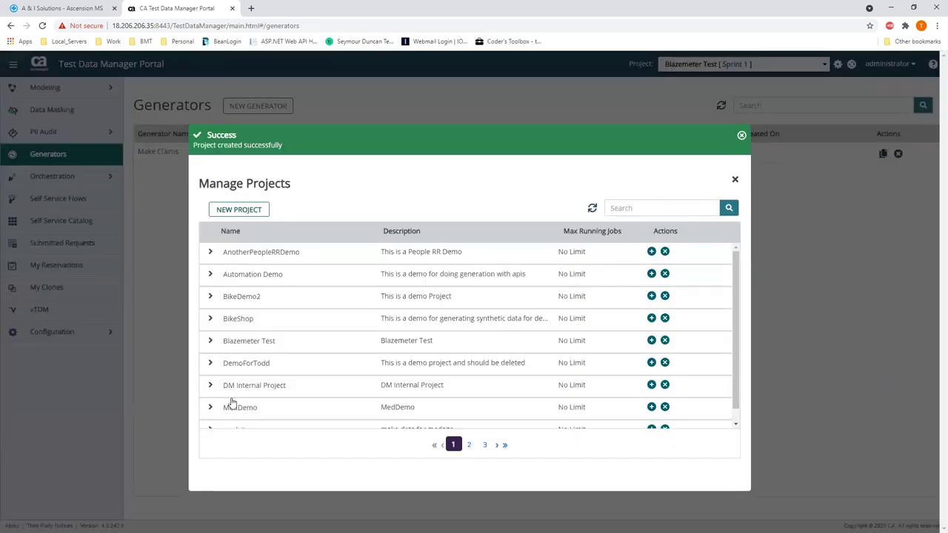
{"action": "left_click", "coordinate": [740, 139]}
{"action": "left_click", "coordinate": [736, 145]}
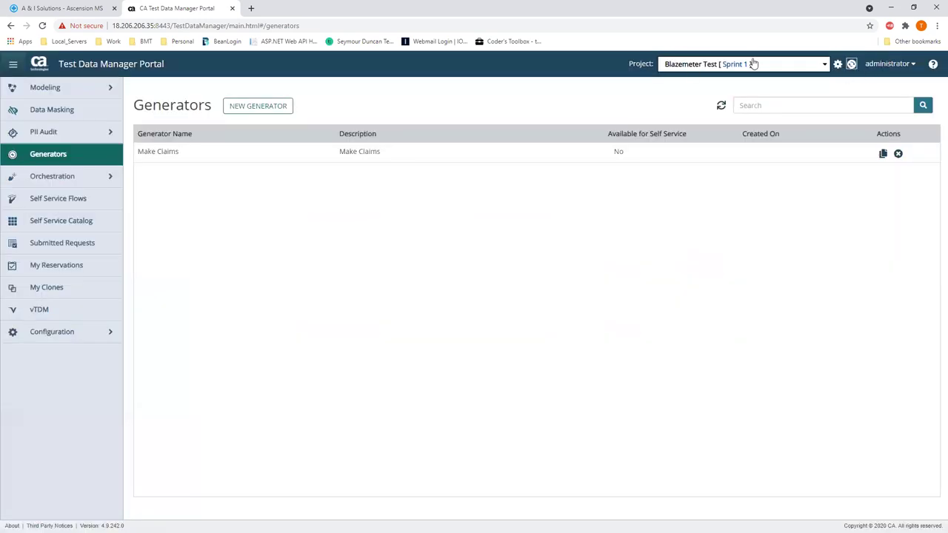
Step: Switch to project Mask_Blazemeter_Data version 1.0 and go to Modeling > Environments
{"action": "left_click", "coordinate": [796, 68]}
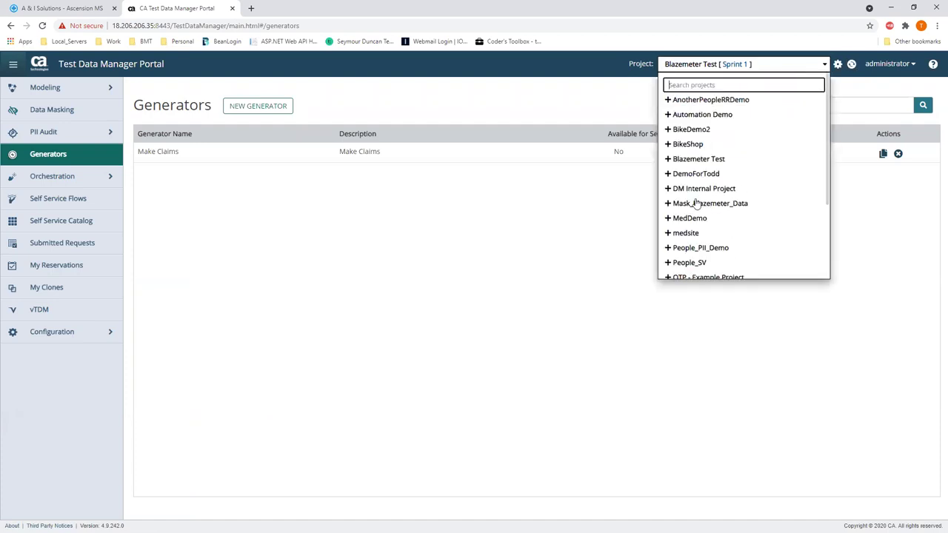
{"action": "left_click", "coordinate": [668, 205]}
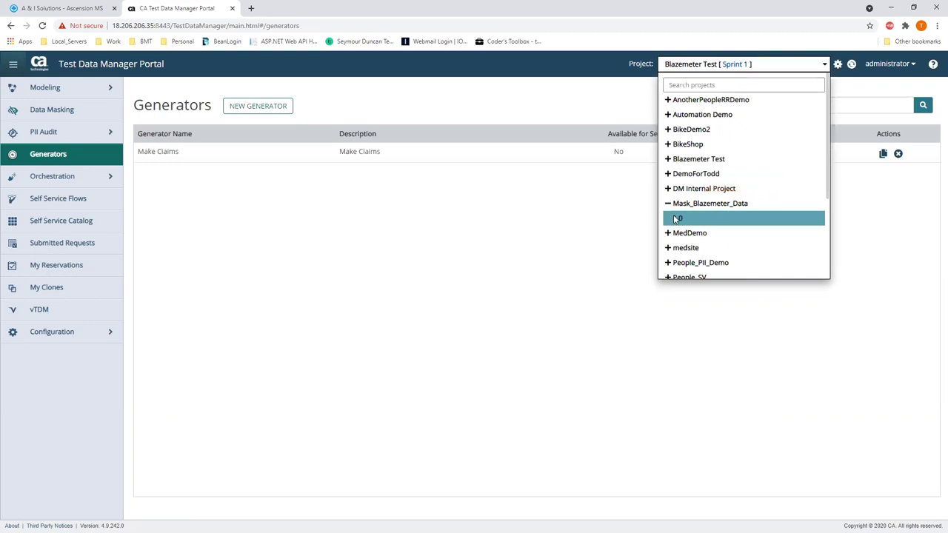
{"action": "left_click", "coordinate": [681, 218]}
{"action": "left_click", "coordinate": [56, 95]}
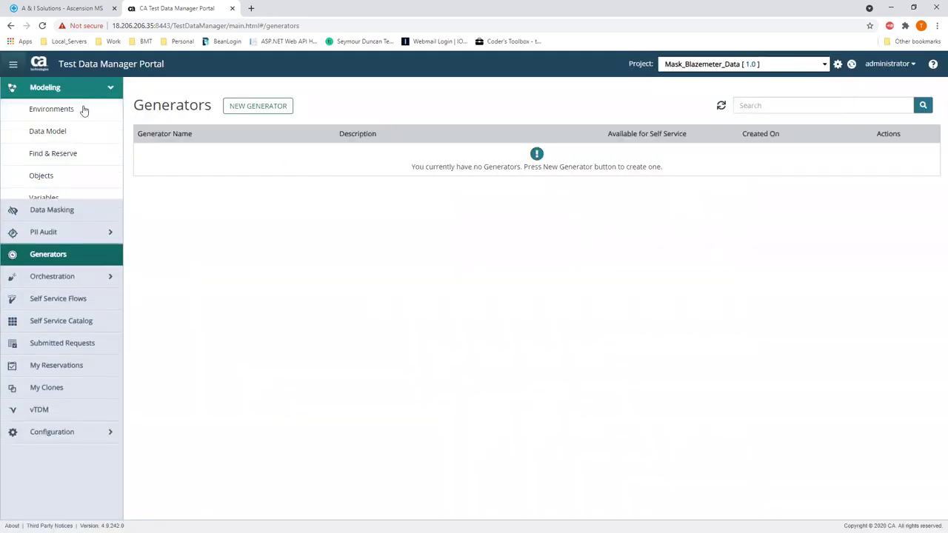
{"action": "left_click", "coordinate": [72, 112]}
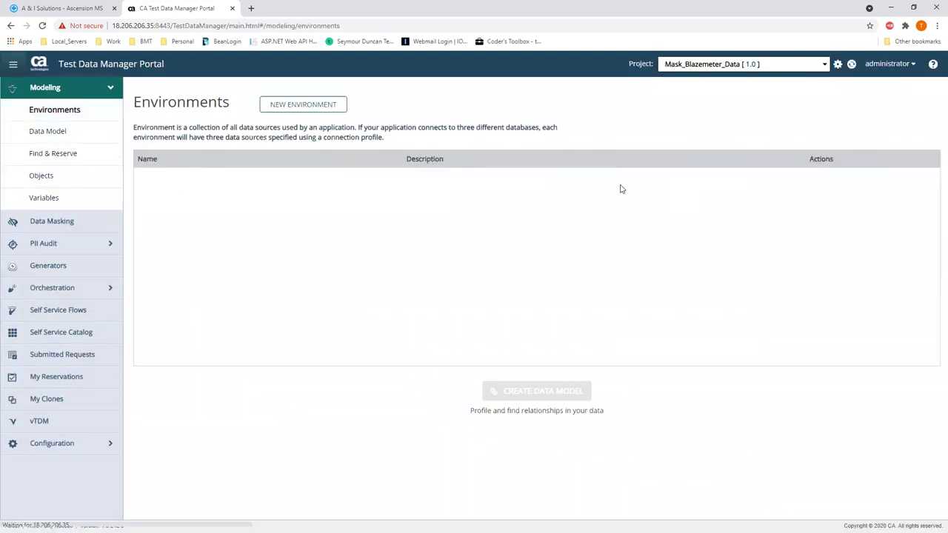
Step: Add environment 'Dev' with data source Dev_Med_data using the MedSite_Dev connection profile, and save
{"action": "left_click", "coordinate": [295, 105]}
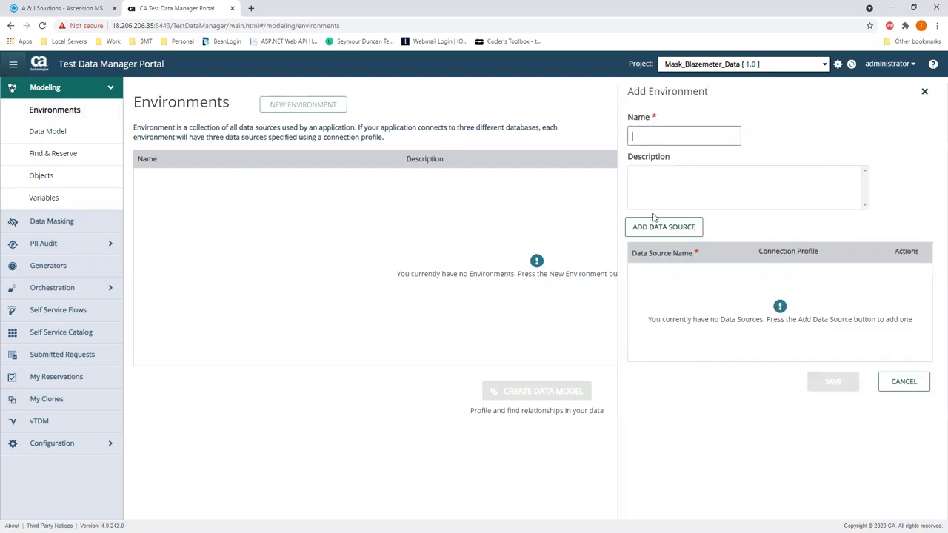
{"action": "type", "text": "Dev"}
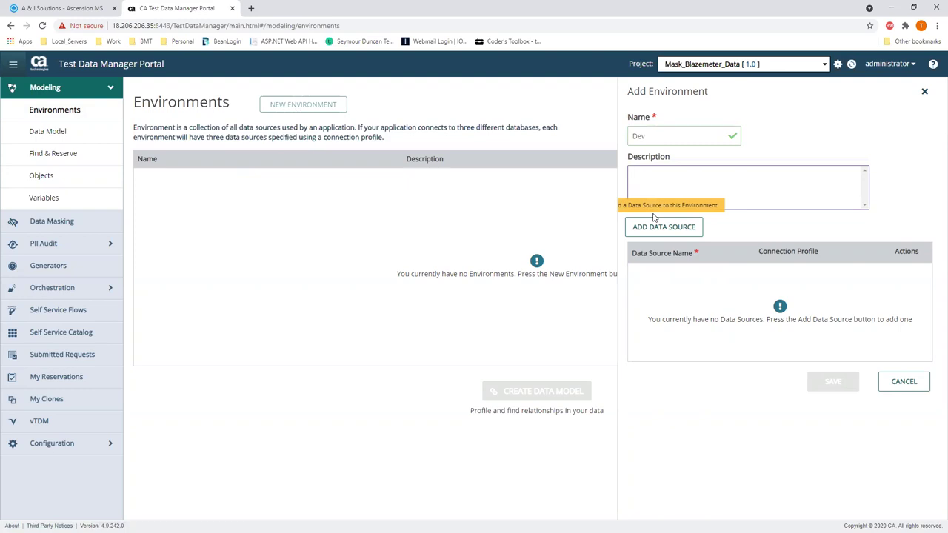
{"action": "left_click", "coordinate": [662, 226]}
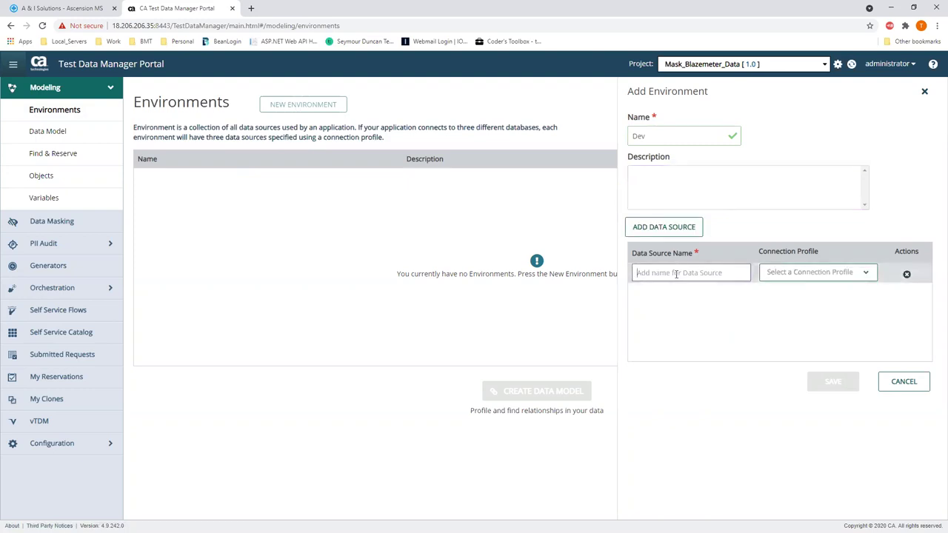
{"action": "left_click", "coordinate": [676, 273]}
{"action": "type", "text": "Dev_Med_data"}
{"action": "left_click", "coordinate": [805, 272]}
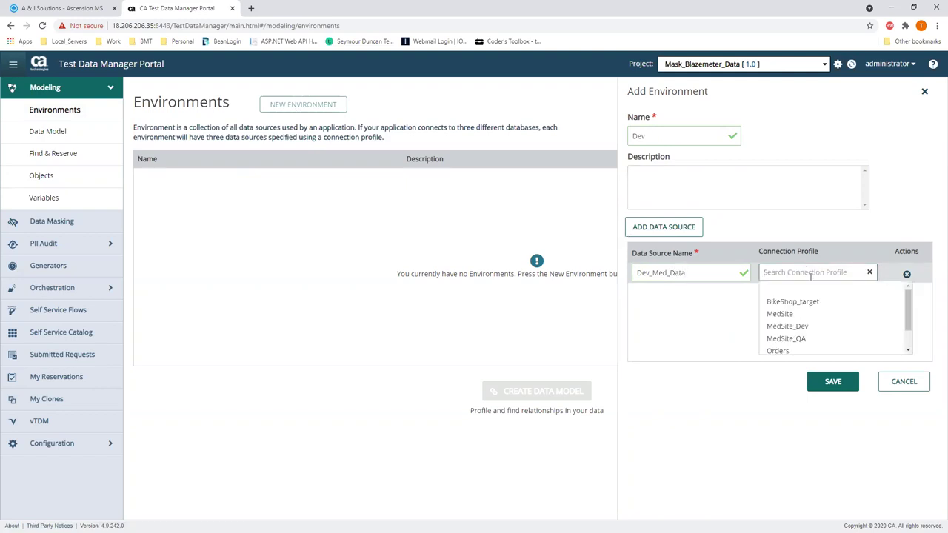
{"action": "left_click", "coordinate": [812, 327]}
{"action": "left_click", "coordinate": [833, 382]}
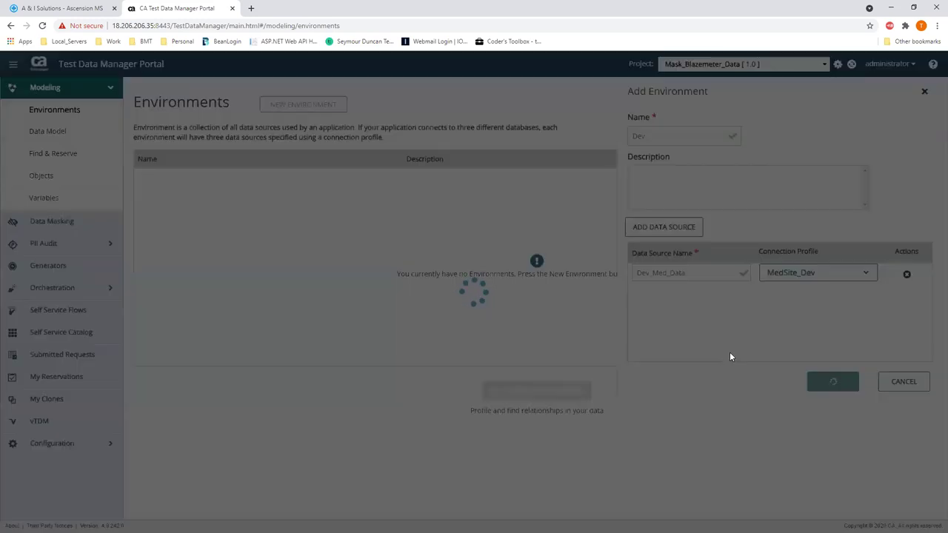
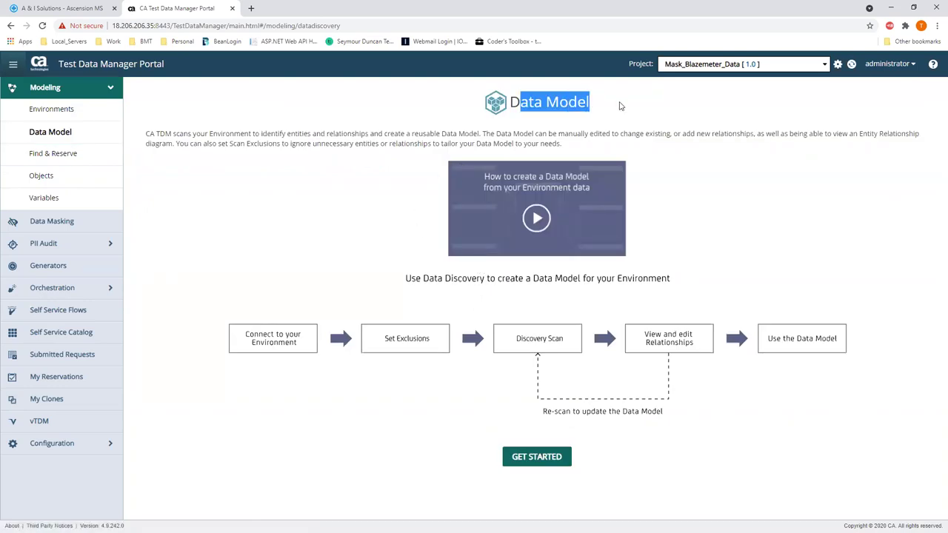
Step: Run a Basic scan of all tables in the Dev environment, then expand MedSiteDB_Dev
{"action": "left_click", "coordinate": [540, 457]}
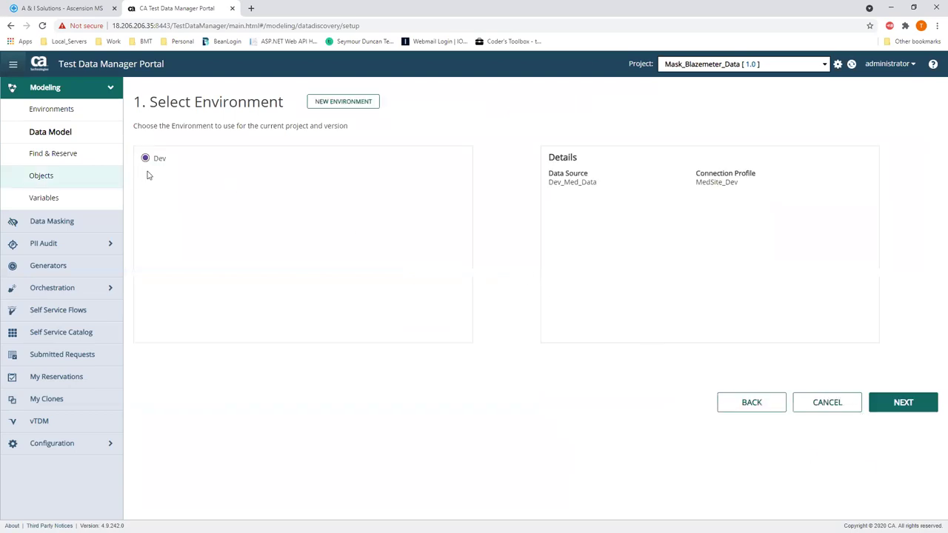
{"action": "left_click", "coordinate": [902, 402]}
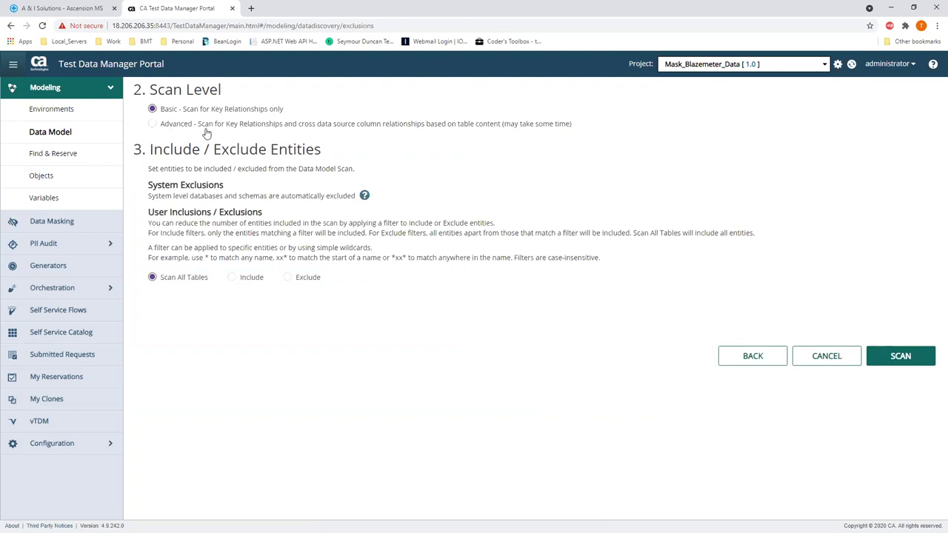
{"action": "left_click", "coordinate": [920, 365]}
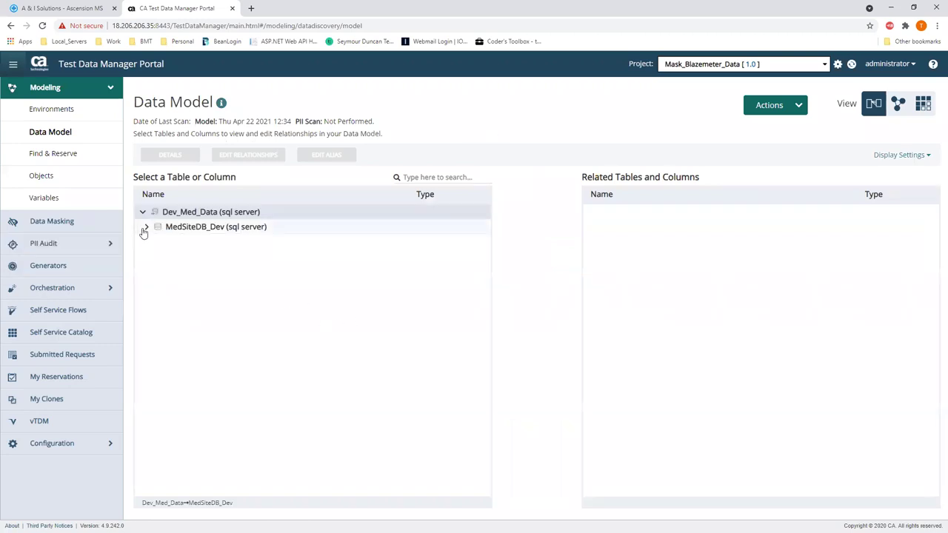
{"action": "left_click", "coordinate": [147, 226]}
Step: Expand dbo and start editing relationships for the Adjuster table
{"action": "left_click", "coordinate": [151, 241]}
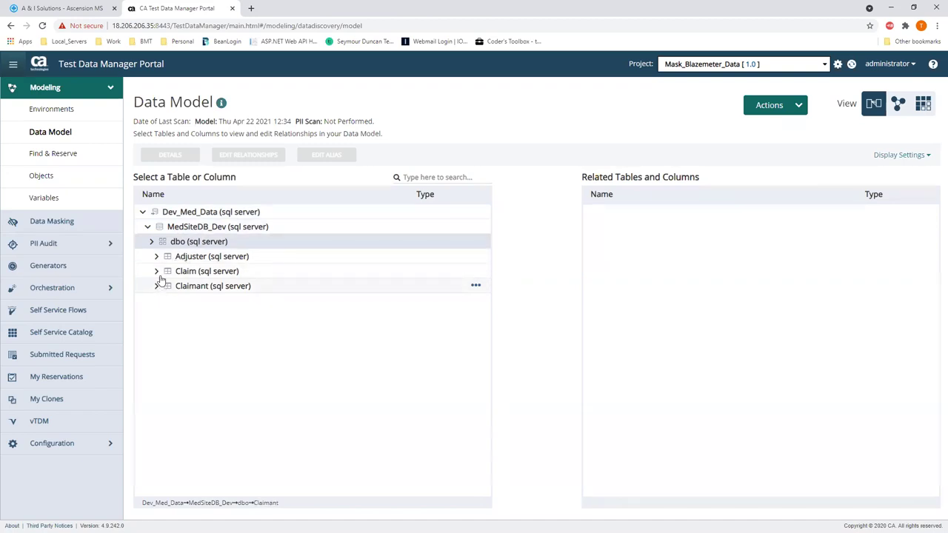
{"action": "left_click", "coordinate": [156, 271]}
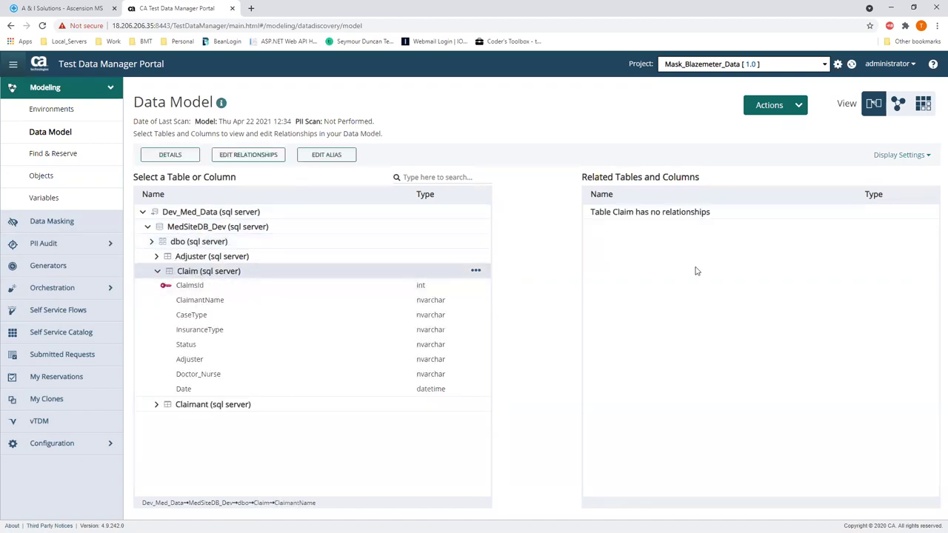
{"action": "left_click", "coordinate": [218, 257]}
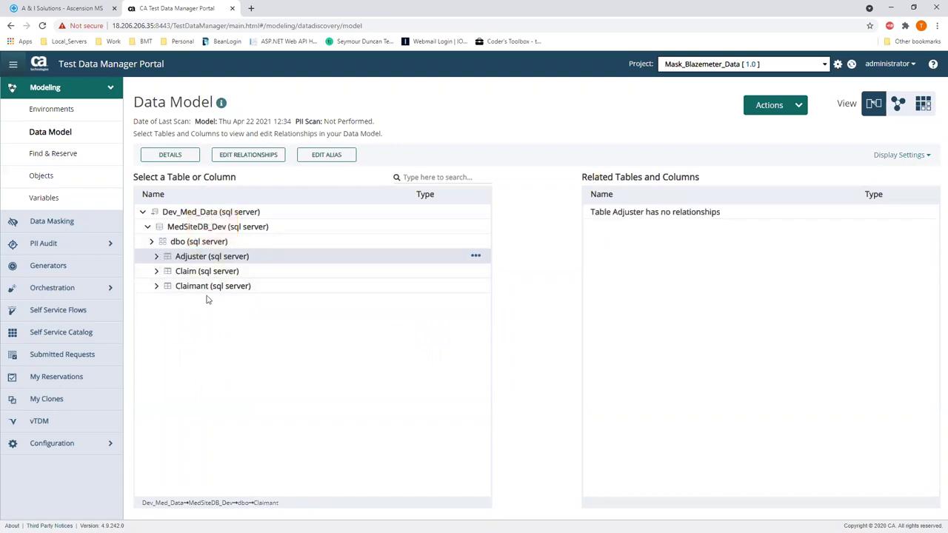
{"action": "left_click", "coordinate": [271, 160]}
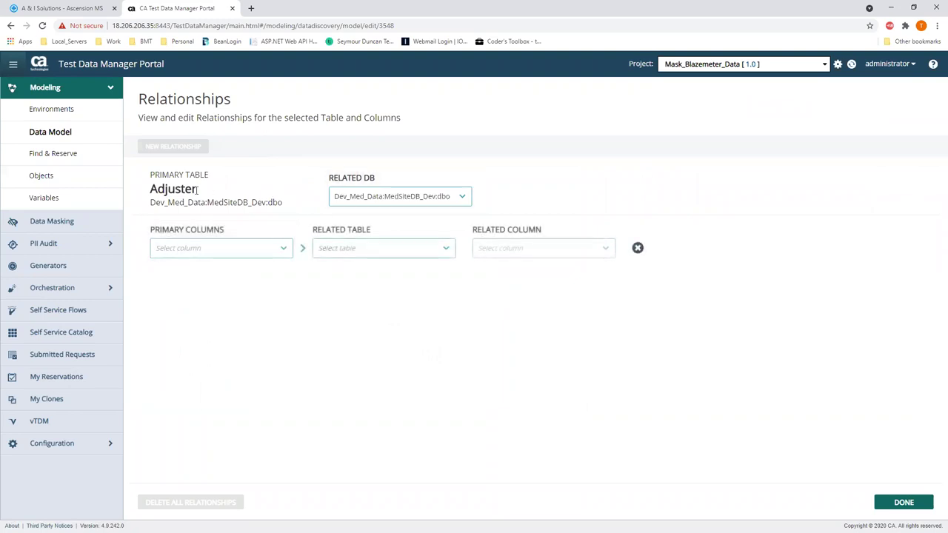
Step: Relate Adjuster's AdjusterName column to the Claim table's Adjuster column
{"action": "left_click", "coordinate": [283, 252]}
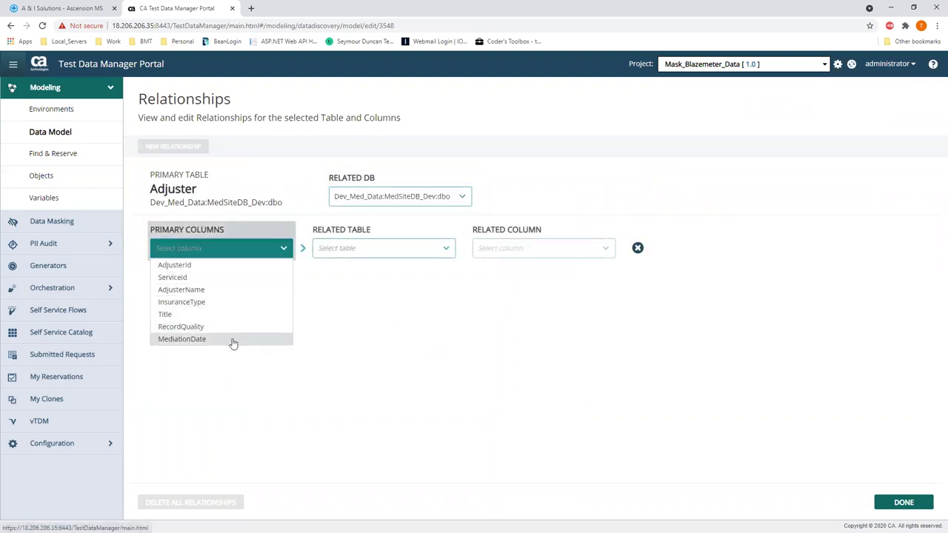
{"action": "left_click", "coordinate": [227, 290]}
{"action": "left_click", "coordinate": [420, 255]}
{"action": "left_click", "coordinate": [389, 278]}
{"action": "left_click", "coordinate": [585, 255]}
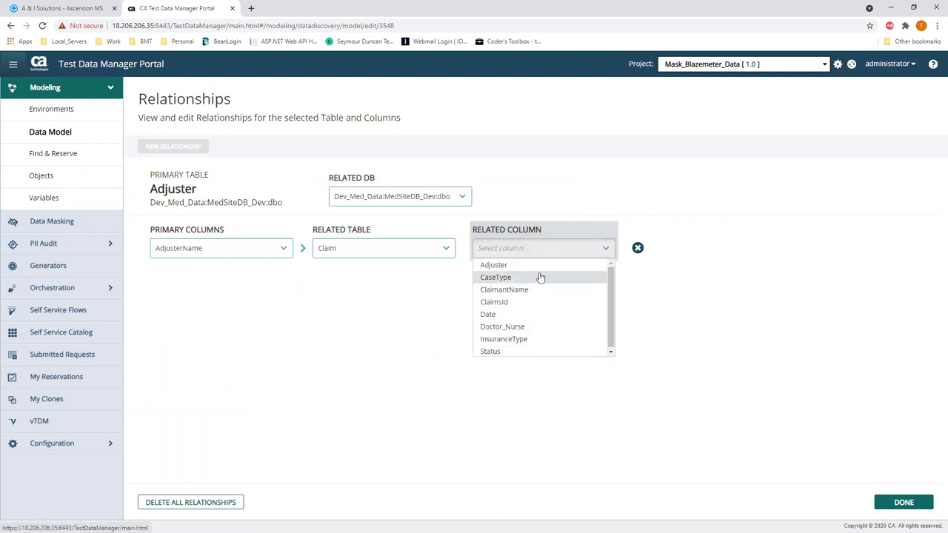
{"action": "left_click", "coordinate": [535, 262]}
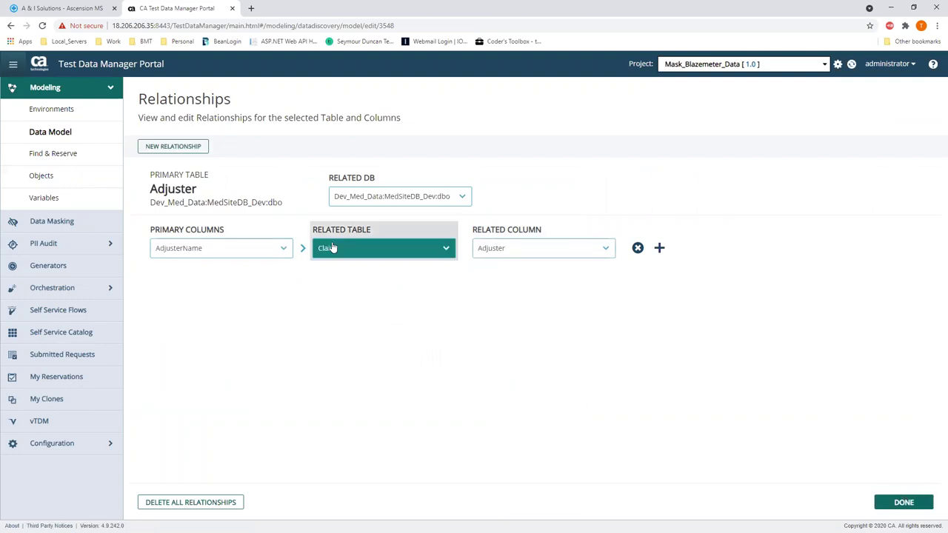
Step: Remove the extra empty relationship row and save the Adjuster relationship
{"action": "left_click", "coordinate": [176, 146]}
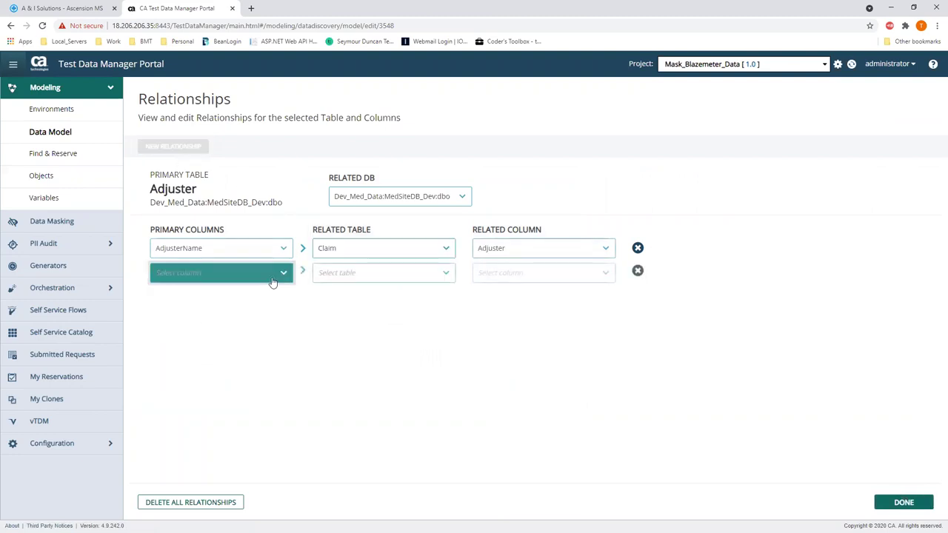
{"action": "left_click", "coordinate": [274, 274]}
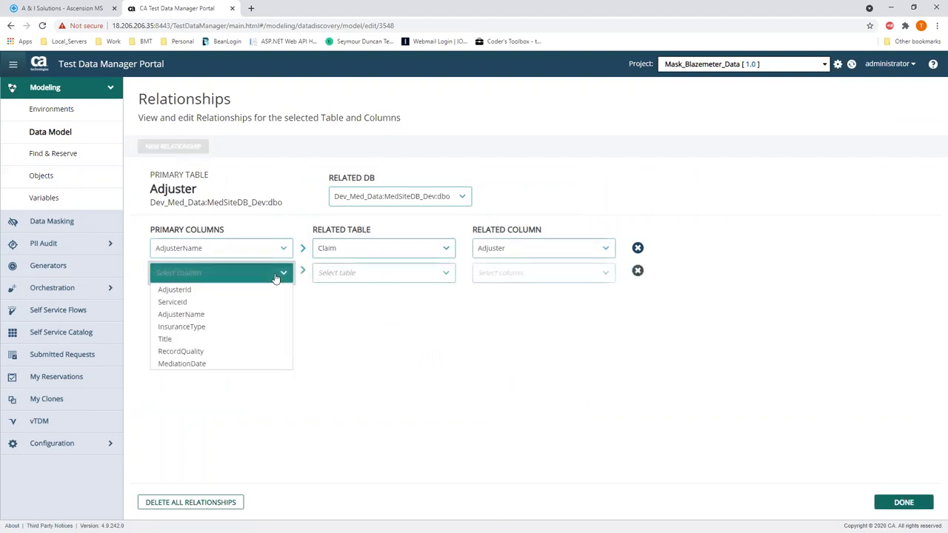
{"action": "left_click", "coordinate": [584, 382]}
{"action": "left_click", "coordinate": [638, 270]}
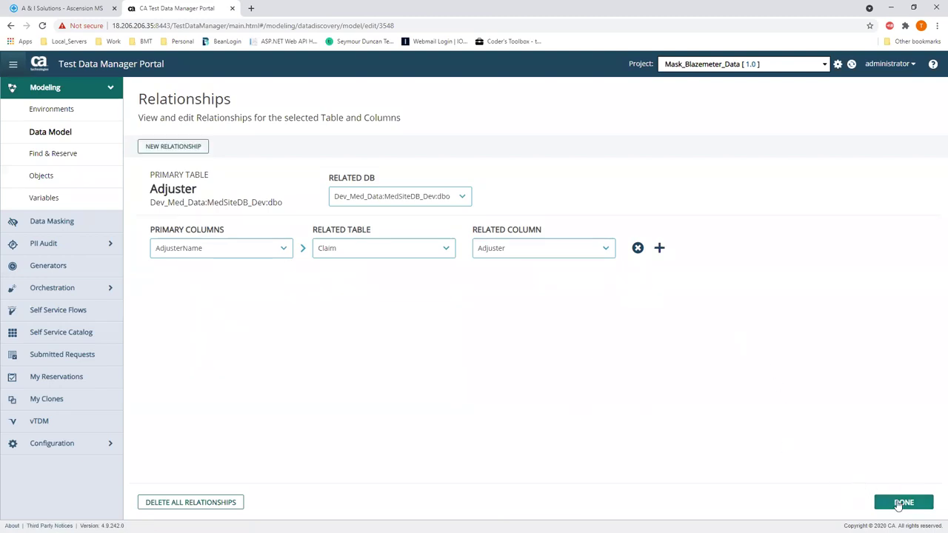
{"action": "left_click", "coordinate": [902, 503]}
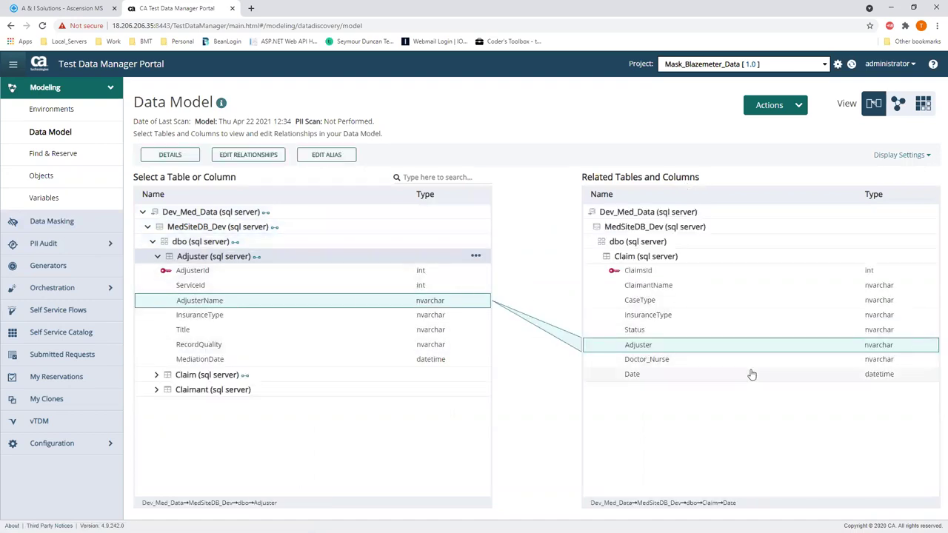
{"action": "left_click", "coordinate": [205, 390]}
Step: Link Claimant.Name to Claim.ClaimantName, save, and check Claim's relationships
{"action": "left_click", "coordinate": [248, 155]}
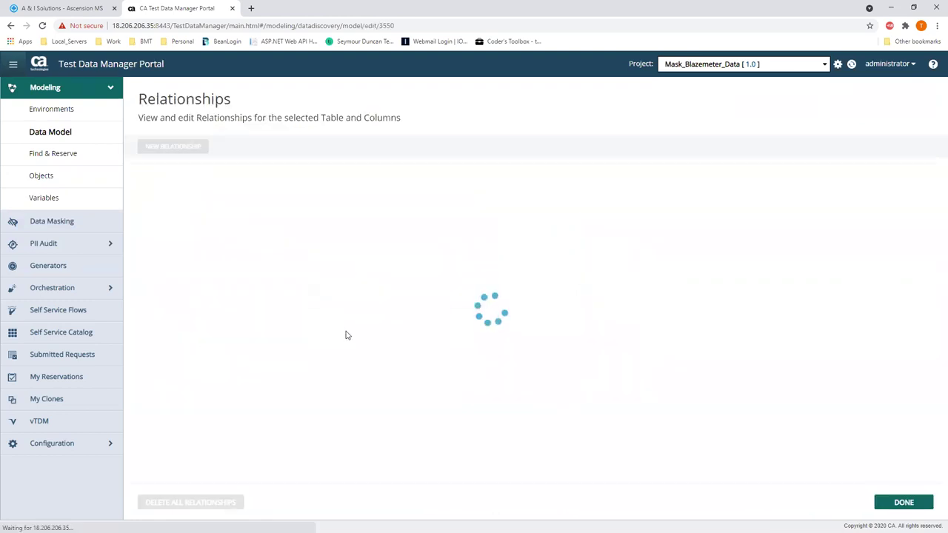
{"action": "left_click", "coordinate": [237, 254]}
{"action": "left_click", "coordinate": [226, 290]}
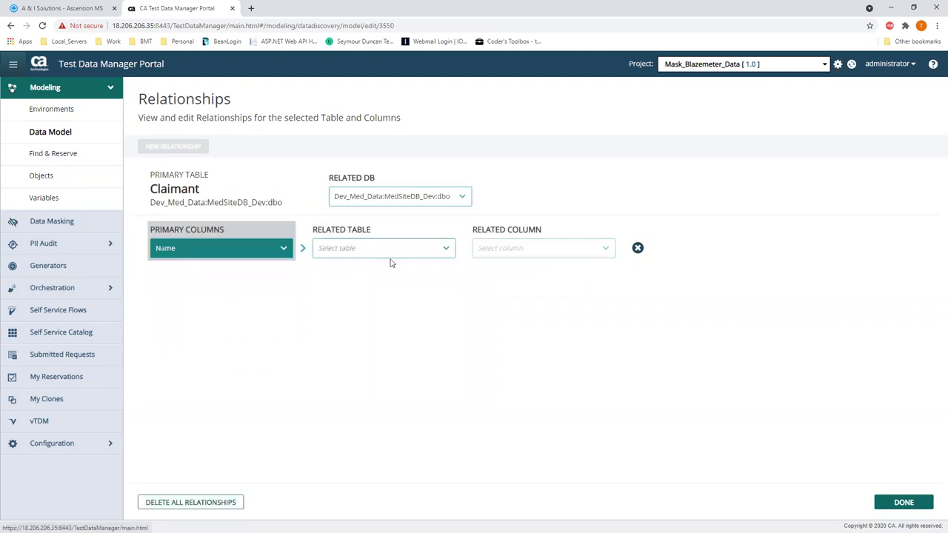
{"action": "left_click", "coordinate": [395, 255]}
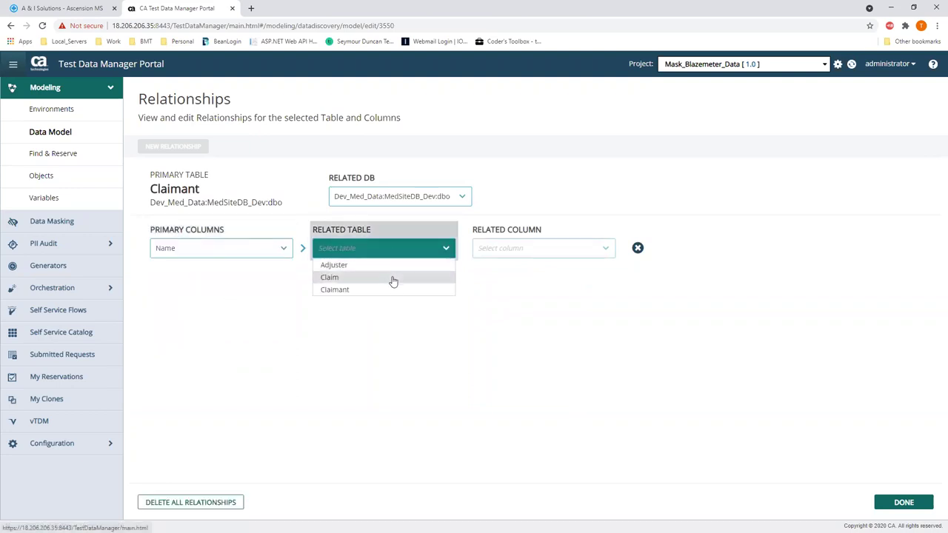
{"action": "left_click", "coordinate": [393, 279]}
{"action": "left_click", "coordinate": [494, 255]}
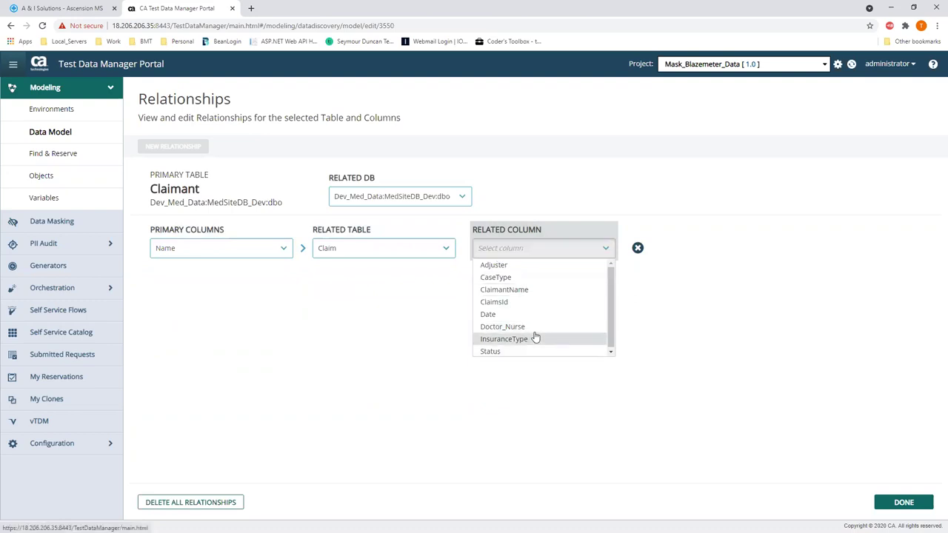
{"action": "left_click", "coordinate": [553, 291]}
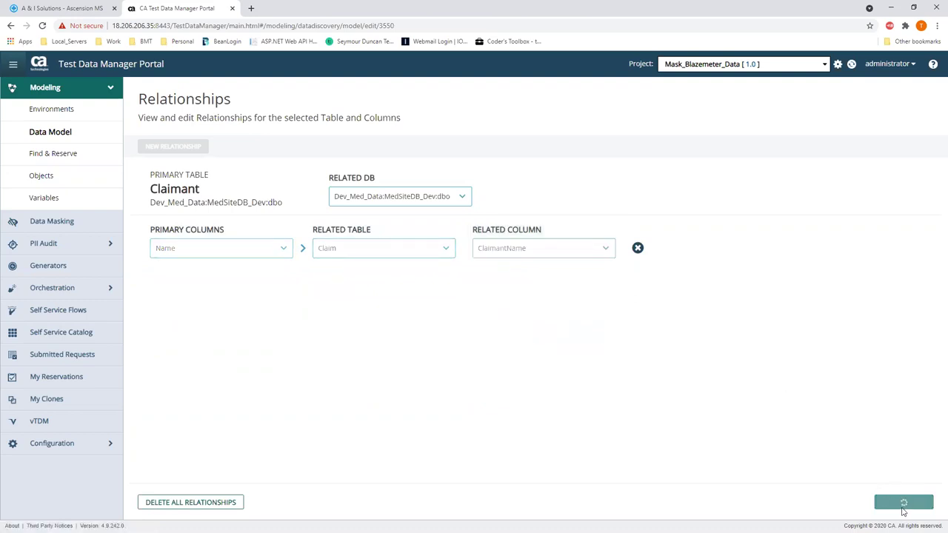
{"action": "left_click", "coordinate": [903, 503]}
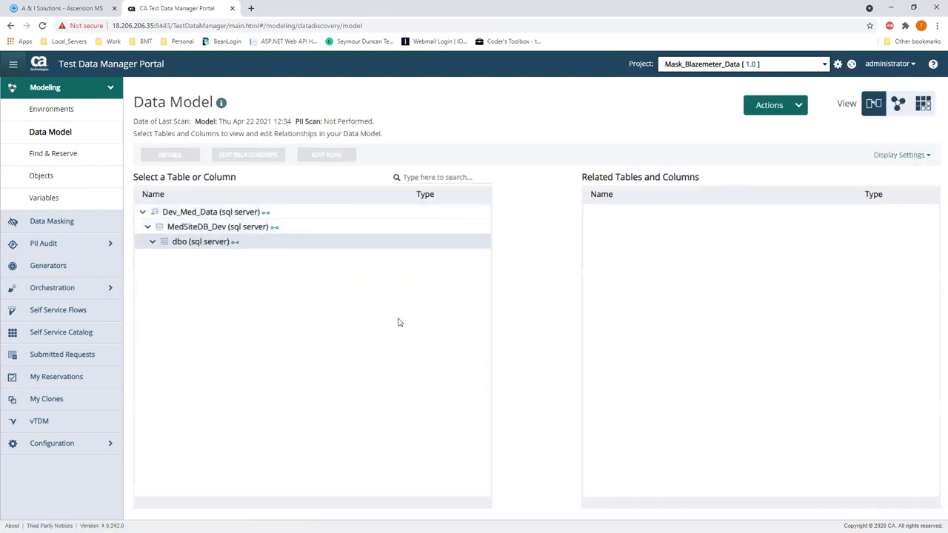
{"action": "left_click", "coordinate": [231, 273]}
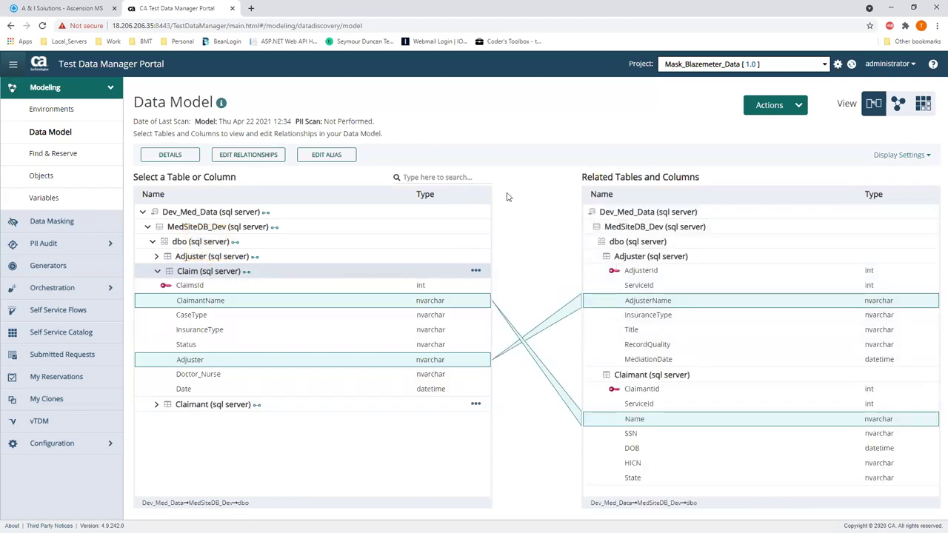
Step: Start a PII data scan of MedSite_Dev using the USA classifier pack
{"action": "left_click", "coordinate": [45, 243]}
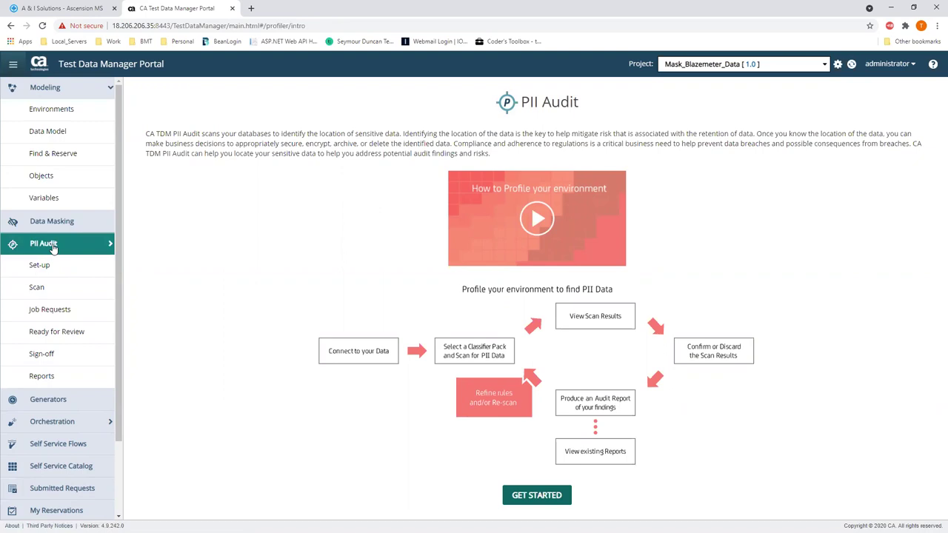
{"action": "left_click", "coordinate": [55, 268]}
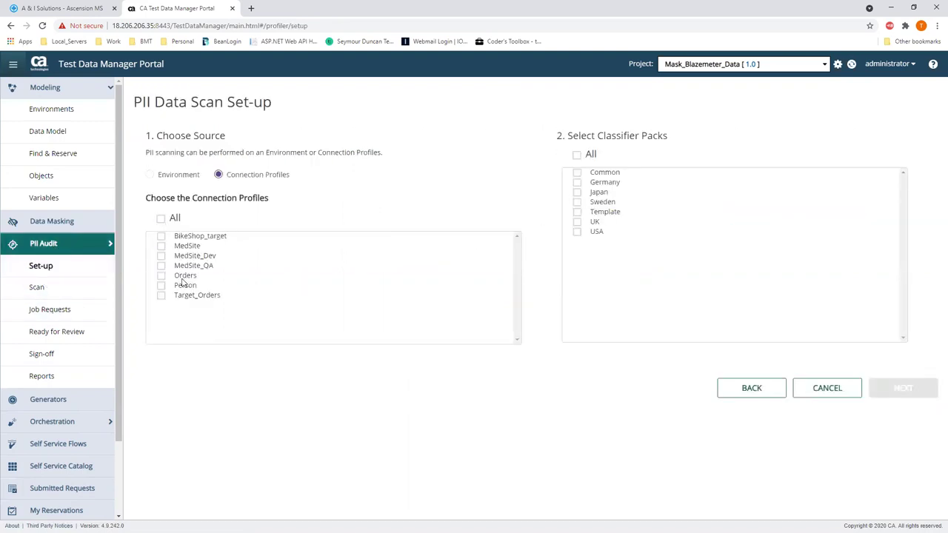
{"action": "left_click", "coordinate": [162, 256]}
{"action": "left_click_drag", "start_coordinate": [603, 135], "coordinate": [681, 154]}
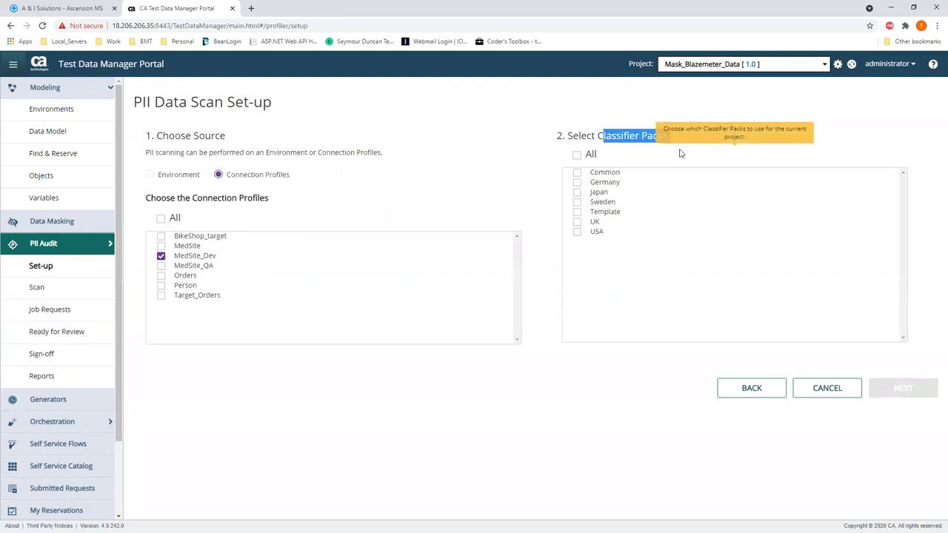
{"action": "left_click", "coordinate": [576, 232]}
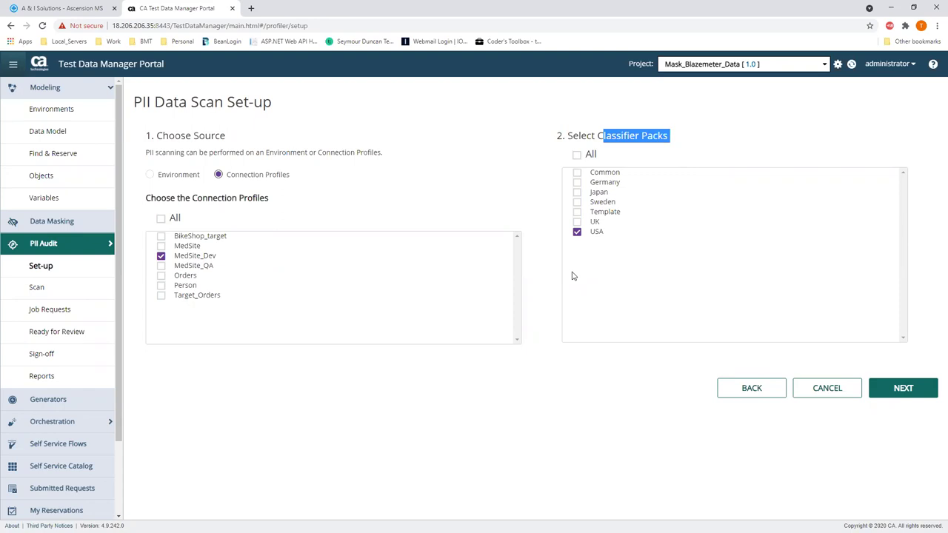
{"action": "left_click", "coordinate": [901, 388]}
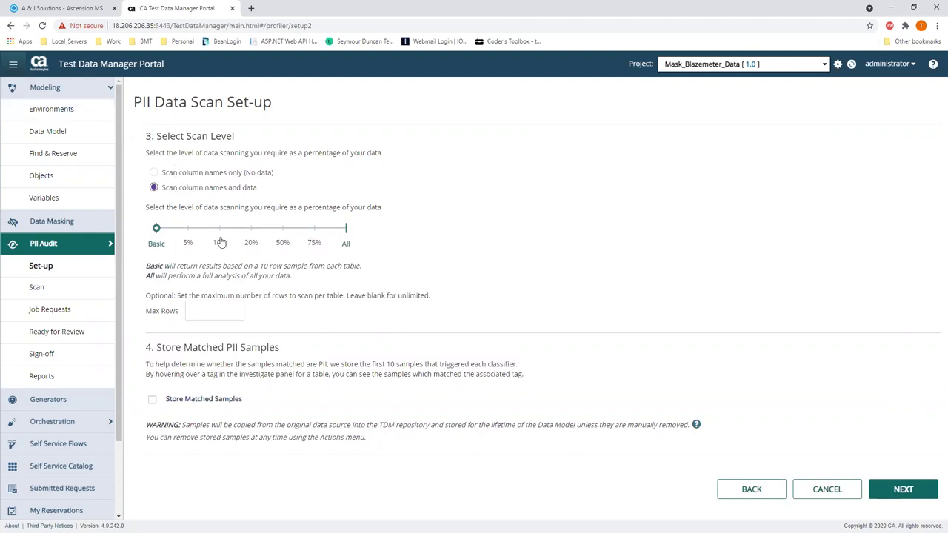
Step: Keep the Basic scan level and all tables to reach the scan summary
{"action": "left_click", "coordinate": [199, 313]}
{"action": "left_click", "coordinate": [903, 489]}
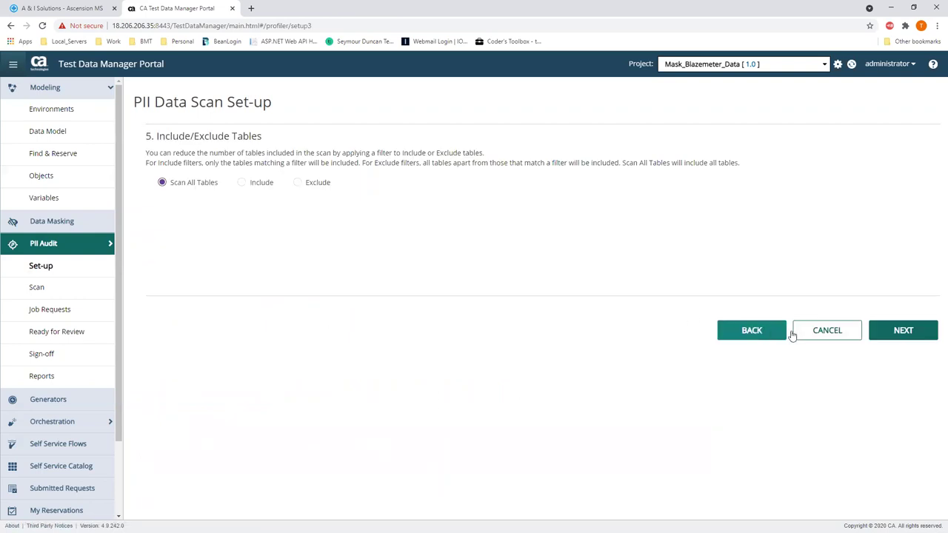
{"action": "left_click", "coordinate": [894, 334]}
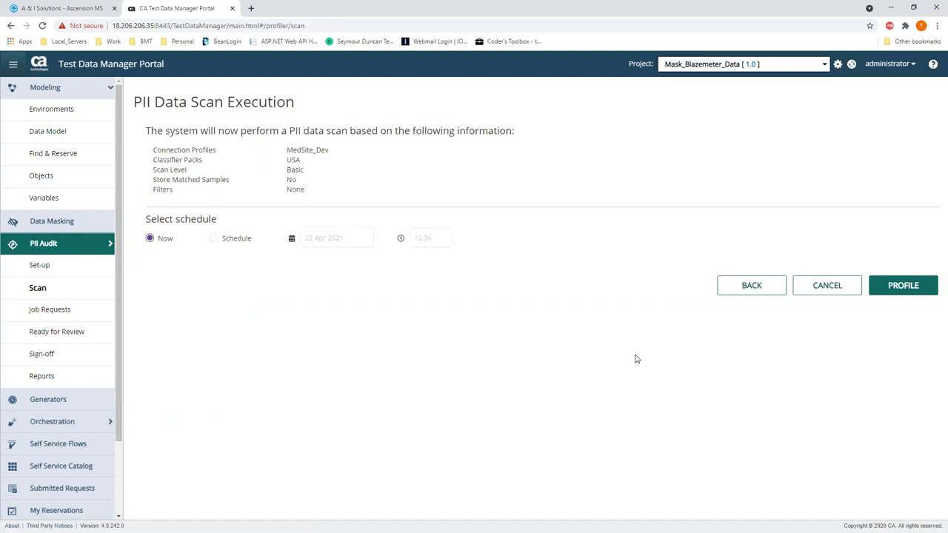
Step: Run the PII scan now and view job 725's progress
{"action": "left_click", "coordinate": [892, 288]}
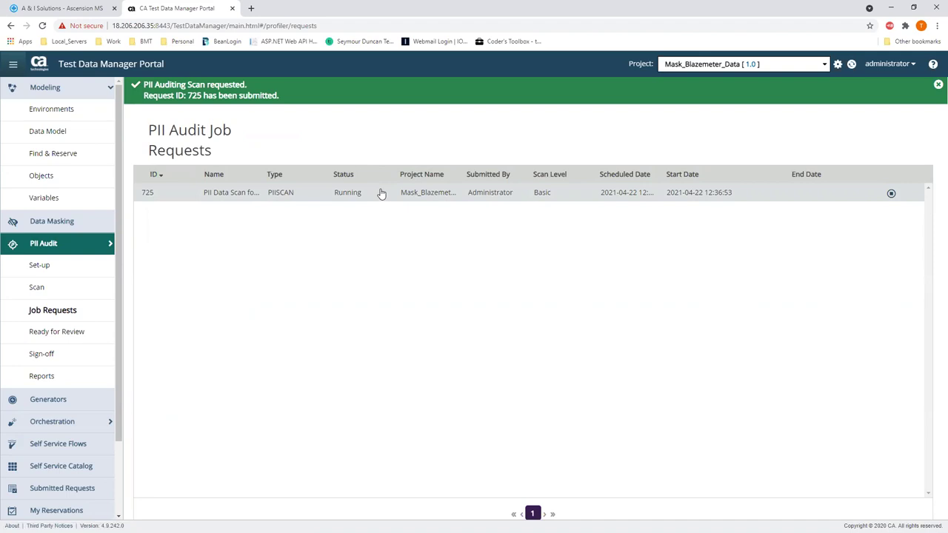
{"action": "left_click", "coordinate": [461, 196]}
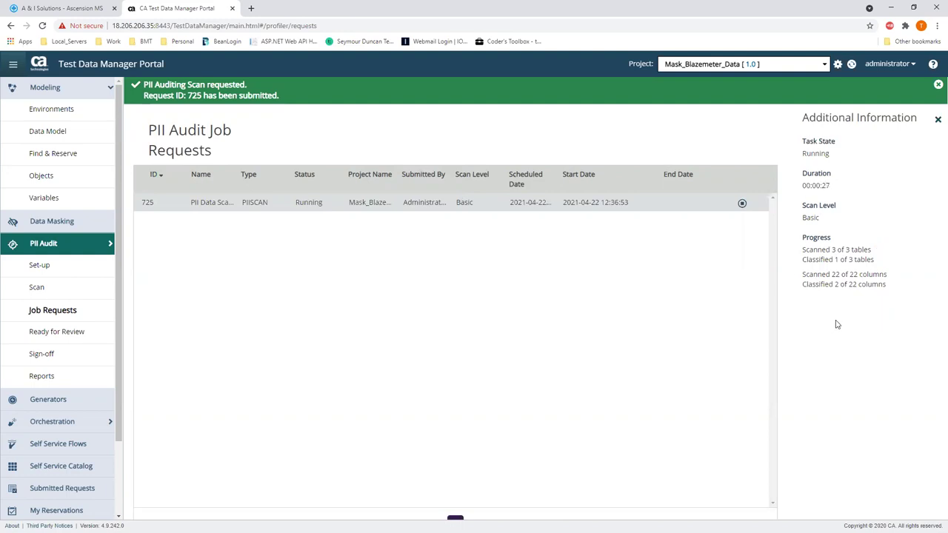
{"action": "left_click", "coordinate": [50, 268]}
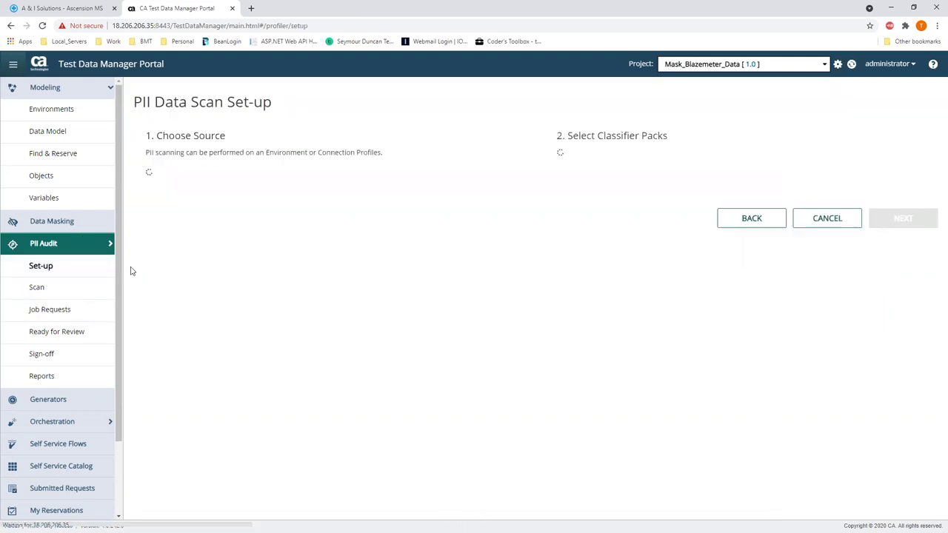
{"action": "left_click", "coordinate": [66, 245]}
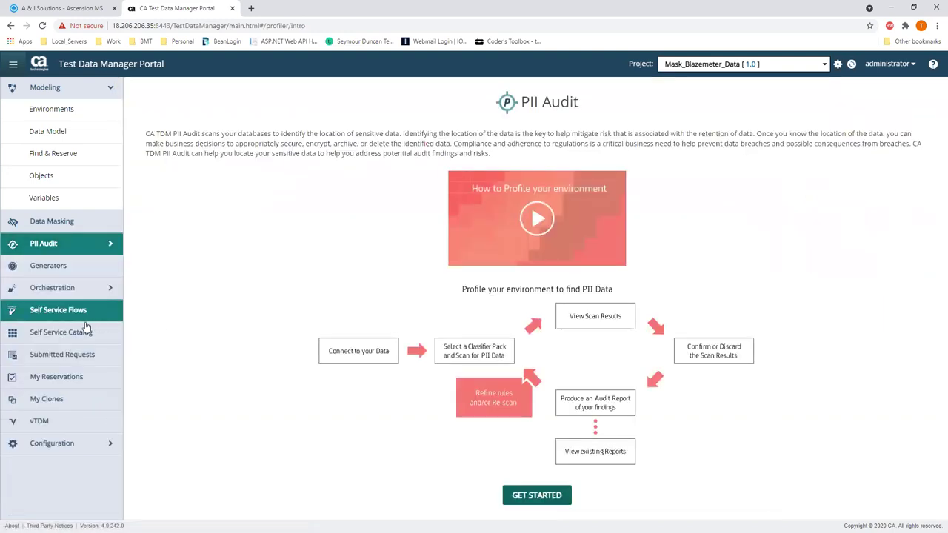
Step: Confirm job 725 completed in Job Requests and bring up the scans ready for review
{"action": "left_click", "coordinate": [71, 247]}
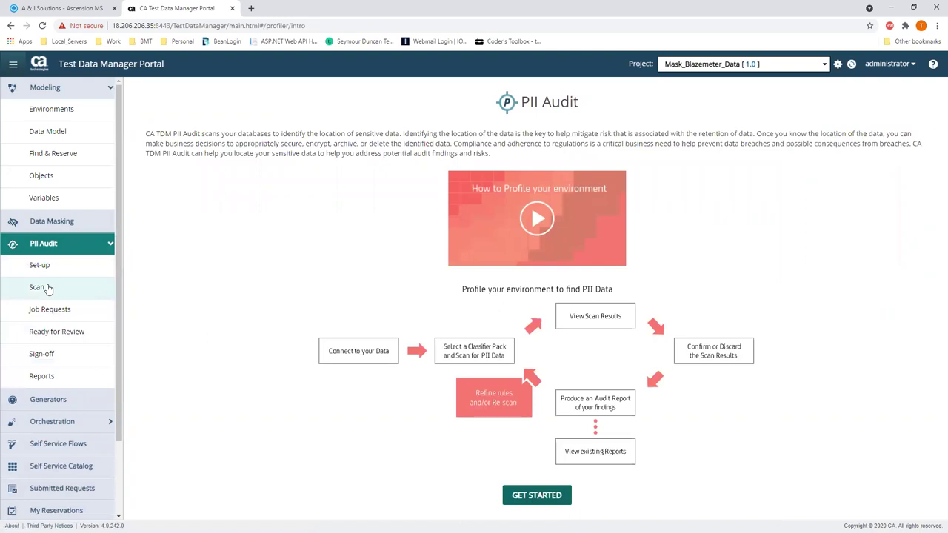
{"action": "left_click", "coordinate": [44, 288]}
{"action": "left_click", "coordinate": [66, 312]}
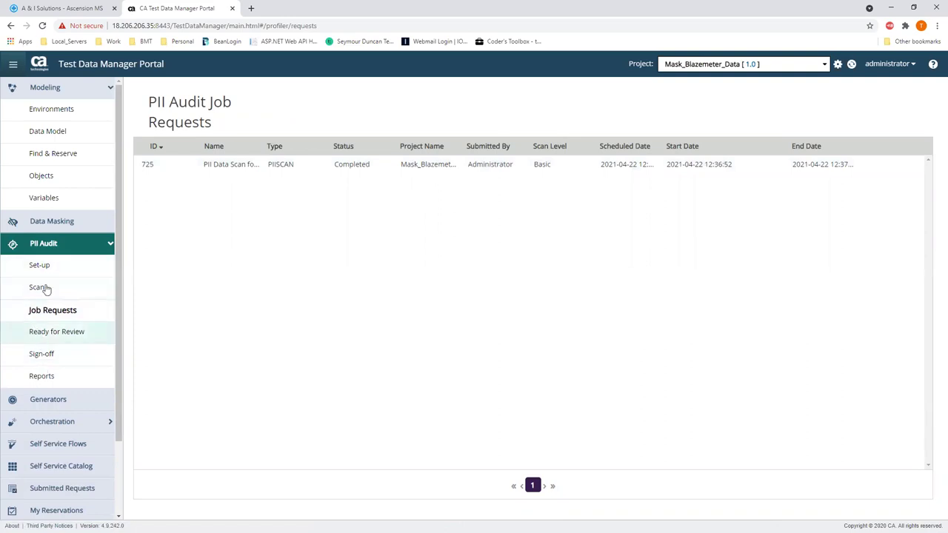
{"action": "left_click", "coordinate": [349, 174]}
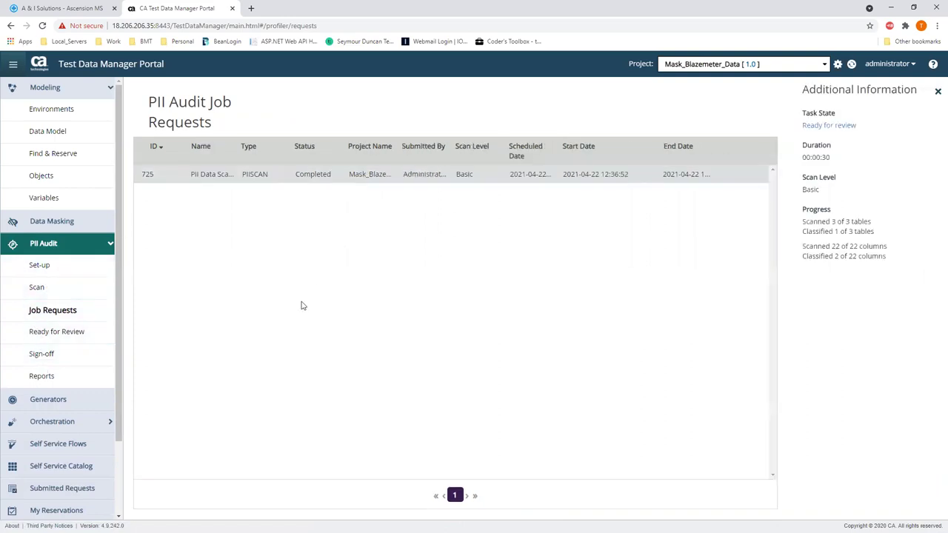
{"action": "left_click", "coordinate": [77, 334]}
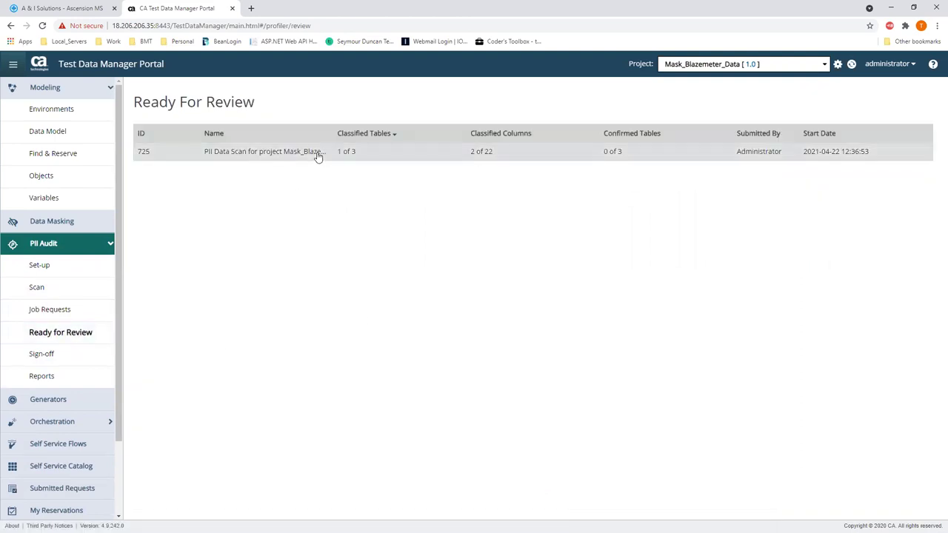
Step: Open job 725's results and view the Claimant table's columns and tags
{"action": "left_click", "coordinate": [316, 154]}
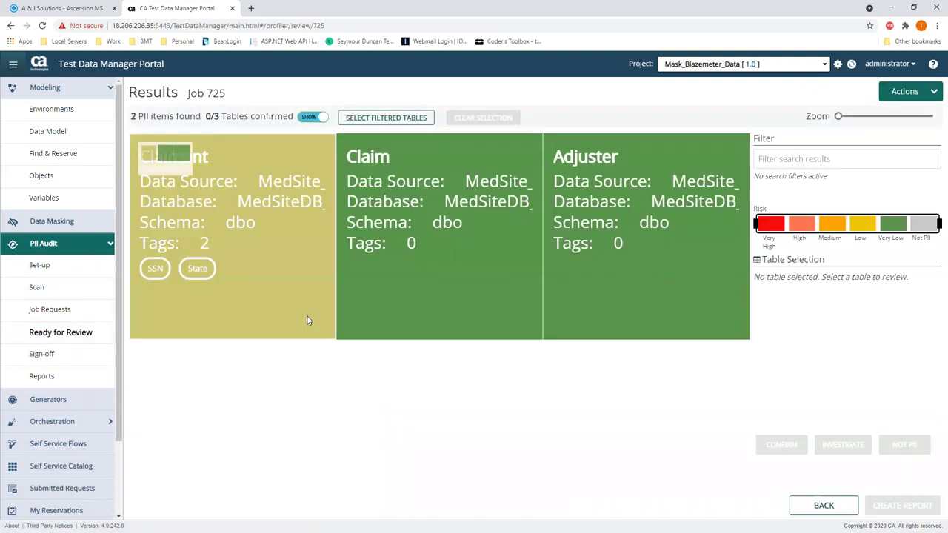
{"action": "right_click", "coordinate": [263, 220]}
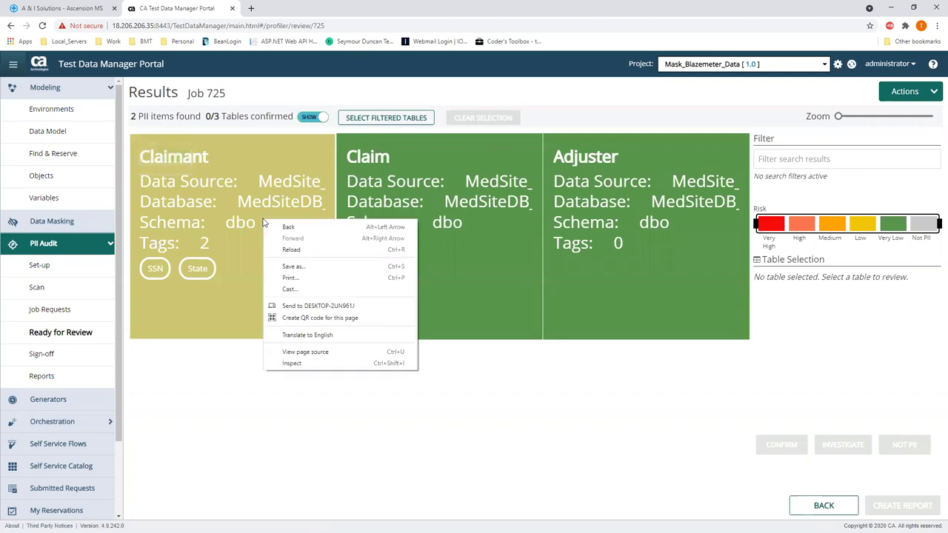
{"action": "left_click", "coordinate": [587, 86]}
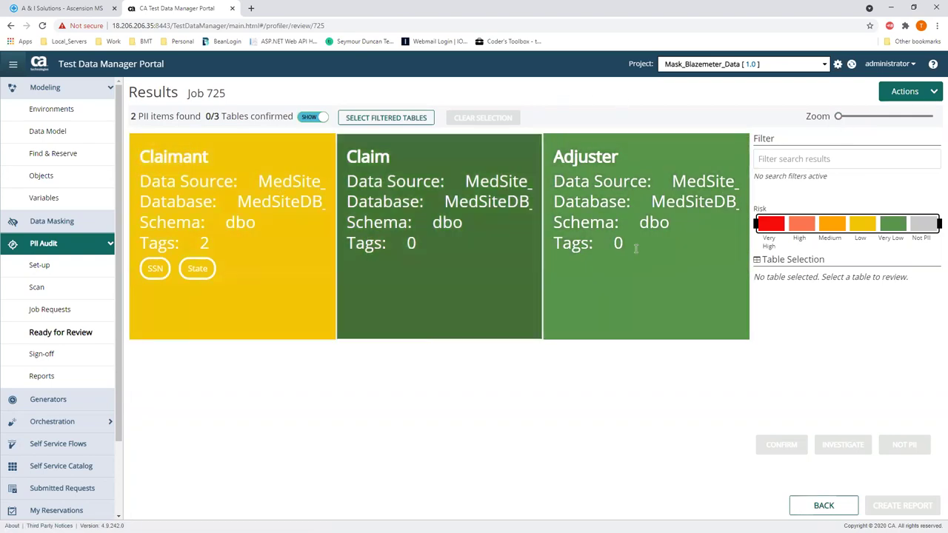
{"action": "right_click", "coordinate": [253, 196]}
{"action": "left_click", "coordinate": [234, 188]}
{"action": "left_click", "coordinate": [211, 194]}
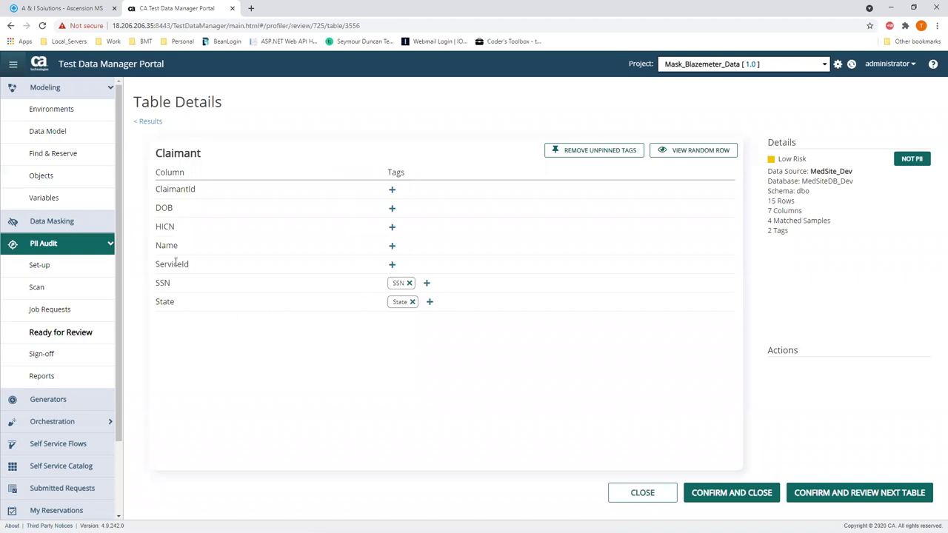
Step: Remove the State column's tag with reason 'Not PII'
{"action": "left_click", "coordinate": [412, 304]}
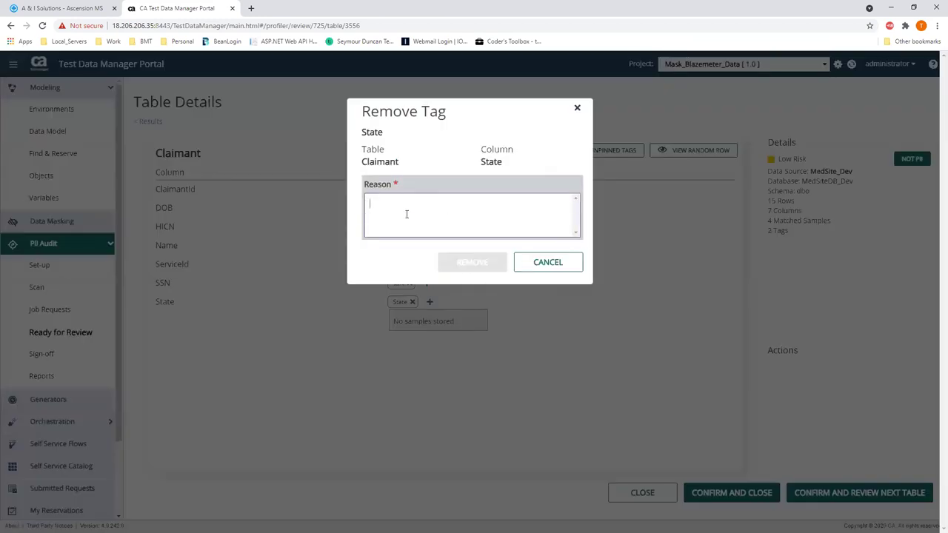
{"action": "type", "text": "Not PII"}
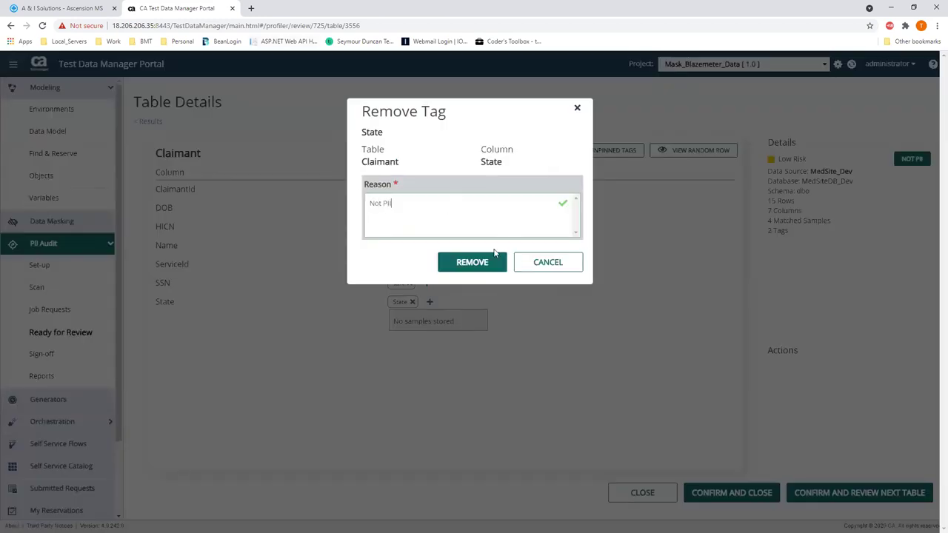
{"action": "left_click", "coordinate": [468, 263]}
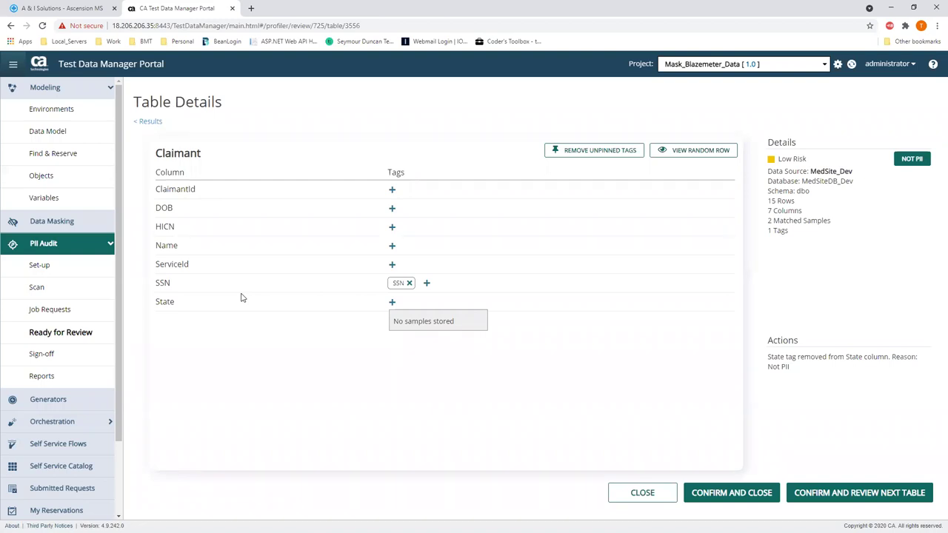
Step: Add a 'Name' tag to the Name column with reason 'PII'
{"action": "left_click", "coordinate": [392, 245]}
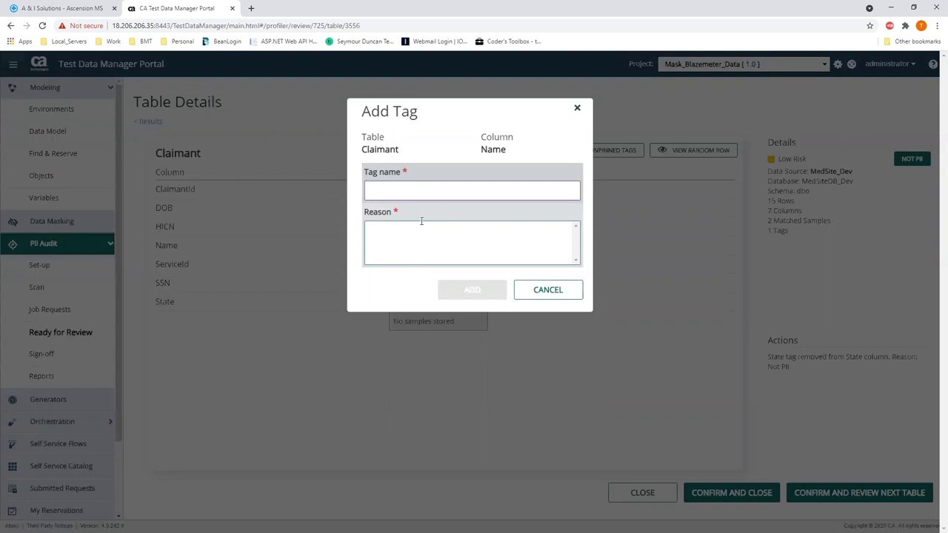
{"action": "type", "text": "Name"}
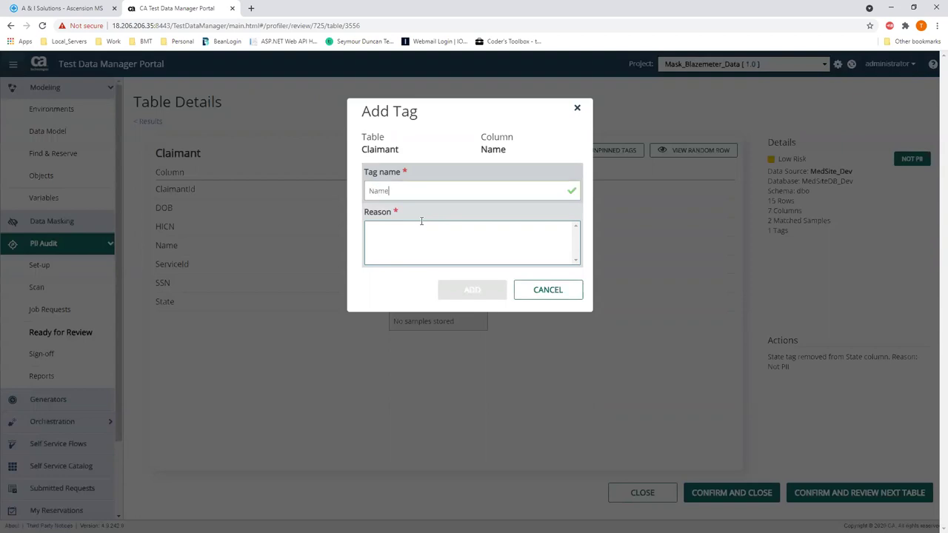
{"action": "left_click", "coordinate": [420, 228]}
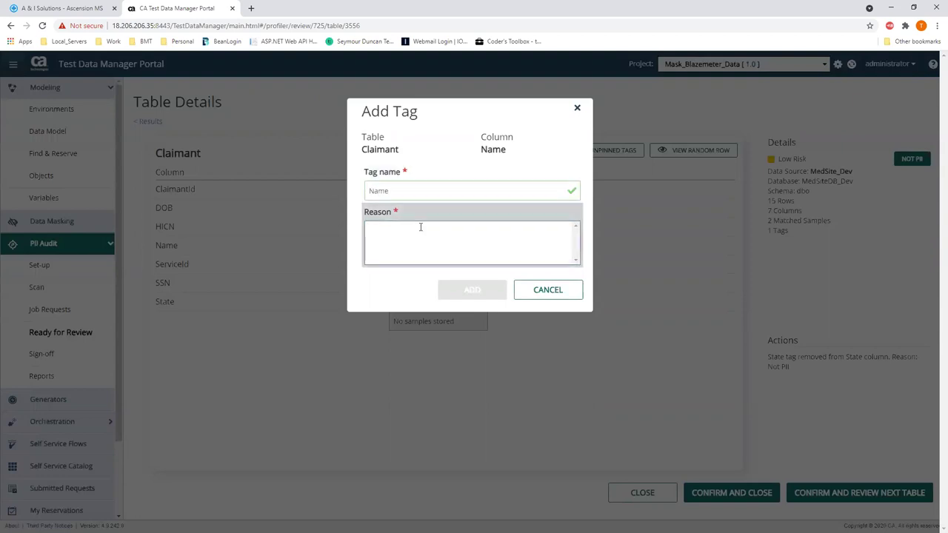
{"action": "type", "text": "PII"}
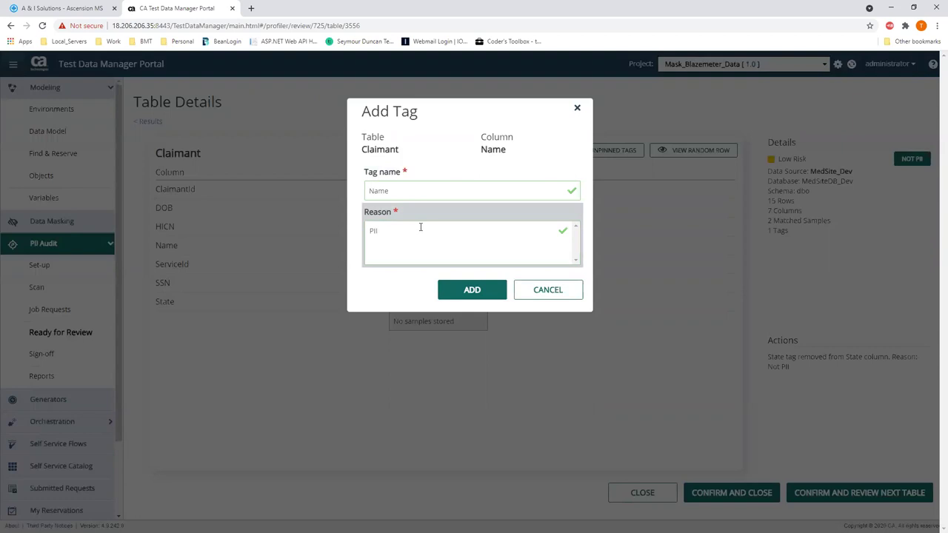
{"action": "left_click", "coordinate": [468, 290]}
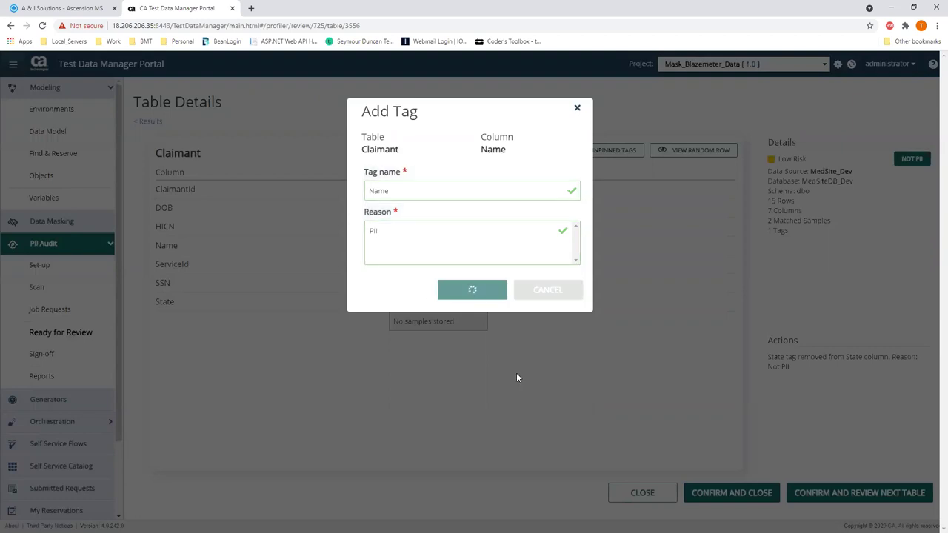
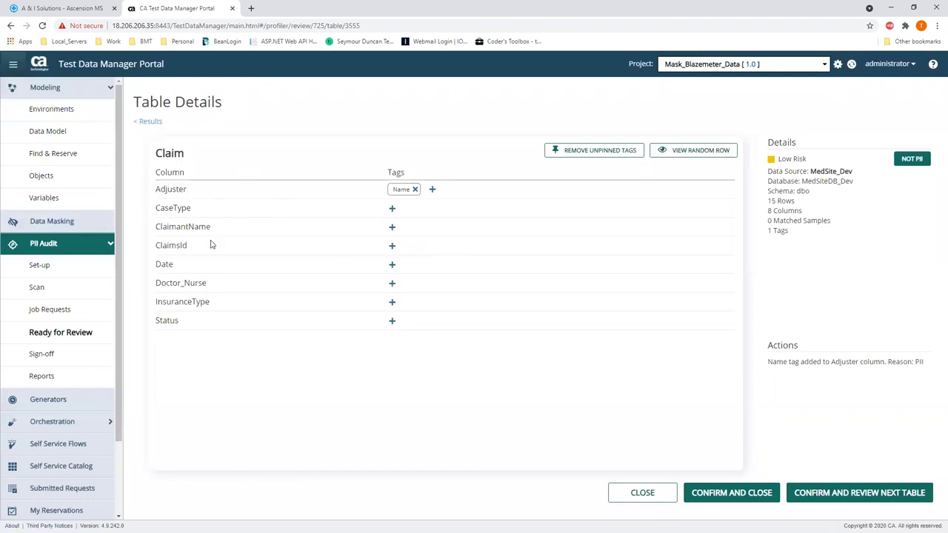
Step: Tag the Claim table's ClaimantName and Doctor_Nurse columns as Name, then confirm the table
{"action": "left_click", "coordinate": [392, 228]}
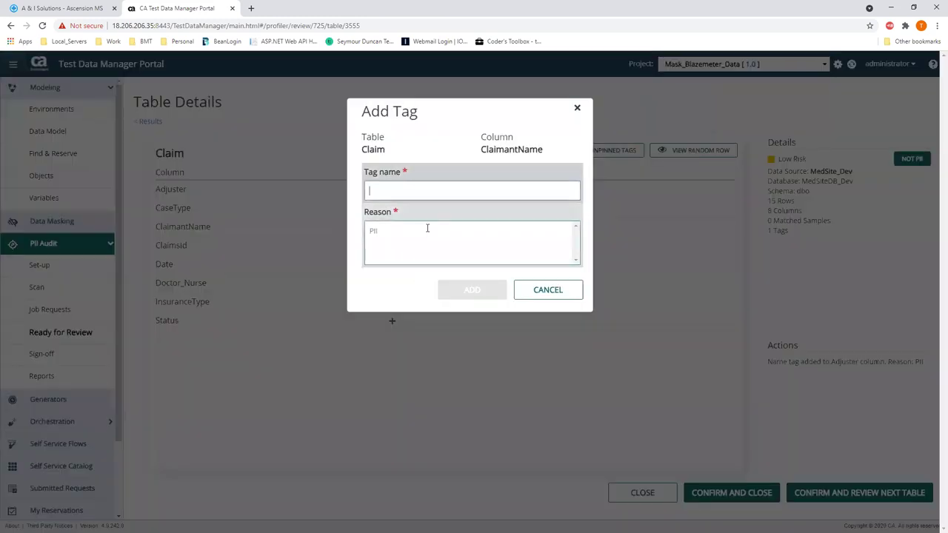
{"action": "type", "text": "Name"}
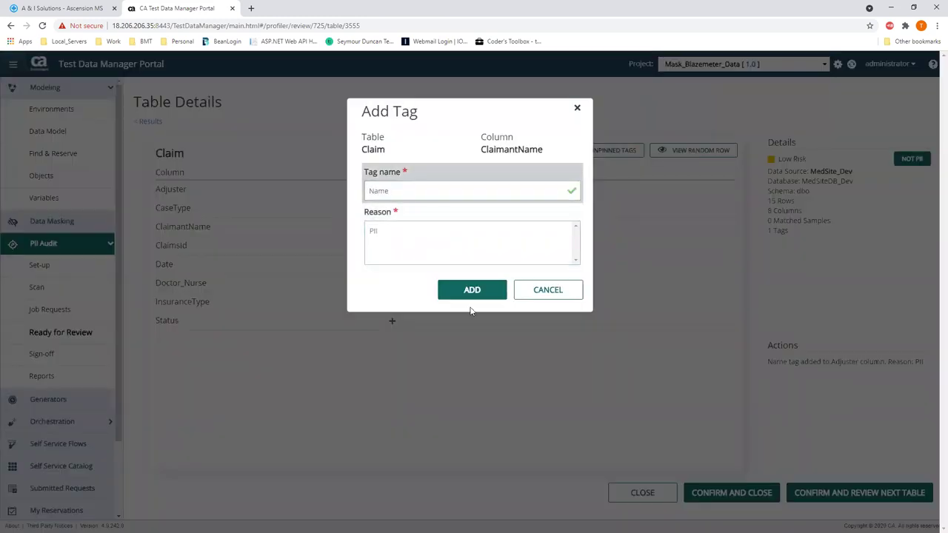
{"action": "left_click", "coordinate": [472, 290]}
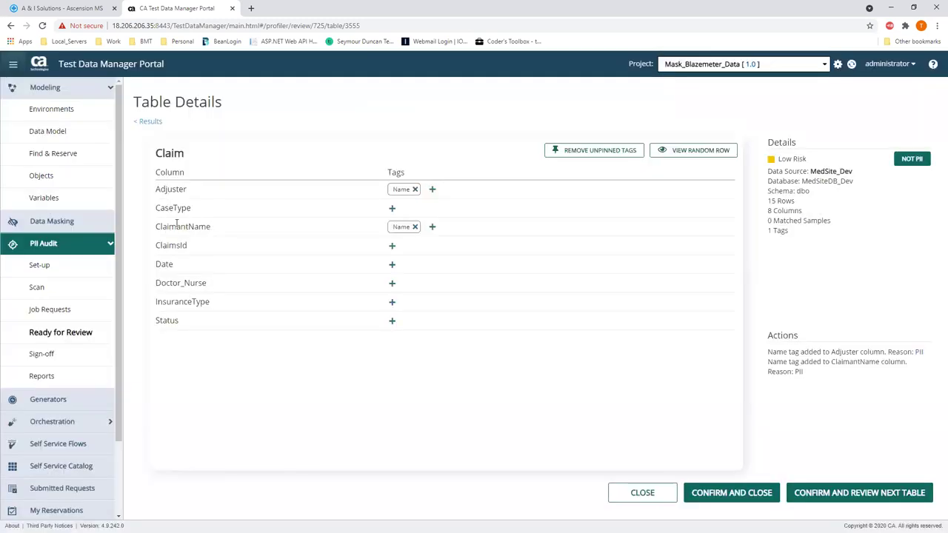
{"action": "left_click", "coordinate": [393, 285]}
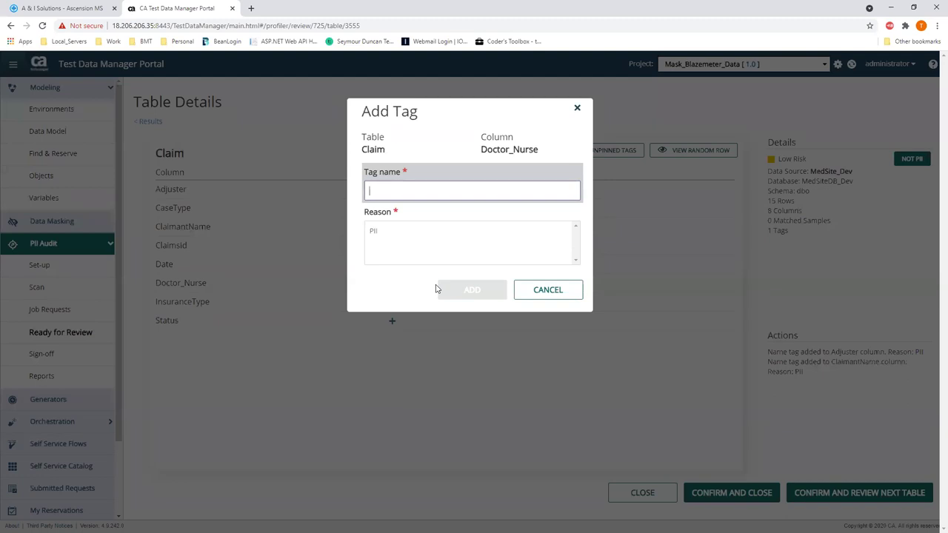
{"action": "type", "text": "Name"}
{"action": "left_click", "coordinate": [439, 290]}
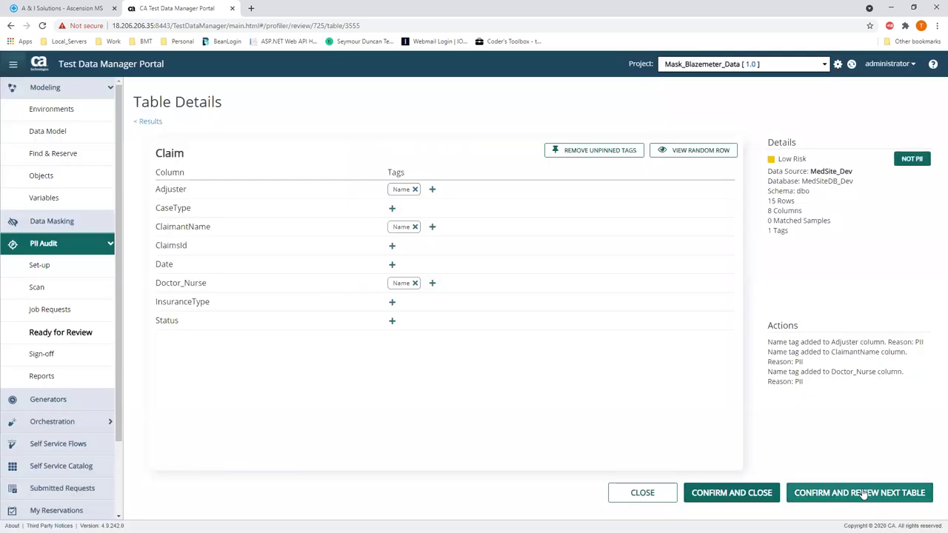
{"action": "left_click", "coordinate": [860, 492]}
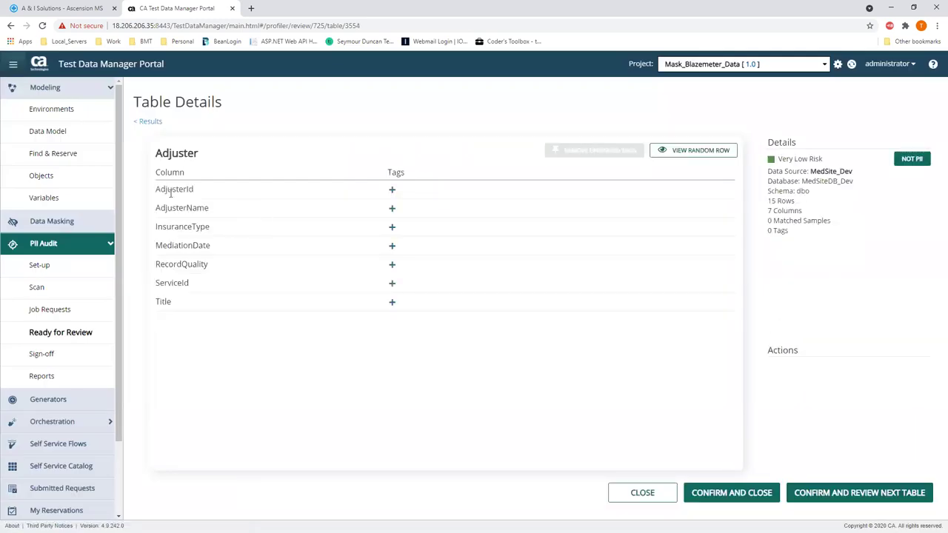
Step: Tag AdjusterName as Name and confirm the Adjuster table
{"action": "left_click", "coordinate": [392, 208]}
{"action": "type", "text": "Name"}
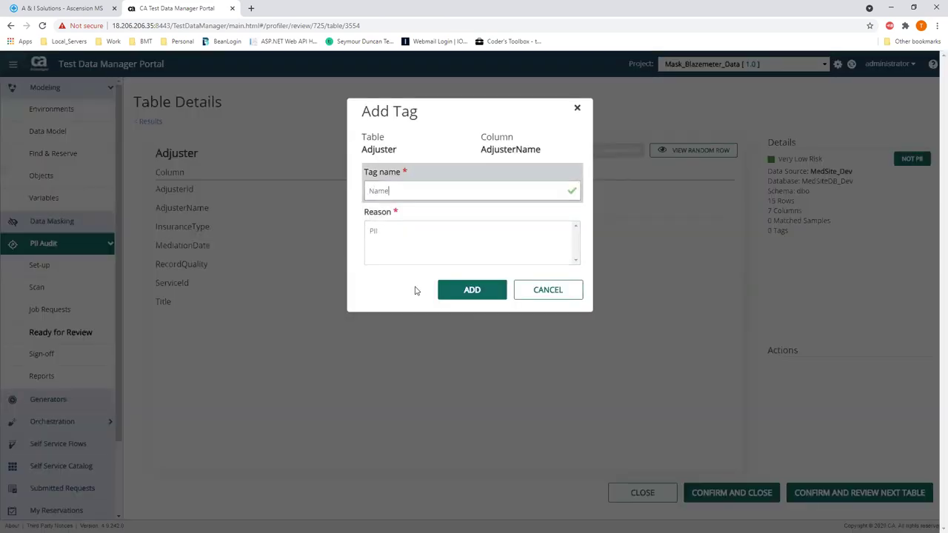
{"action": "left_click", "coordinate": [453, 292]}
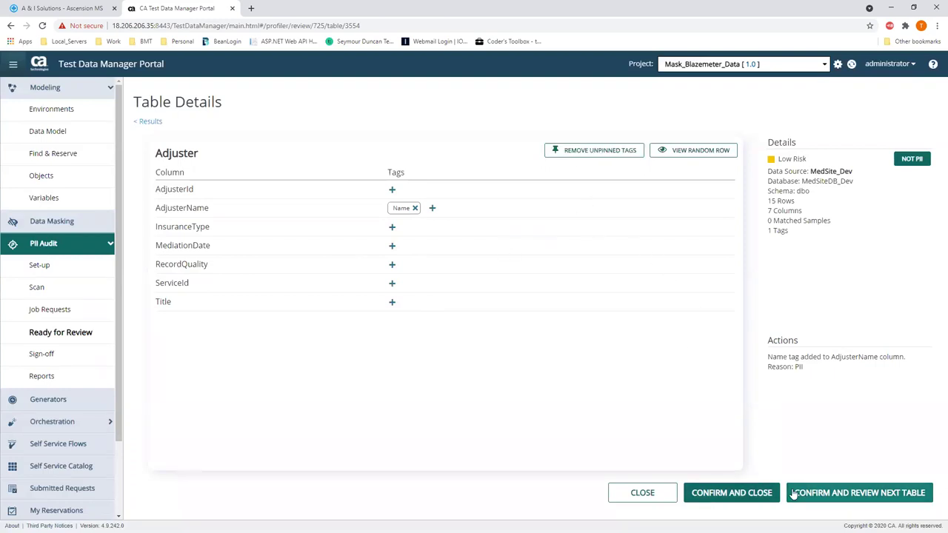
{"action": "left_click", "coordinate": [872, 495]}
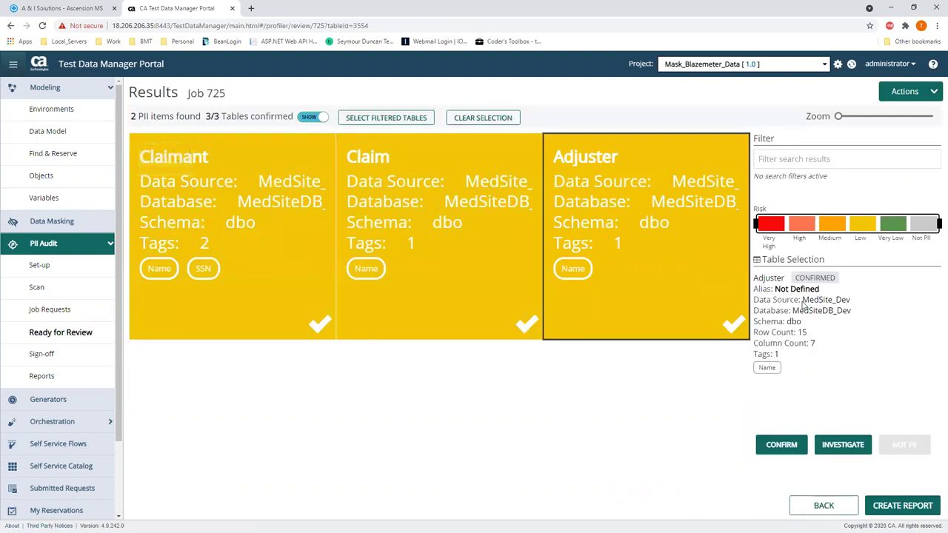
Step: Generate job 725's draft report and download Profile_Report_Draft_725_PII_Data_Scan_for_project_Mask_Blazemeter_Data_1.0.pdf
{"action": "left_click", "coordinate": [903, 508]}
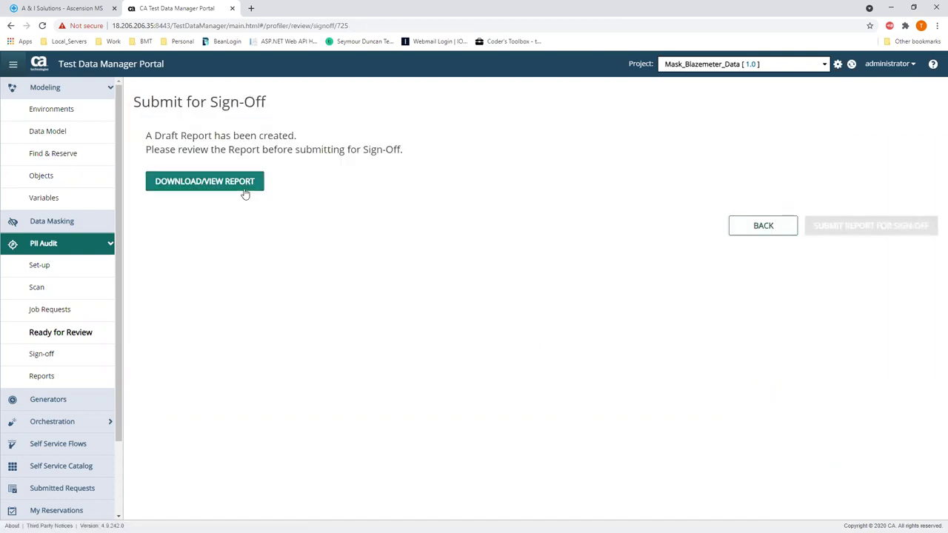
{"action": "left_click", "coordinate": [186, 185]}
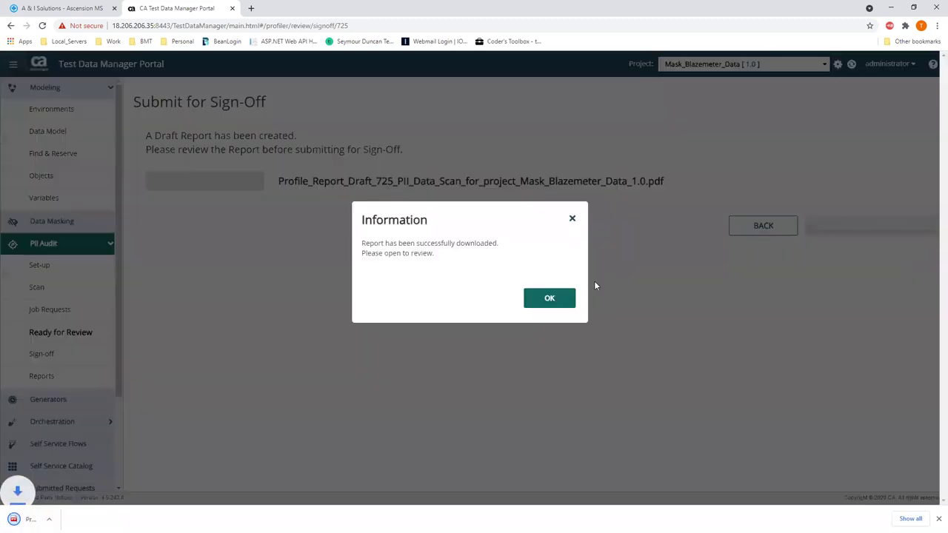
{"action": "left_click", "coordinate": [550, 299]}
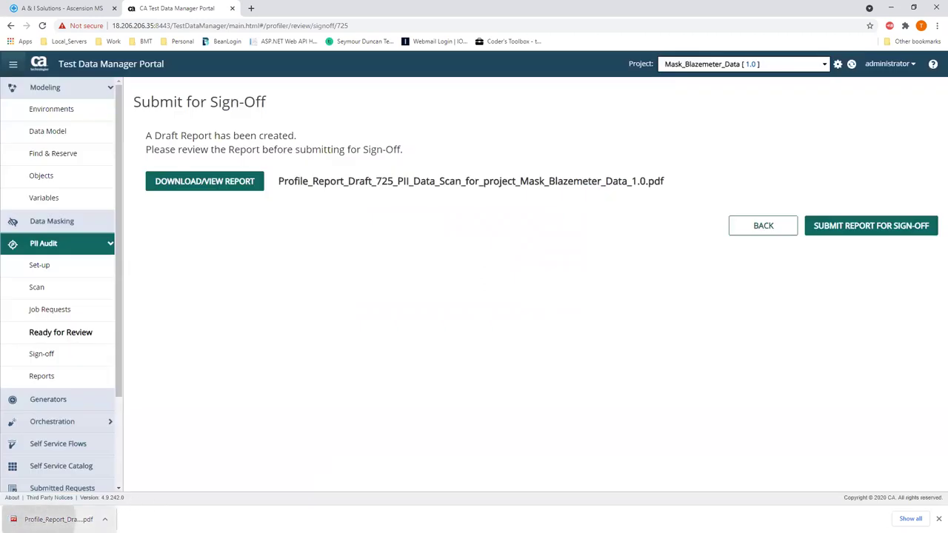
{"action": "left_click", "coordinate": [52, 519]}
Step: Review the draft report's Claimant, Adjuster and Claim tag pages, then close the PDF
{"action": "left_click", "coordinate": [61, 253]}
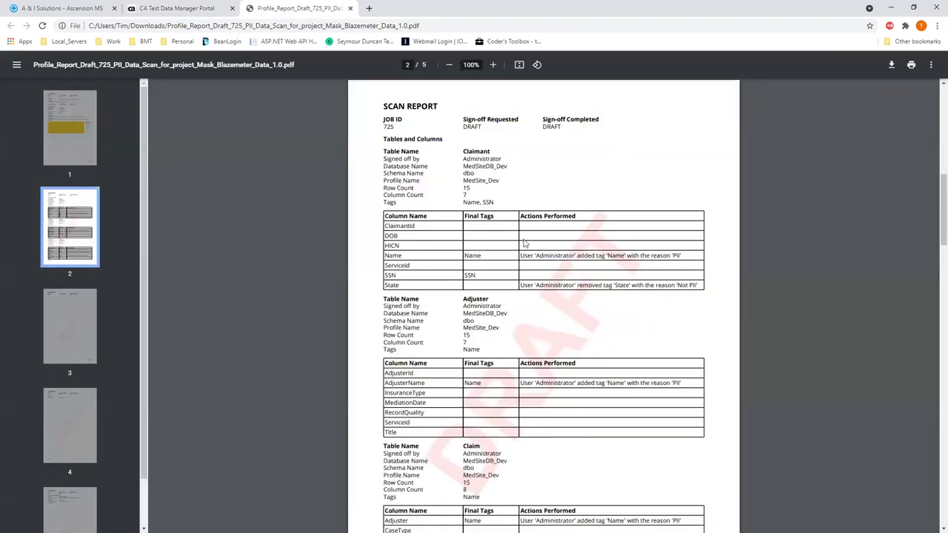
{"action": "scroll", "coordinate": [538, 267], "scroll_direction": "down", "scroll_amount": 2}
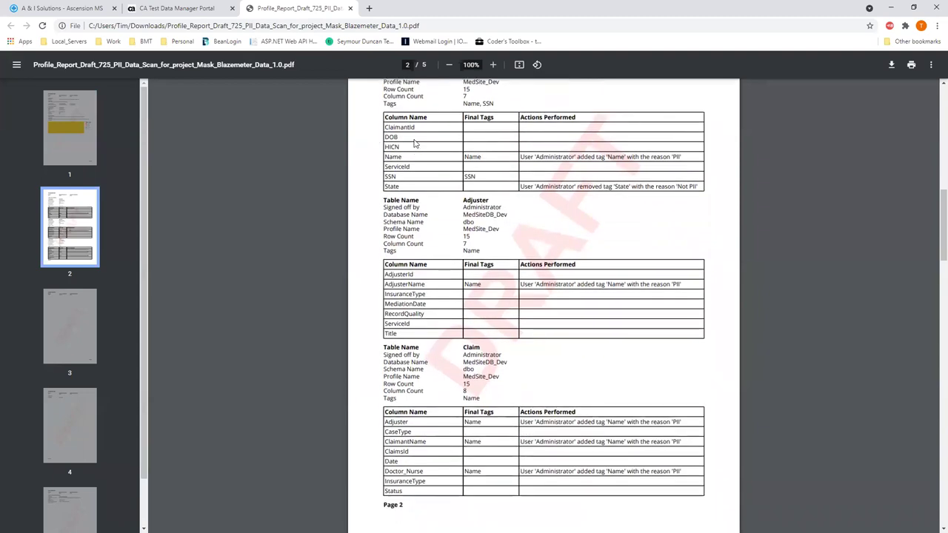
{"action": "double_click", "coordinate": [392, 137]}
{"action": "scroll", "coordinate": [390, 176], "scroll_direction": "down", "scroll_amount": 5}
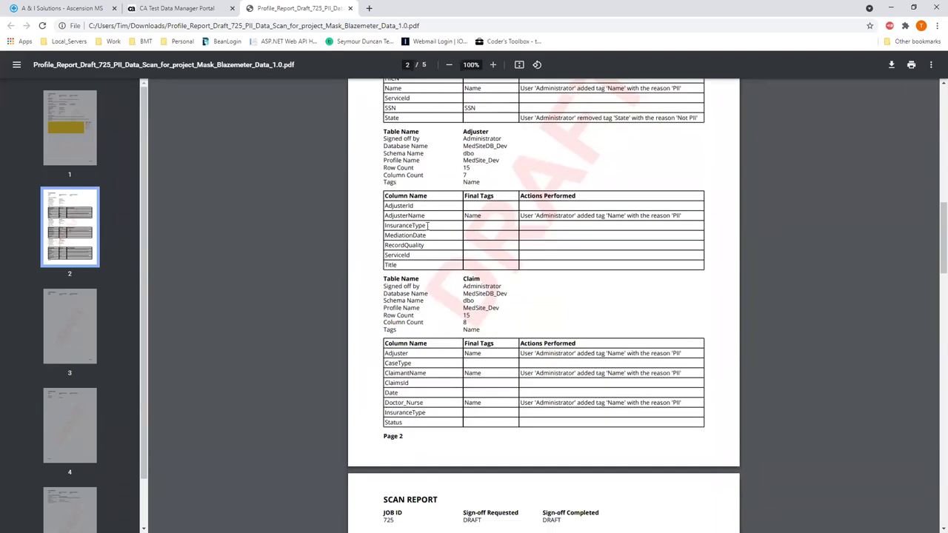
{"action": "scroll", "coordinate": [507, 311], "scroll_direction": "down", "scroll_amount": 15}
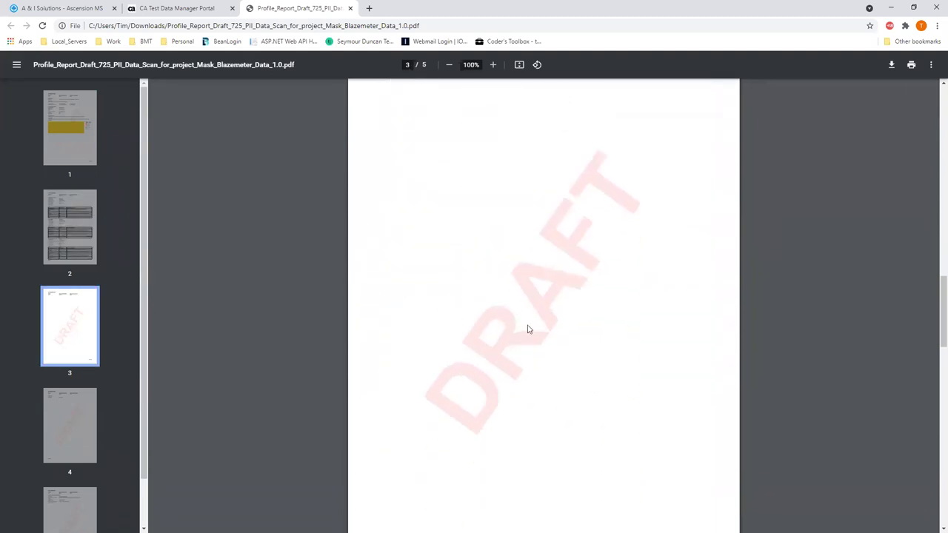
{"action": "scroll", "coordinate": [518, 326], "scroll_direction": "up", "scroll_amount": 11}
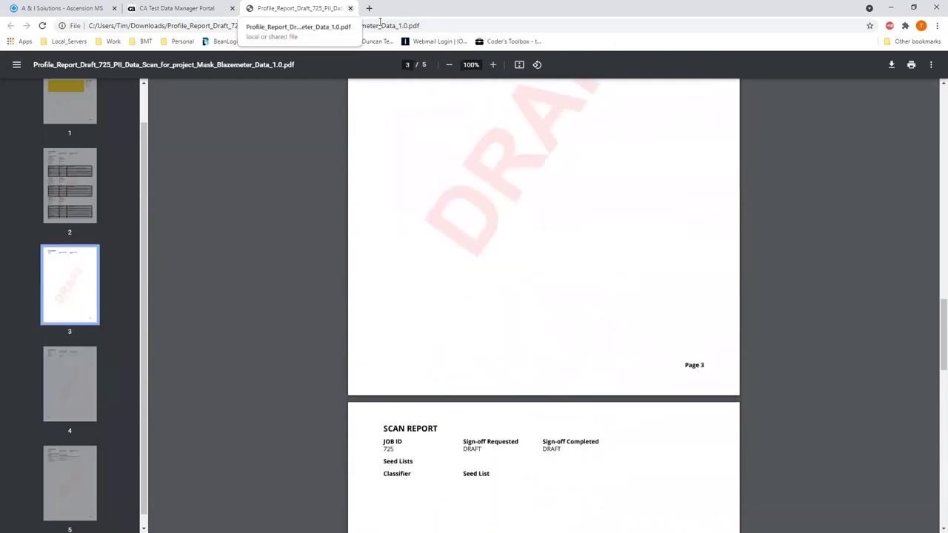
{"action": "left_click", "coordinate": [350, 8]}
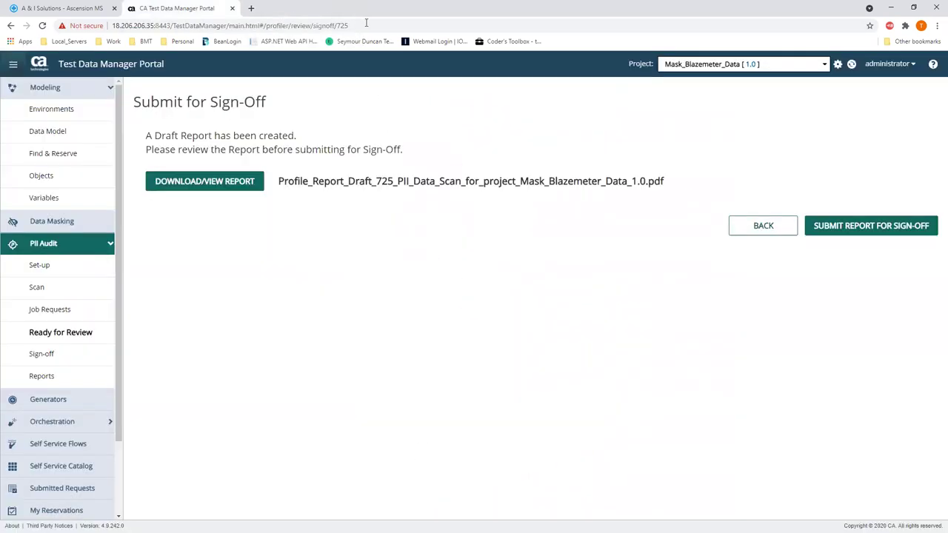
Step: Submit job 725's report for sign-off, check the PII Audit reports list, then go to Data Masking
{"action": "left_click", "coordinate": [902, 231]}
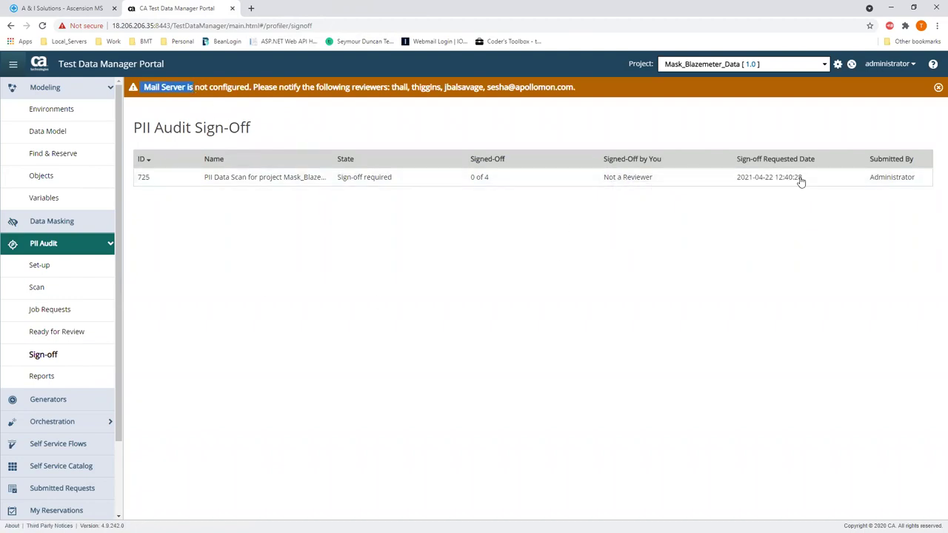
{"action": "mouse_move", "coordinate": [624, 185]}
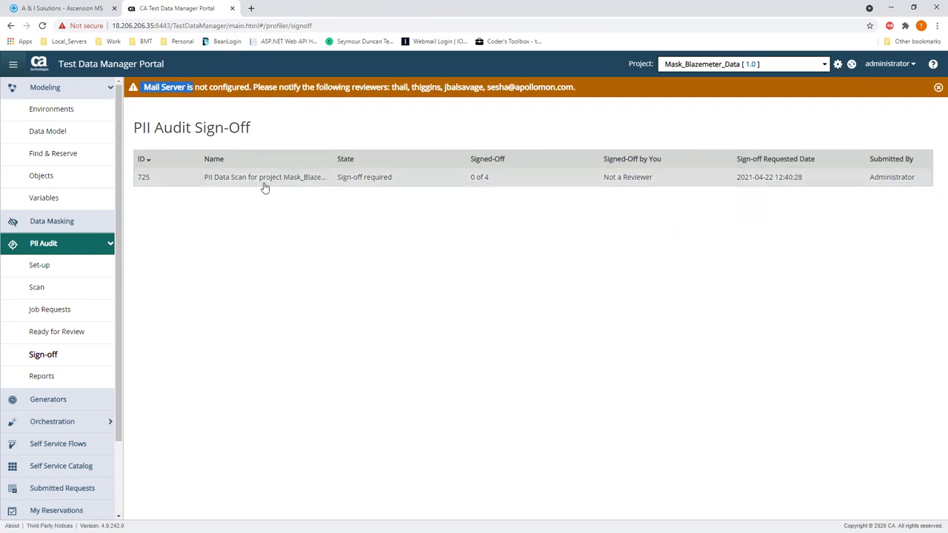
{"action": "left_click", "coordinate": [60, 378]}
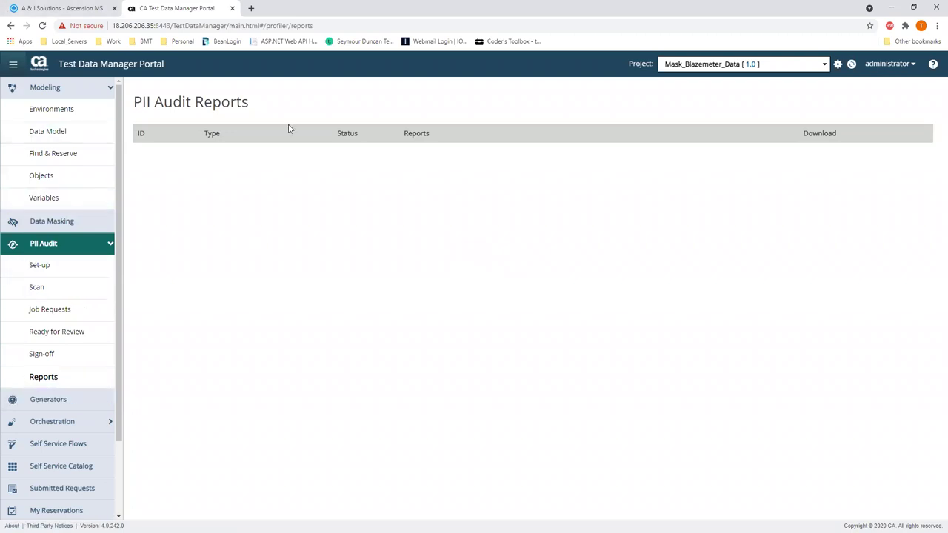
{"action": "left_click", "coordinate": [27, 222]}
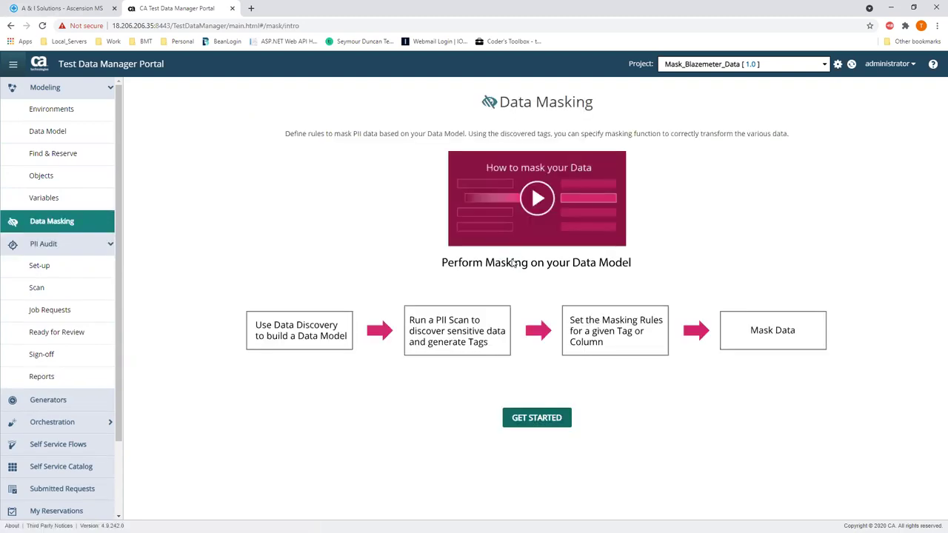
Step: Open the Data Model heatmap from Data Masking and select the Claimant table
{"action": "left_click", "coordinate": [564, 418]}
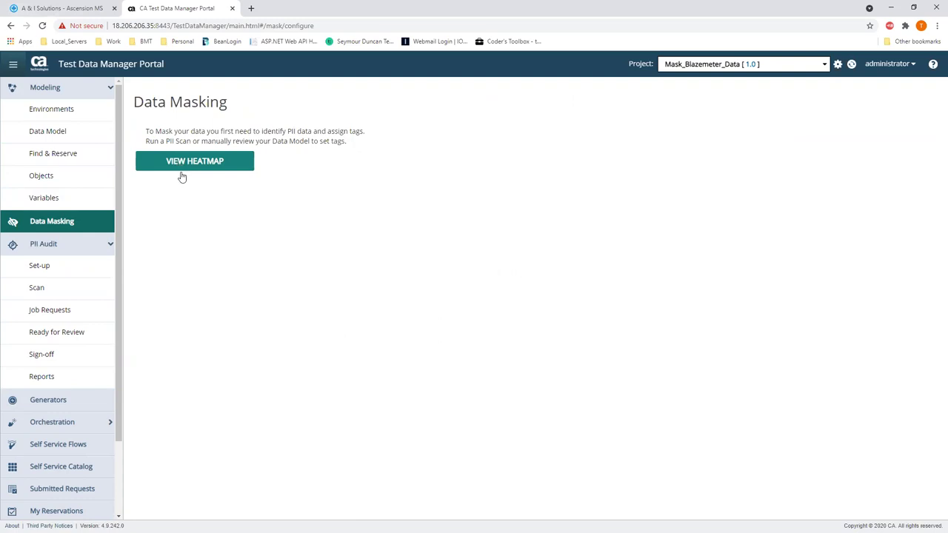
{"action": "left_click", "coordinate": [181, 167]}
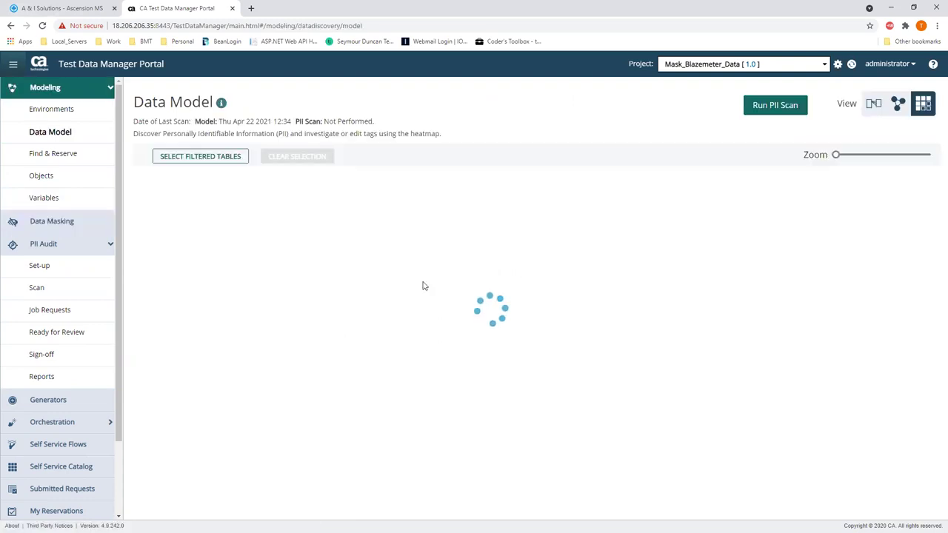
{"action": "left_click", "coordinate": [243, 307], "text": "ctrl"}
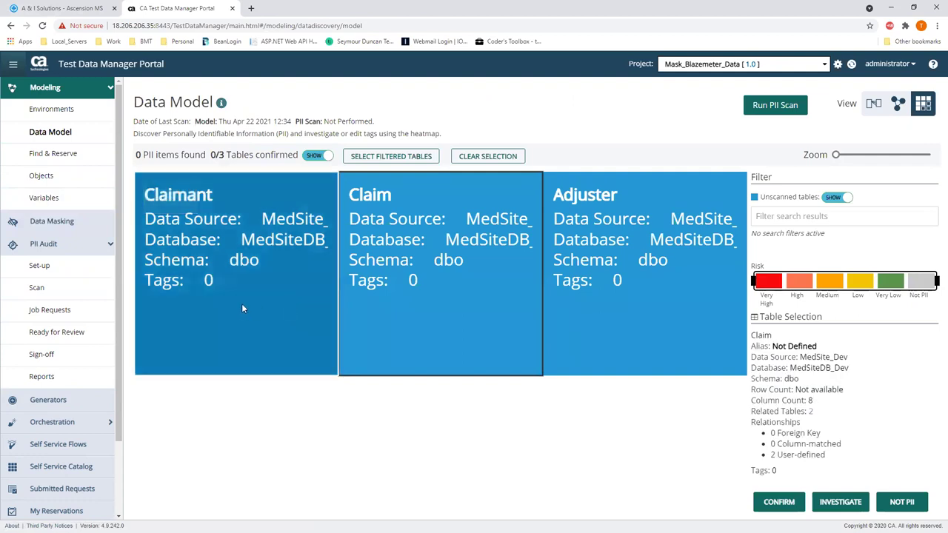
Step: Tag the Claimant table's Name column with the Name tag for PII
{"action": "double_click", "coordinate": [254, 282]}
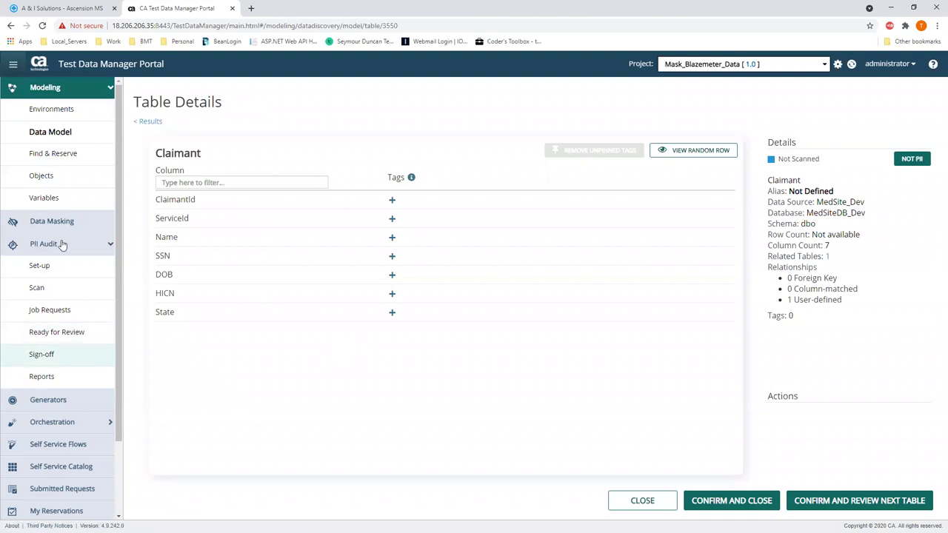
{"action": "left_click", "coordinate": [392, 237]}
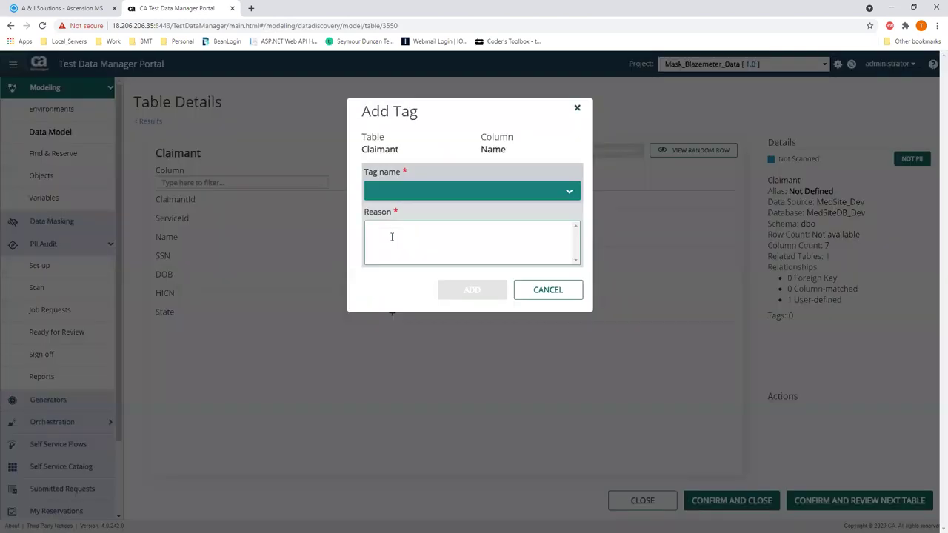
{"action": "left_click", "coordinate": [444, 197]}
{"action": "scroll", "coordinate": [449, 255], "scroll_direction": "down", "scroll_amount": 1}
{"action": "scroll", "coordinate": [449, 258], "scroll_direction": "down", "scroll_amount": 2}
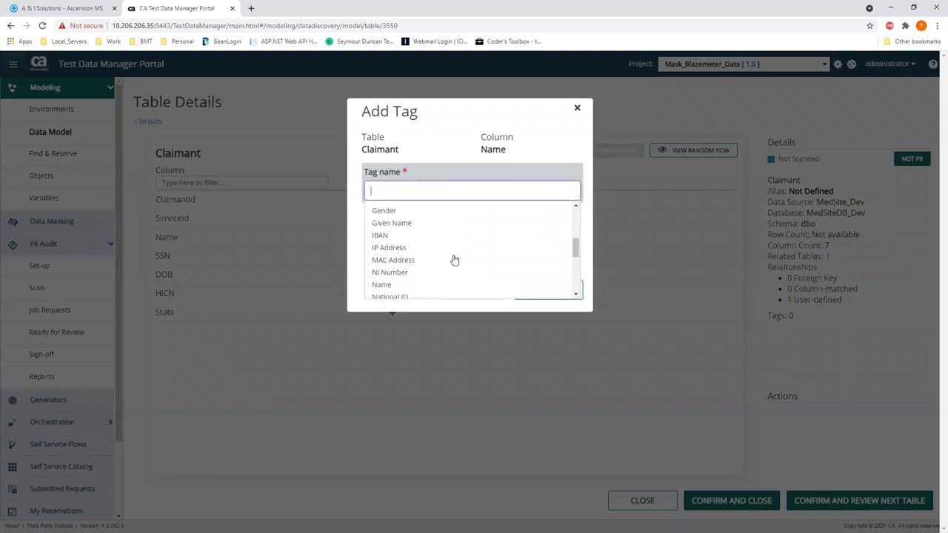
{"action": "left_click", "coordinate": [436, 282]}
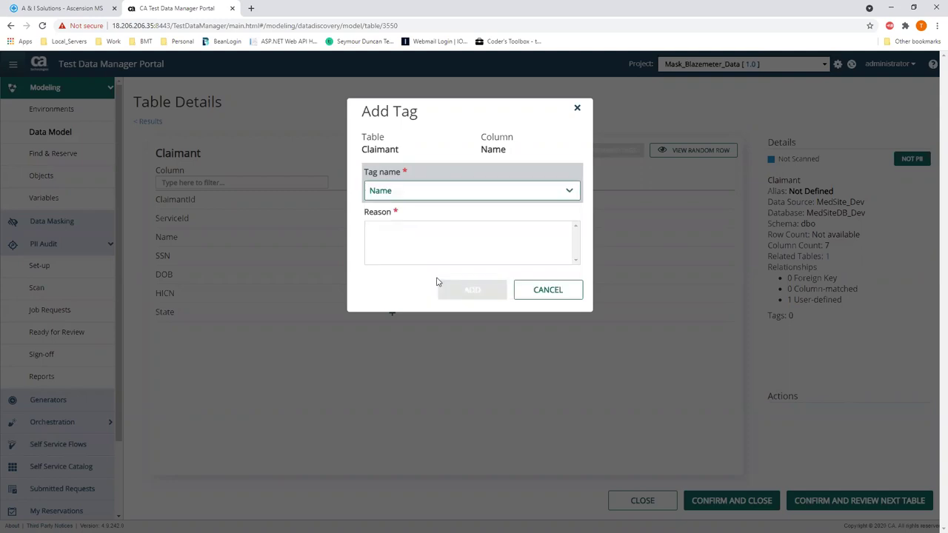
{"action": "left_click", "coordinate": [433, 245]}
{"action": "type", "text": "P"}
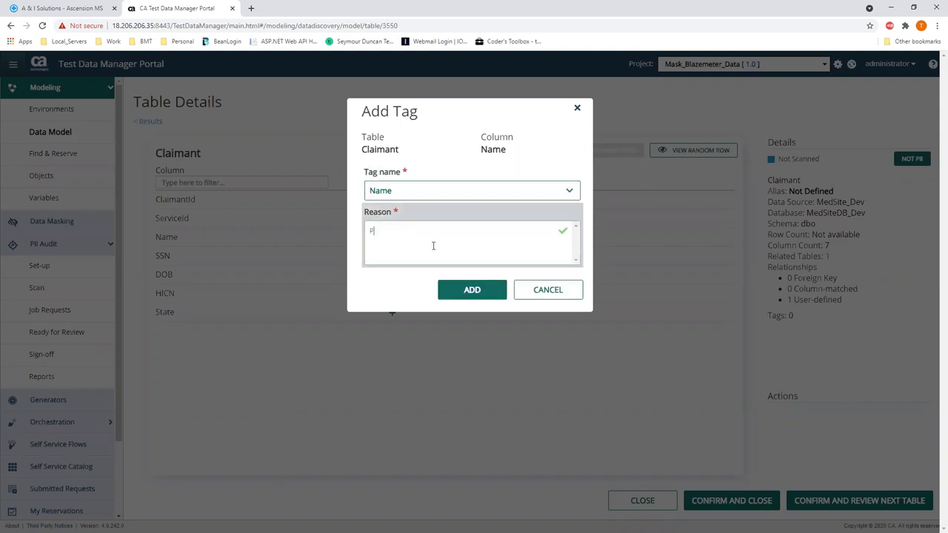
{"action": "left_click", "coordinate": [486, 291]}
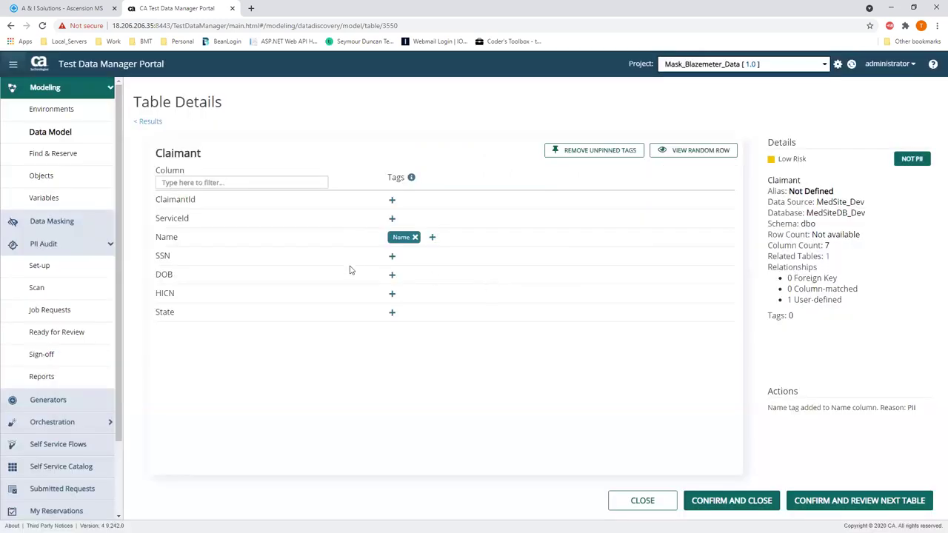
Step: Tag the SSN column as SSN with reason PII
{"action": "left_click", "coordinate": [393, 256]}
{"action": "left_click", "coordinate": [462, 192]}
{"action": "scroll", "coordinate": [472, 264], "scroll_direction": "down", "scroll_amount": 6}
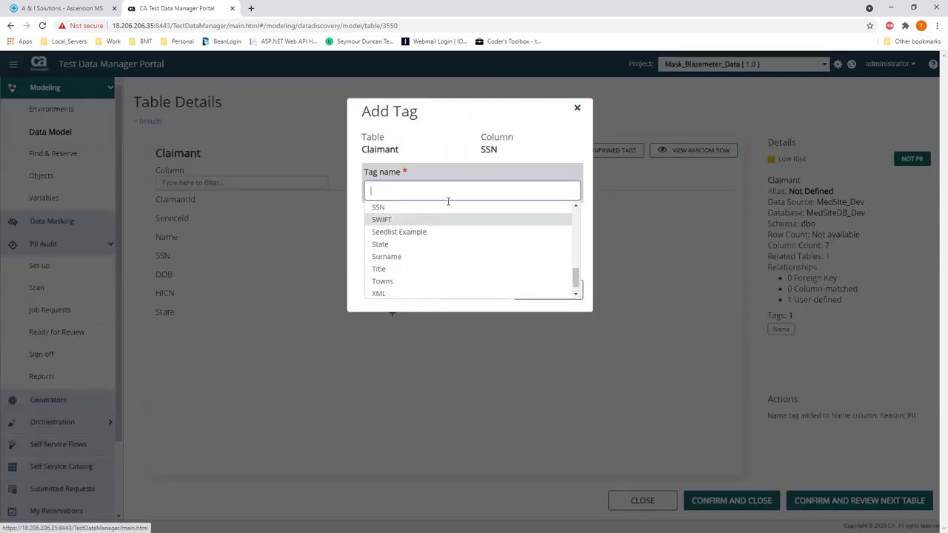
{"action": "left_click", "coordinate": [444, 207]}
{"action": "left_click", "coordinate": [424, 242]}
{"action": "type", "text": "PII"}
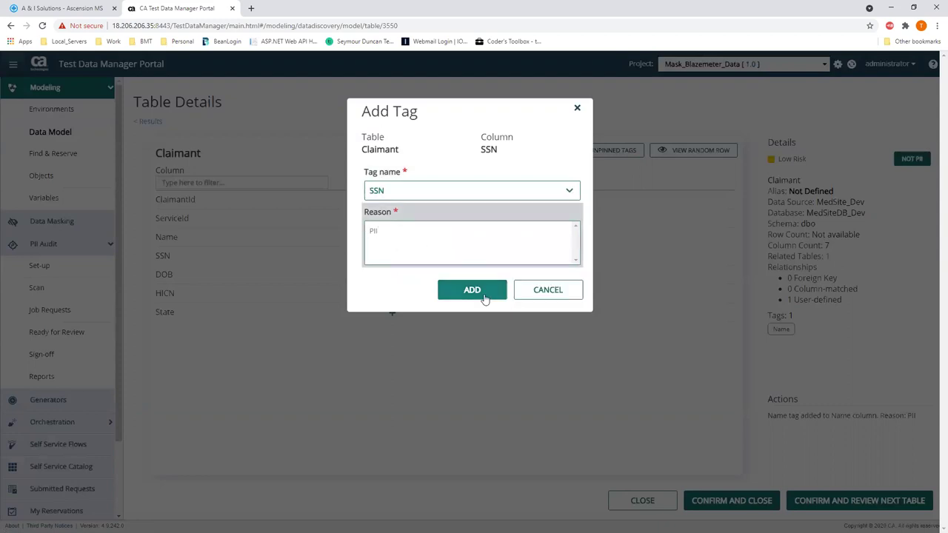
{"action": "left_click", "coordinate": [480, 292]}
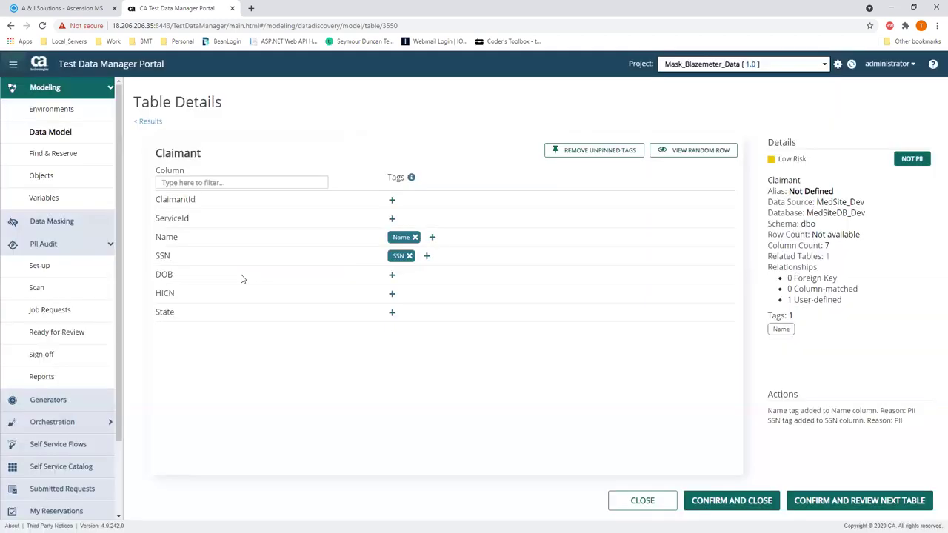
Step: Tag DOB as Birth Date and confirm the Claimant table
{"action": "left_click", "coordinate": [393, 274]}
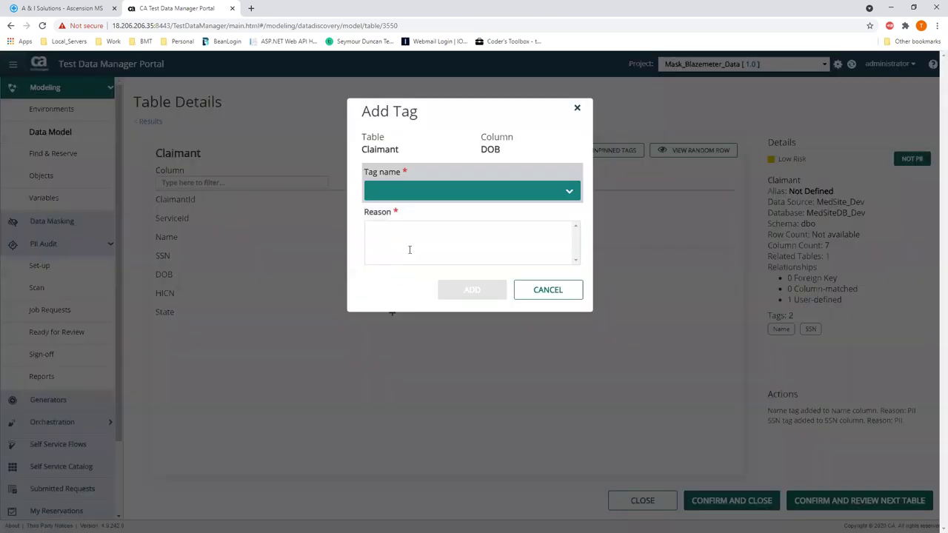
{"action": "left_click", "coordinate": [431, 192]}
{"action": "scroll", "coordinate": [428, 255], "scroll_direction": "down", "scroll_amount": 3}
{"action": "scroll", "coordinate": [428, 263], "scroll_direction": "up", "scroll_amount": 2}
{"action": "scroll", "coordinate": [424, 237], "scroll_direction": "down", "scroll_amount": 5}
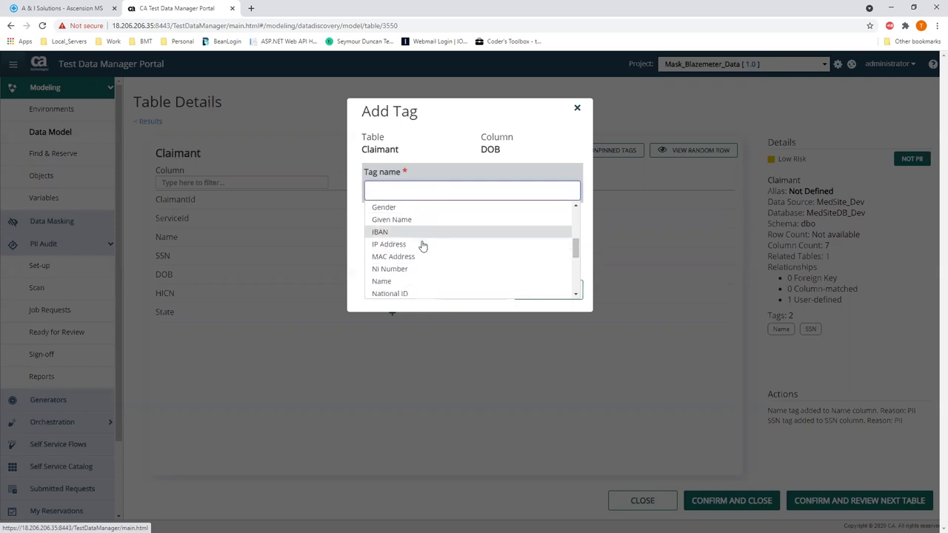
{"action": "scroll", "coordinate": [435, 256], "scroll_direction": "down", "scroll_amount": 4}
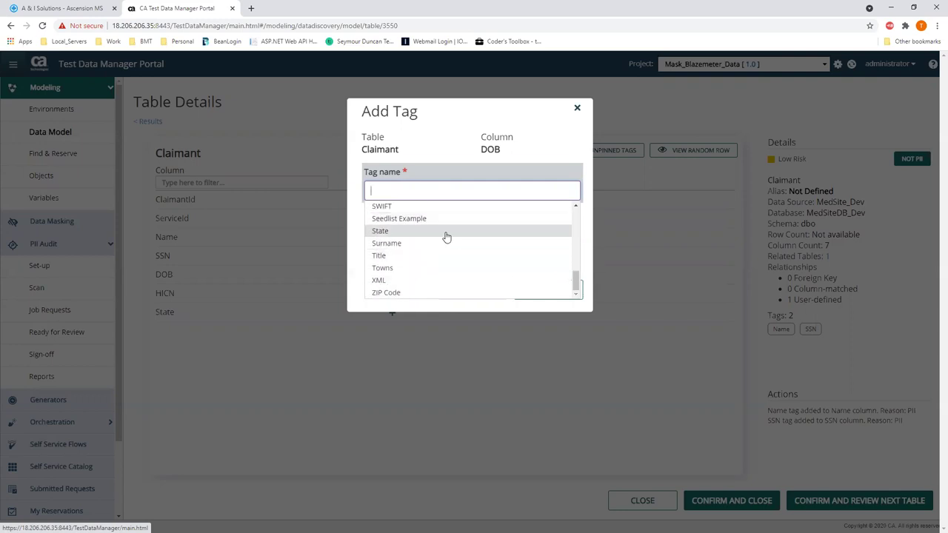
{"action": "scroll", "coordinate": [433, 274], "scroll_direction": "up", "scroll_amount": 1}
{"action": "scroll", "coordinate": [434, 268], "scroll_direction": "up", "scroll_amount": 6}
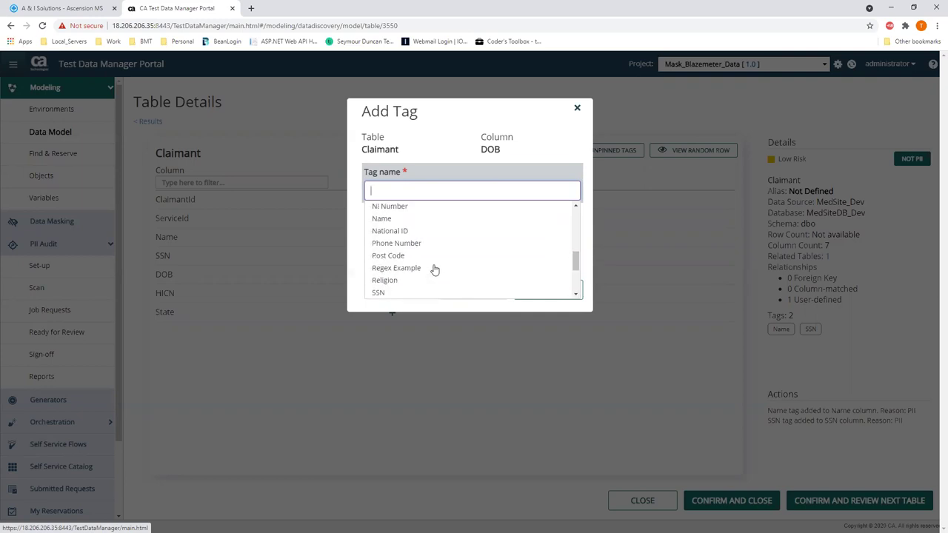
{"action": "scroll", "coordinate": [436, 231], "scroll_direction": "up", "scroll_amount": 1}
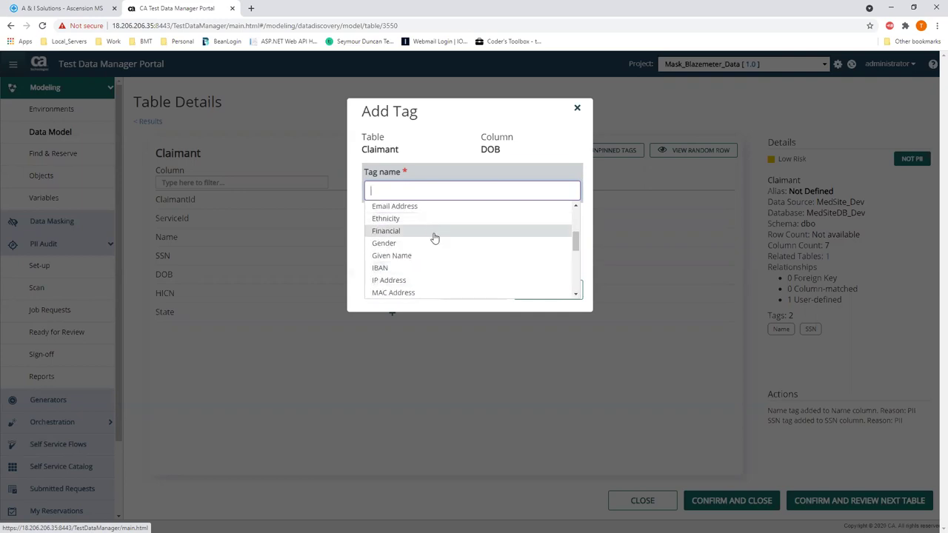
{"action": "scroll", "coordinate": [435, 236], "scroll_direction": "up", "scroll_amount": 4}
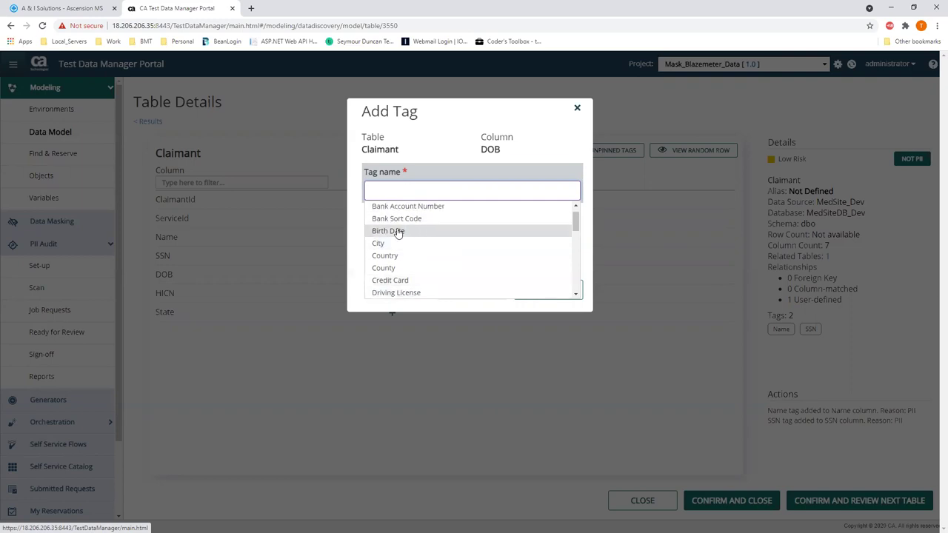
{"action": "left_click", "coordinate": [398, 233]}
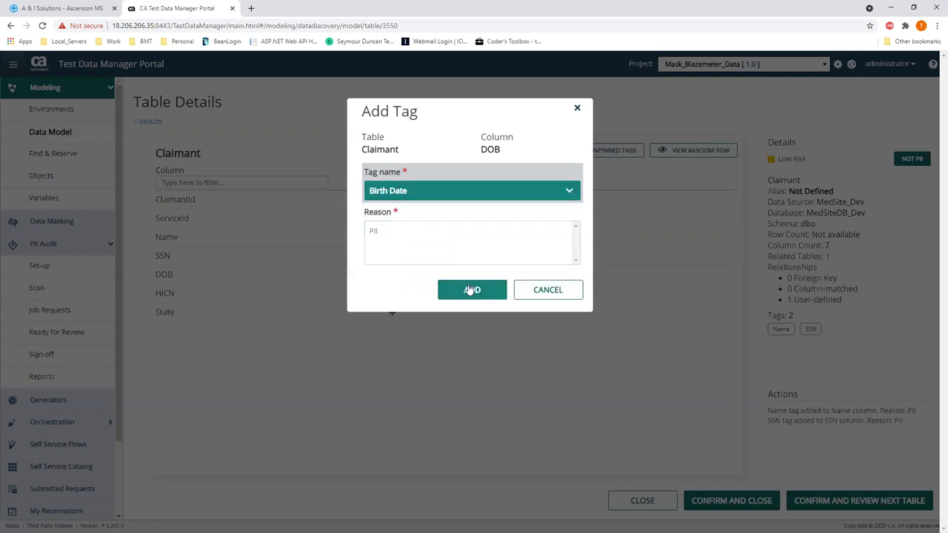
{"action": "left_click", "coordinate": [469, 289]}
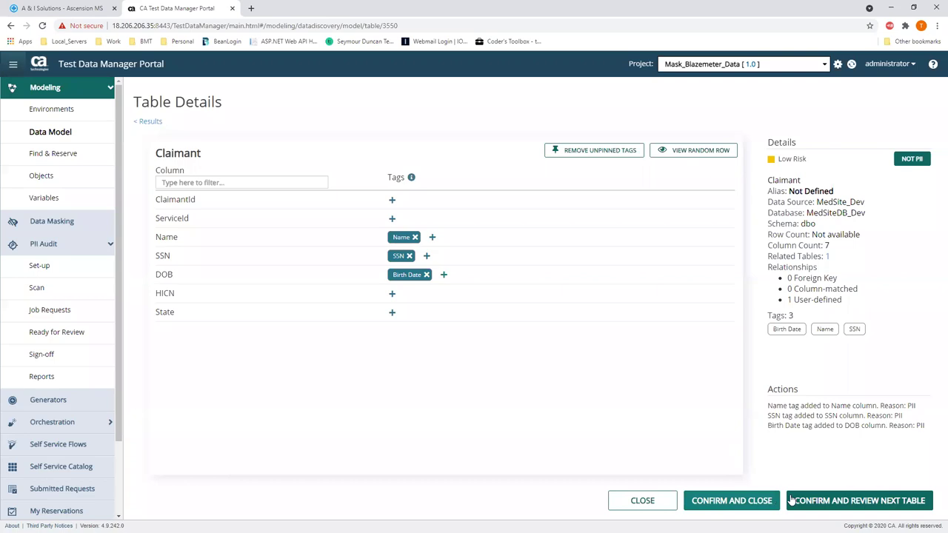
{"action": "left_click", "coordinate": [848, 504]}
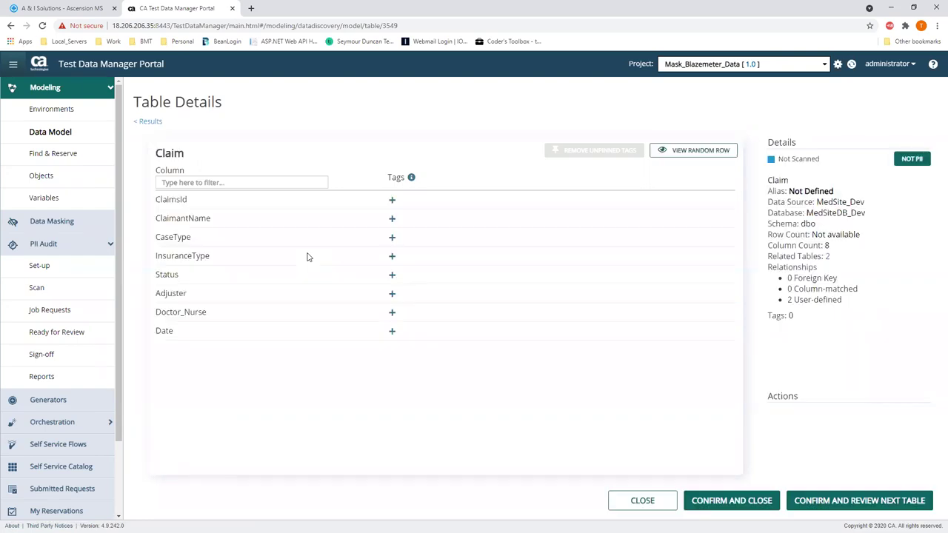
Step: Tag the Claim table's ClaimantName column as Name
{"action": "left_click", "coordinate": [391, 218]}
{"action": "left_click", "coordinate": [455, 193]}
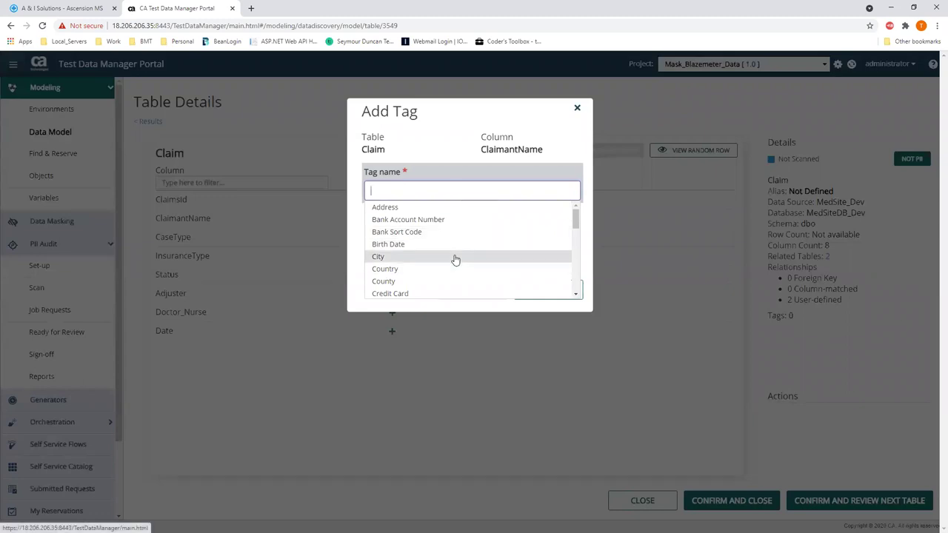
{"action": "scroll", "coordinate": [455, 259], "scroll_direction": "down", "scroll_amount": 4}
{"action": "scroll", "coordinate": [450, 263], "scroll_direction": "up", "scroll_amount": 1}
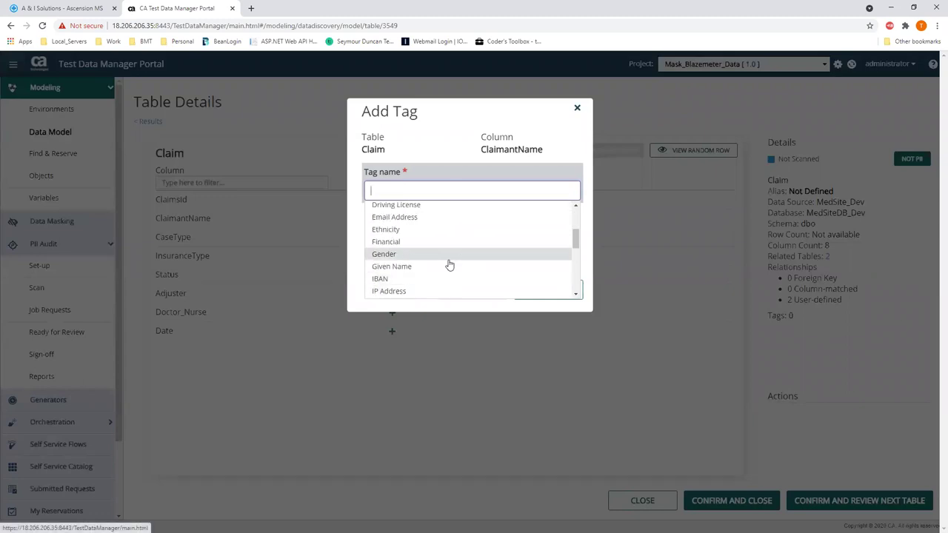
{"action": "scroll", "coordinate": [445, 262], "scroll_direction": "down", "scroll_amount": 1}
{"action": "left_click", "coordinate": [429, 281]}
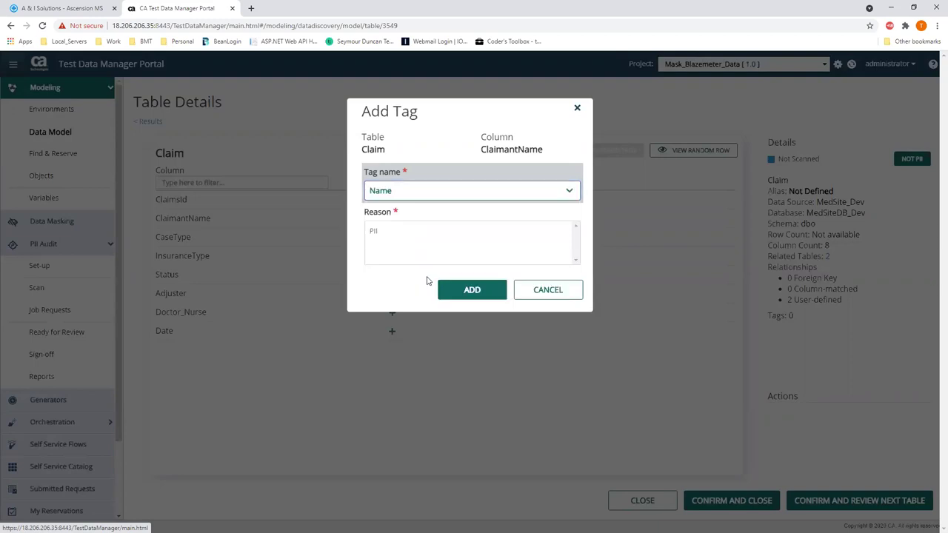
{"action": "left_click", "coordinate": [483, 290]}
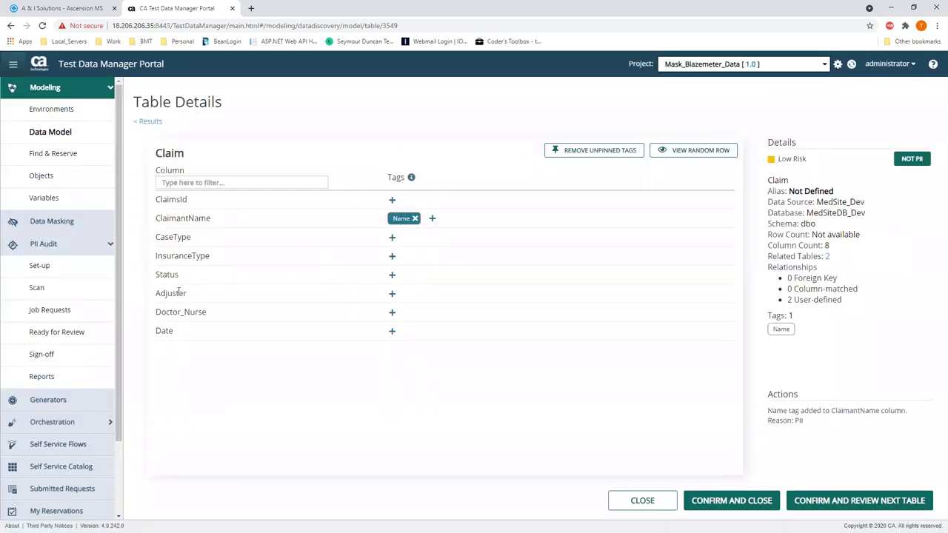
Step: Tag the Adjuster column as Given Name
{"action": "left_click", "coordinate": [391, 293]}
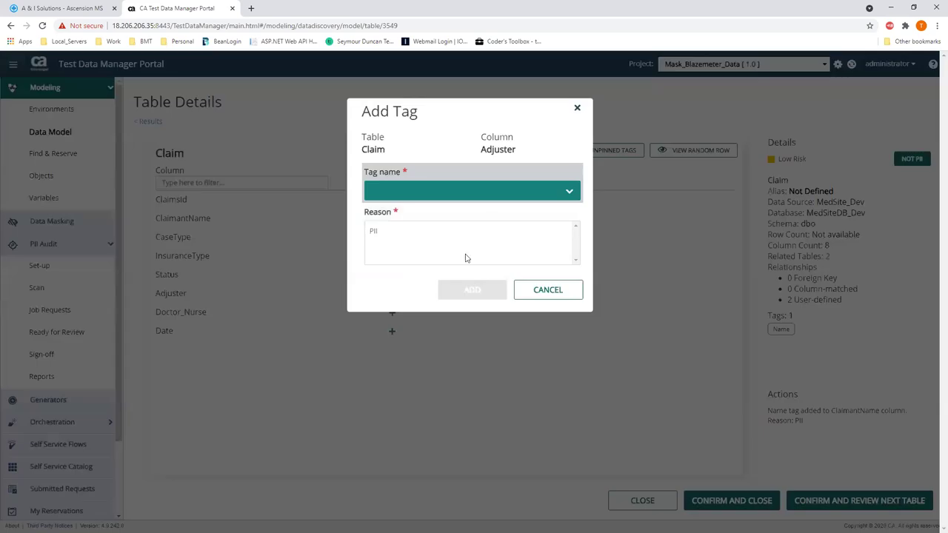
{"action": "left_click", "coordinate": [482, 194]}
{"action": "scroll", "coordinate": [434, 273], "scroll_direction": "down", "scroll_amount": 2}
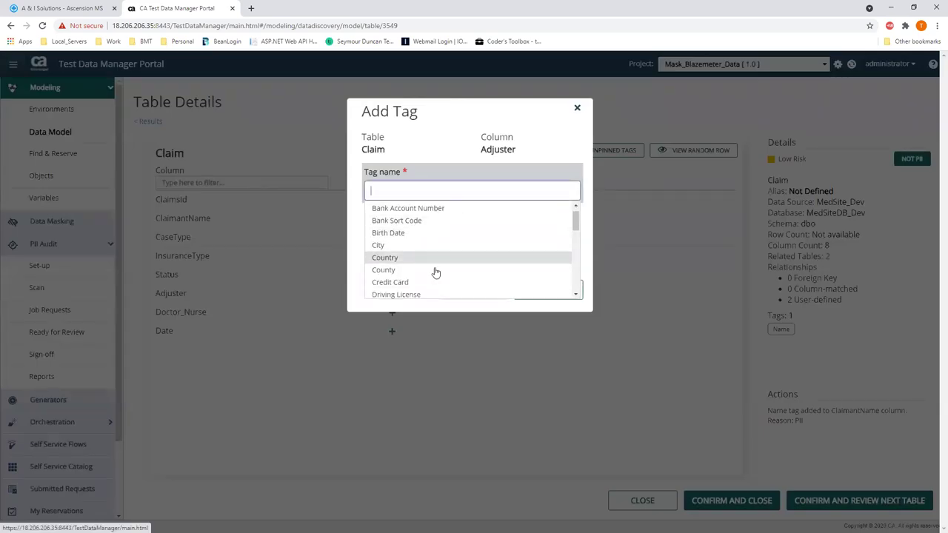
{"action": "scroll", "coordinate": [436, 272], "scroll_direction": "down", "scroll_amount": 1}
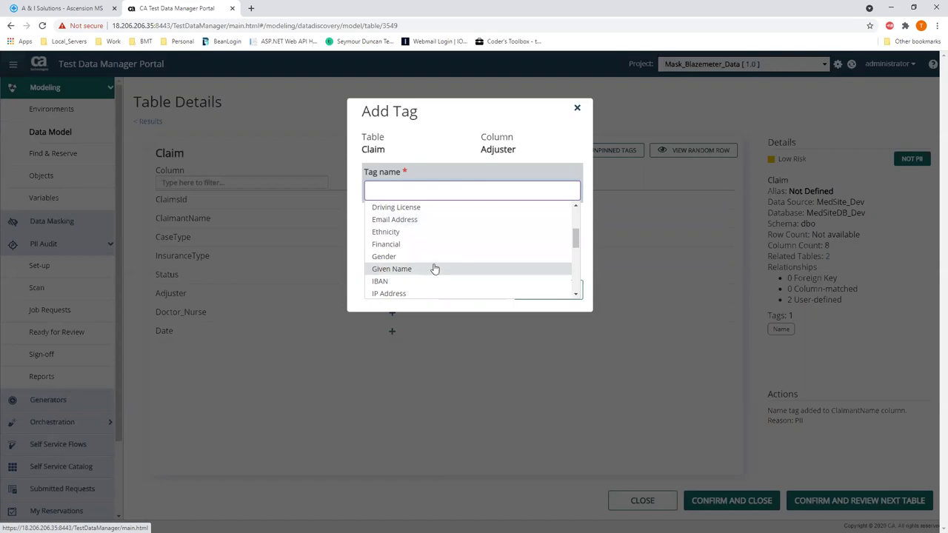
{"action": "left_click", "coordinate": [433, 269]}
{"action": "left_click", "coordinate": [463, 289]}
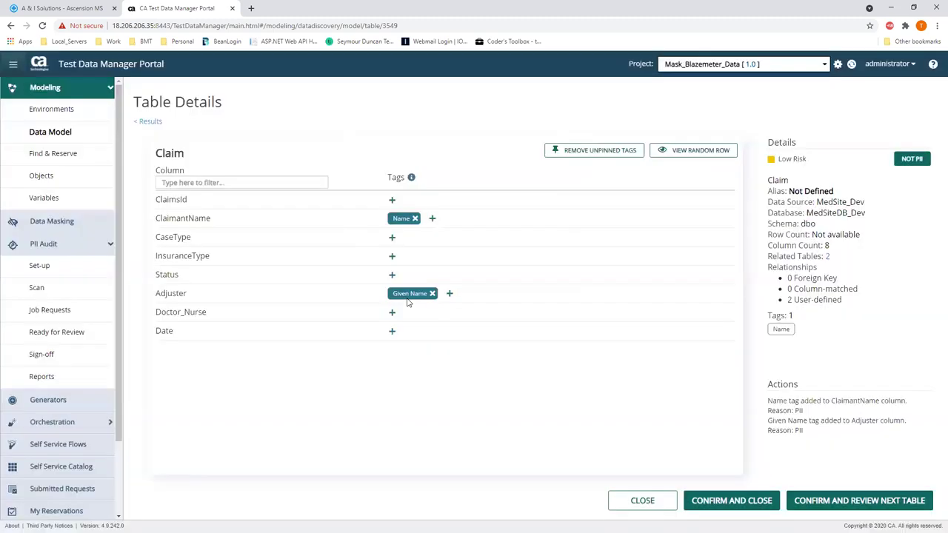
Step: Tag the Doctor_Nurse column as Name
{"action": "left_click", "coordinate": [392, 313]}
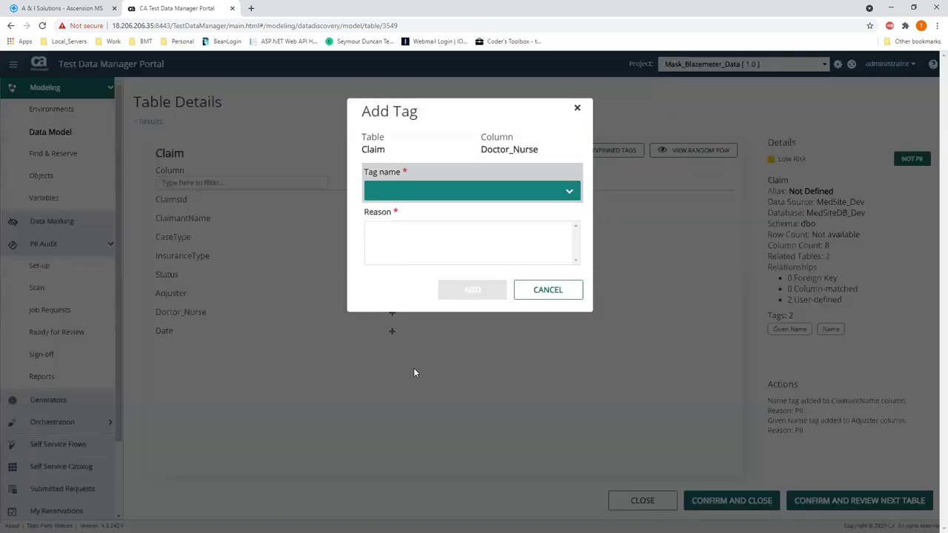
{"action": "left_click", "coordinate": [486, 193]}
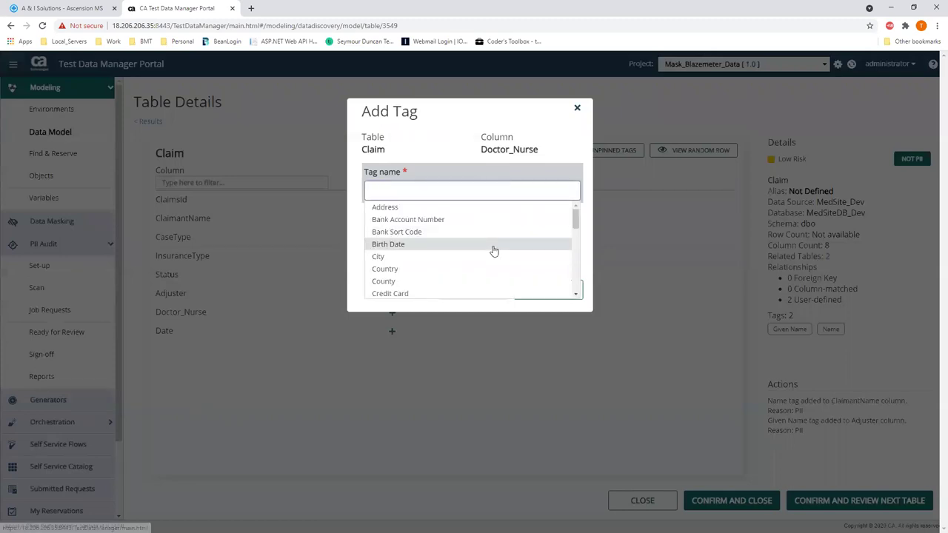
{"action": "scroll", "coordinate": [492, 252], "scroll_direction": "down", "scroll_amount": 1}
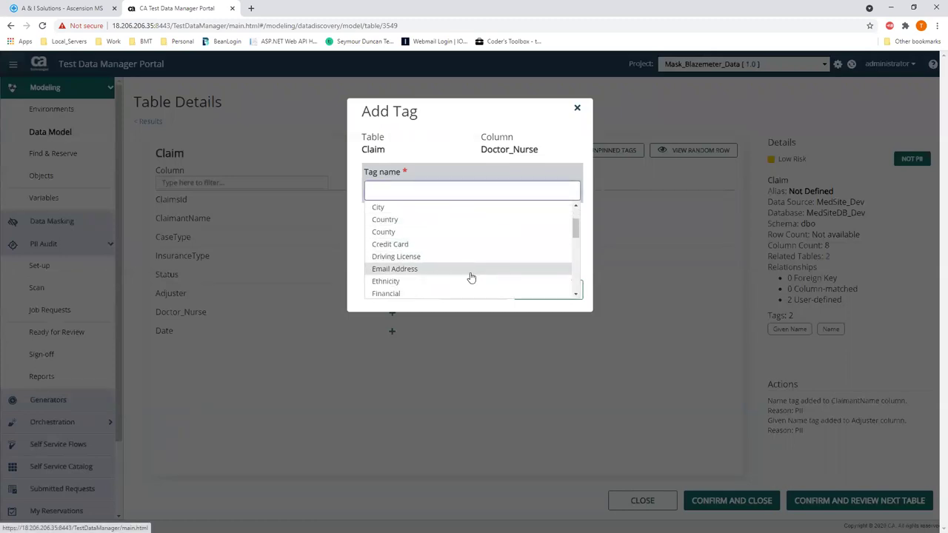
{"action": "scroll", "coordinate": [471, 277], "scroll_direction": "down", "scroll_amount": 2}
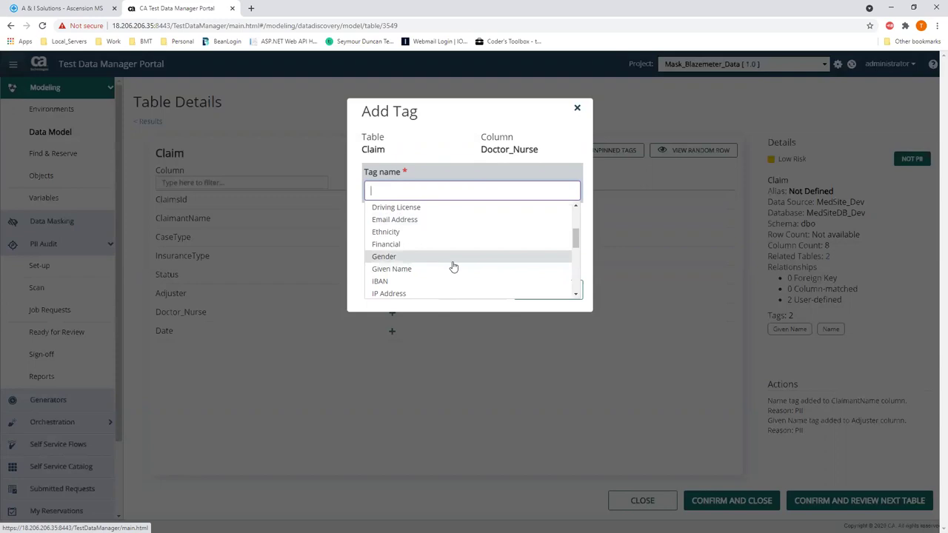
{"action": "scroll", "coordinate": [440, 276], "scroll_direction": "down", "scroll_amount": 2}
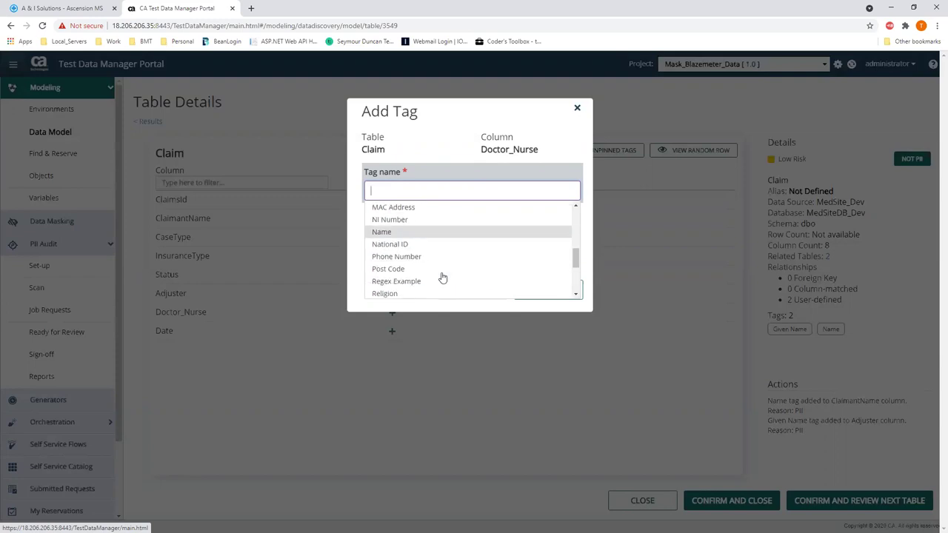
{"action": "left_click", "coordinate": [425, 233]}
{"action": "left_click", "coordinate": [471, 289]}
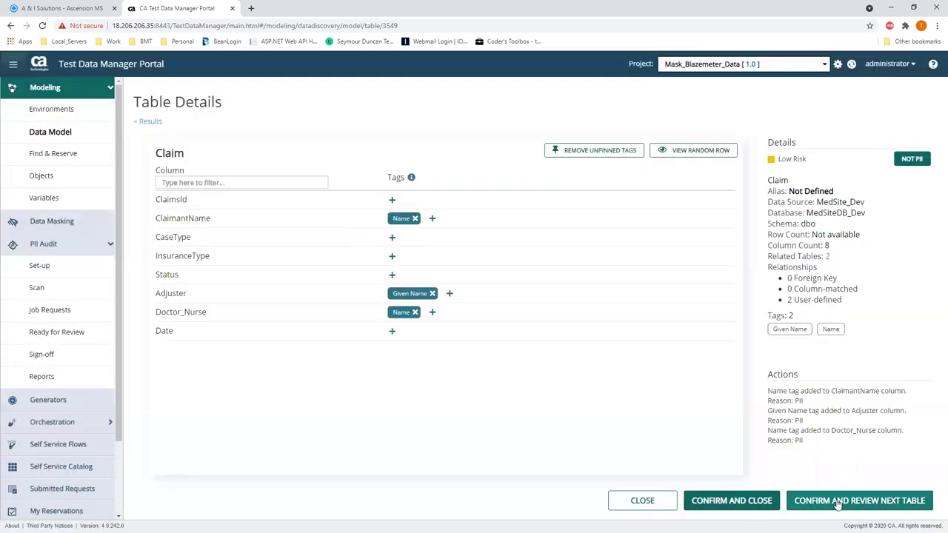
Step: Confirm the Claim table, then tag AdjusterName as Name and confirm the Adjuster table
{"action": "left_click", "coordinate": [839, 500]}
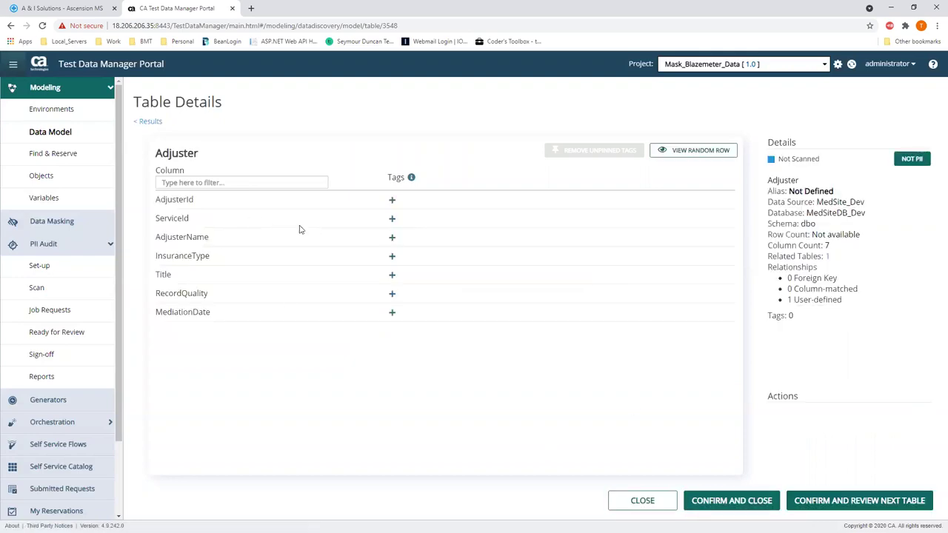
{"action": "left_click", "coordinate": [392, 237]}
{"action": "left_click", "coordinate": [460, 191]}
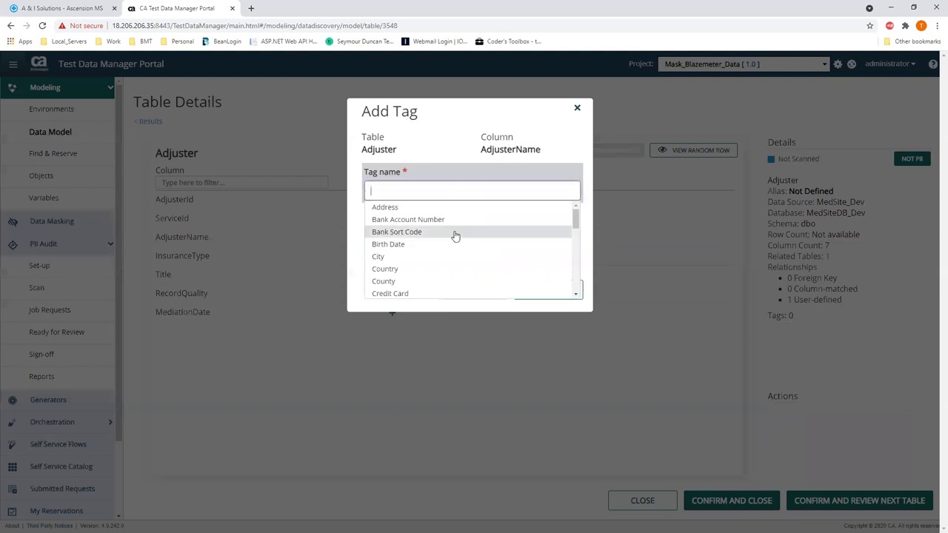
{"action": "type", "text": "NAME"}
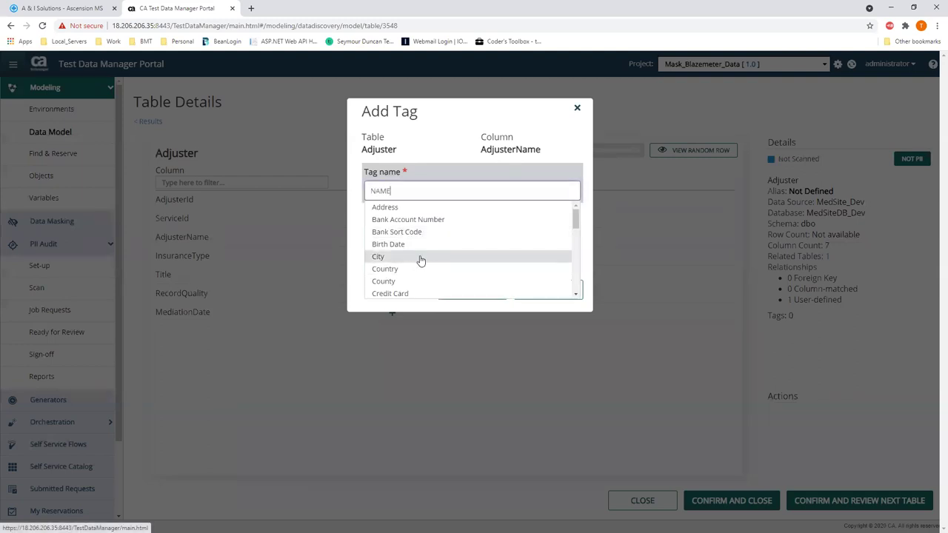
{"action": "scroll", "coordinate": [444, 259], "scroll_direction": "down", "scroll_amount": 3}
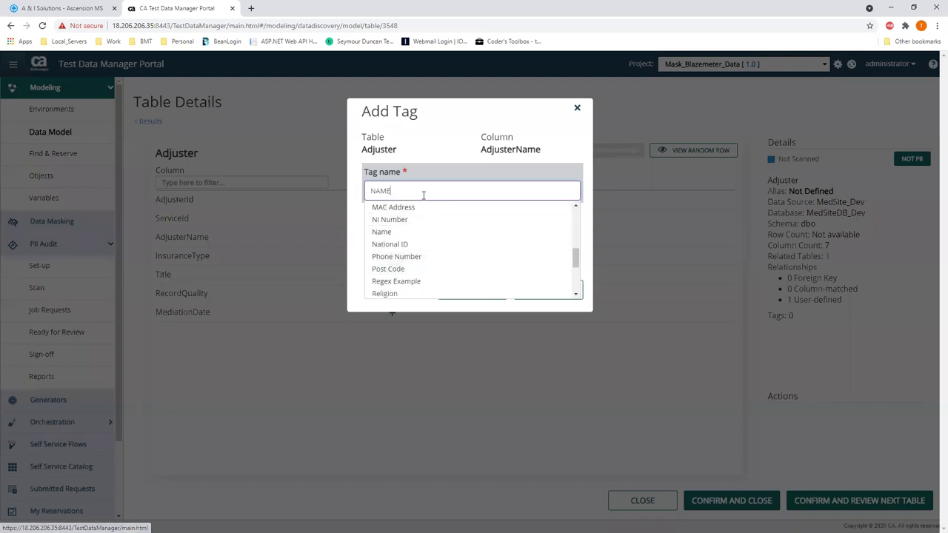
{"action": "key", "text": "Return"}
{"action": "left_click", "coordinate": [485, 294]}
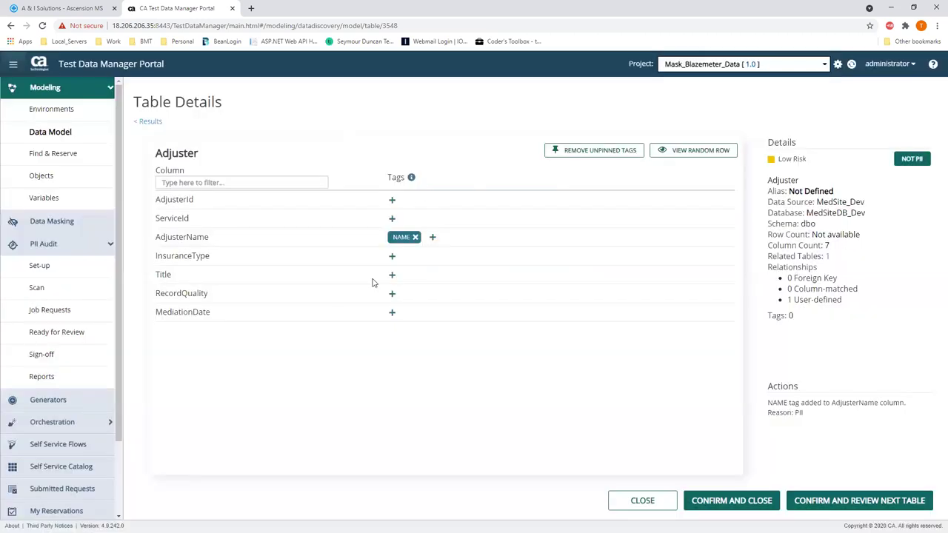
{"action": "left_click", "coordinate": [844, 501]}
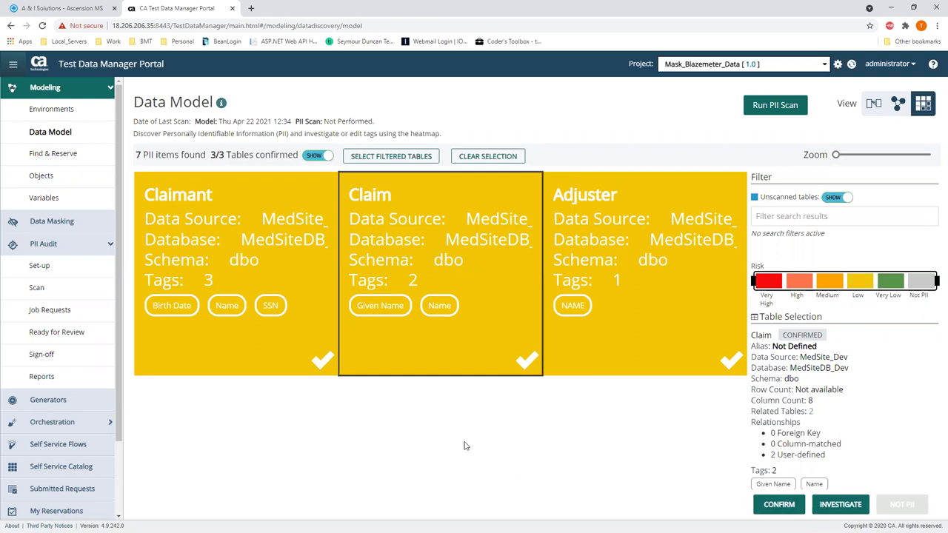
Step: Select the Adjuster and Claimant tiles alongside Claim, then go to Data Masking
{"action": "left_click", "coordinate": [600, 286], "text": "ctrl"}
{"action": "left_click", "coordinate": [250, 279], "text": "ctrl"}
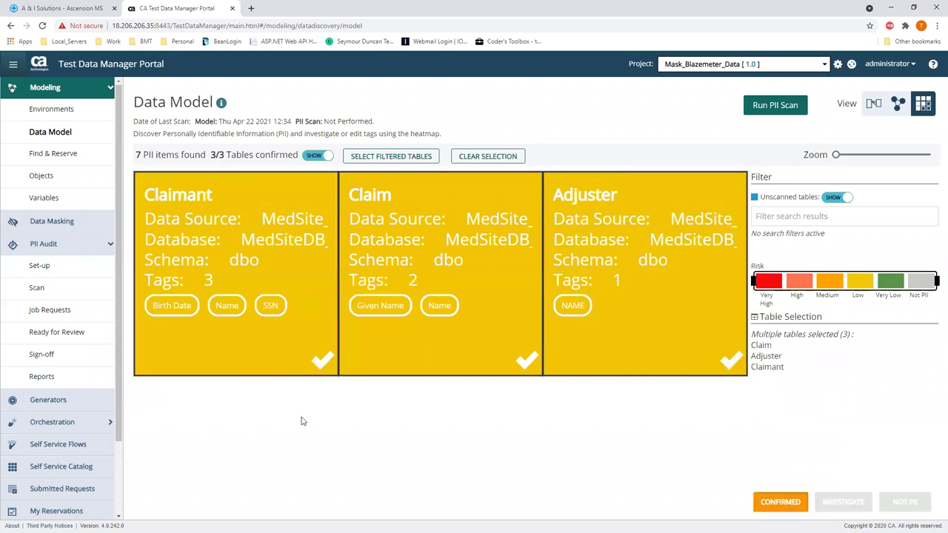
{"action": "left_click", "coordinate": [25, 222]}
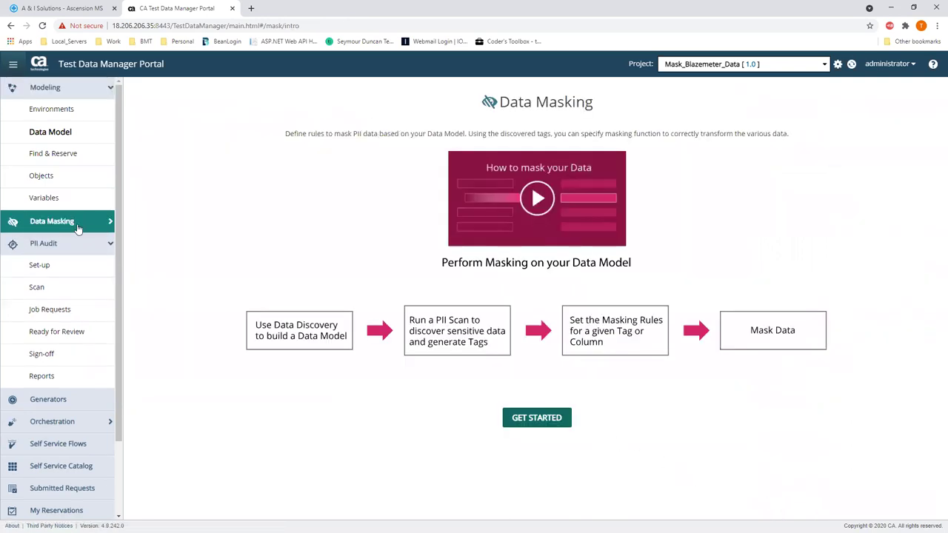
Step: Move between the PII scan, PII audit and Data Masking pages, then begin masking configuration
{"action": "left_click", "coordinate": [109, 221]}
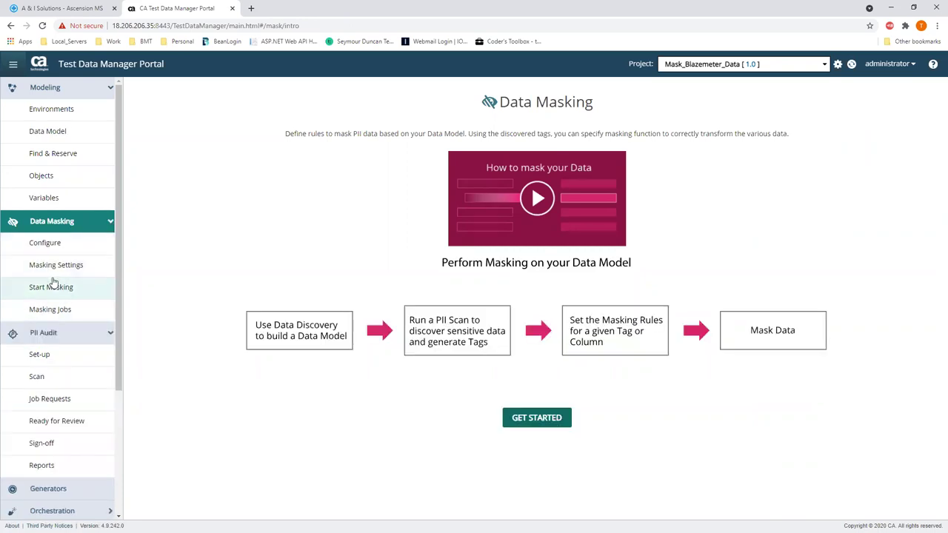
{"action": "left_click", "coordinate": [106, 221]}
{"action": "left_click", "coordinate": [81, 289]}
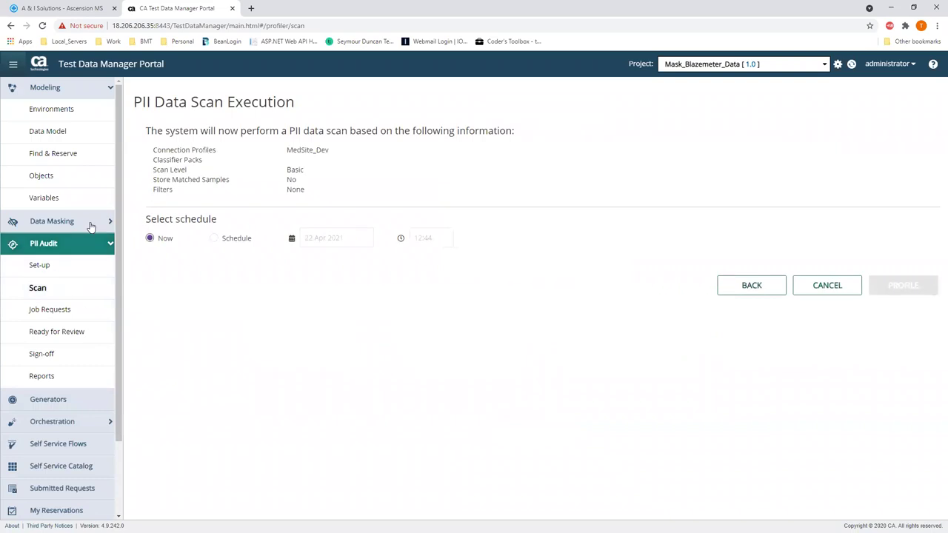
{"action": "left_click", "coordinate": [92, 222]}
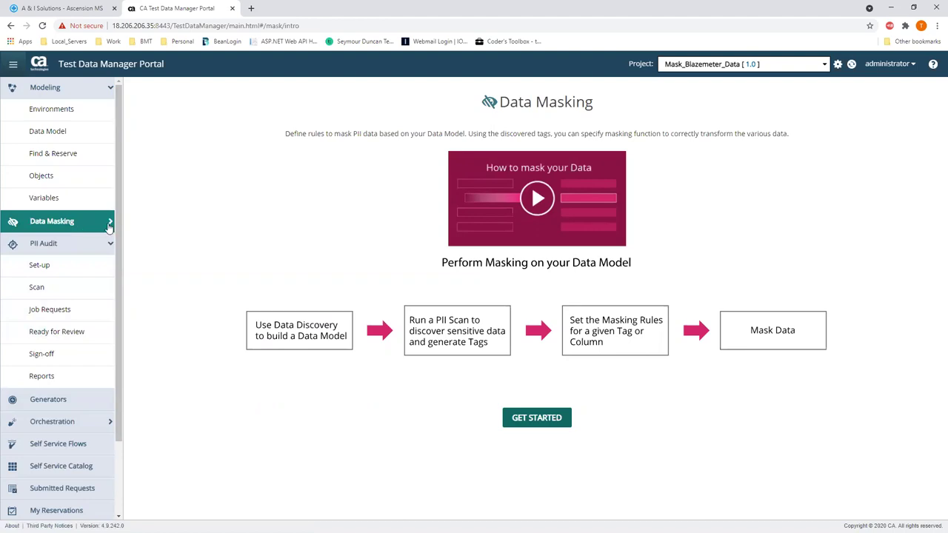
{"action": "left_click", "coordinate": [83, 243]}
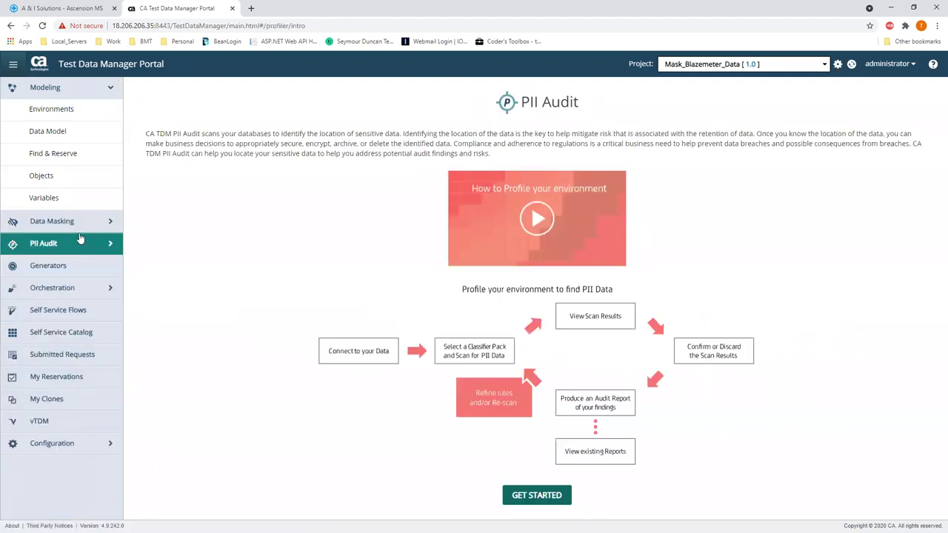
{"action": "left_click", "coordinate": [104, 223]}
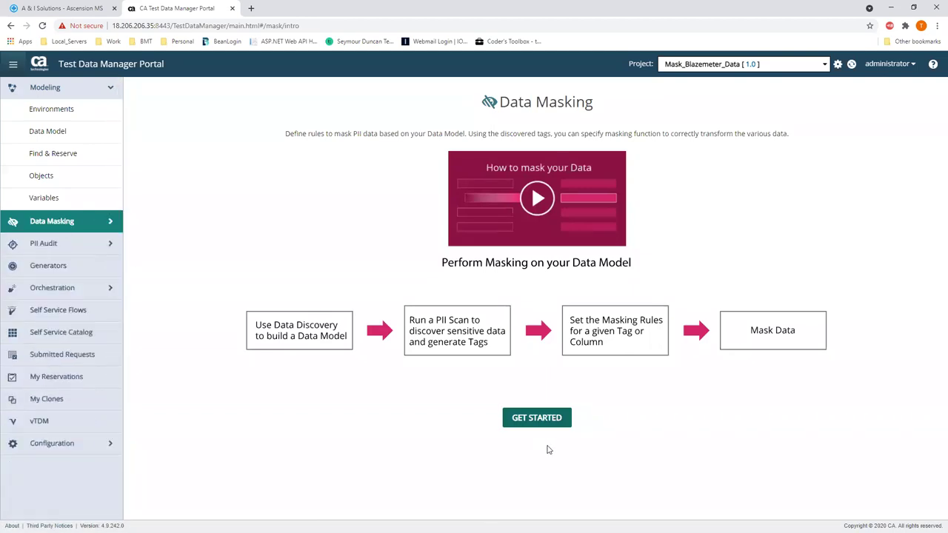
{"action": "left_click", "coordinate": [550, 419]}
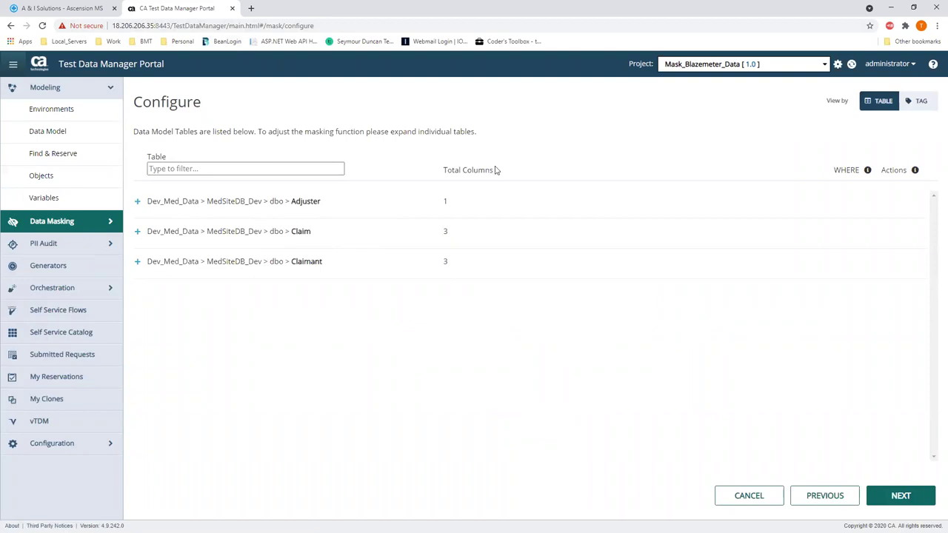
Step: Review the masking functions by tag and by table, including the Claim table's columns
{"action": "left_click", "coordinate": [916, 102]}
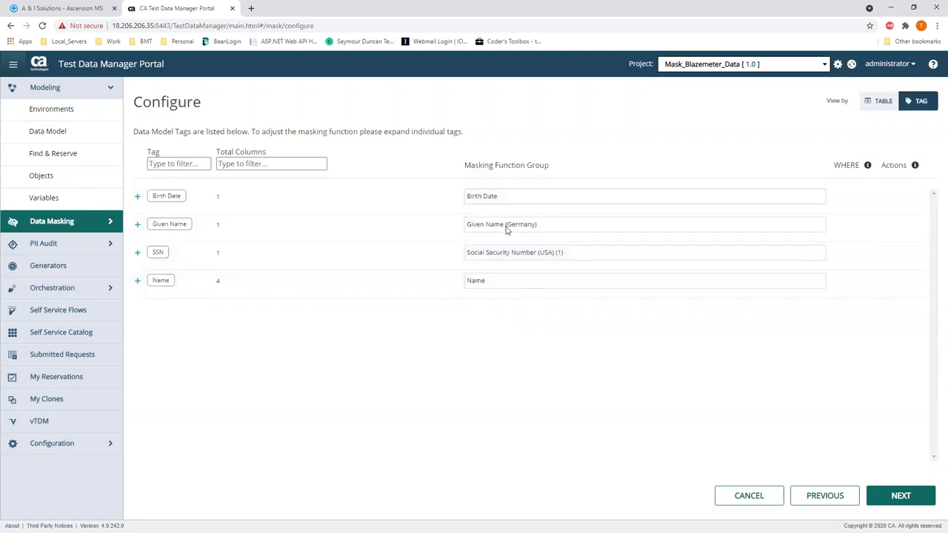
{"action": "left_click", "coordinate": [878, 102]}
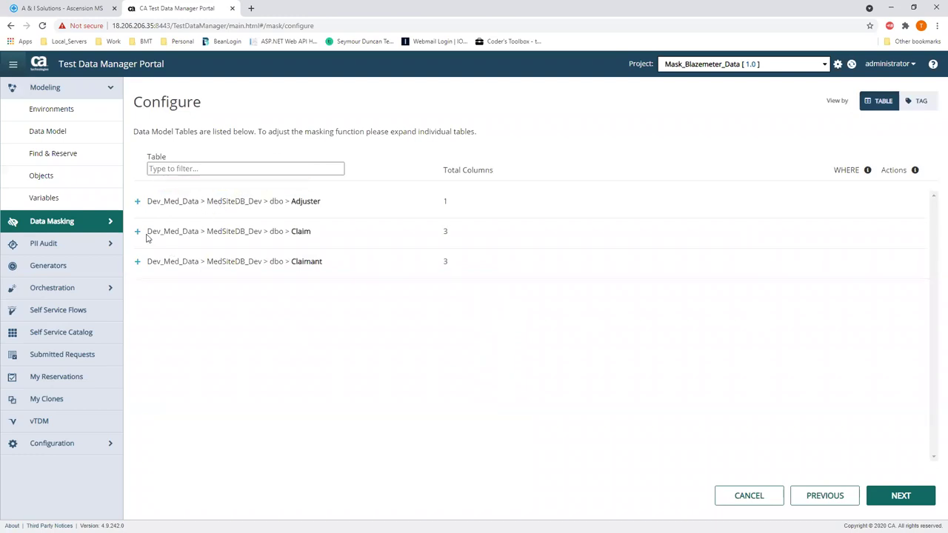
{"action": "left_click", "coordinate": [274, 238]}
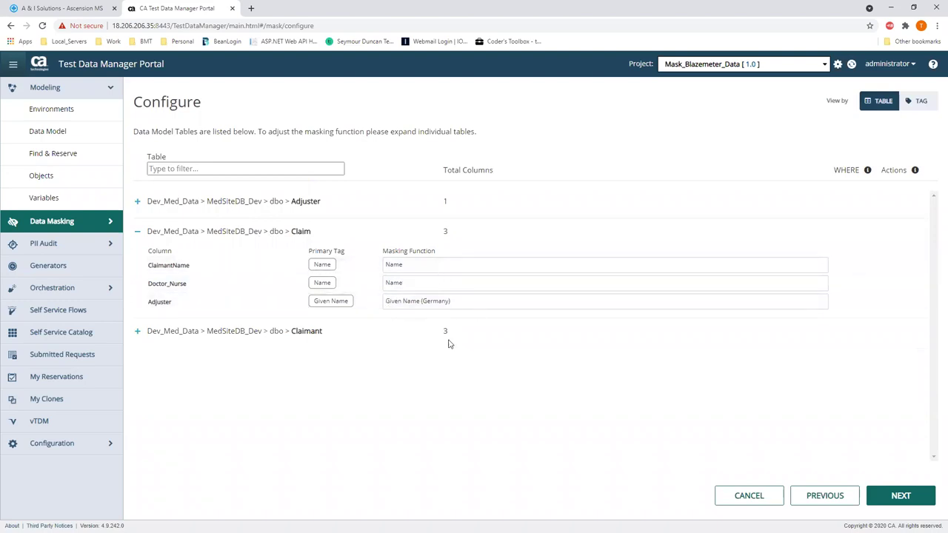
{"action": "left_click", "coordinate": [900, 496]}
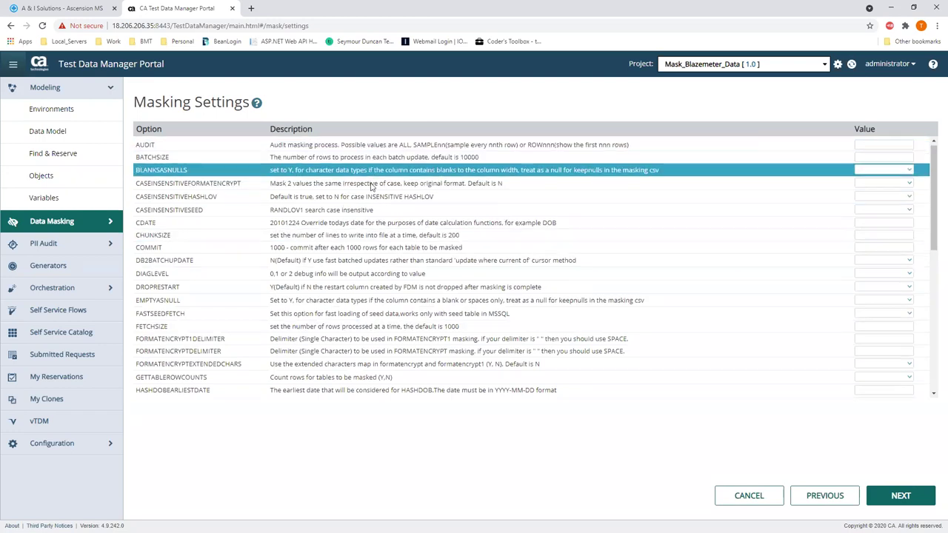
Step: Scroll through the Masking Settings, leaving AUDIT, BATCHSIZE, CHUNKSIZE and the rest blank
{"action": "scroll", "coordinate": [373, 222], "scroll_direction": "down", "scroll_amount": 6}
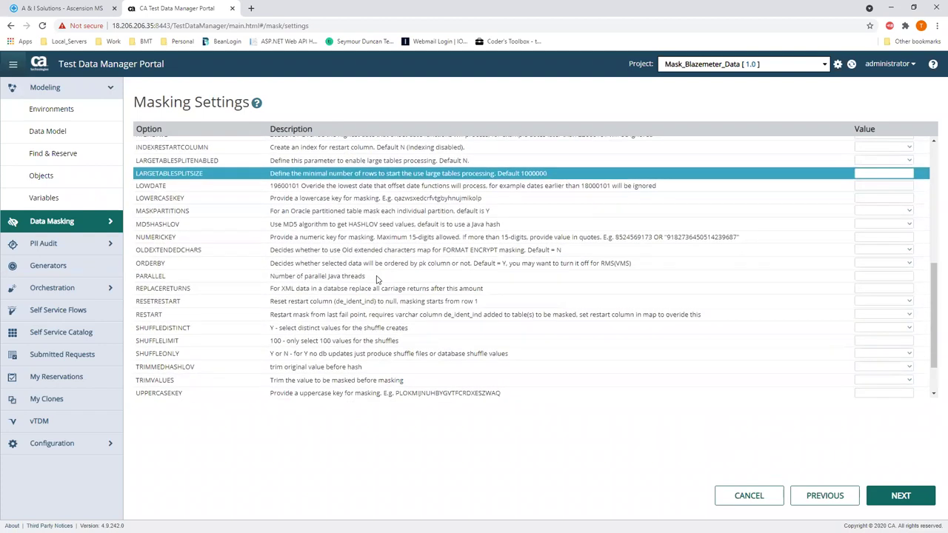
{"action": "scroll", "coordinate": [376, 278], "scroll_direction": "down", "scroll_amount": 2}
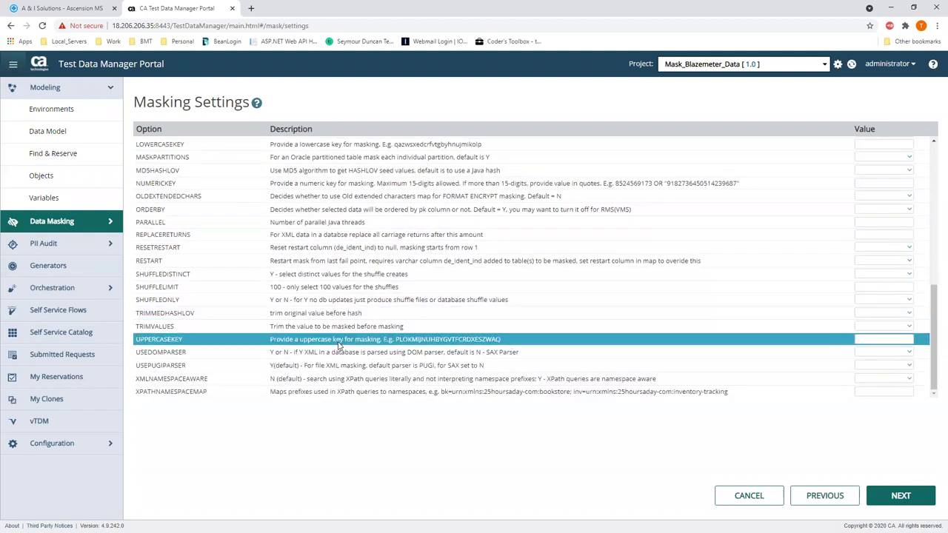
{"action": "scroll", "coordinate": [343, 337], "scroll_direction": "up", "scroll_amount": 3}
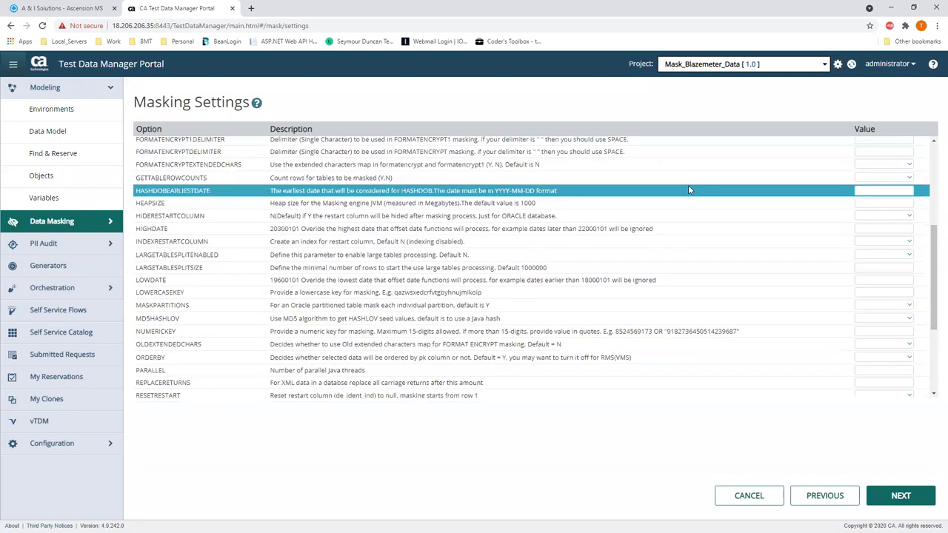
{"action": "scroll", "coordinate": [463, 182], "scroll_direction": "up", "scroll_amount": 4}
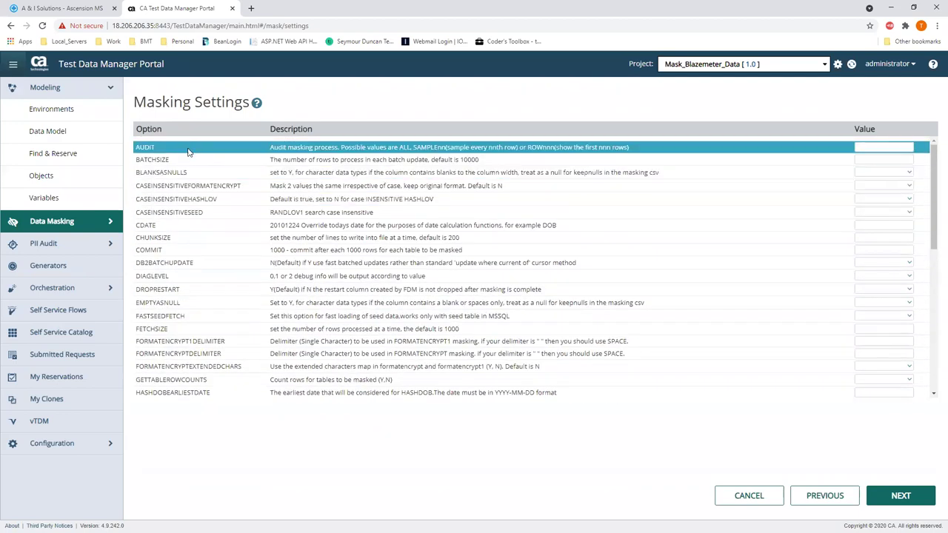
{"action": "left_click", "coordinate": [208, 225]}
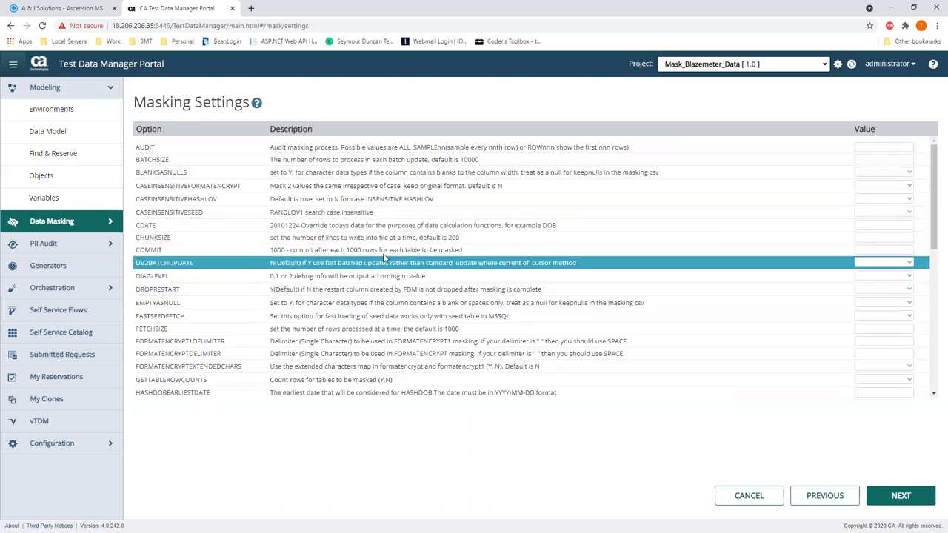
{"action": "left_click", "coordinate": [893, 498]}
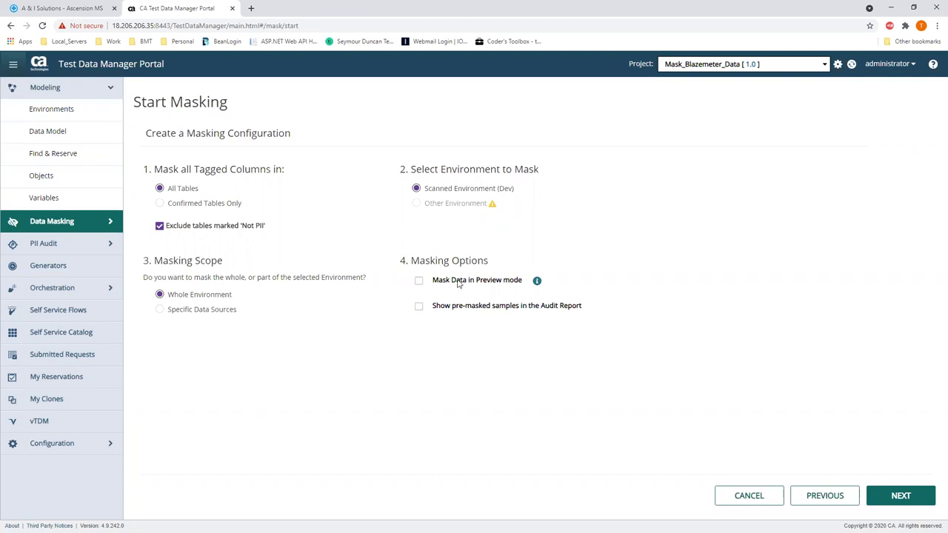
Step: Keep the All Tables, Scanned Environment and Whole Environment defaults for masking Dev
{"action": "mouse_move", "coordinate": [536, 282]}
{"action": "left_click", "coordinate": [899, 494]}
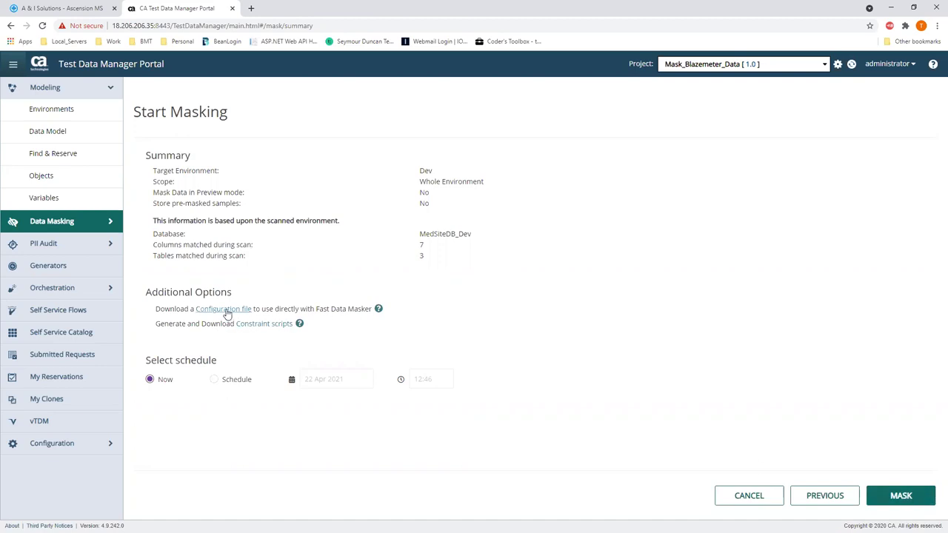
Step: Read the Fast Data Masker and constraint-scripts notes, then request the MASK job
{"action": "left_click_drag", "start_coordinate": [306, 309], "coordinate": [366, 311]}
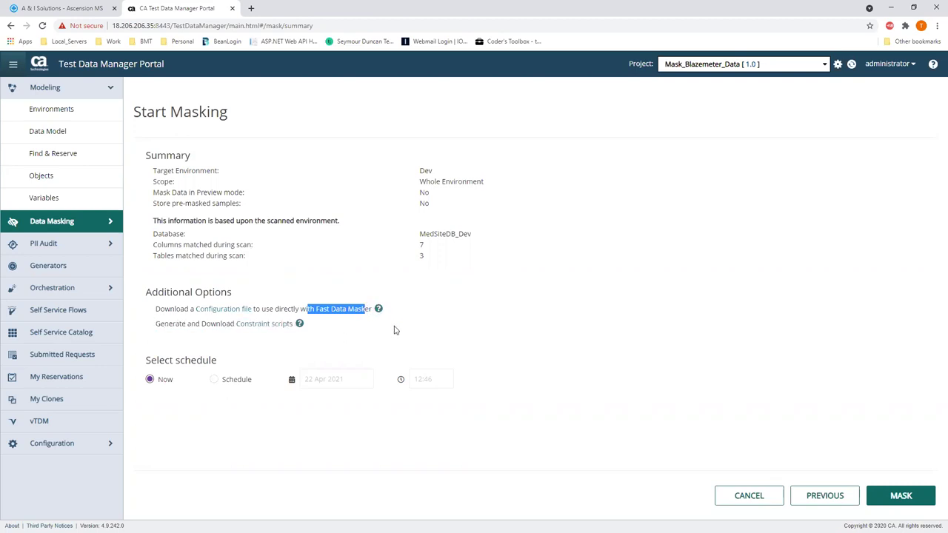
{"action": "left_click_drag", "start_coordinate": [202, 323], "coordinate": [372, 334]}
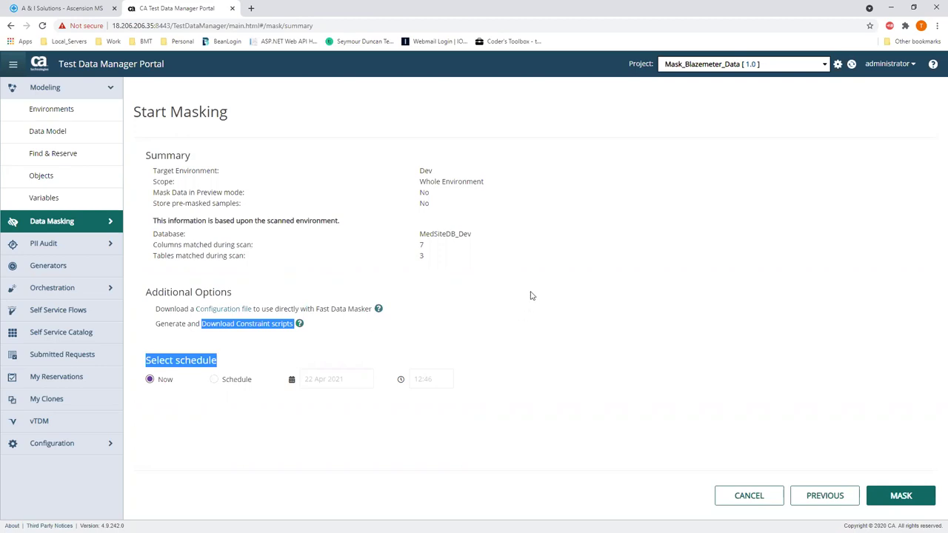
{"action": "left_click", "coordinate": [593, 290]}
{"action": "left_click", "coordinate": [901, 499]}
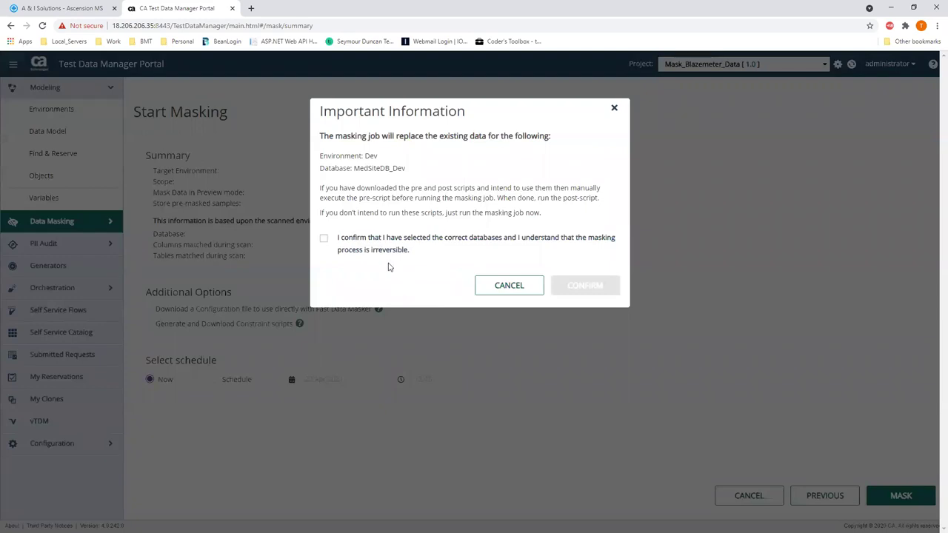
Step: Confirm and run masking job 726 on MedSiteDB_Dev, then open audit.csv from its audit zip
{"action": "left_click", "coordinate": [323, 239]}
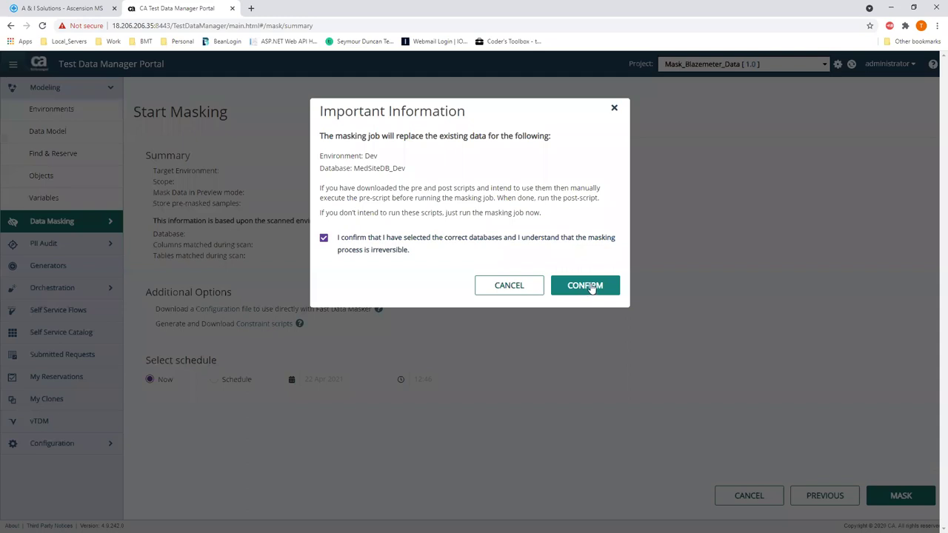
{"action": "left_click", "coordinate": [586, 288]}
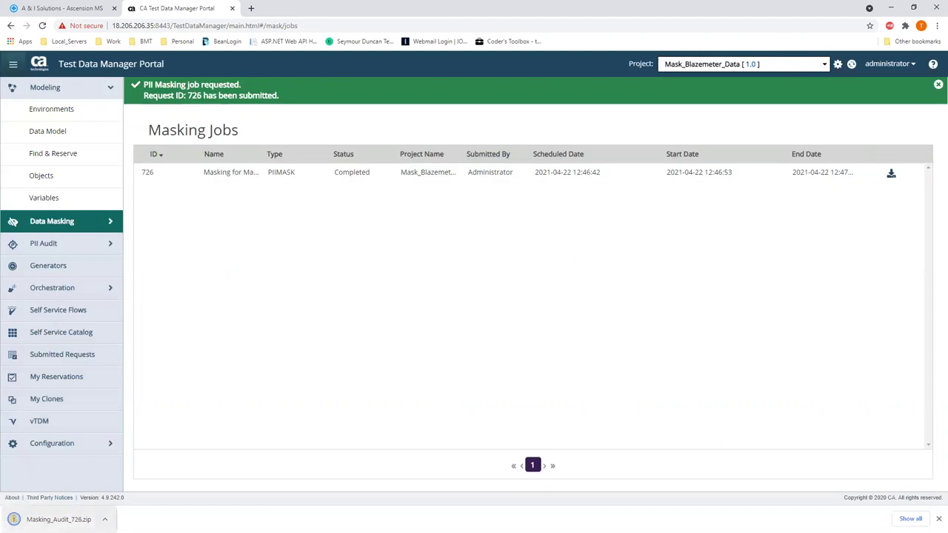
{"action": "left_click", "coordinate": [67, 519]}
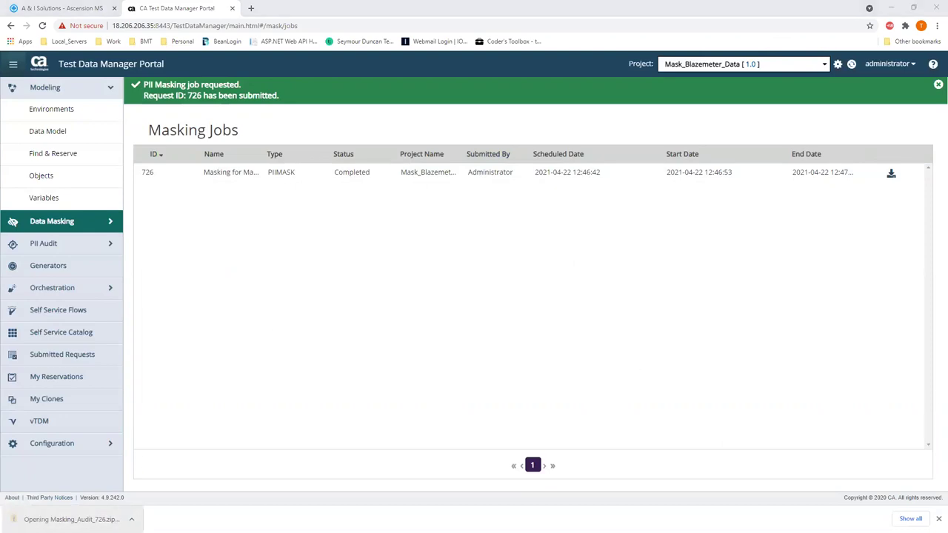
{"action": "left_click", "coordinate": [646, 167]}
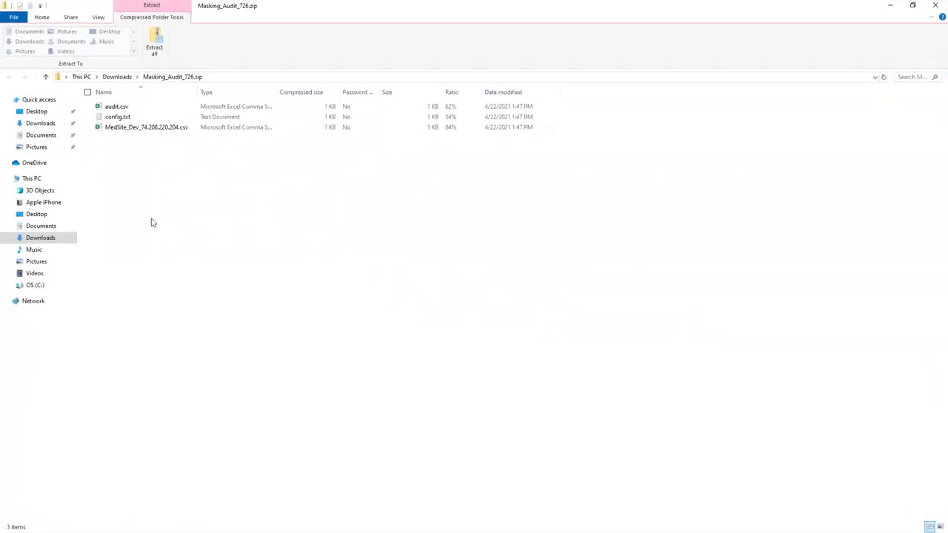
{"action": "left_click", "coordinate": [131, 109]}
{"action": "double_click", "coordinate": [142, 110]}
{"action": "left_click_drag", "start_coordinate": [26, 168], "coordinate": [293, 246]}
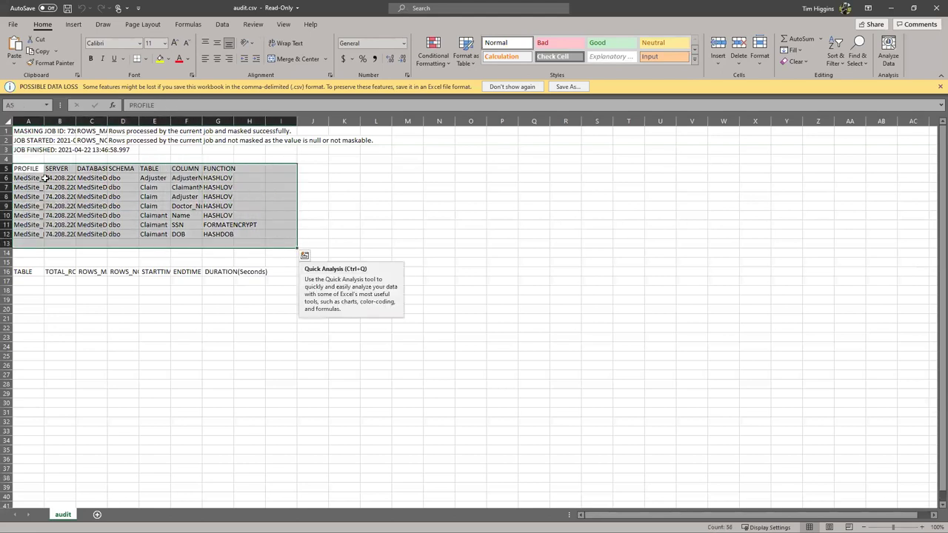
{"action": "left_click", "coordinate": [113, 173]}
{"action": "left_click", "coordinate": [63, 170]}
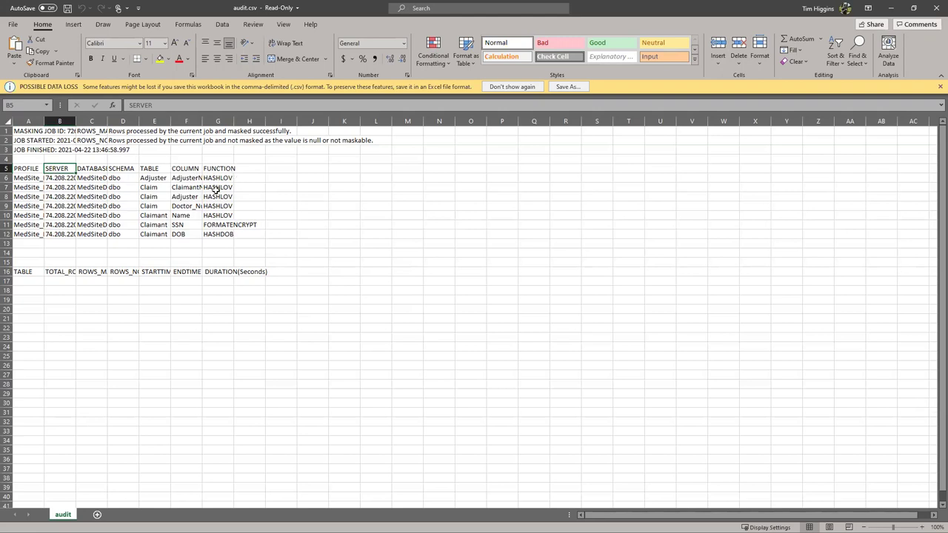
{"action": "left_click_drag", "start_coordinate": [216, 179], "coordinate": [222, 236]}
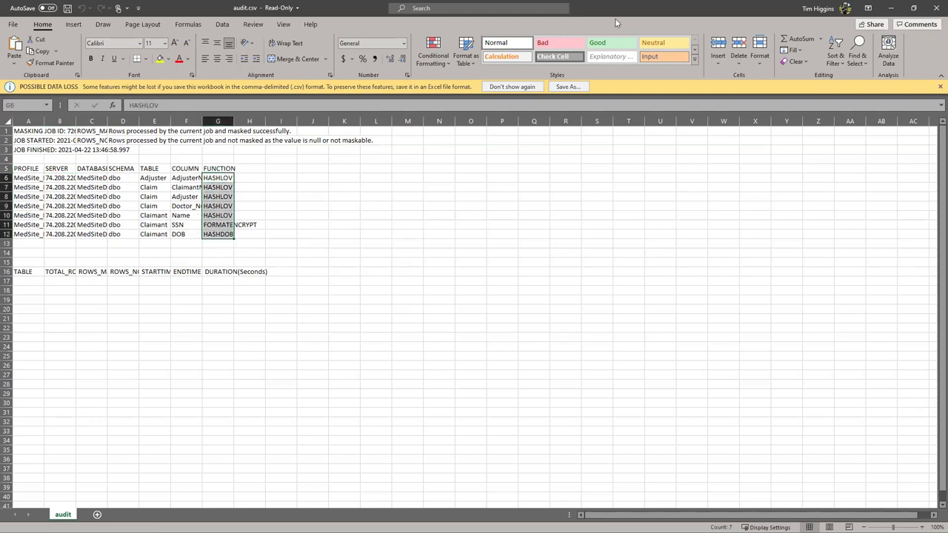
{"action": "left_click", "coordinate": [936, 9]}
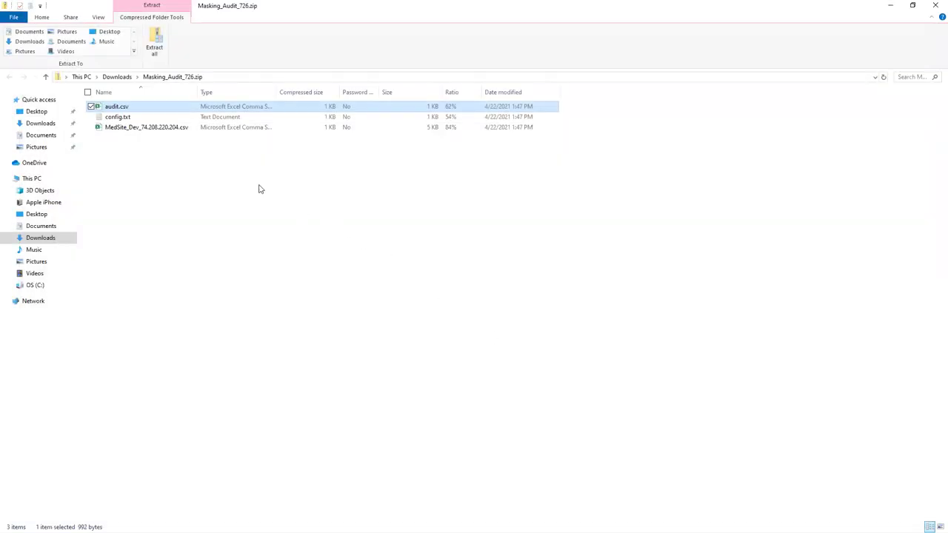
{"action": "double_click", "coordinate": [194, 128]}
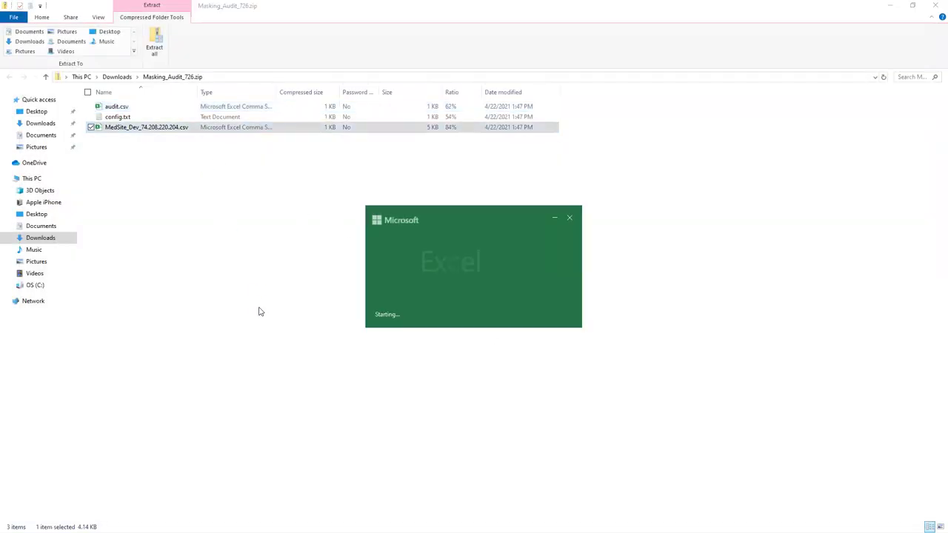
{"action": "scroll", "coordinate": [113, 272], "scroll_direction": "down", "scroll_amount": 15}
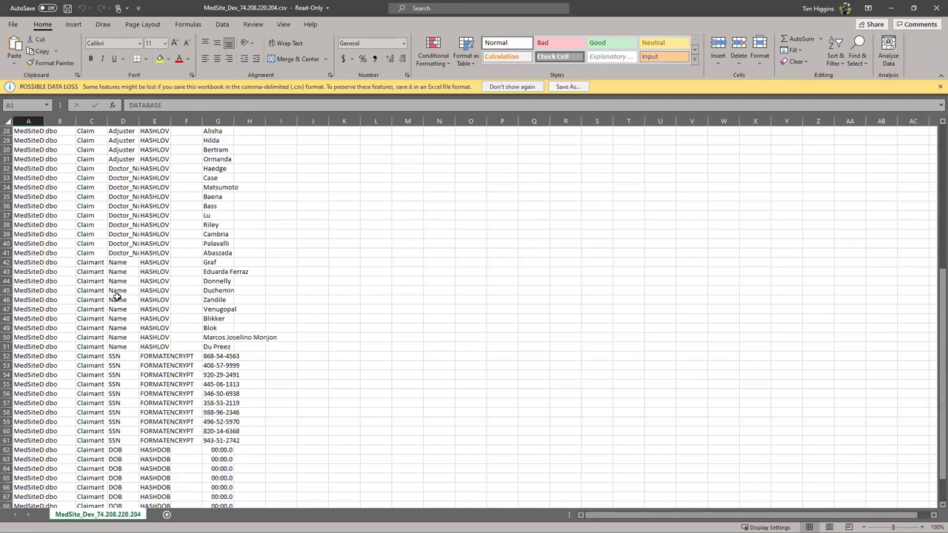
{"action": "scroll", "coordinate": [118, 322], "scroll_direction": "up", "scroll_amount": 15}
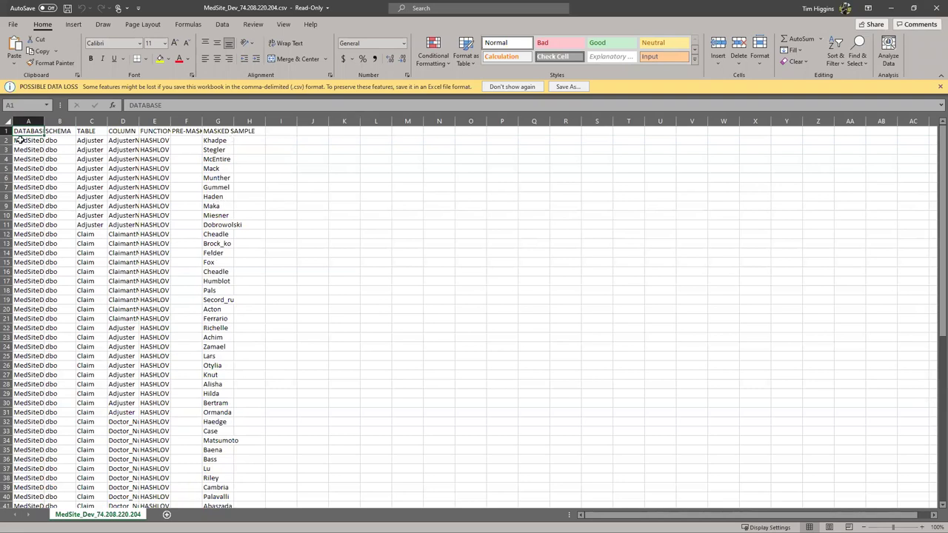
{"action": "left_click", "coordinate": [935, 9]}
Step: View the FDM configuration in config.txt with Notepad2, then close it and the zip folder
{"action": "double_click", "coordinate": [133, 117]}
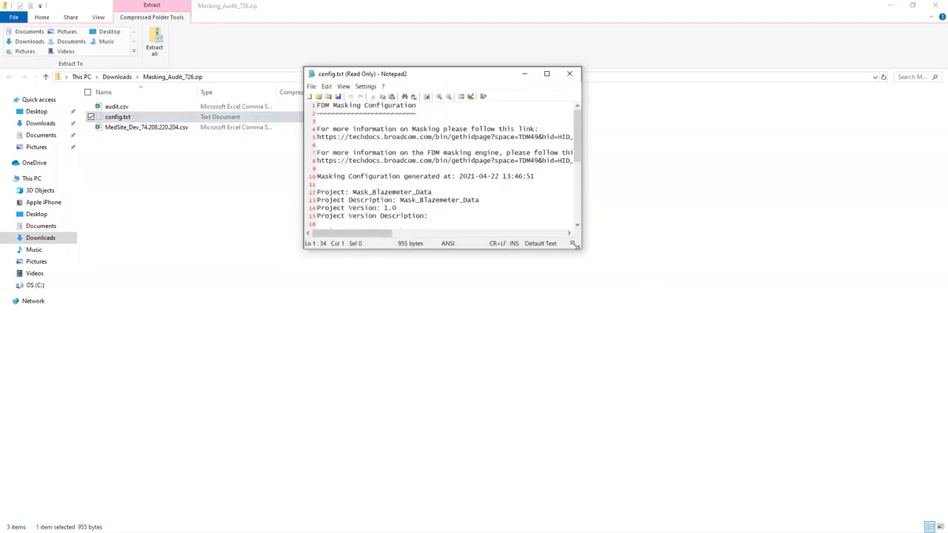
{"action": "left_click_drag", "start_coordinate": [575, 245], "coordinate": [738, 410]}
{"action": "left_click", "coordinate": [726, 74]}
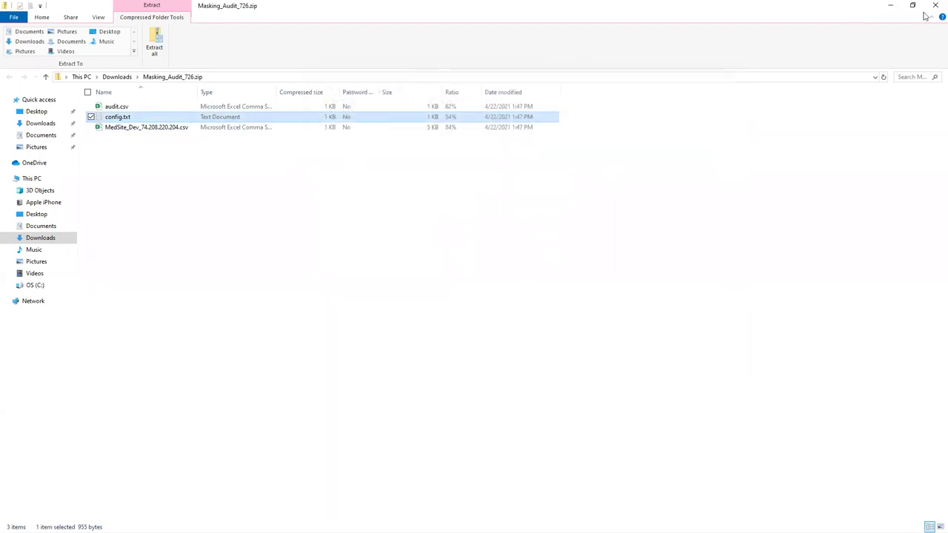
{"action": "left_click", "coordinate": [935, 6]}
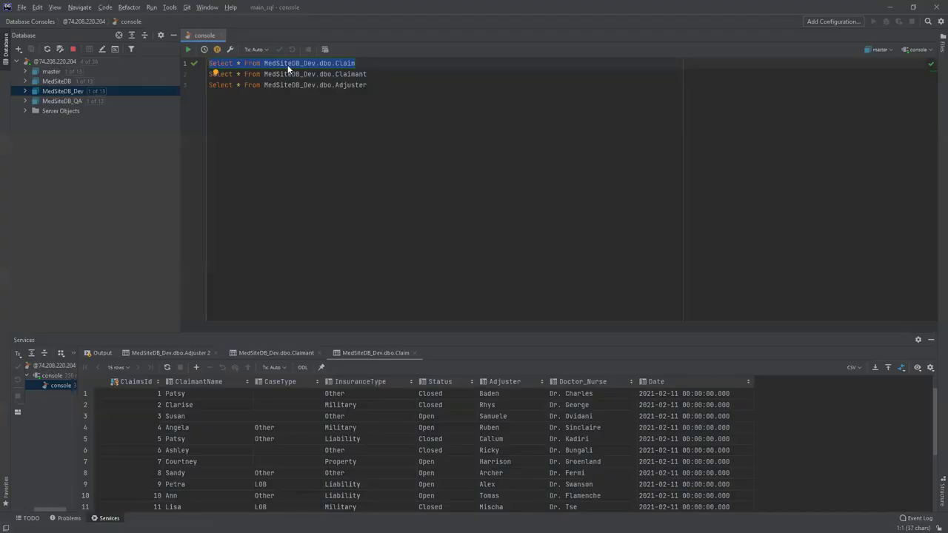
Step: Rerun the Claim and Claimant queries and compare the masked SSNs with earlier unmasked results
{"action": "left_click", "coordinate": [284, 84]}
{"action": "left_click_drag", "start_coordinate": [356, 63], "coordinate": [199, 63]}
{"action": "left_click", "coordinate": [186, 50]}
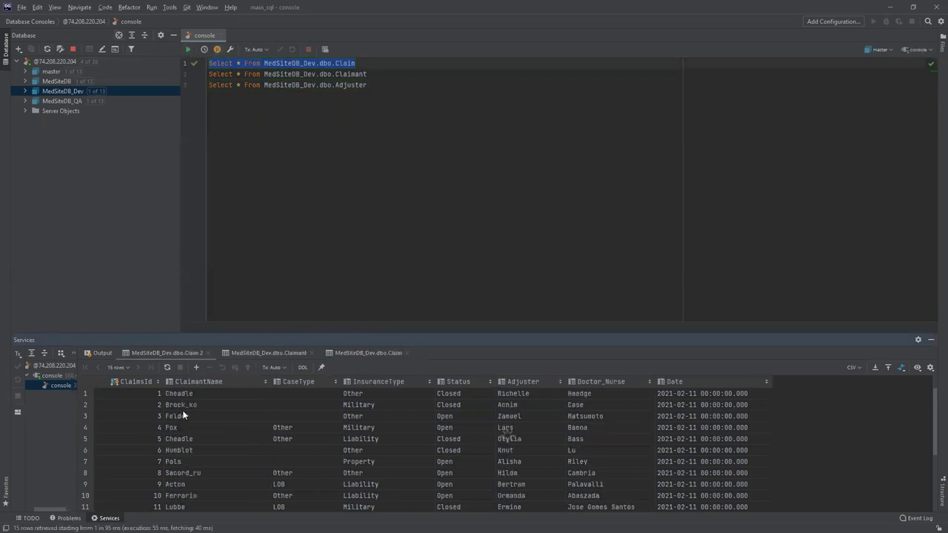
{"action": "left_click", "coordinate": [370, 143]}
{"action": "left_click_drag", "start_coordinate": [365, 75], "coordinate": [187, 78]}
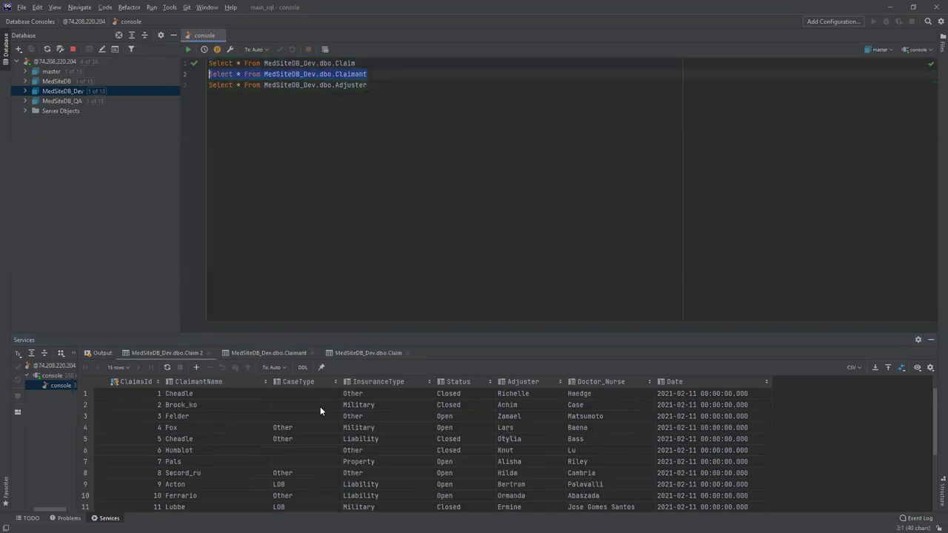
{"action": "left_click", "coordinate": [280, 353]}
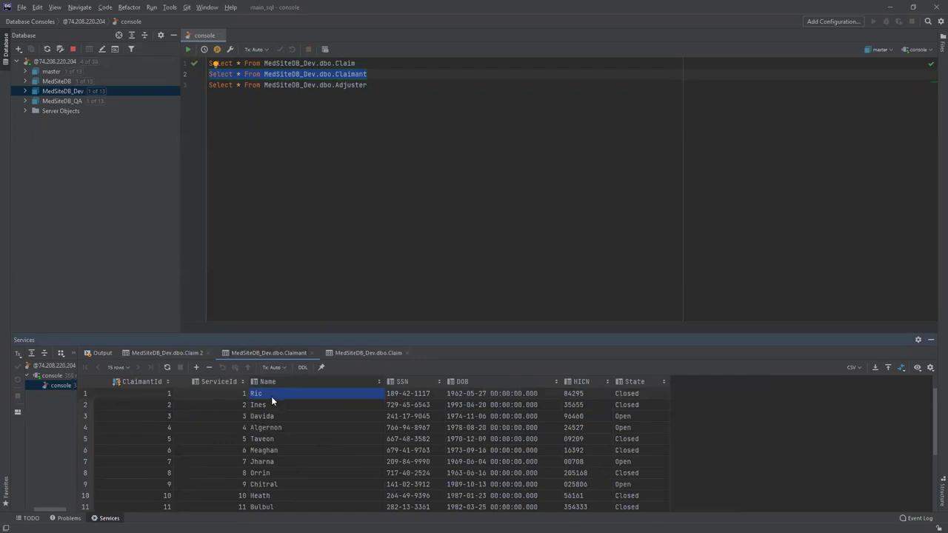
{"action": "left_click", "coordinate": [187, 50]}
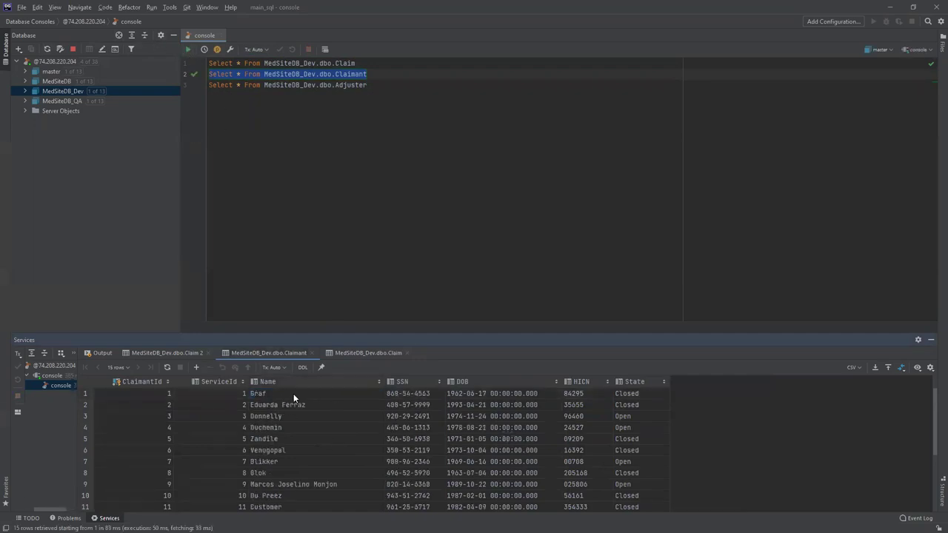
{"action": "key", "text": "Right"}
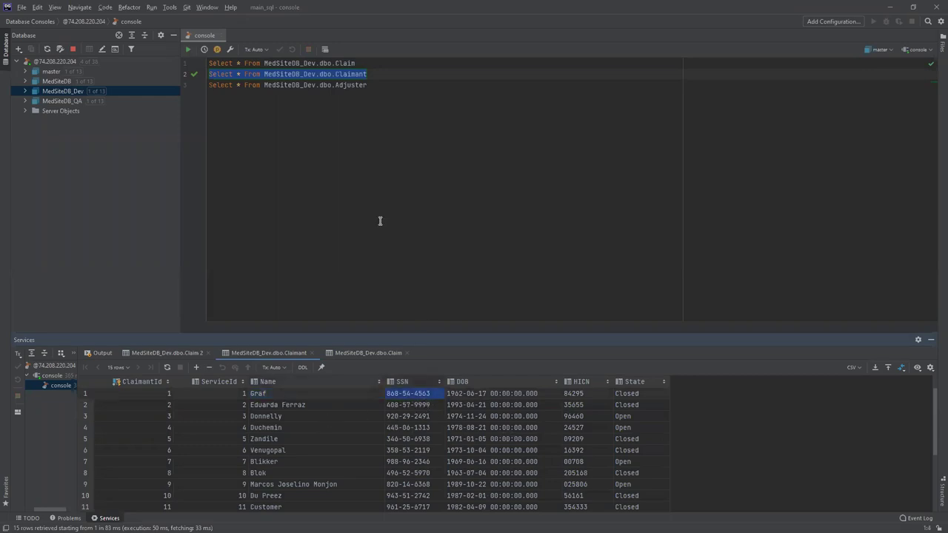
Step: Close the old result tabs, run the Adjuster query showing masked names, and minimise DataGrip
{"action": "left_click", "coordinate": [379, 84]}
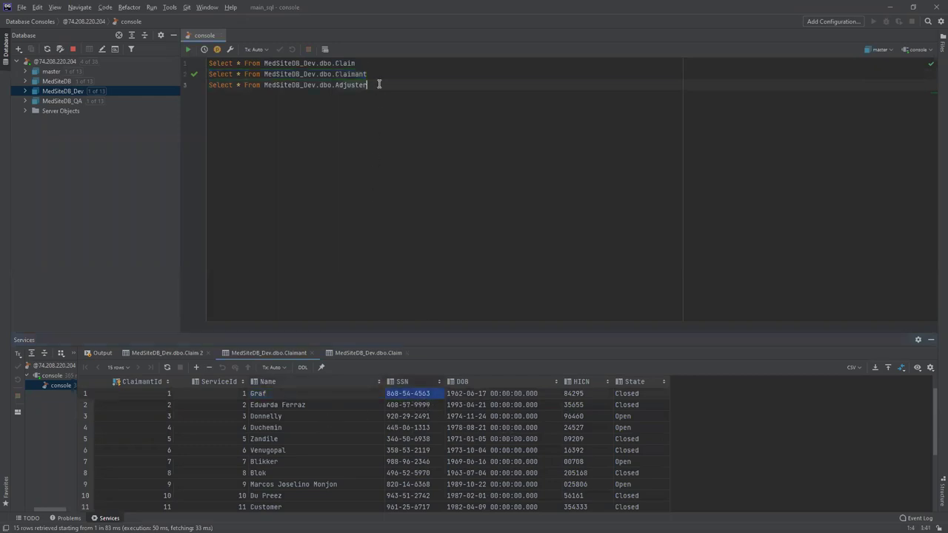
{"action": "left_click", "coordinate": [166, 354]}
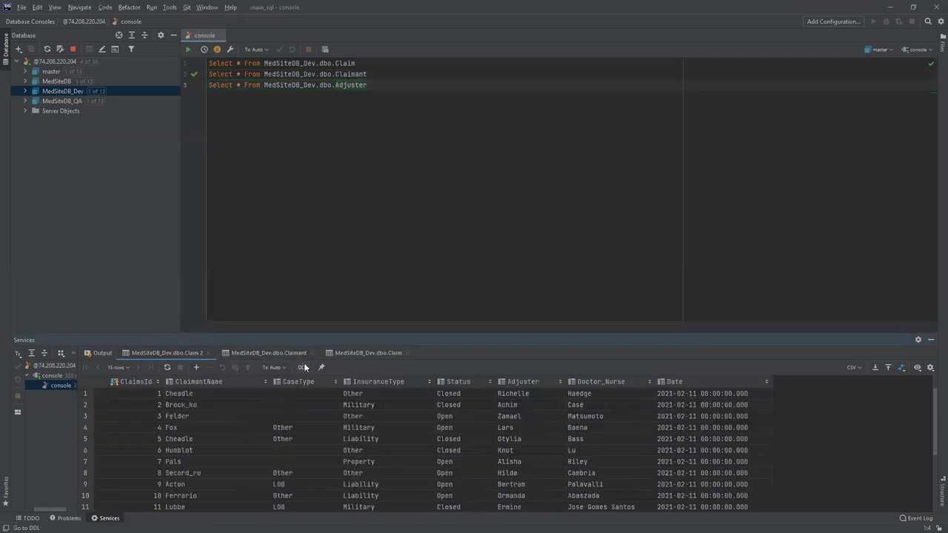
{"action": "left_click", "coordinate": [405, 353]}
{"action": "left_click", "coordinate": [312, 352]}
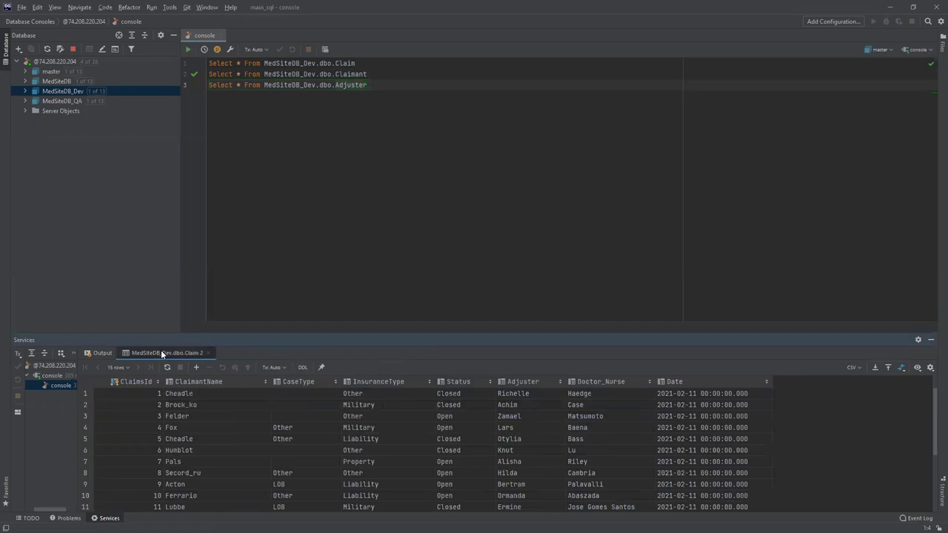
{"action": "left_click", "coordinate": [205, 353]}
{"action": "key", "text": "shift+Home"}
{"action": "left_click", "coordinate": [187, 49]}
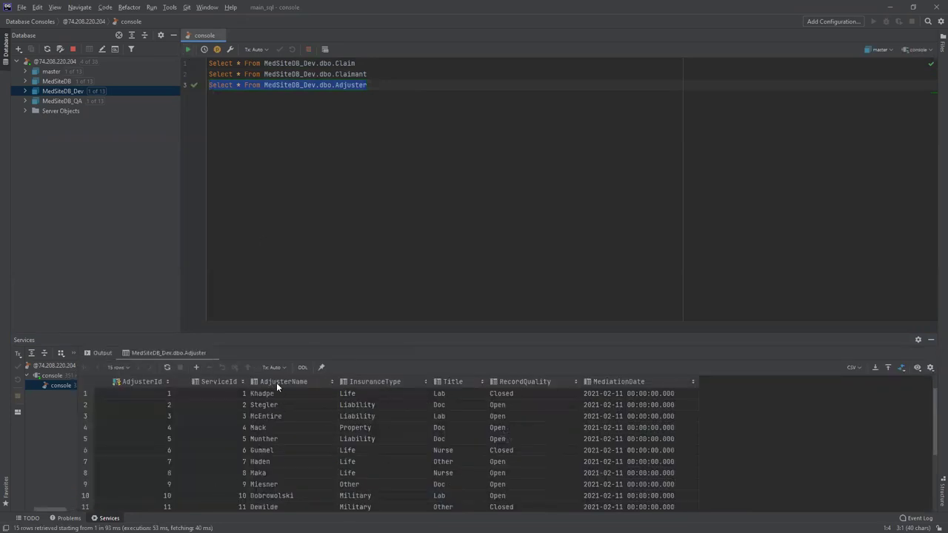
{"action": "left_click", "coordinate": [893, 10]}
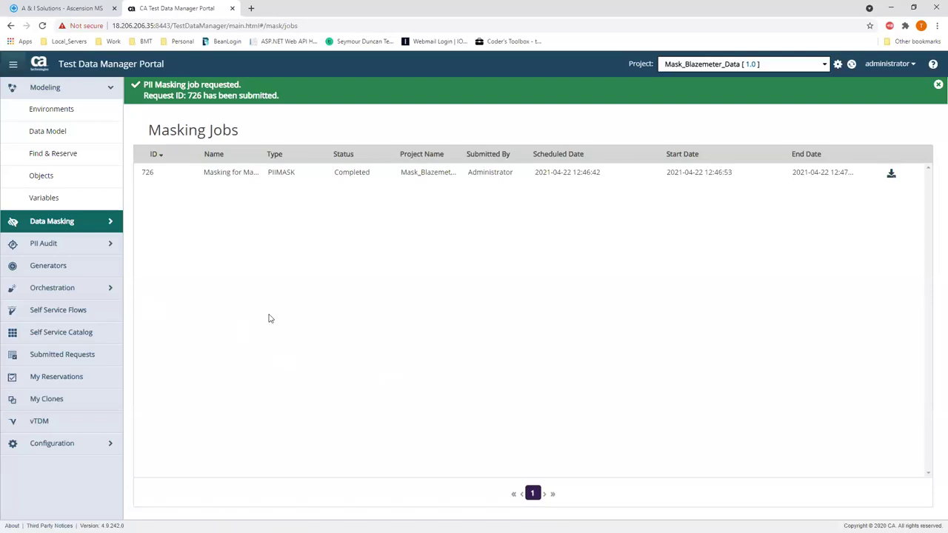
Step: Go through PII Audit and Data Masking to the Configuration > Classifiers page
{"action": "left_click", "coordinate": [61, 250]}
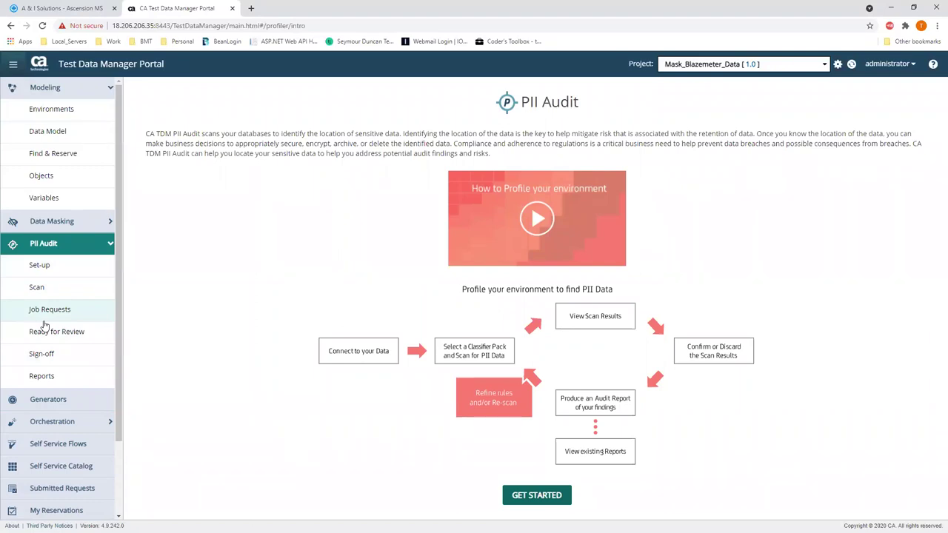
{"action": "left_click", "coordinate": [54, 220]}
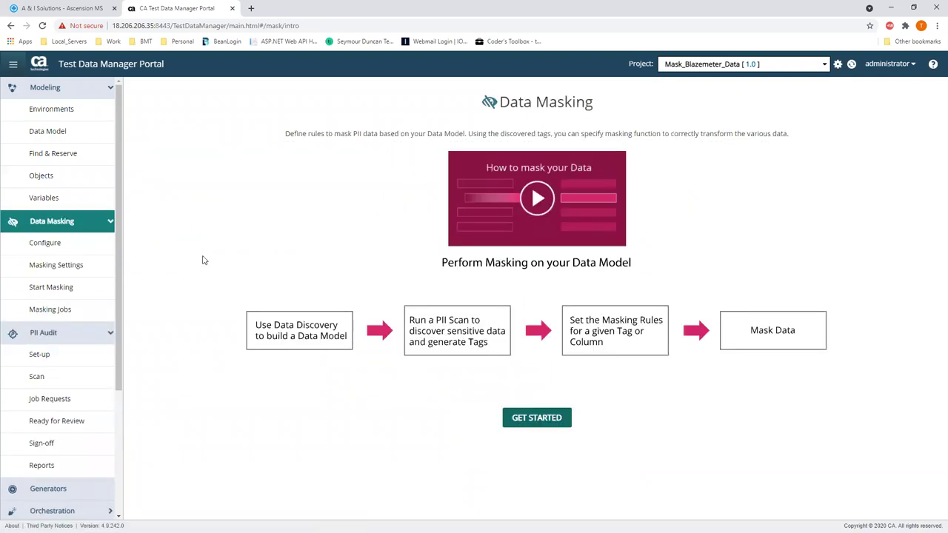
{"action": "scroll", "coordinate": [59, 396], "scroll_direction": "down", "scroll_amount": 2}
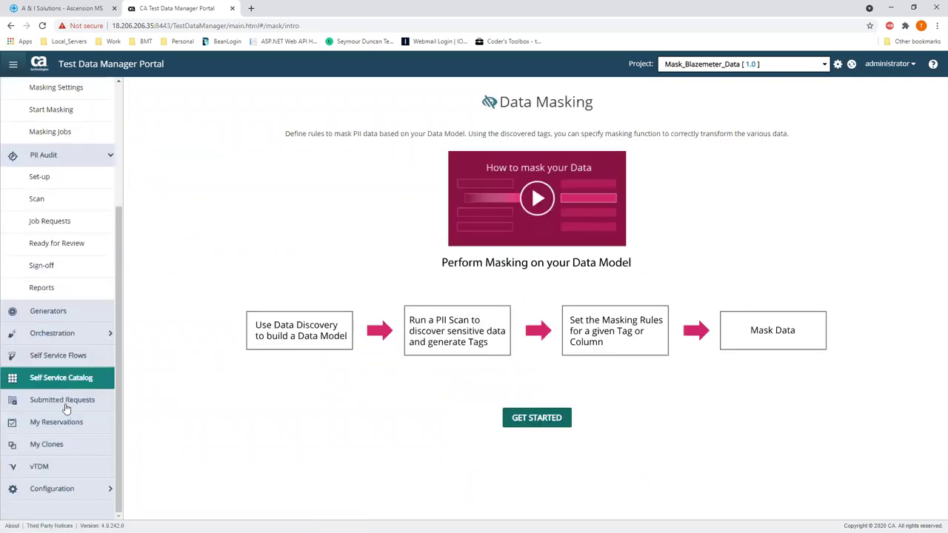
{"action": "left_click", "coordinate": [66, 492]}
{"action": "scroll", "coordinate": [62, 385], "scroll_direction": "down", "scroll_amount": 3}
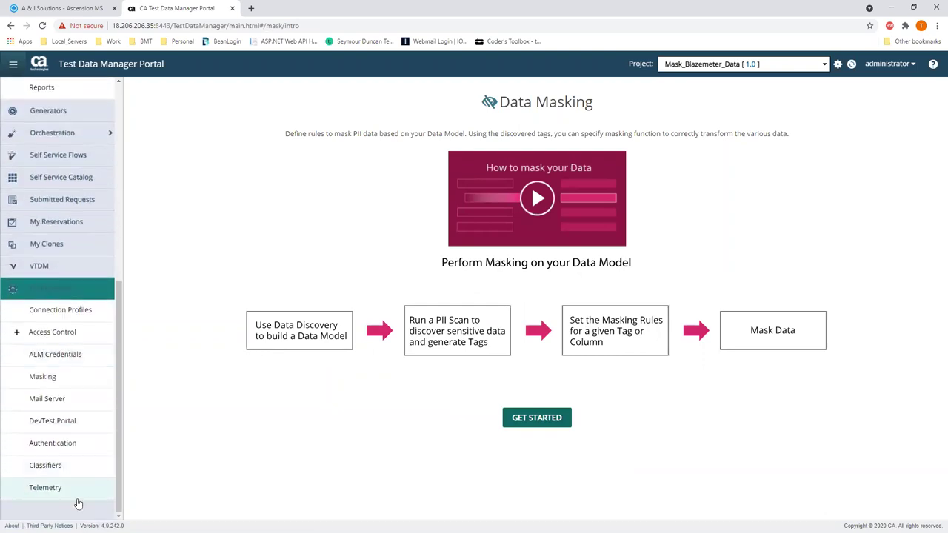
{"action": "left_click", "coordinate": [69, 467]}
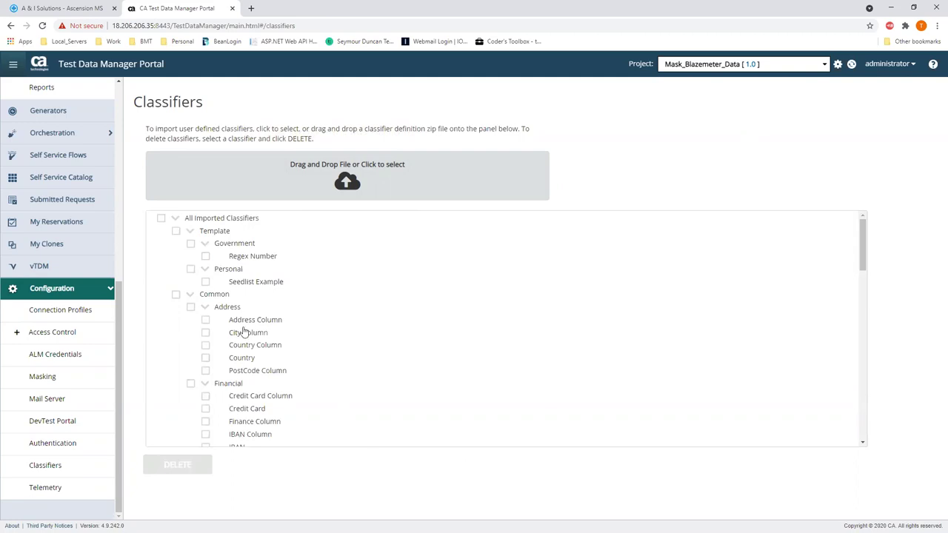
{"action": "scroll", "coordinate": [248, 331], "scroll_direction": "down", "scroll_amount": 2}
{"action": "scroll", "coordinate": [265, 345], "scroll_direction": "down", "scroll_amount": 4}
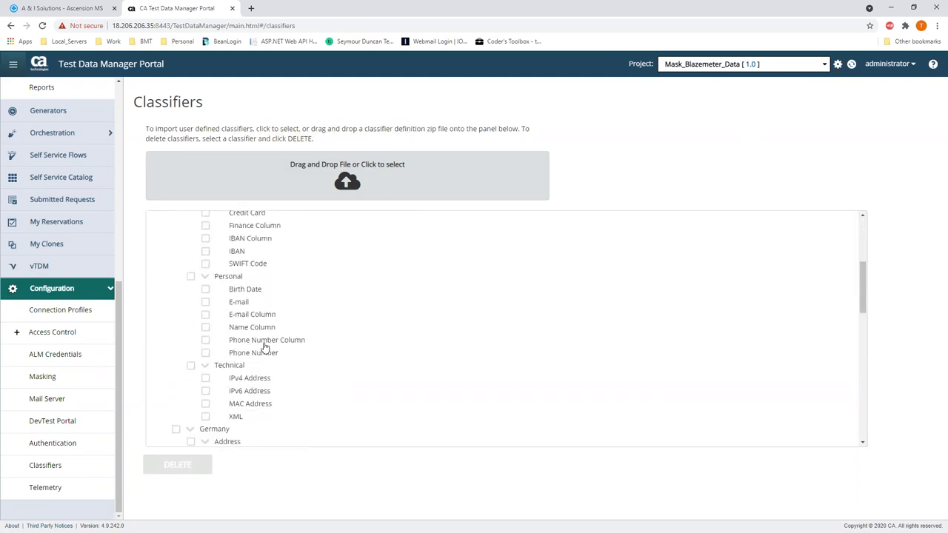
{"action": "scroll", "coordinate": [338, 388], "scroll_direction": "down", "scroll_amount": 3}
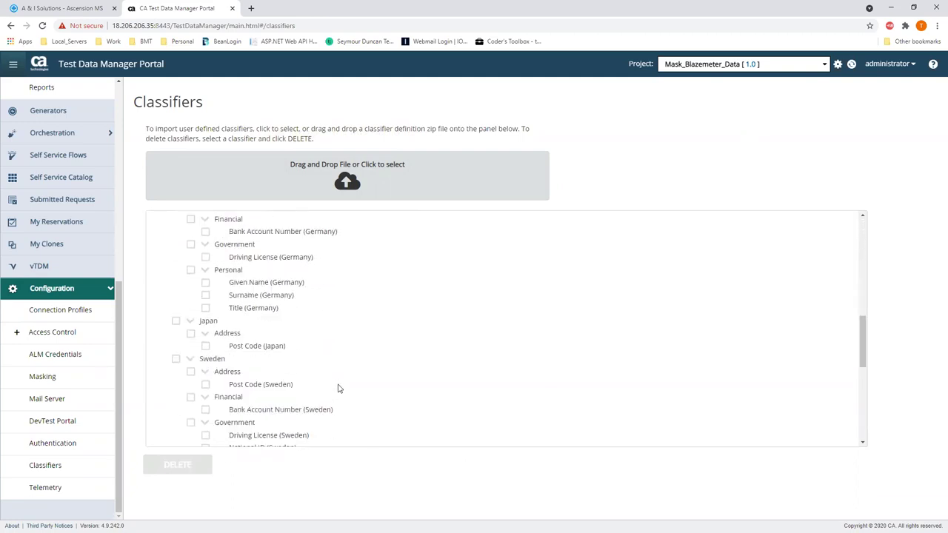
{"action": "scroll", "coordinate": [233, 306], "scroll_direction": "up", "scroll_amount": 2}
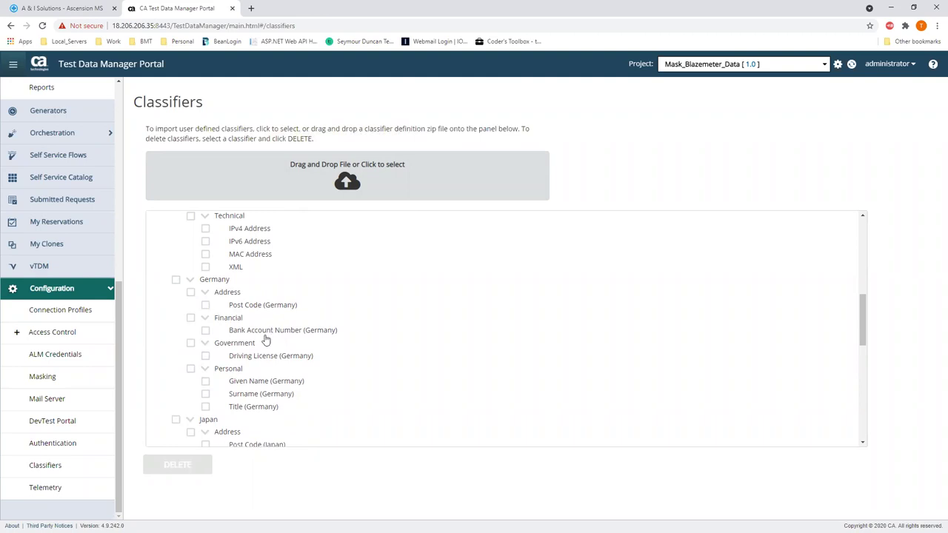
{"action": "scroll", "coordinate": [331, 374], "scroll_direction": "down", "scroll_amount": 5}
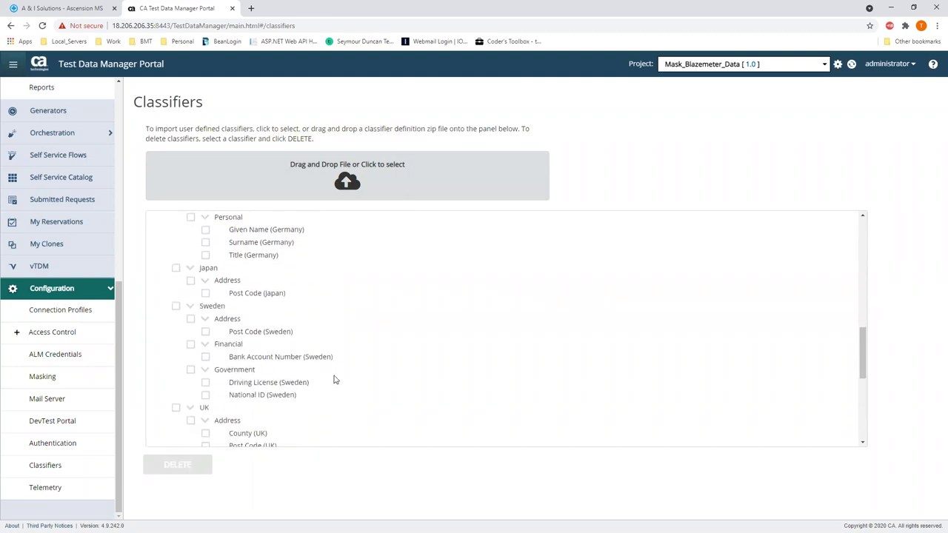
{"action": "scroll", "coordinate": [340, 381], "scroll_direction": "down", "scroll_amount": 1}
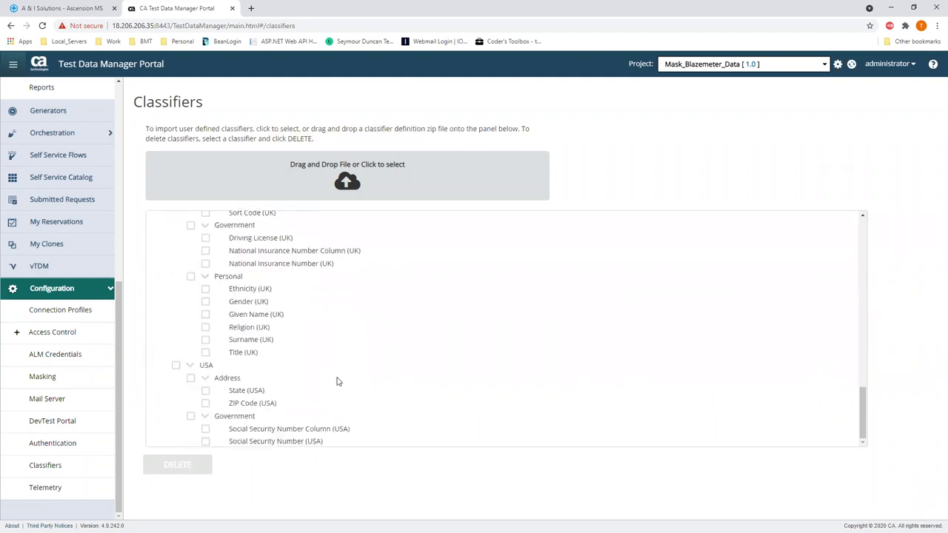
{"action": "scroll", "coordinate": [428, 421], "scroll_direction": "up", "scroll_amount": 10}
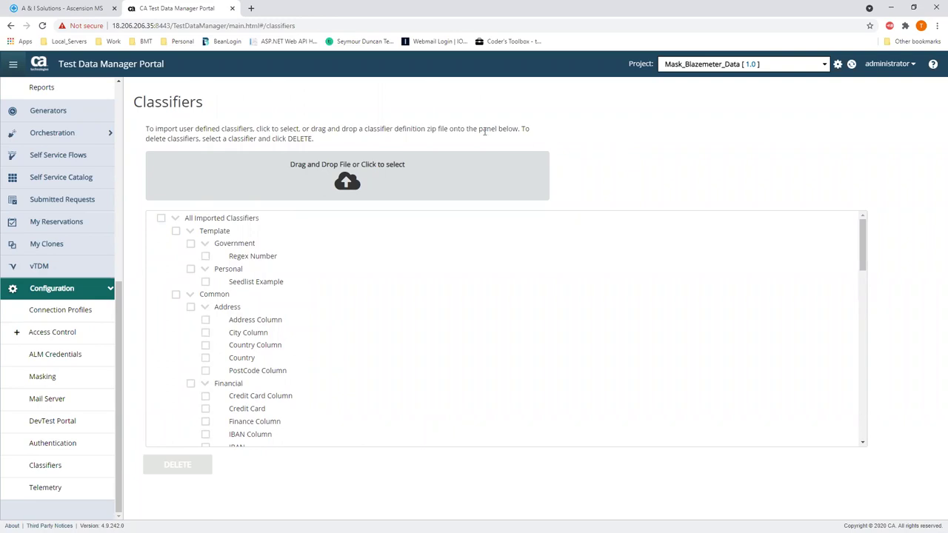
{"action": "left_click_drag", "start_coordinate": [415, 129], "coordinate": [546, 146]}
{"action": "left_click", "coordinate": [519, 188]}
{"action": "scroll", "coordinate": [97, 252], "scroll_direction": "up", "scroll_amount": 5}
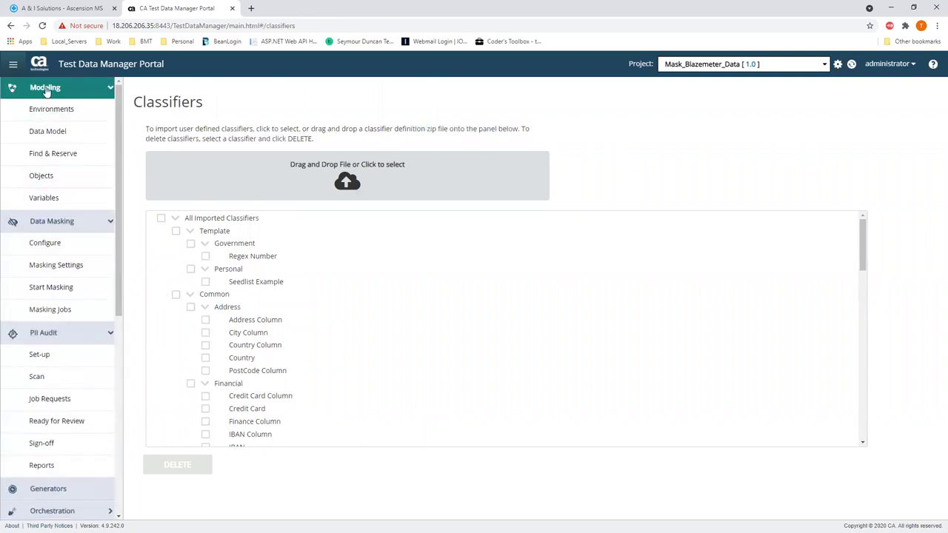
Step: Open the BlazeMeter testing app in a new browser tab
{"action": "left_click", "coordinate": [251, 8]}
{"action": "type", "text": "b"}
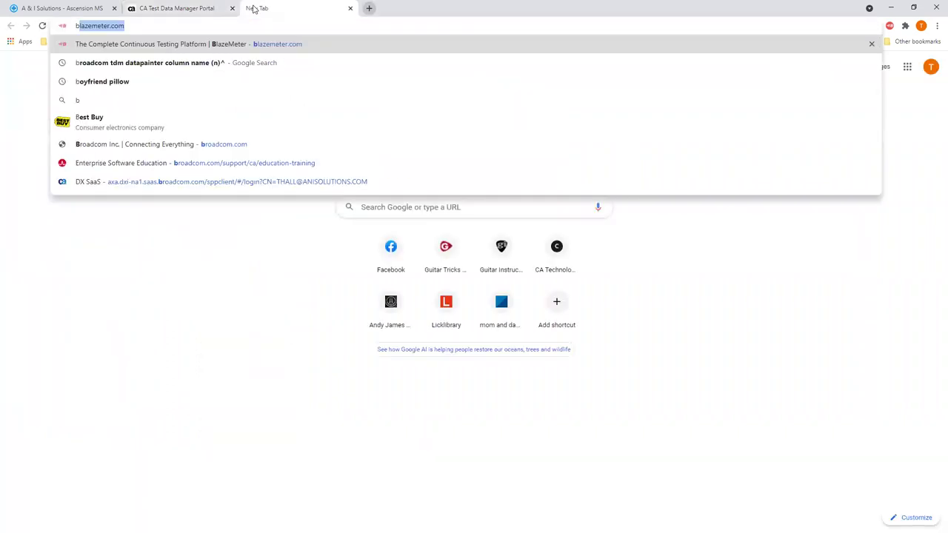
{"action": "key", "text": "Return"}
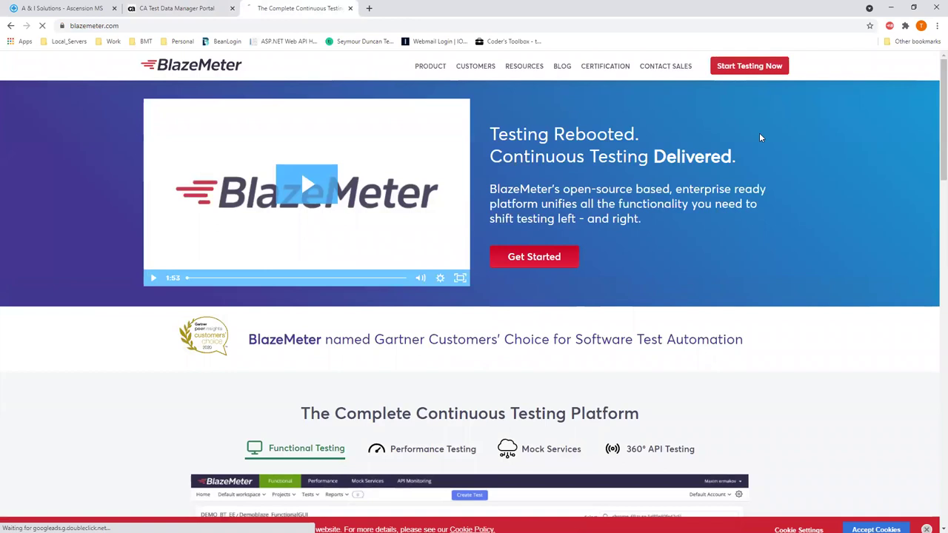
{"action": "left_click", "coordinate": [749, 66]}
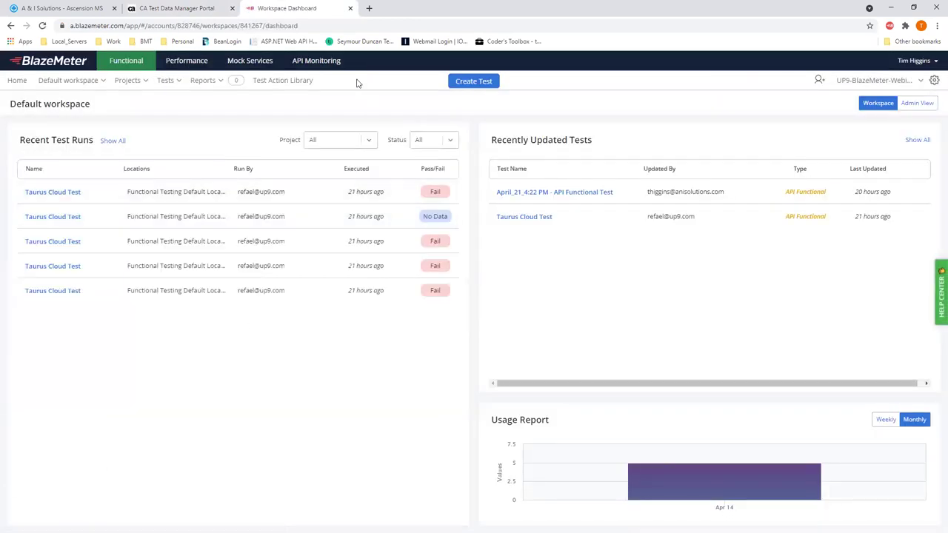
Step: Create a new Performance Test from the Performance dashboard
{"action": "left_click", "coordinate": [197, 67]}
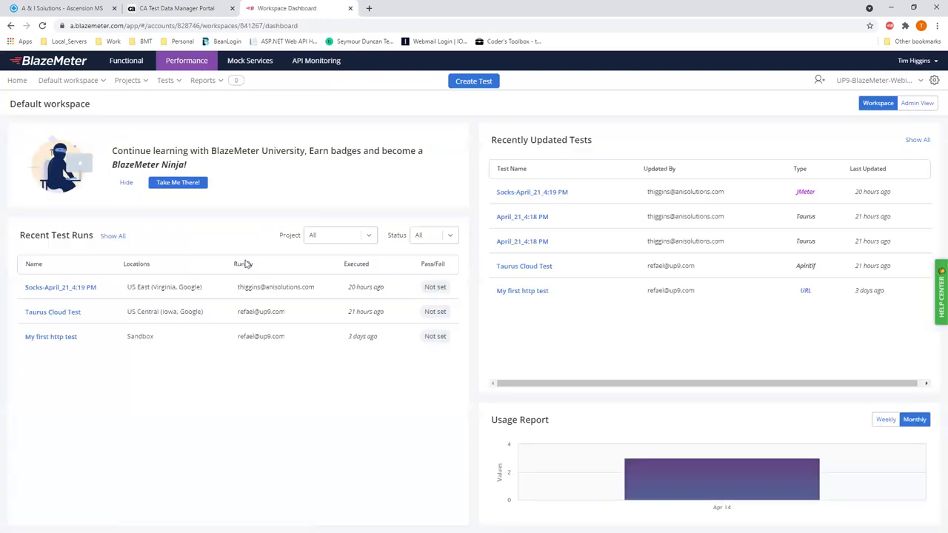
{"action": "left_click", "coordinate": [467, 81]}
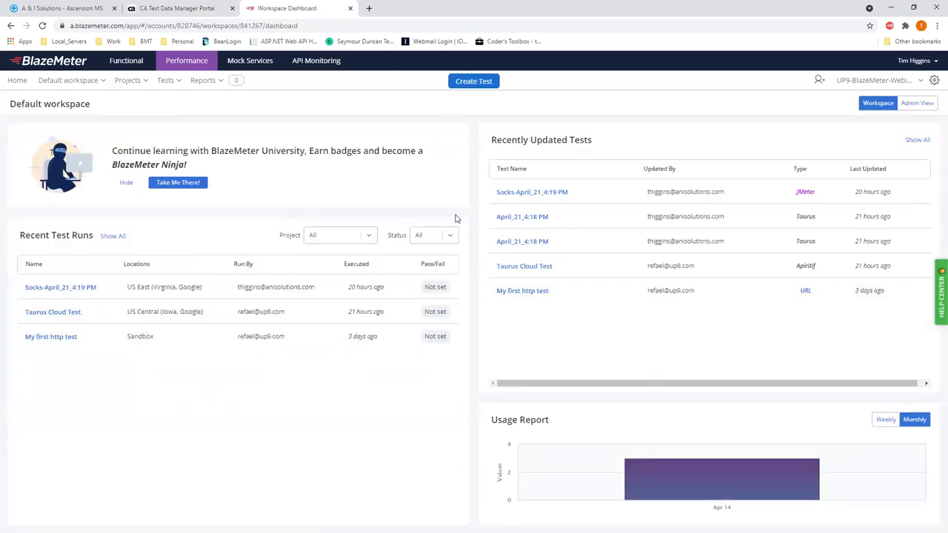
{"action": "left_click", "coordinate": [567, 198]}
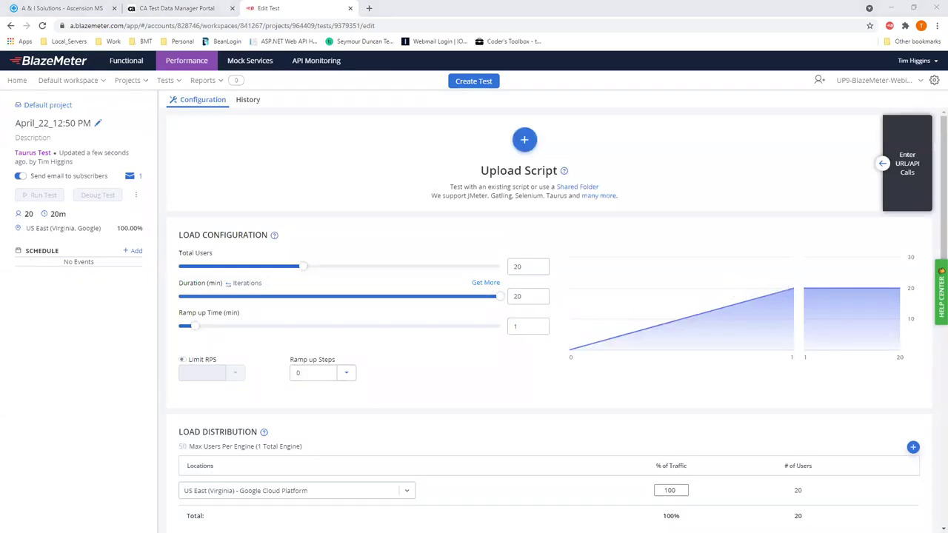
Step: Upload the MedSite .jmx and .yaml script files to the test
{"action": "left_click_drag", "start_coordinate": [910, 82], "coordinate": [947, 152]}
{"action": "left_click", "coordinate": [490, 83]}
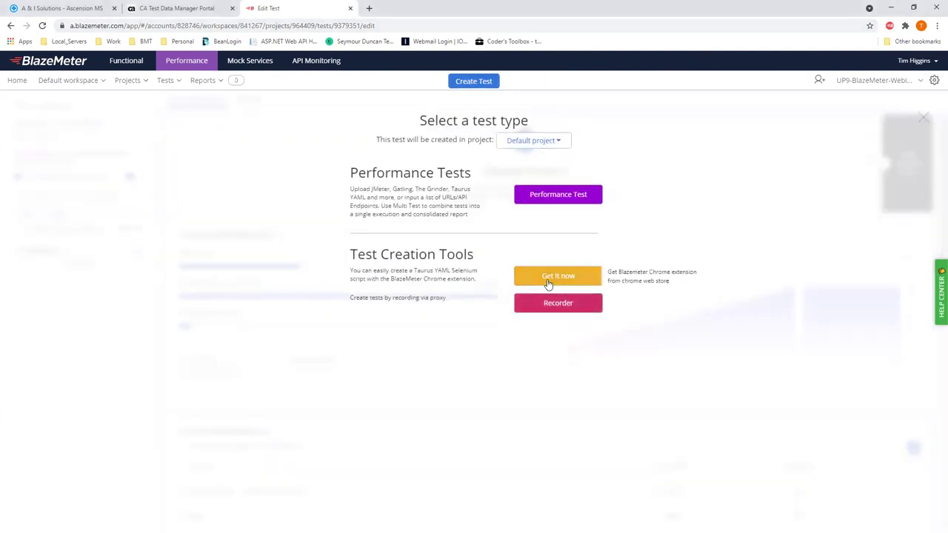
{"action": "left_click", "coordinate": [922, 117]}
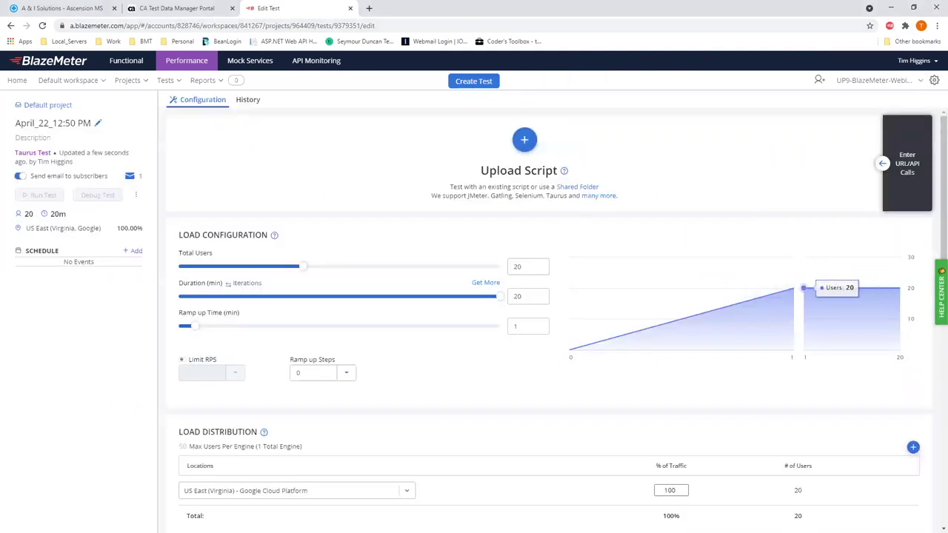
{"action": "left_click_drag", "start_coordinate": [744, 45], "coordinate": [514, 185]}
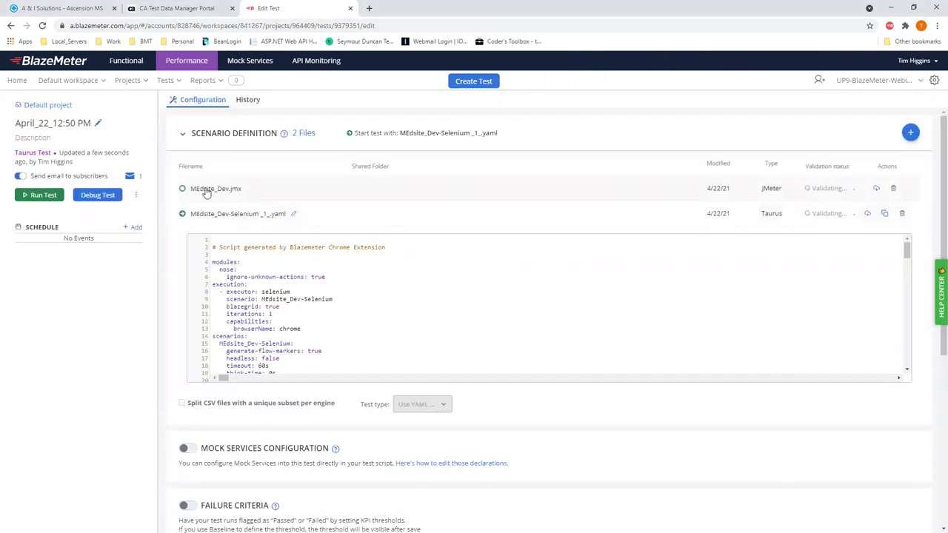
Step: Set MEdsite_Dev.jmx as the start file and enter 500 Total Users, capped at 50
{"action": "left_click", "coordinate": [204, 189]}
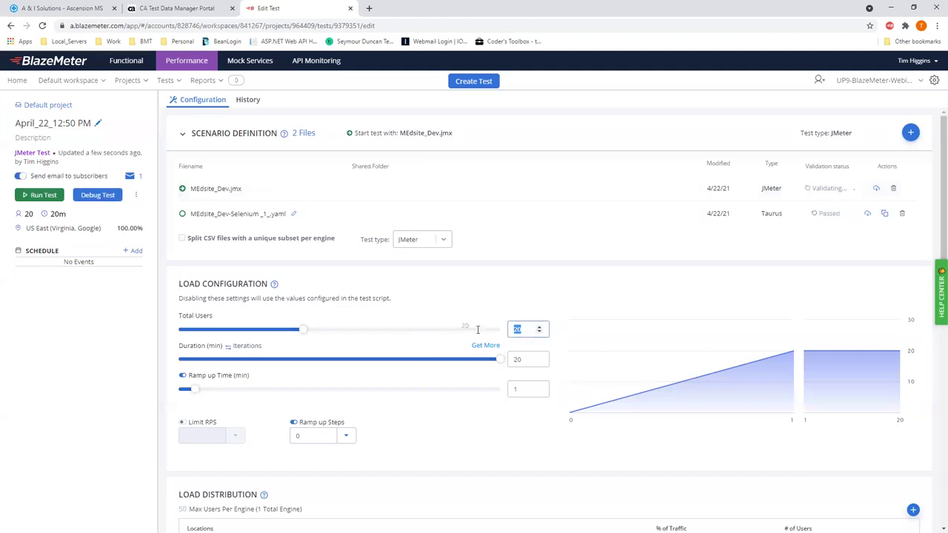
{"action": "type", "text": "500"}
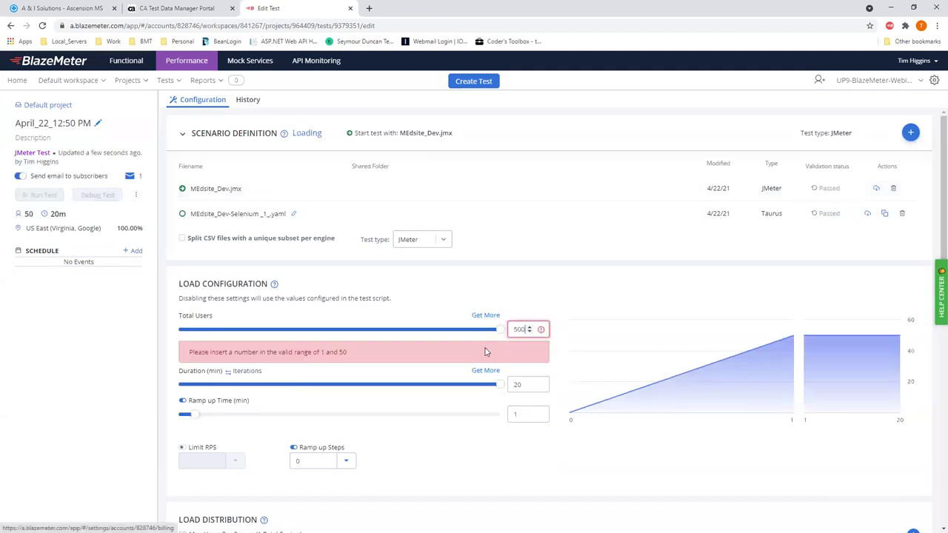
{"action": "key", "text": "BackSpace"}
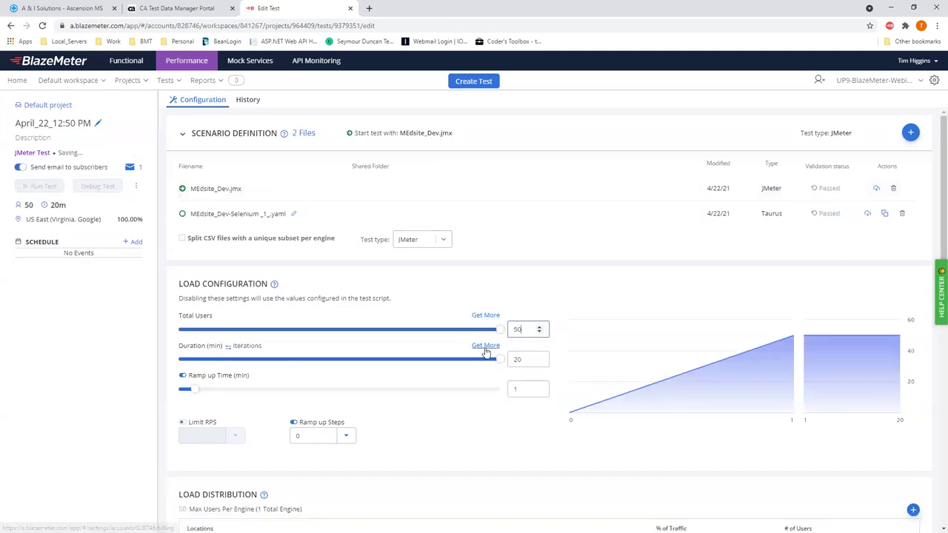
{"action": "left_click", "coordinate": [916, 81]}
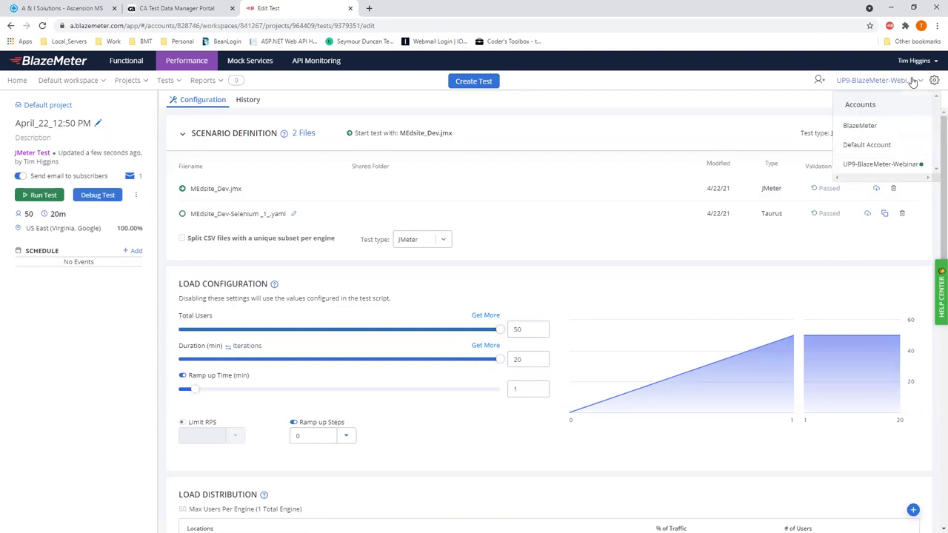
Step: Switch BlazeMeter to the Default Account and start a new Performance Test in BeanLoginTesting
{"action": "left_click", "coordinate": [870, 145]}
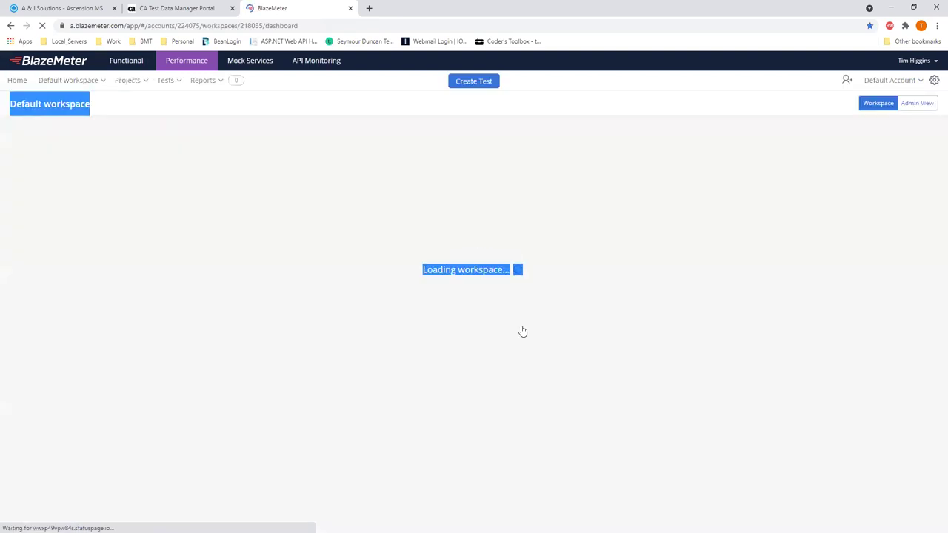
{"action": "left_click", "coordinate": [482, 82]}
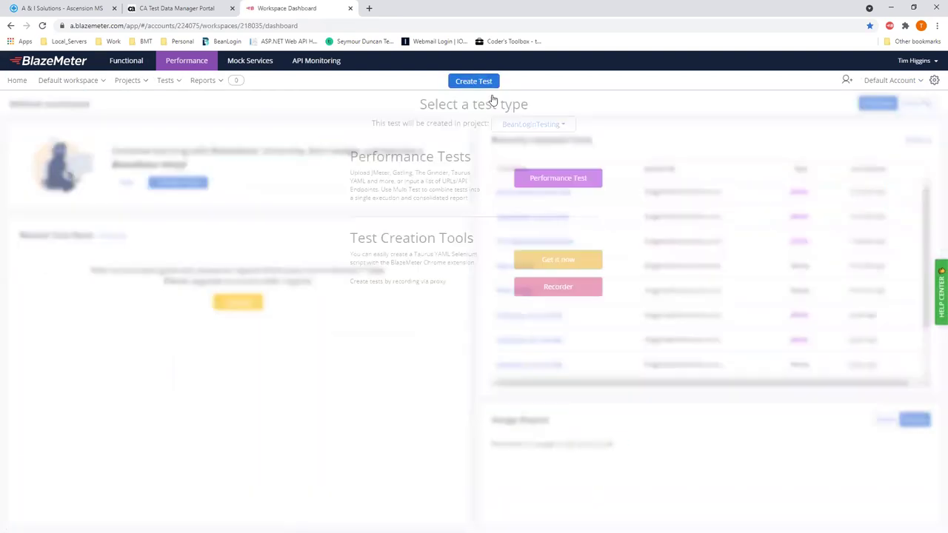
{"action": "left_click", "coordinate": [560, 198]}
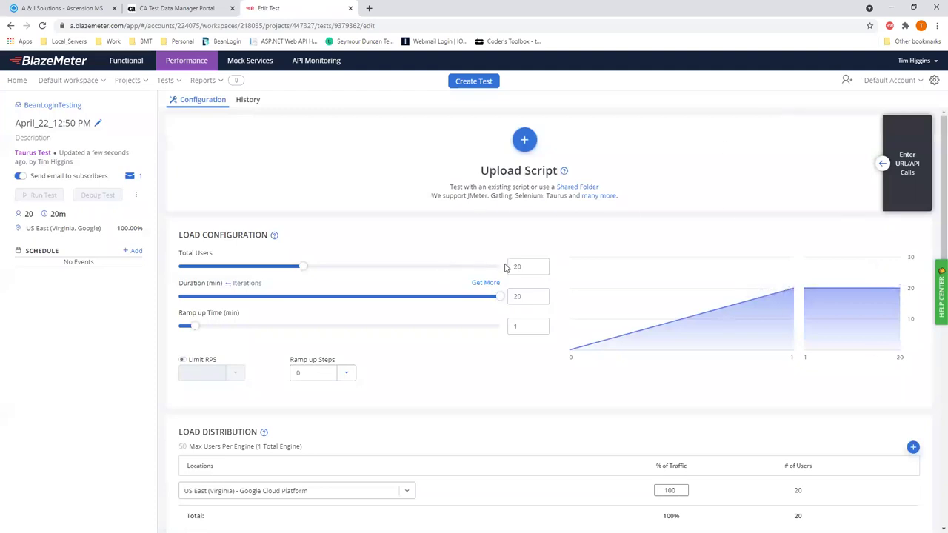
Step: Correct the over-limit Total Users entry and upload the MedSite script files, led by MEdsite_Dev.jmx
{"action": "type", "text": "500"}
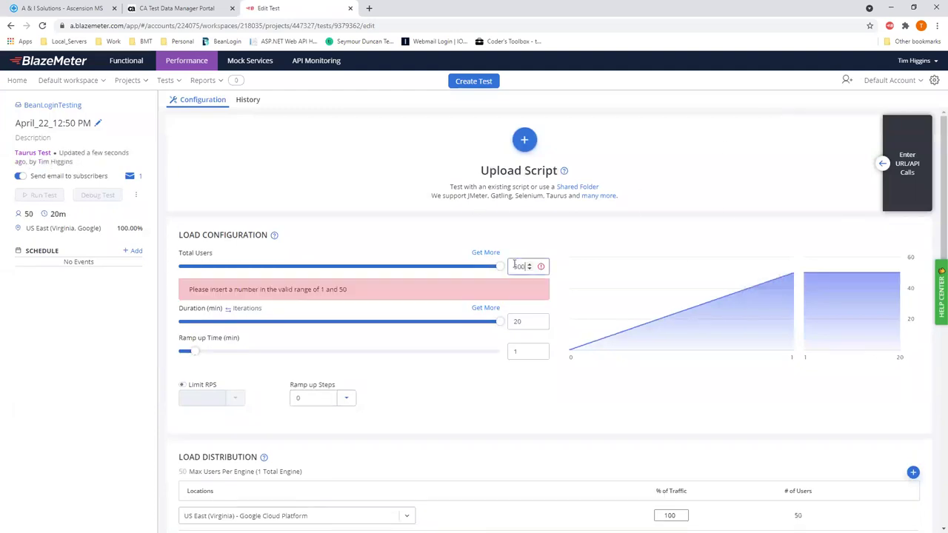
{"action": "key", "text": "BackSpace"}
{"action": "key", "text": "BackSpace"}
{"action": "key", "text": "BackSpace"}
{"action": "type", "text": "49"}
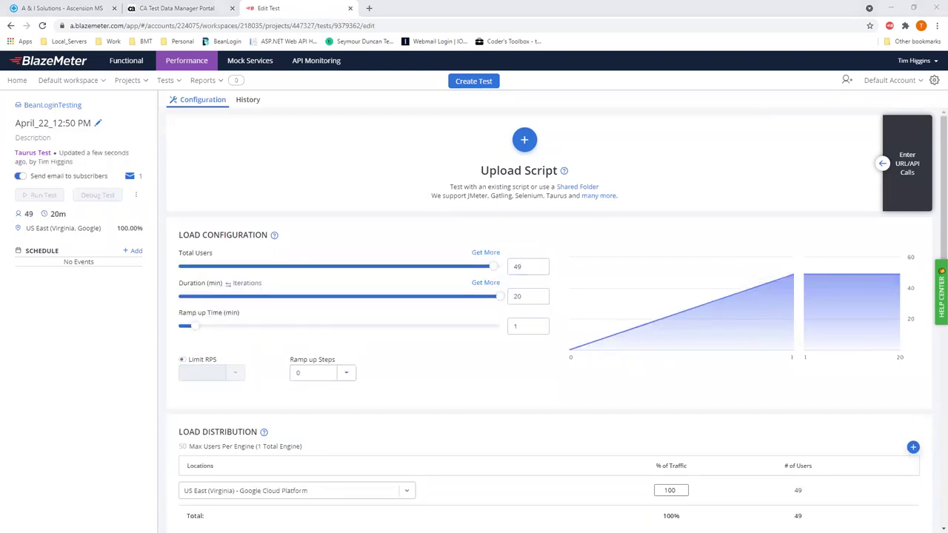
{"action": "left_click_drag", "start_coordinate": [703, 74], "coordinate": [558, 152]}
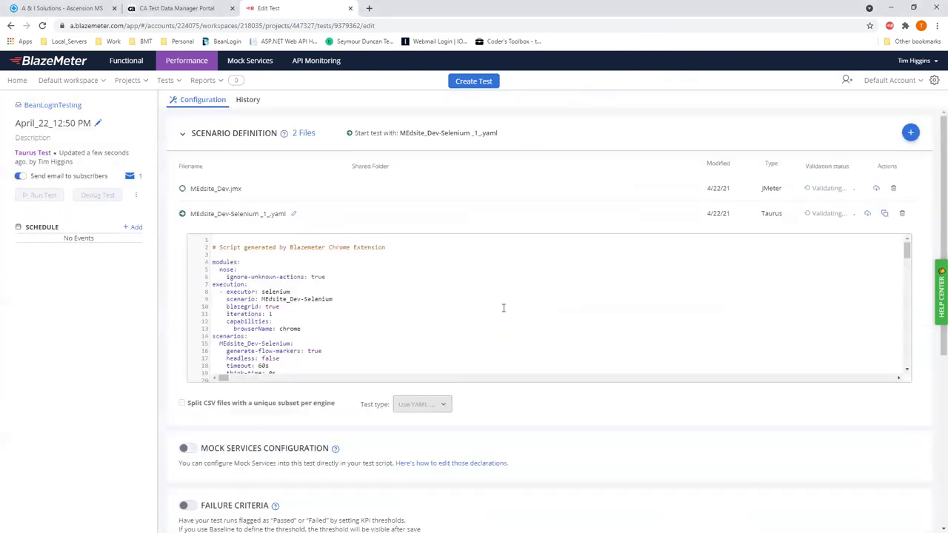
Step: Set the test Duration to 20 minutes and the Ramp up Time to 15 minutes
{"action": "left_click", "coordinate": [547, 361]}
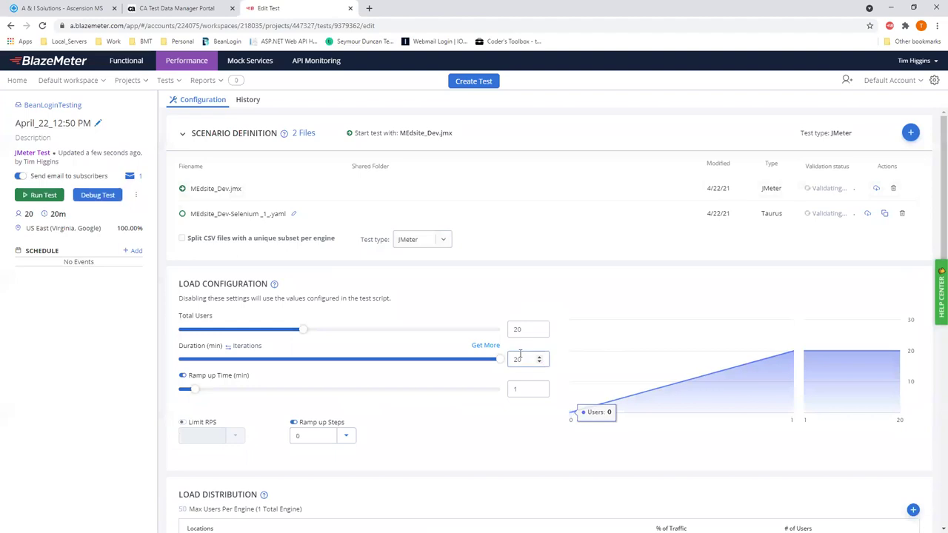
{"action": "double_click", "coordinate": [522, 359]}
{"action": "left_click_drag", "start_coordinate": [523, 359], "coordinate": [491, 358]}
{"action": "type", "text": "45"}
{"action": "key", "text": "BackSpace"}
{"action": "key", "text": "BackSpace"}
{"action": "type", "text": "20"}
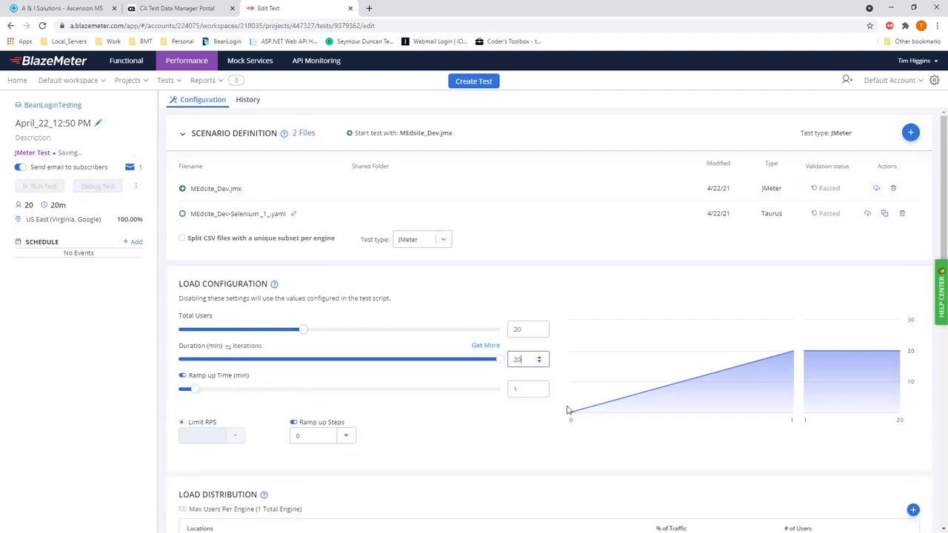
{"action": "key", "text": "Tab"}
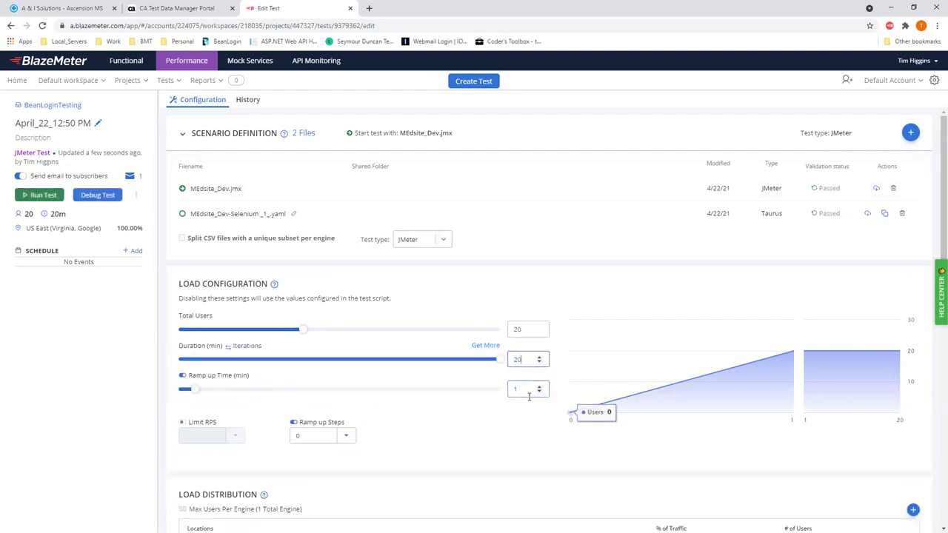
{"action": "key", "text": "BackSpace"}
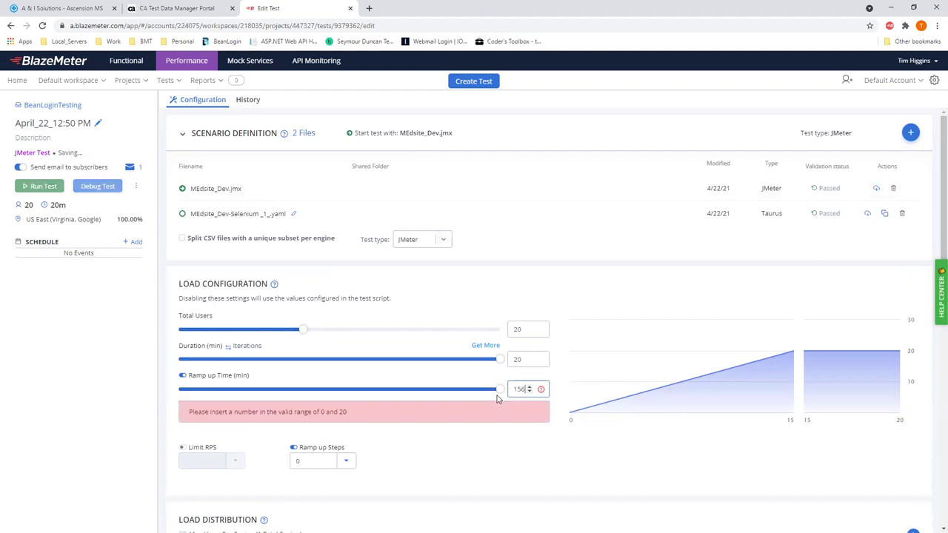
{"action": "type", "text": "15"}
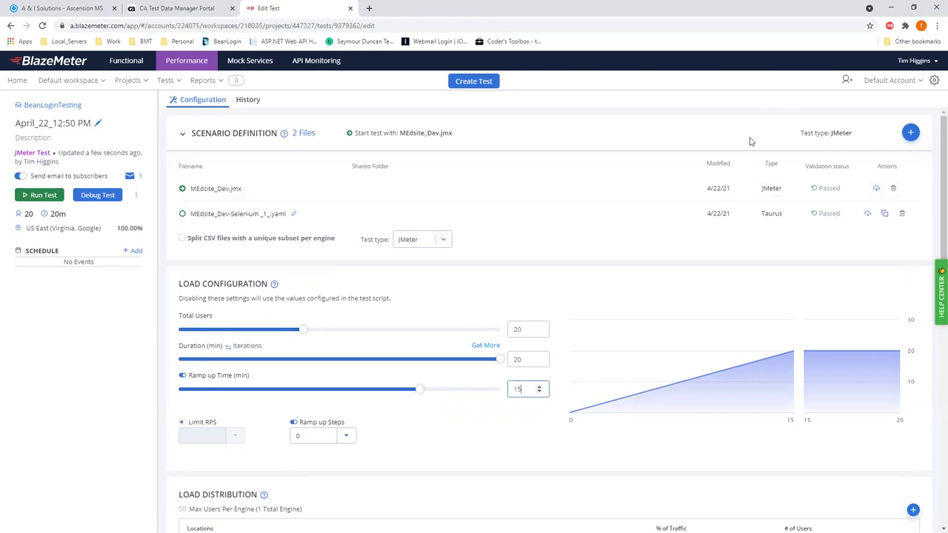
Step: Set Ramp up Steps to 10 for a staircase climb to 20 users
{"action": "left_click", "coordinate": [655, 118]}
{"action": "scroll", "coordinate": [563, 235], "scroll_direction": "down", "scroll_amount": 2}
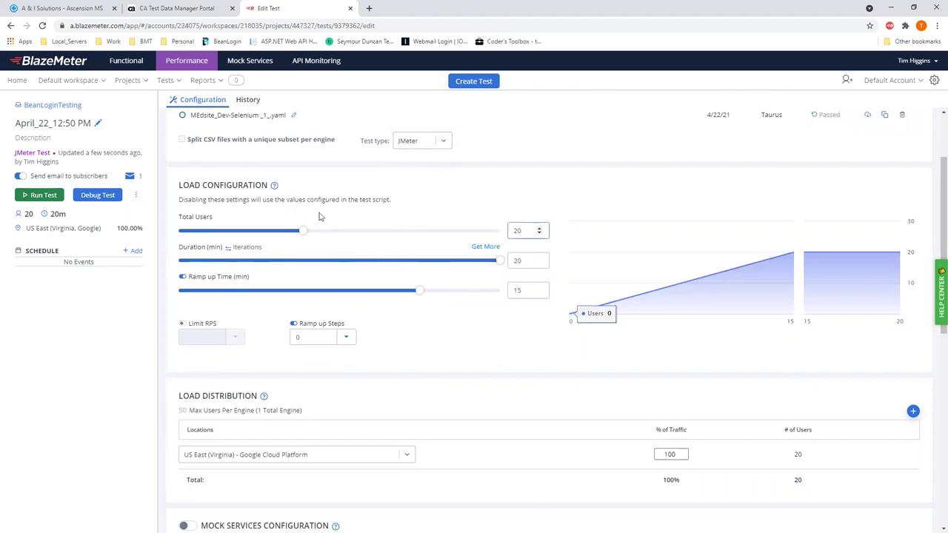
{"action": "mouse_move", "coordinate": [576, 318]}
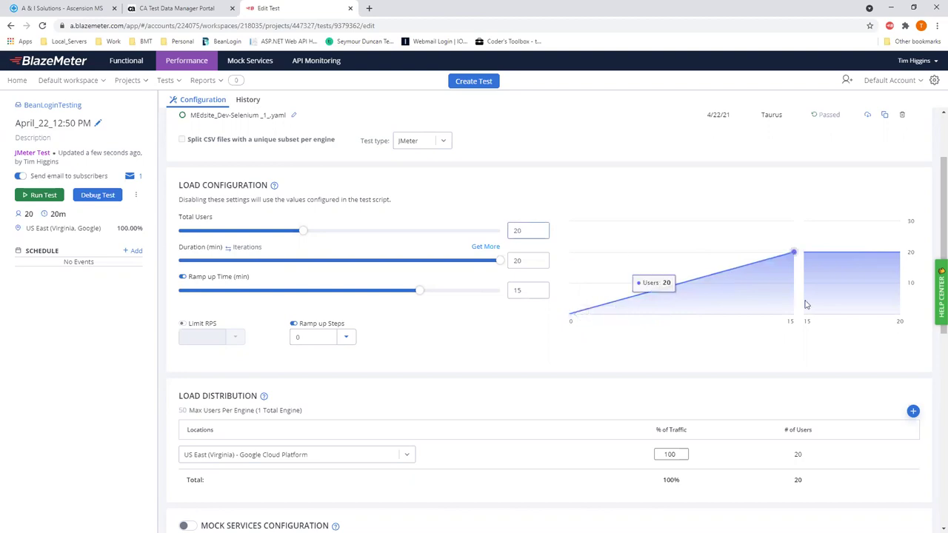
{"action": "left_click", "coordinate": [346, 337]}
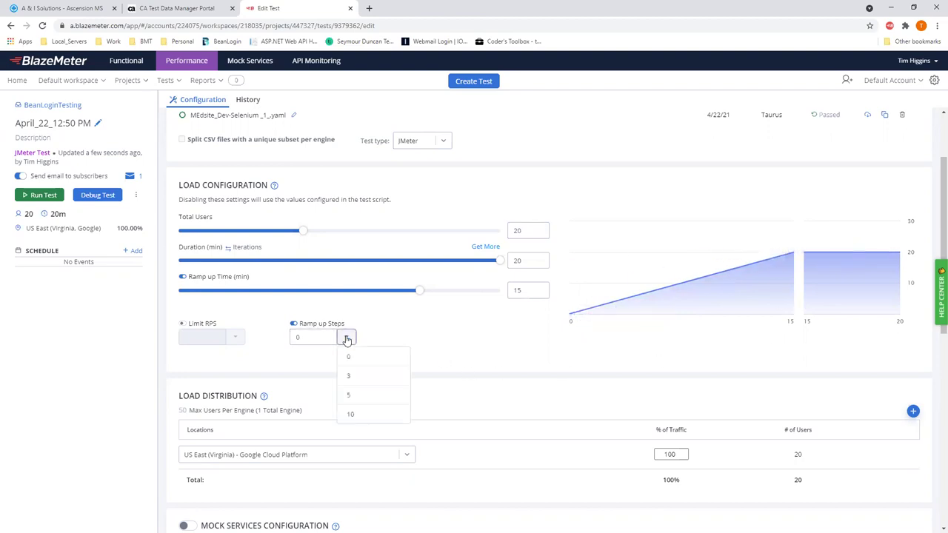
{"action": "left_click", "coordinate": [374, 414]}
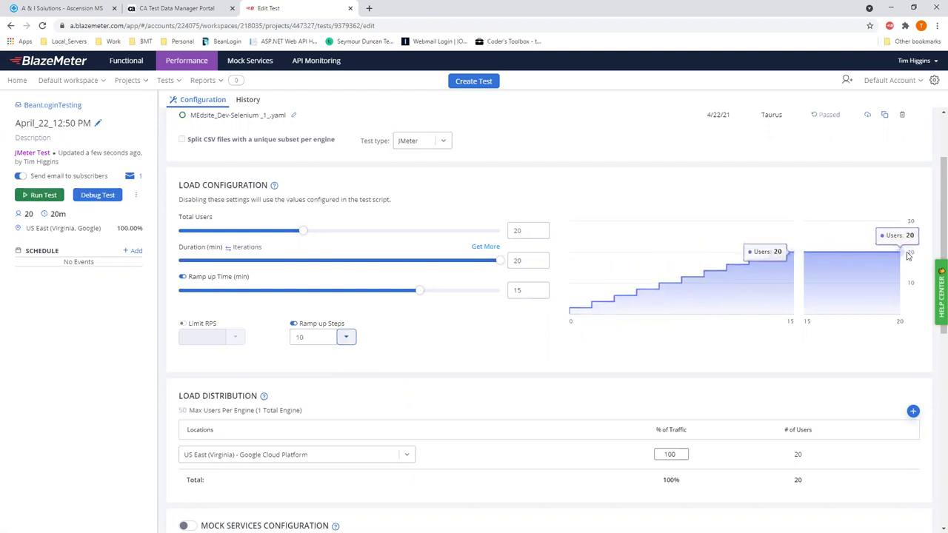
{"action": "scroll", "coordinate": [467, 330], "scroll_direction": "down", "scroll_amount": 1}
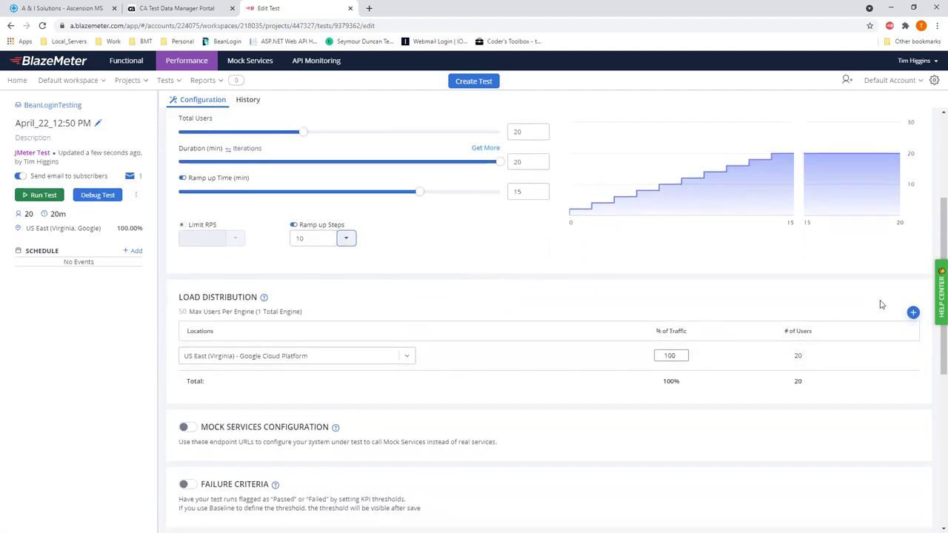
{"action": "left_click", "coordinate": [912, 313]}
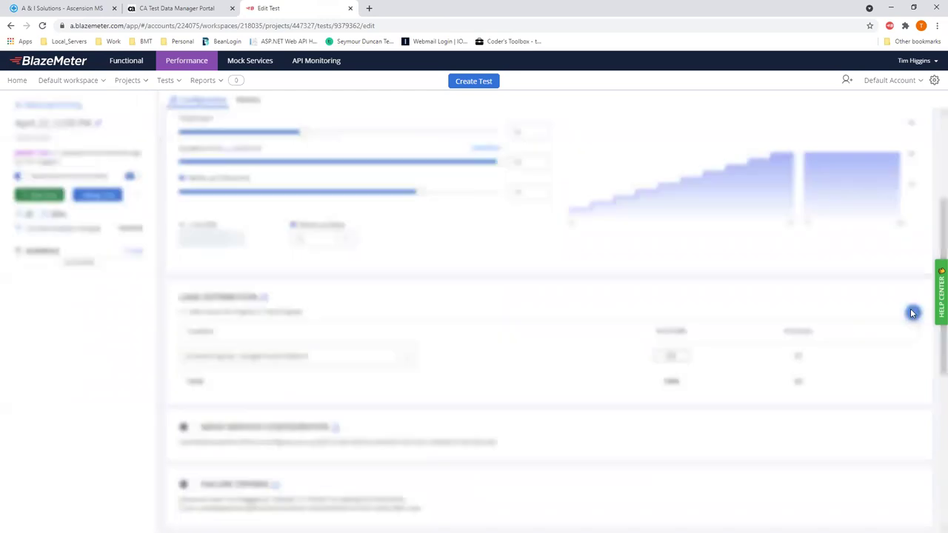
{"action": "left_click", "coordinate": [564, 215]}
{"action": "left_click", "coordinate": [397, 356]}
{"action": "scroll", "coordinate": [348, 405], "scroll_direction": "down", "scroll_amount": 6}
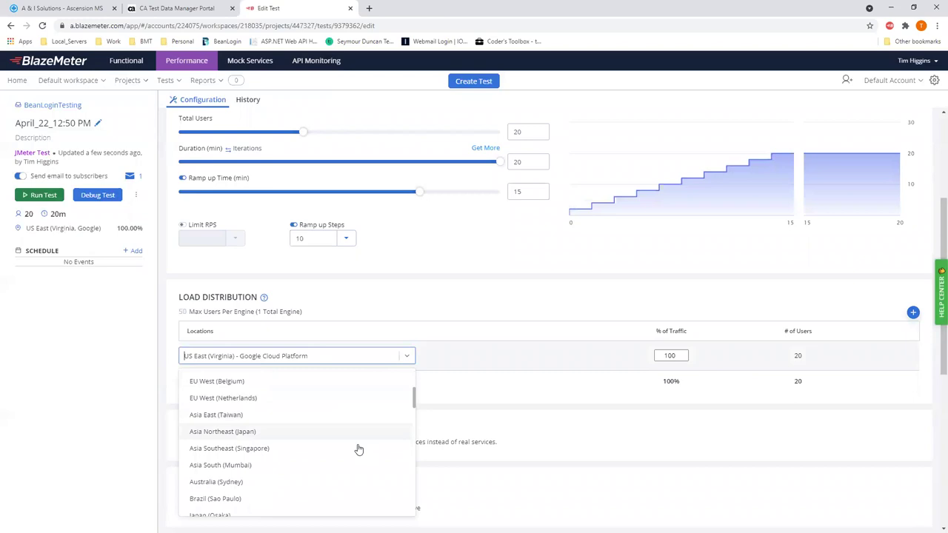
{"action": "scroll", "coordinate": [344, 451], "scroll_direction": "down", "scroll_amount": 1}
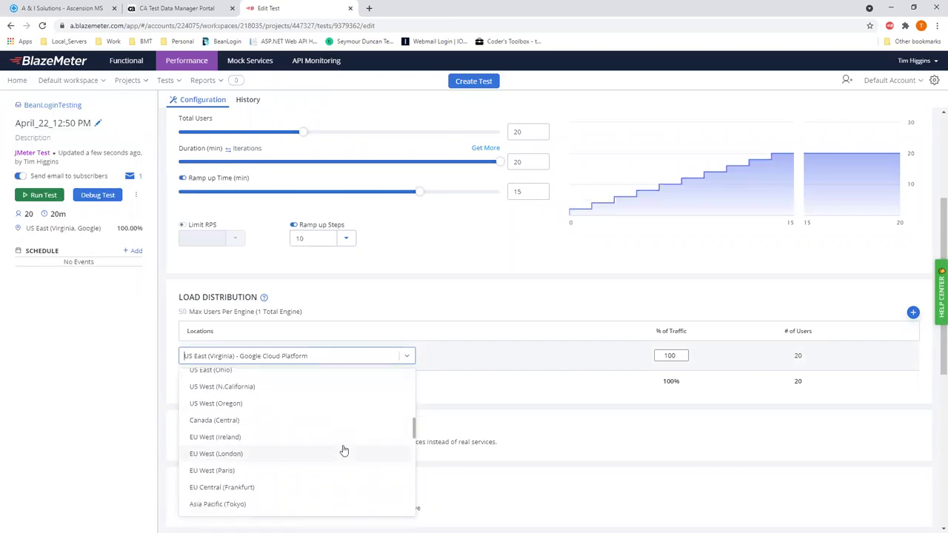
{"action": "scroll", "coordinate": [343, 447], "scroll_direction": "down", "scroll_amount": 2}
{"action": "scroll", "coordinate": [279, 482], "scroll_direction": "up", "scroll_amount": 3}
{"action": "scroll", "coordinate": [307, 447], "scroll_direction": "up", "scroll_amount": 3}
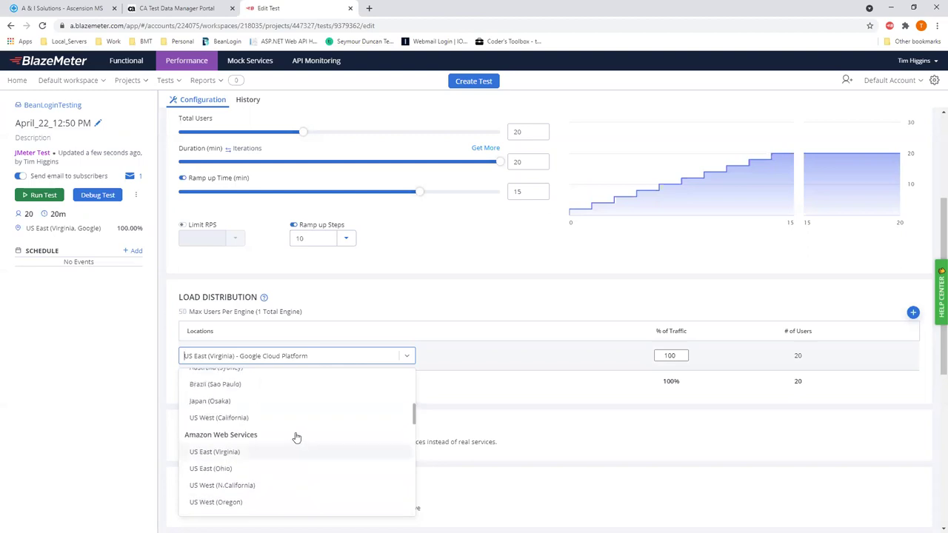
{"action": "scroll", "coordinate": [295, 417], "scroll_direction": "up", "scroll_amount": 2}
{"action": "left_click", "coordinate": [681, 436]}
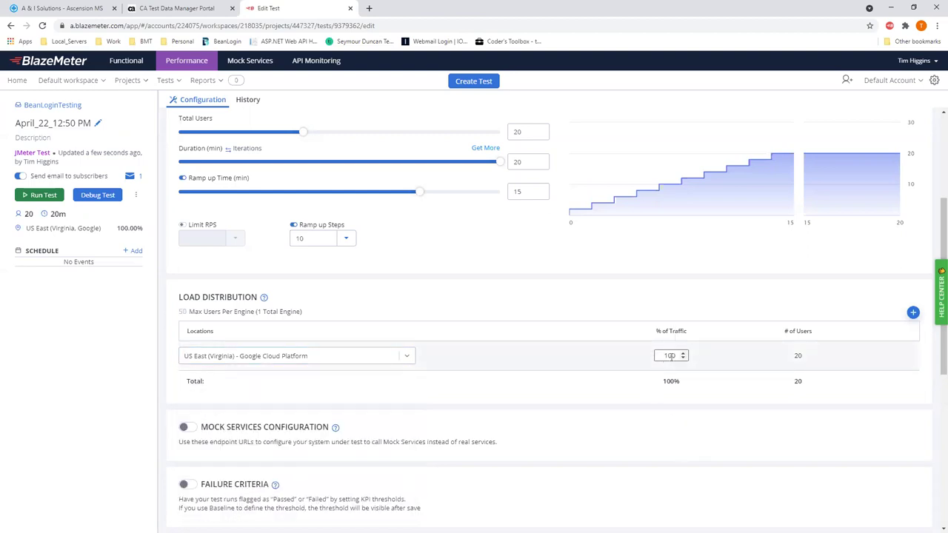
{"action": "scroll", "coordinate": [688, 410], "scroll_direction": "down", "scroll_amount": 2}
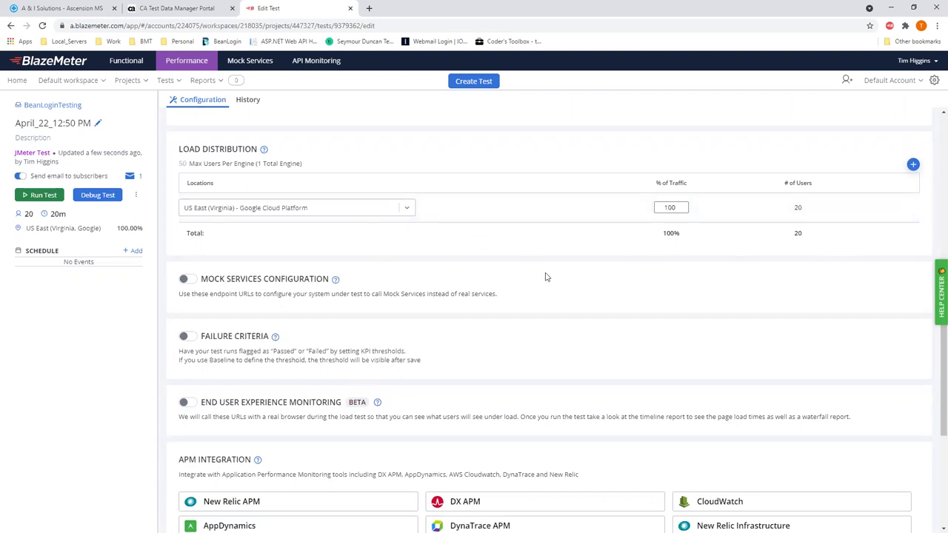
Step: Enable End User Experience Monitoring with the MEdsite_Dev-Selenium_1_.yaml Selenium scenario selected
{"action": "scroll", "coordinate": [545, 277], "scroll_direction": "down", "scroll_amount": 1}
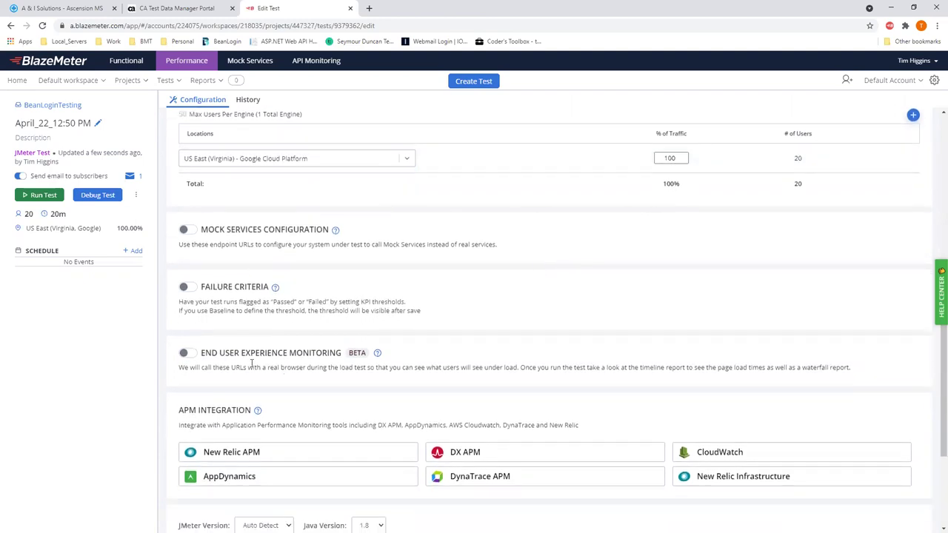
{"action": "scroll", "coordinate": [251, 363], "scroll_direction": "down", "scroll_amount": 1}
{"action": "left_click", "coordinate": [186, 303]}
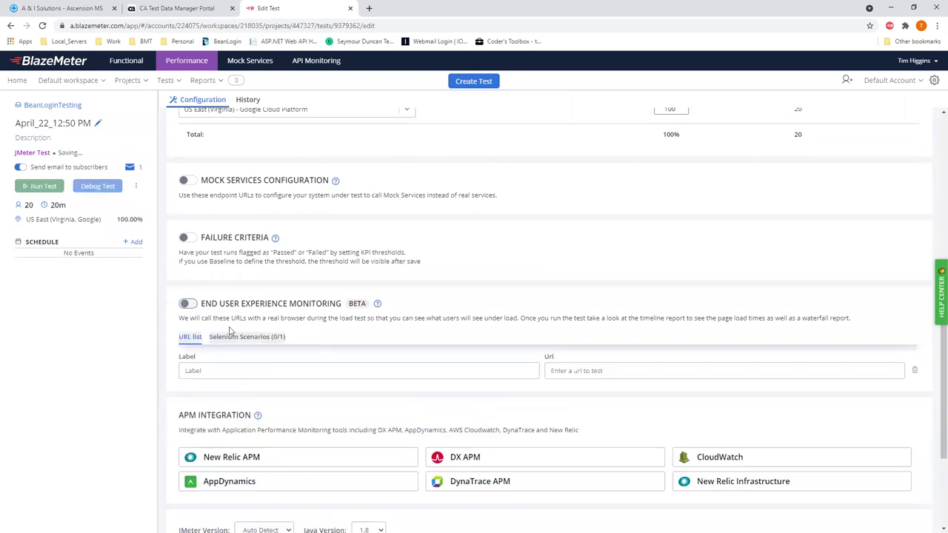
{"action": "left_click", "coordinate": [216, 337]}
{"action": "left_click", "coordinate": [182, 357]}
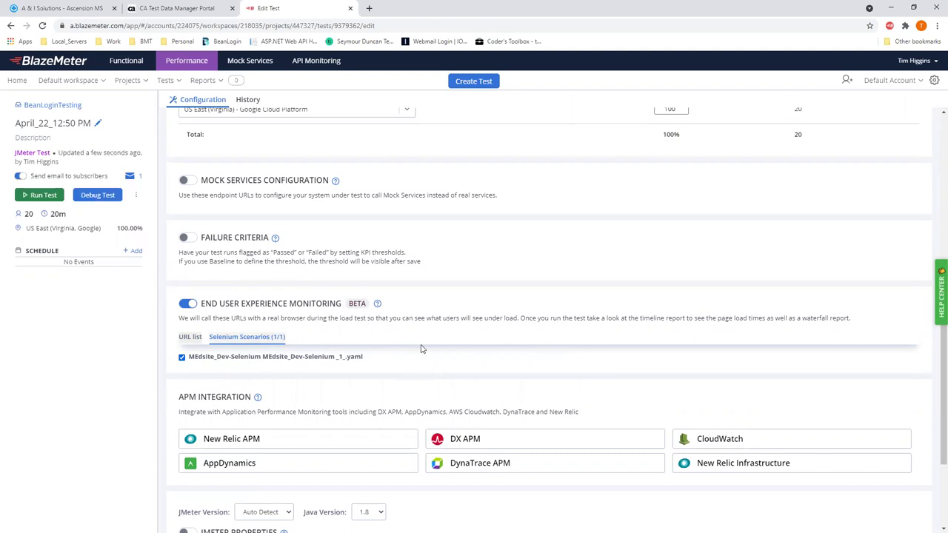
{"action": "scroll", "coordinate": [421, 349], "scroll_direction": "down", "scroll_amount": 2}
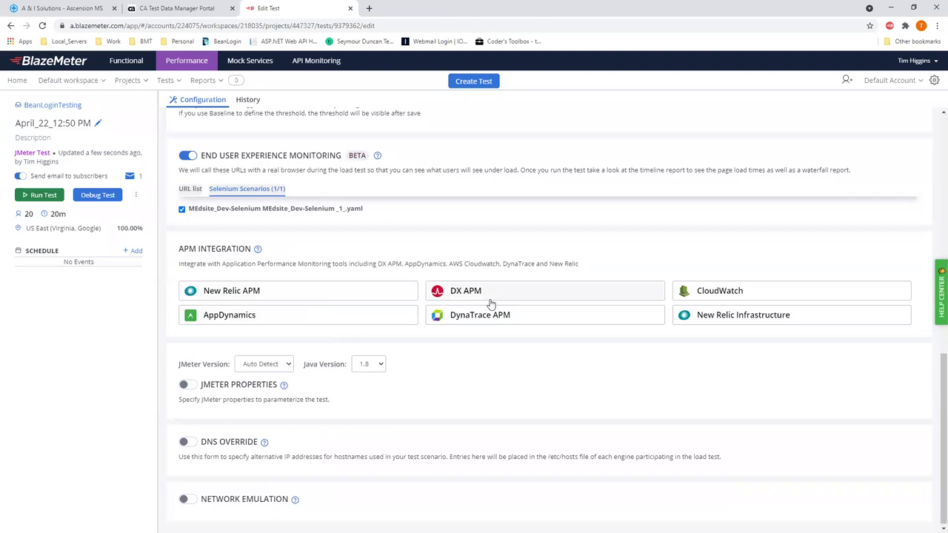
{"action": "scroll", "coordinate": [488, 370], "scroll_direction": "up", "scroll_amount": 5}
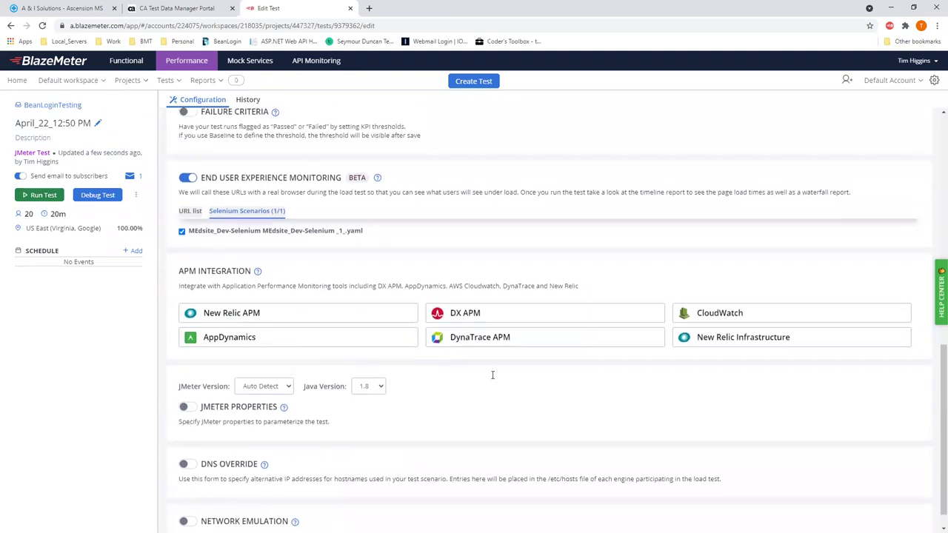
{"action": "scroll", "coordinate": [493, 350], "scroll_direction": "up", "scroll_amount": 2}
Step: Prefix the load test name with the tester's name and 'Medsite-', then run it, launching servers
{"action": "left_click", "coordinate": [97, 123]}
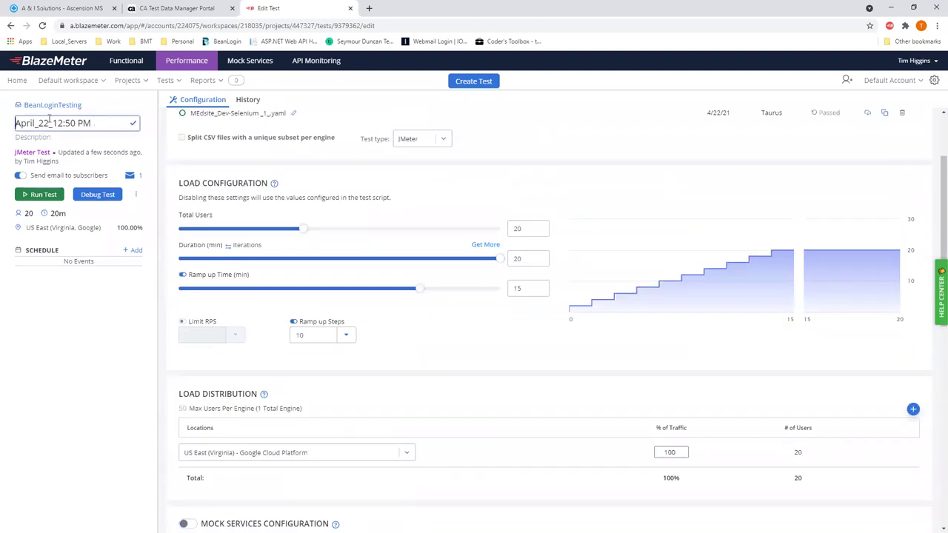
{"action": "type", "text": "Tim"}
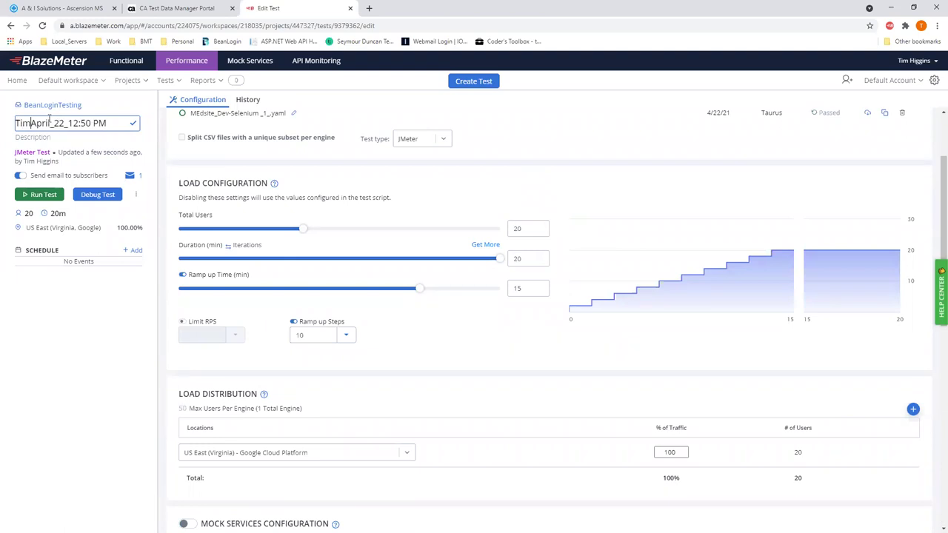
{"action": "type", "text": "-"}
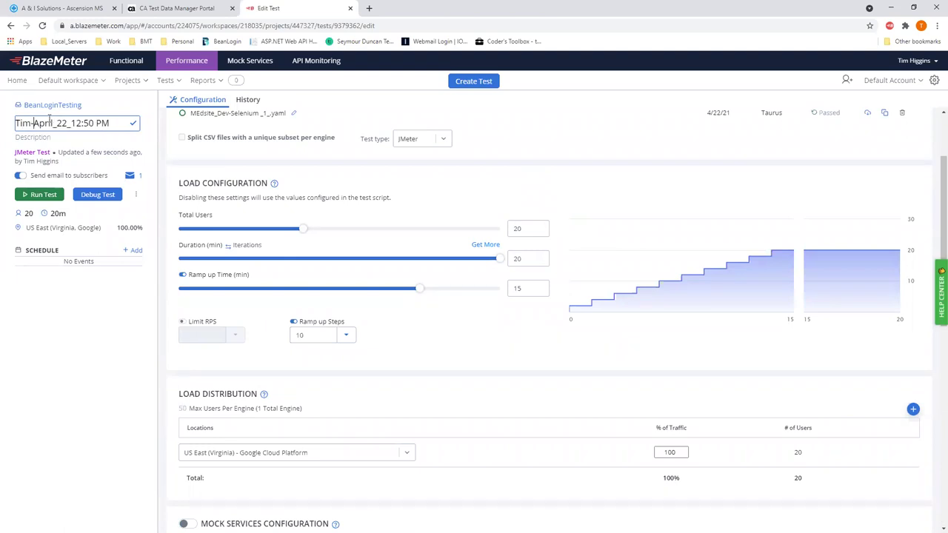
{"action": "type", "text": "Meds"}
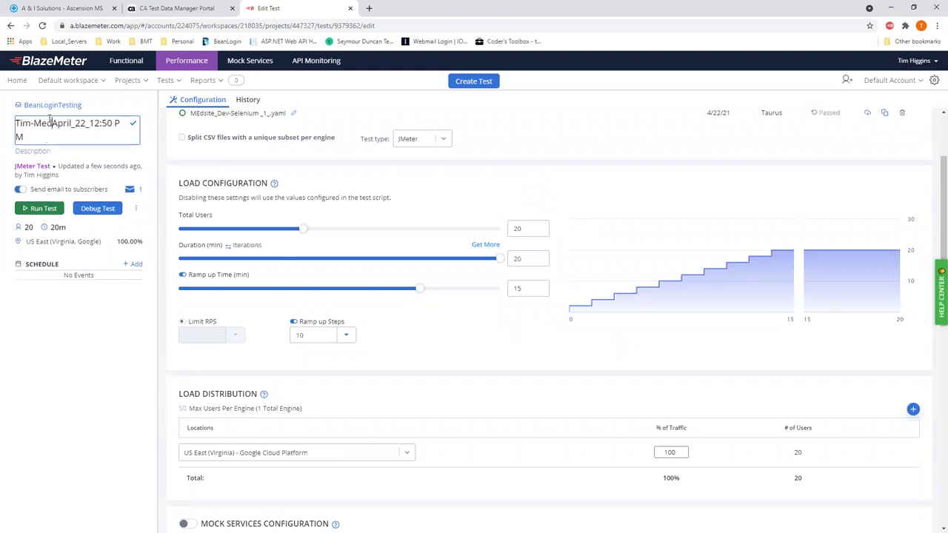
{"action": "type", "text": "ite"}
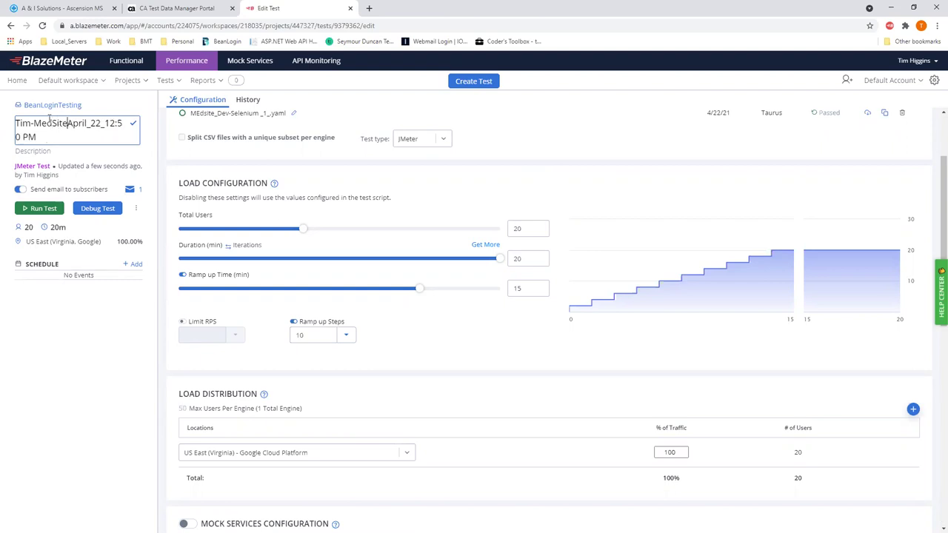
{"action": "type", "text": "-"}
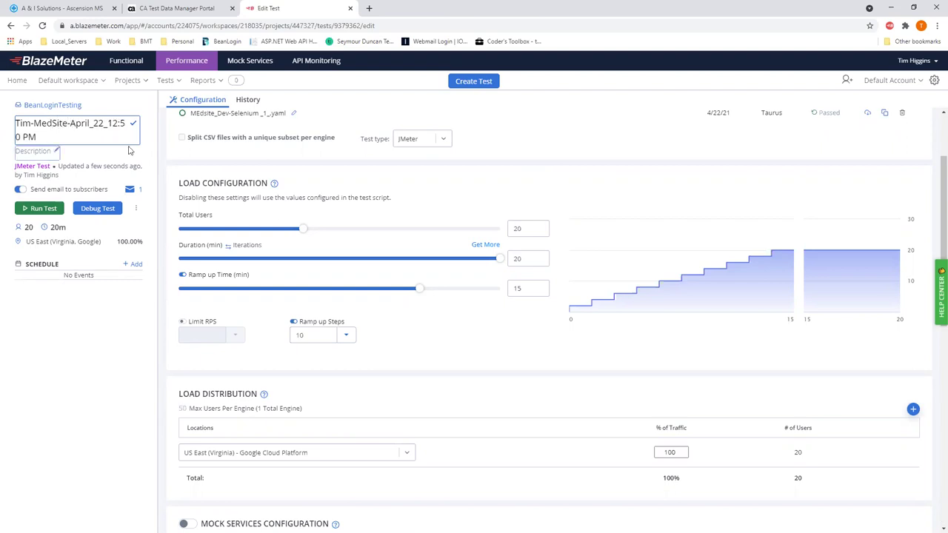
{"action": "left_click", "coordinate": [33, 272]}
{"action": "left_click", "coordinate": [31, 210]}
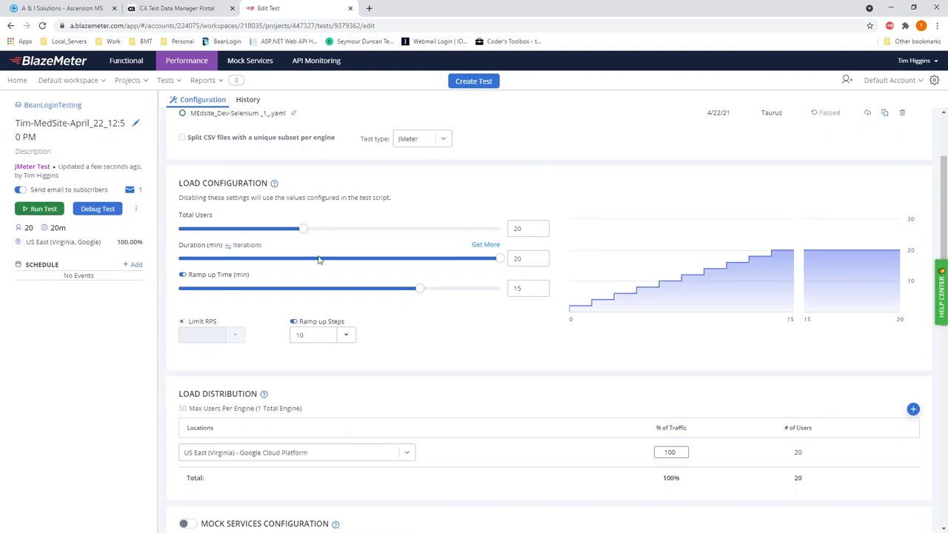
{"action": "left_click", "coordinate": [567, 282]}
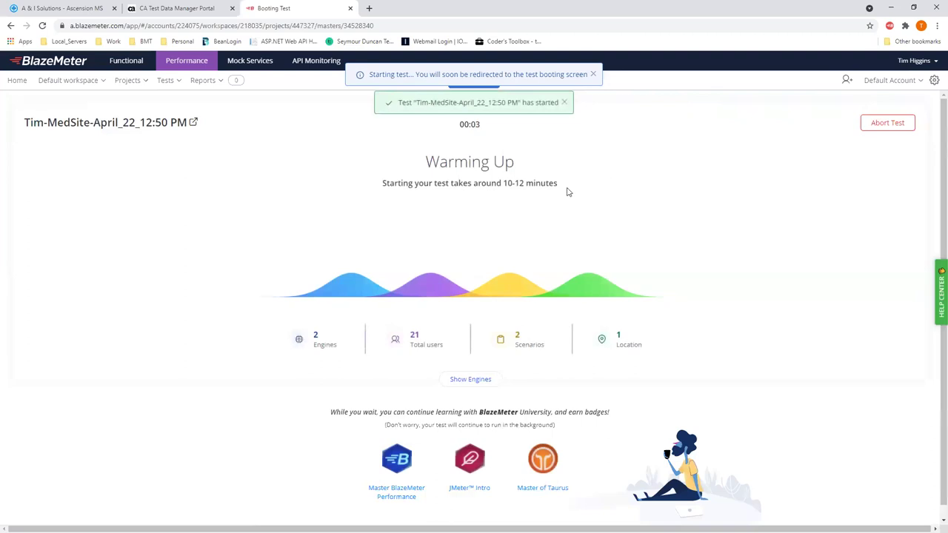
{"action": "left_click", "coordinate": [186, 10]}
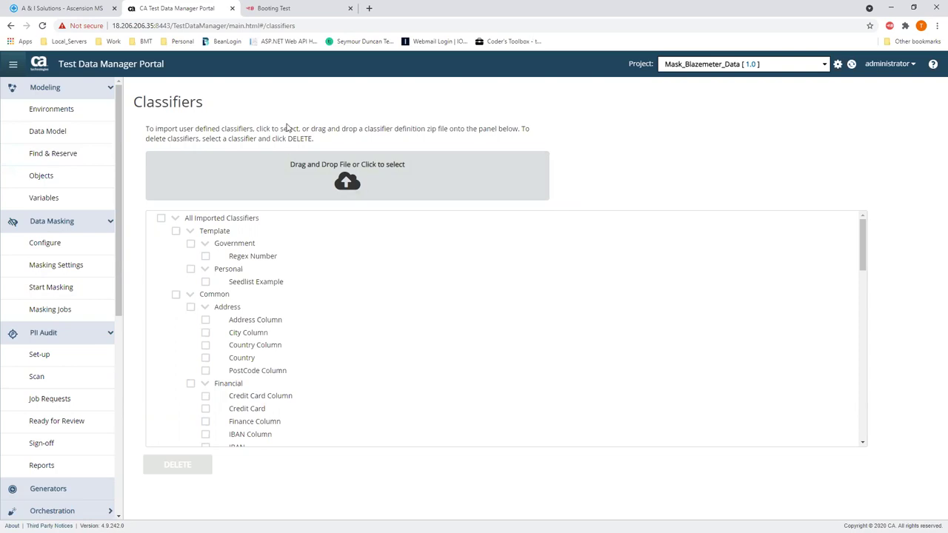
{"action": "left_click", "coordinate": [270, 8]}
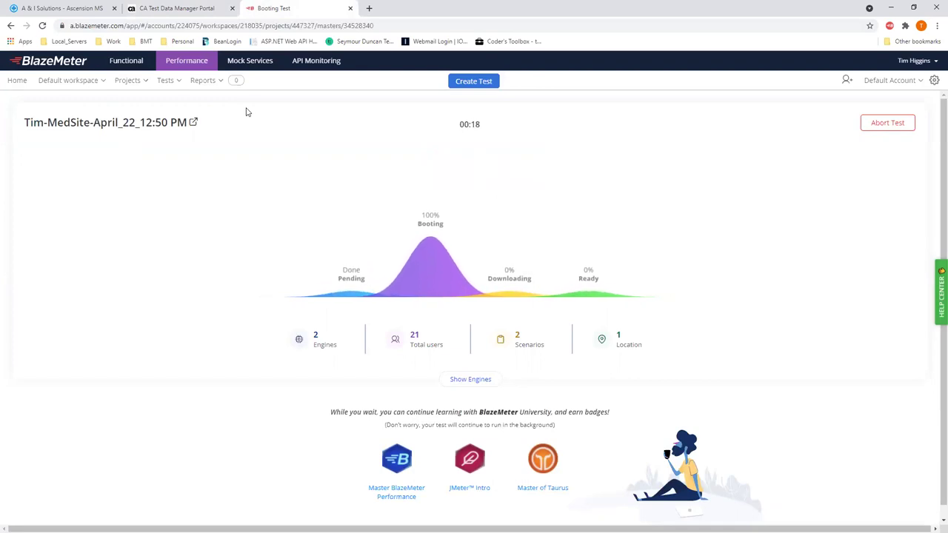
Step: Create a GUI Functional Test in Script Mode from the uploaded MEdsite_Dev-Selenium yaml file
{"action": "left_click", "coordinate": [126, 60]}
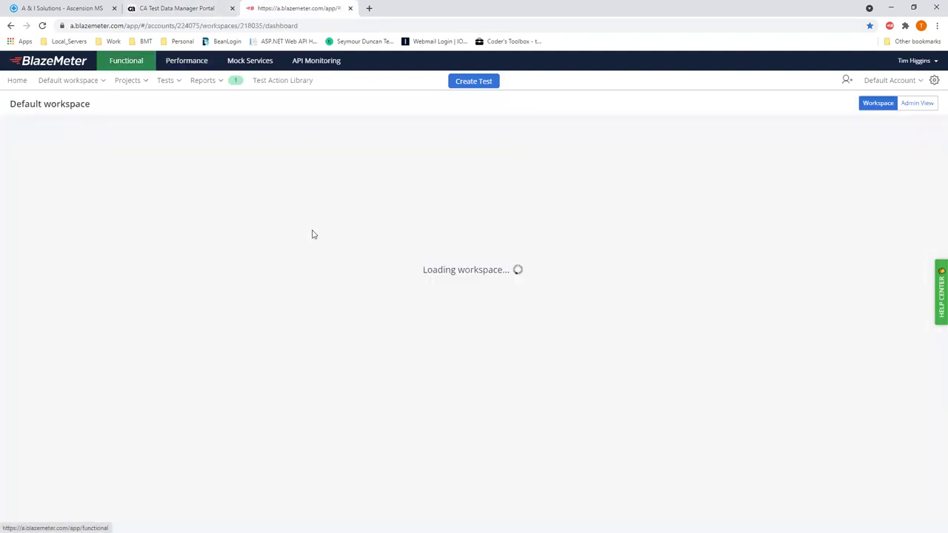
{"action": "left_click", "coordinate": [464, 83]}
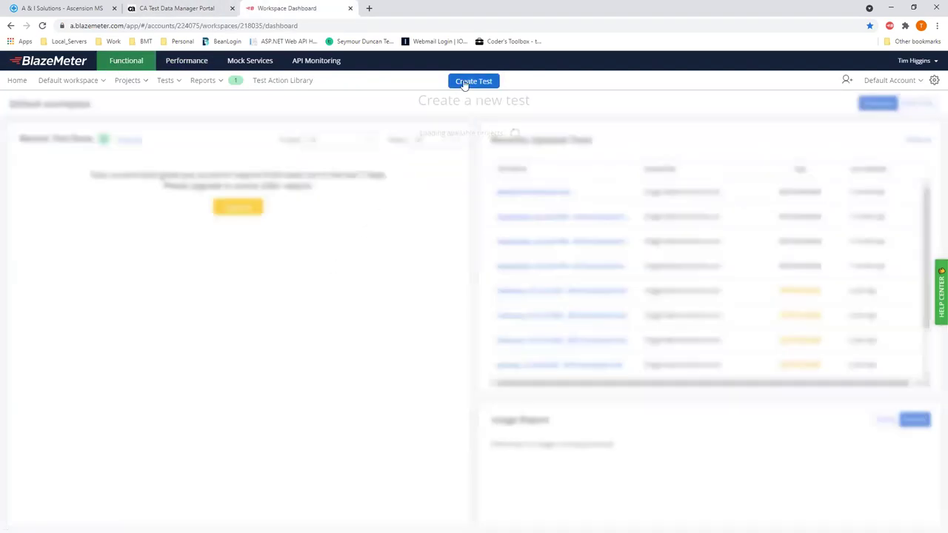
{"action": "left_click", "coordinate": [578, 240]}
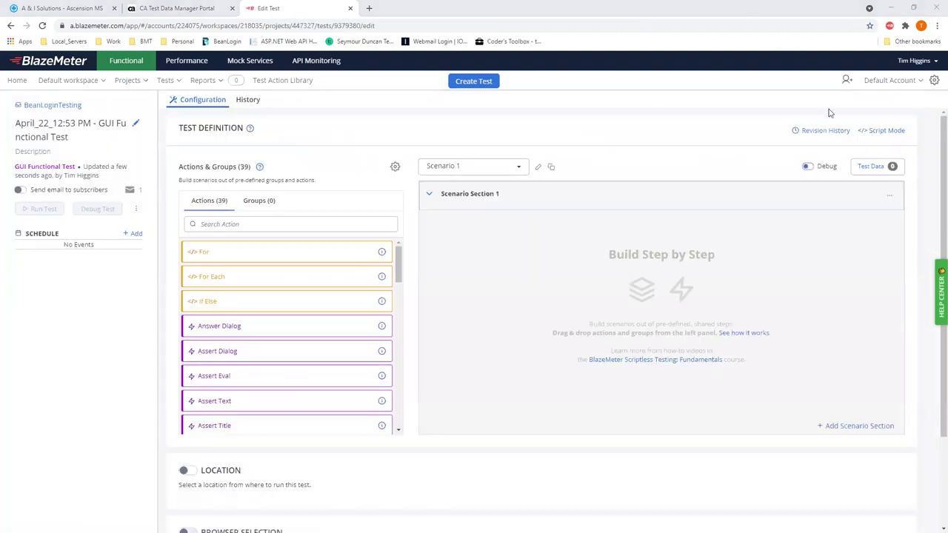
{"action": "left_click", "coordinate": [871, 132]}
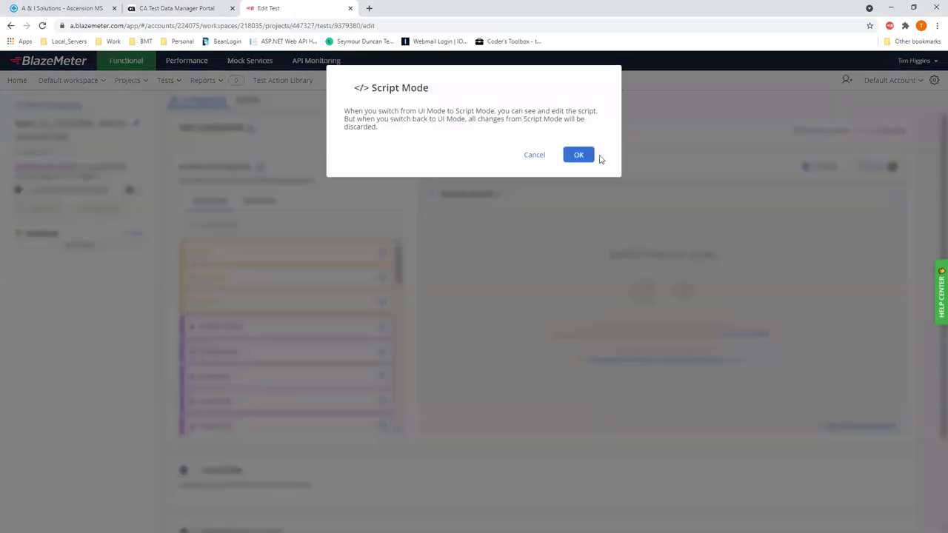
{"action": "left_click", "coordinate": [588, 155]}
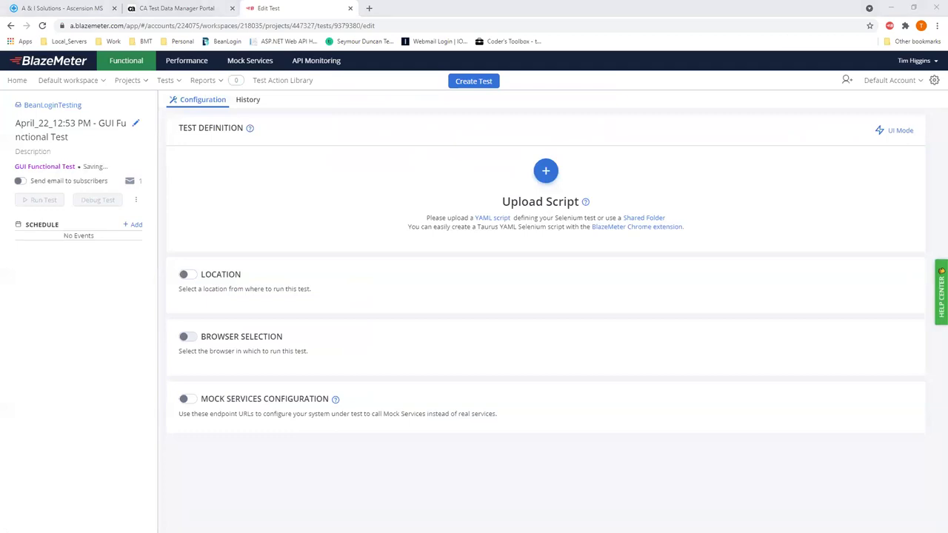
{"action": "left_click_drag", "start_coordinate": [634, 141], "coordinate": [482, 213]}
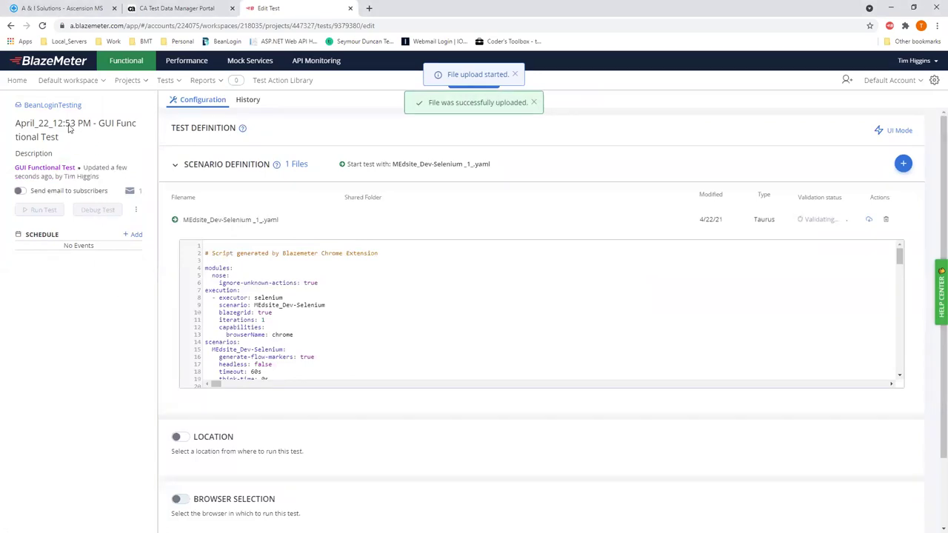
Step: Prefix the functional test's name with the tester's name, then start running it
{"action": "left_click", "coordinate": [533, 103]}
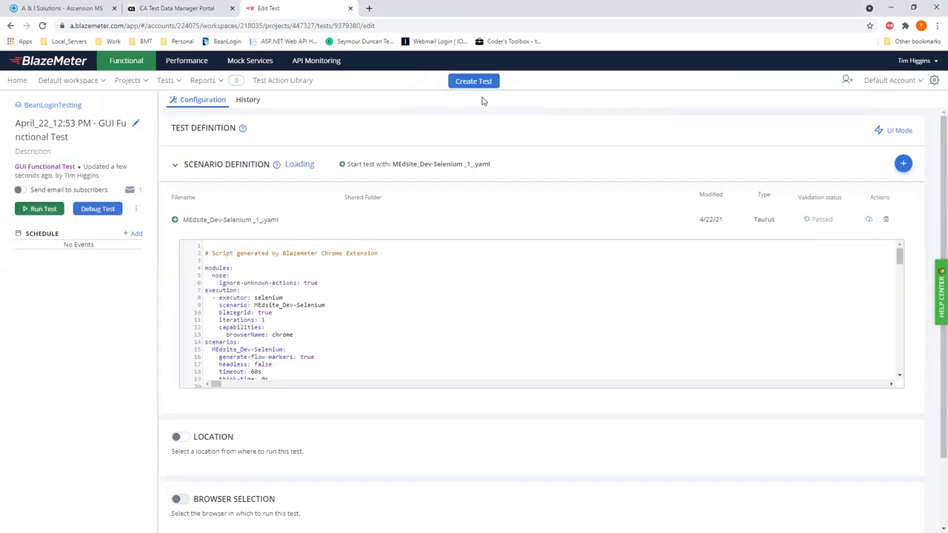
{"action": "left_click", "coordinate": [136, 124]}
{"action": "key", "text": "Home"}
{"action": "type", "text": "Tim-"}
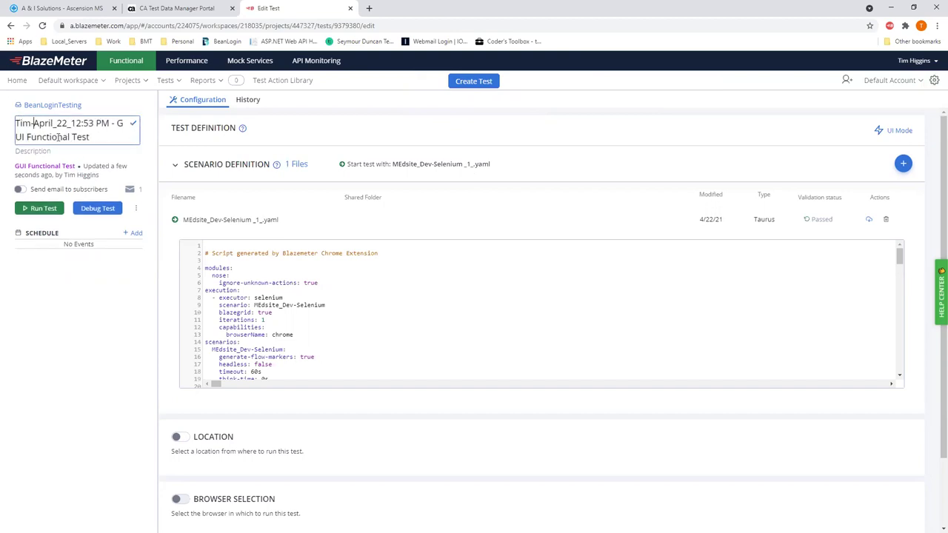
{"action": "key", "text": "Return"}
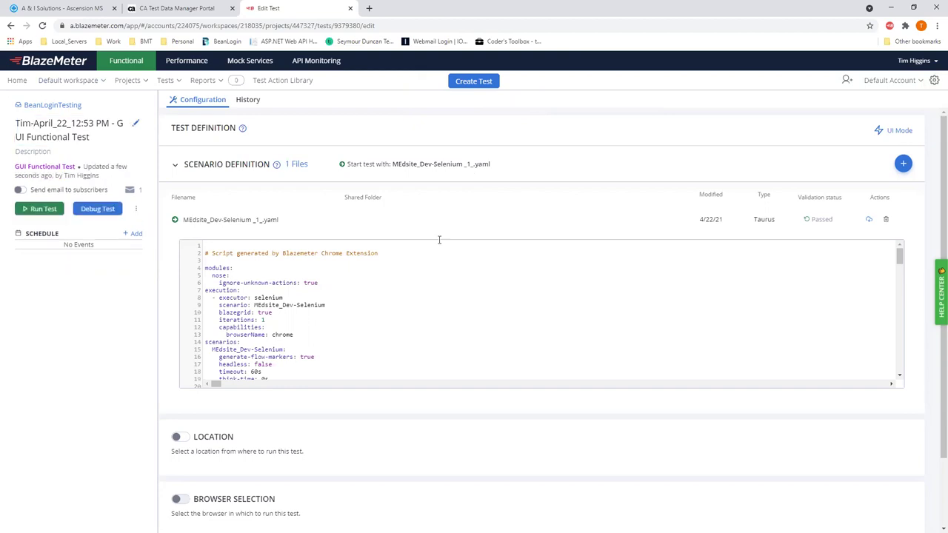
{"action": "left_click", "coordinate": [38, 208]}
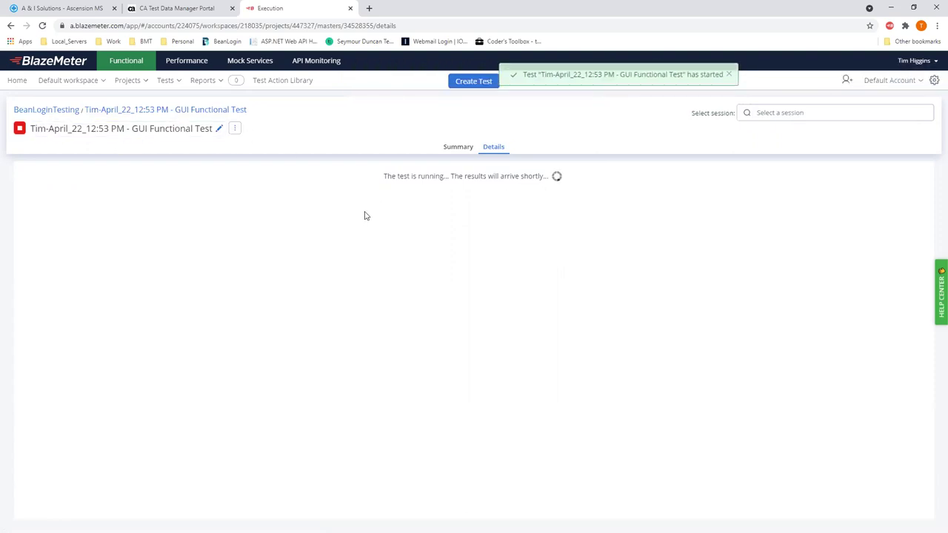
Step: Check the functional test's Summary, then advance the slides to 'Manage Test Events...Without Friction'
{"action": "left_click", "coordinate": [456, 148]}
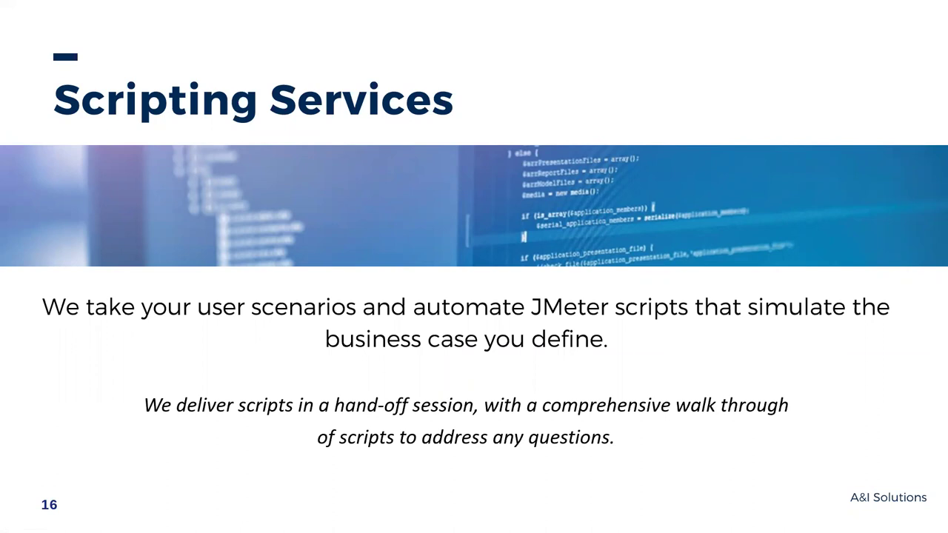
{"action": "key", "text": "Right"}
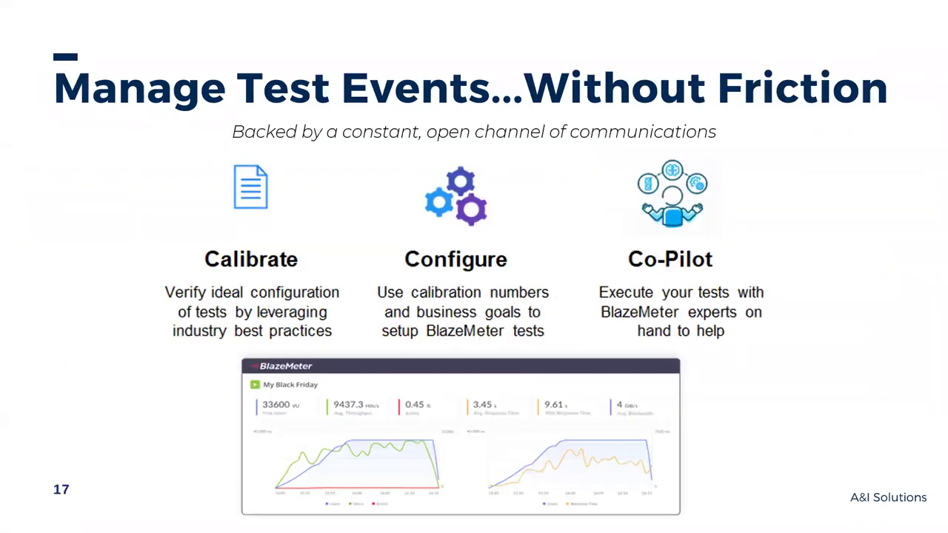